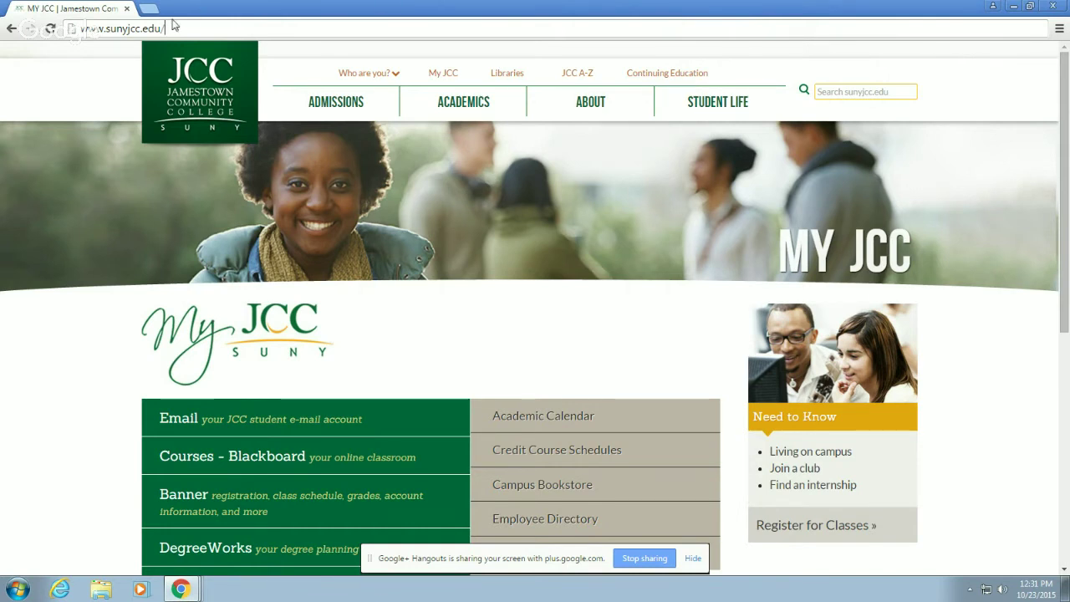
- Load sunyjcc.edu, go to the My JCC page and follow the student e-mail sign-in link
key(Return)
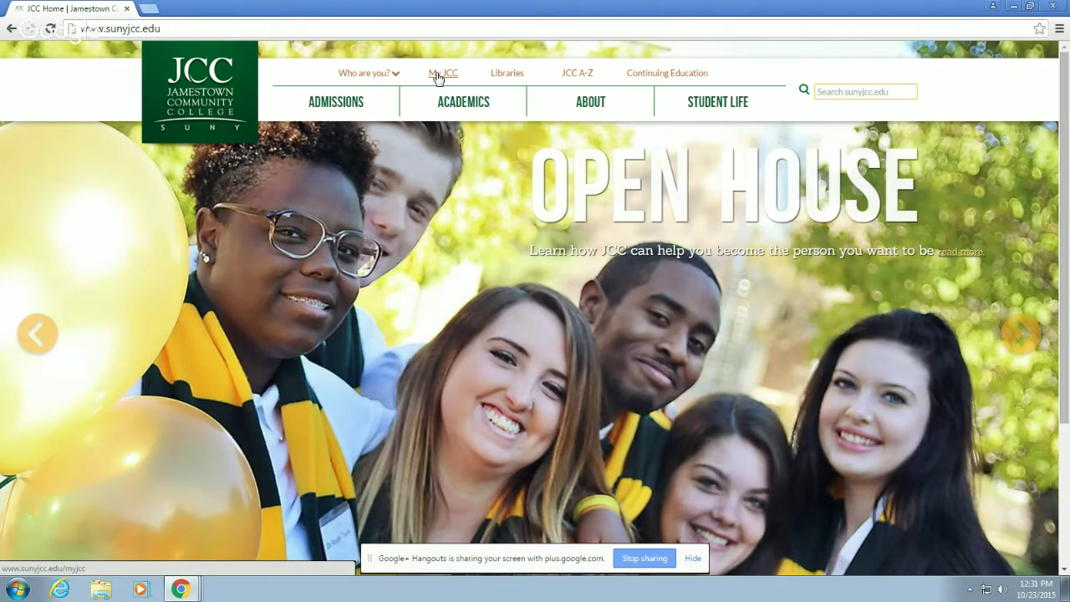
click(436, 76)
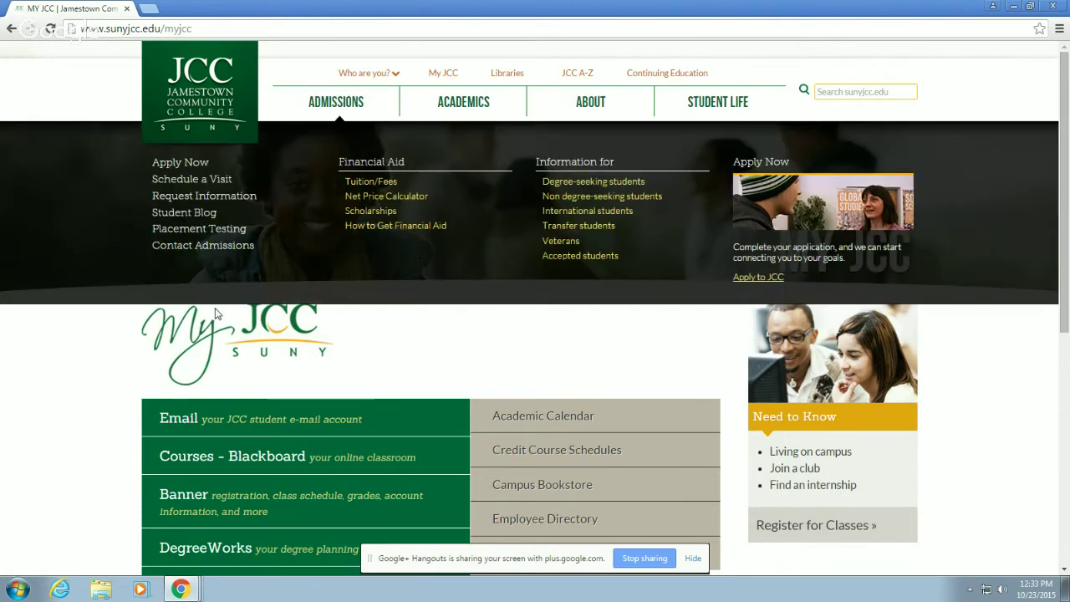
click(191, 427)
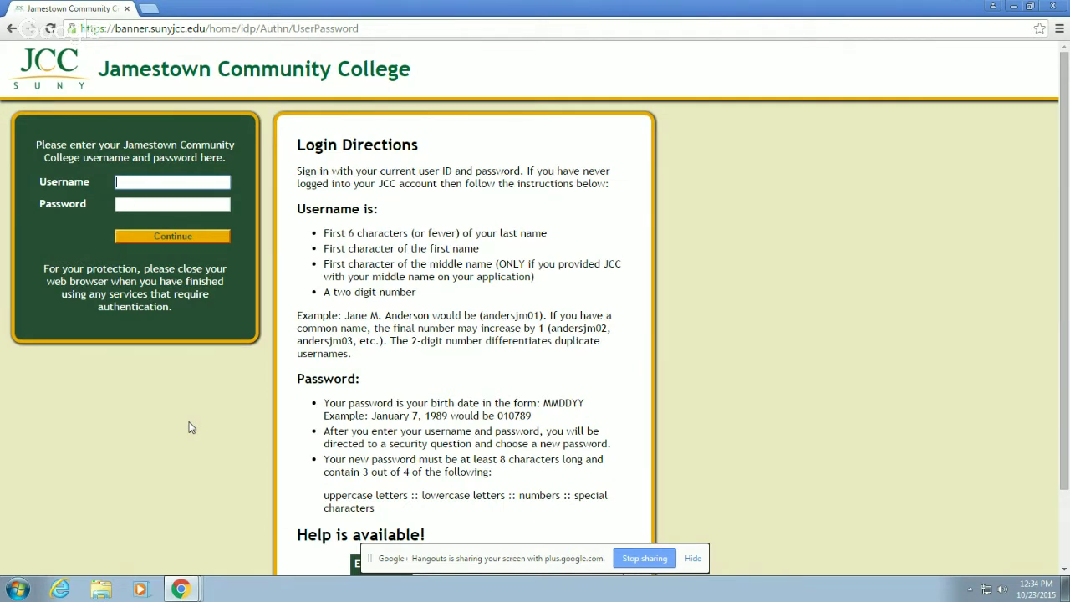
- Log in to JCC Mail with the college username and password, declining Chrome's offer to save it
text(skrabusa01)
key(Tab)
text(******)
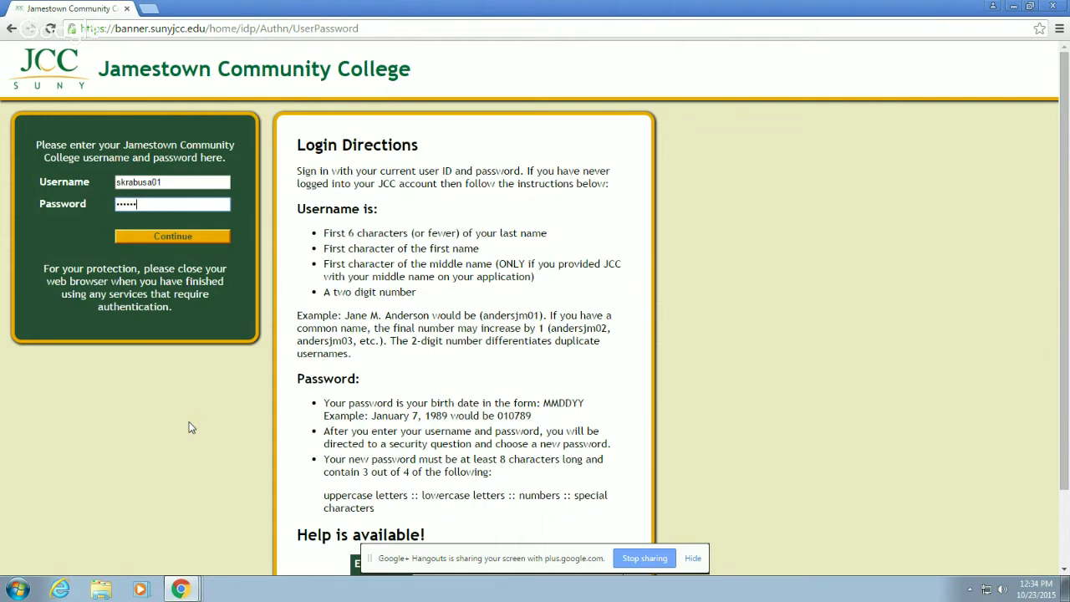
text(*)
key(Return)
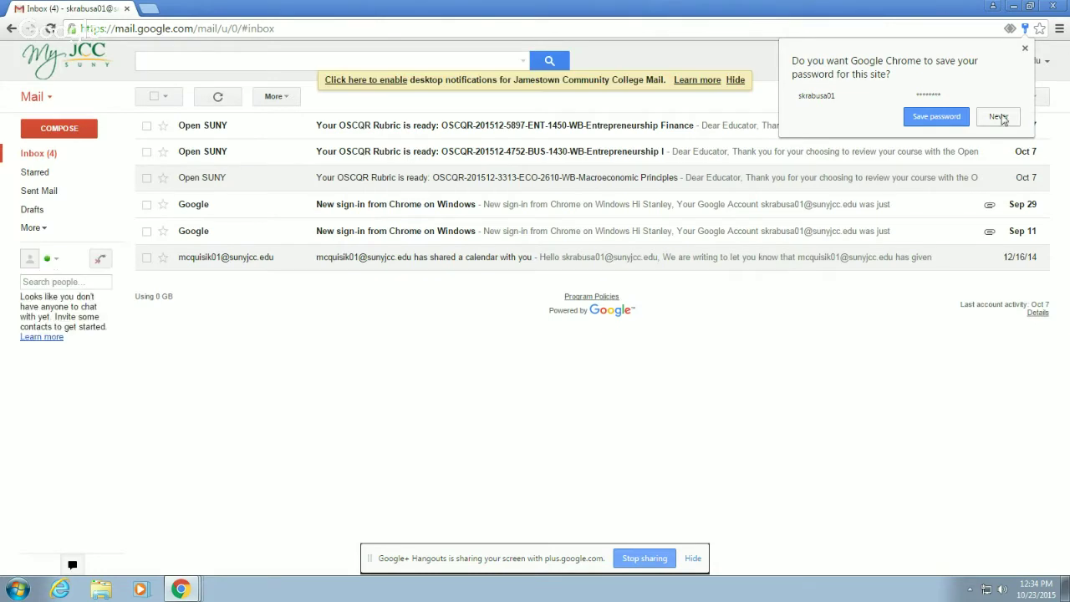
click(998, 117)
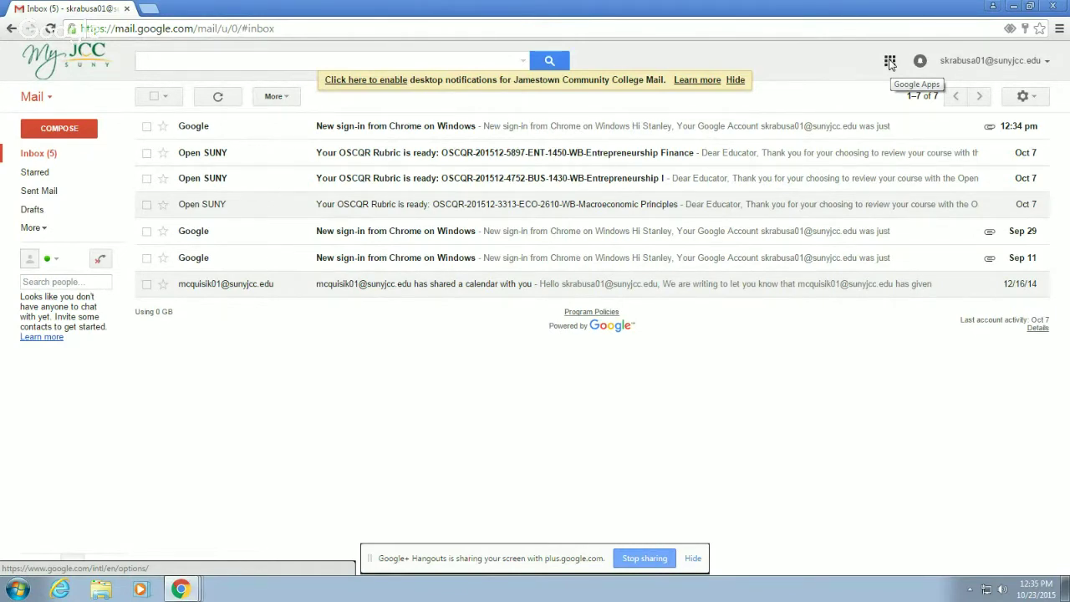
- Launch Google Drive in a new tab from the Gmail apps grid
click(890, 63)
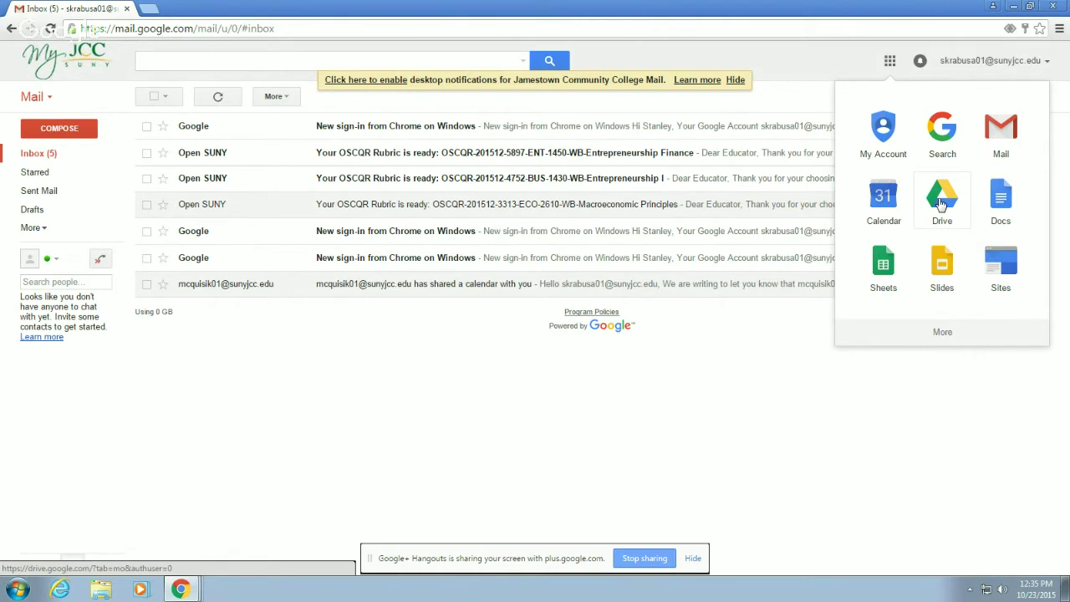
click(940, 200)
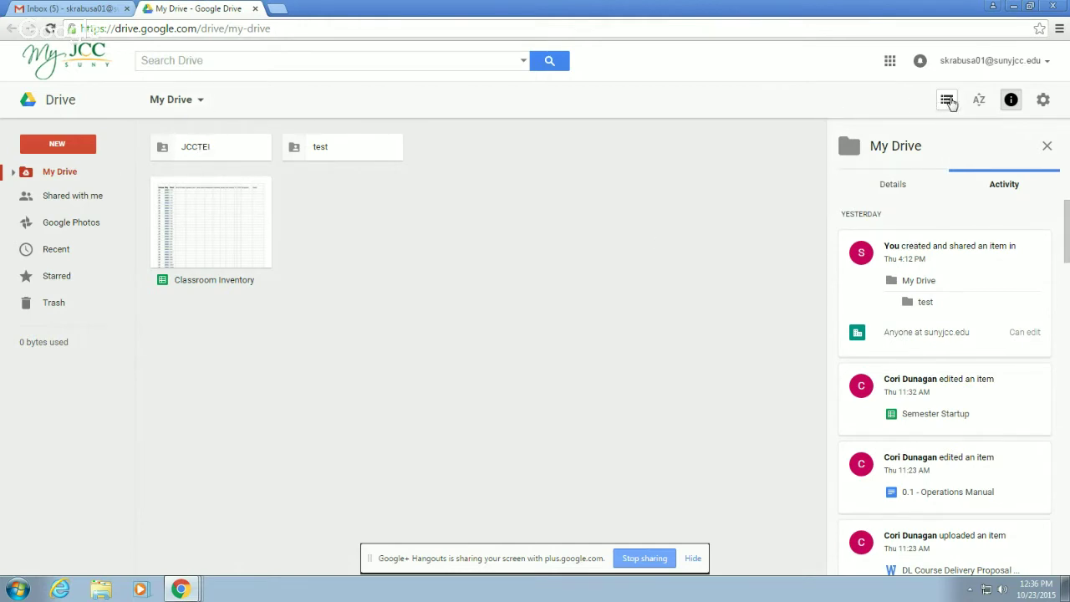
- Switch My Drive to list view with Owner, Last modified and File size columns
click(947, 102)
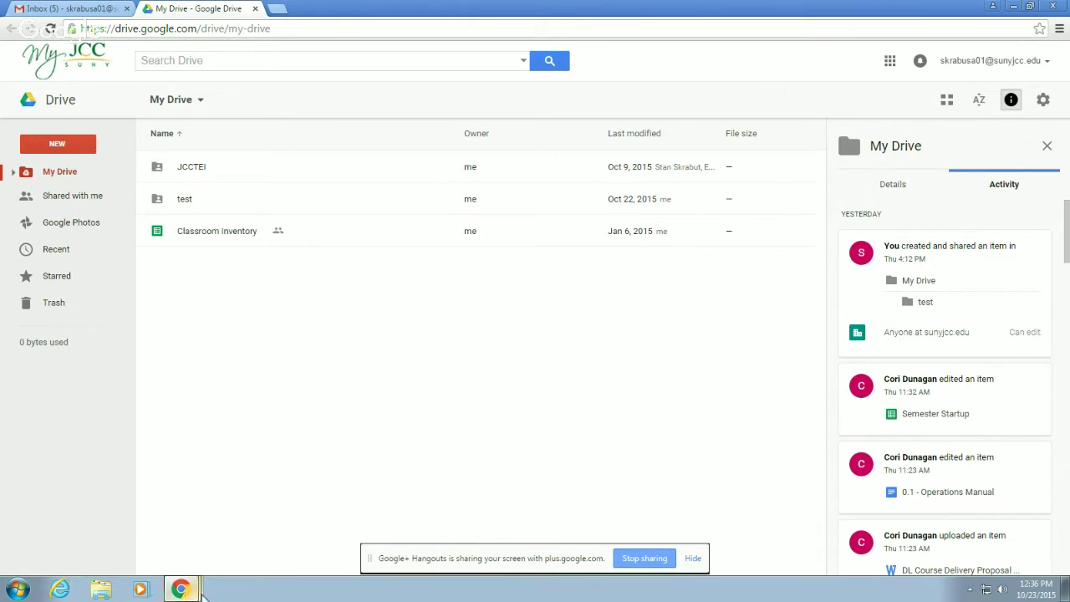
mouse_move(201, 591)
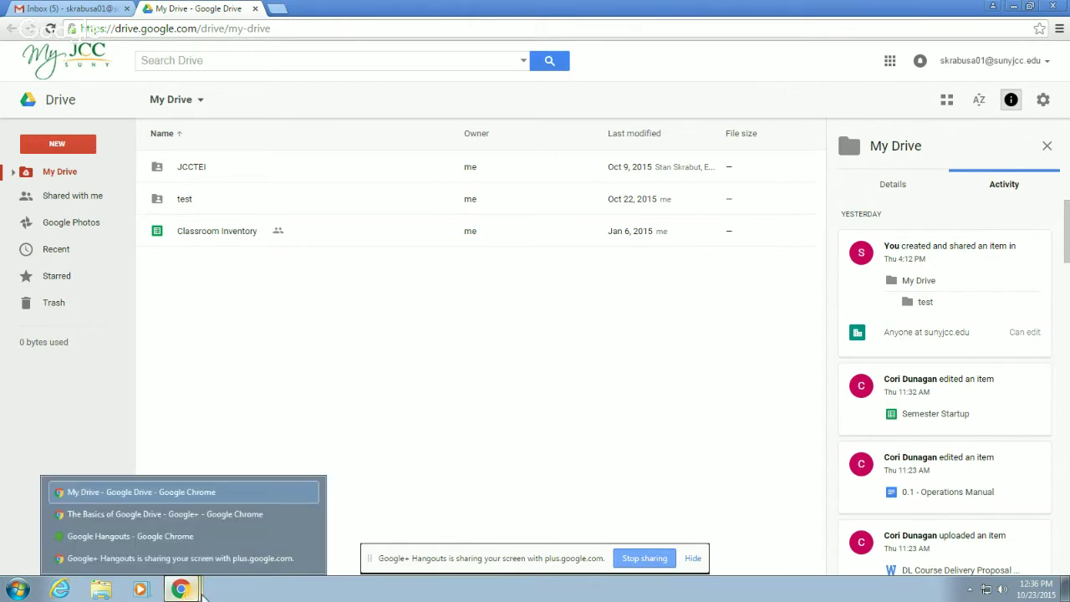
- Bring the Hangouts window forward and stop the desktop screen share
click(193, 536)
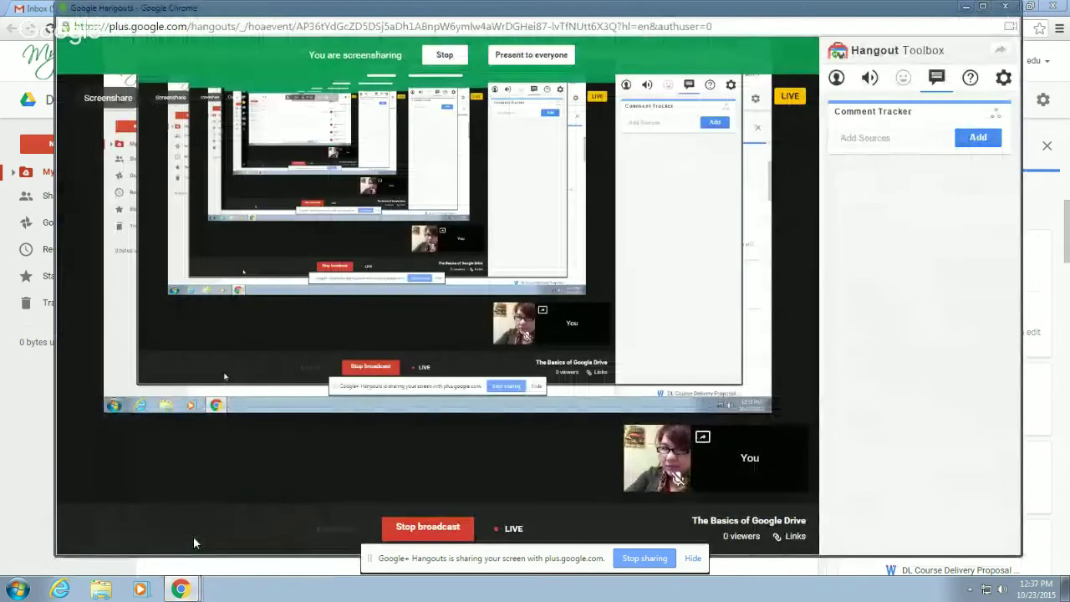
key(alt+Tab)
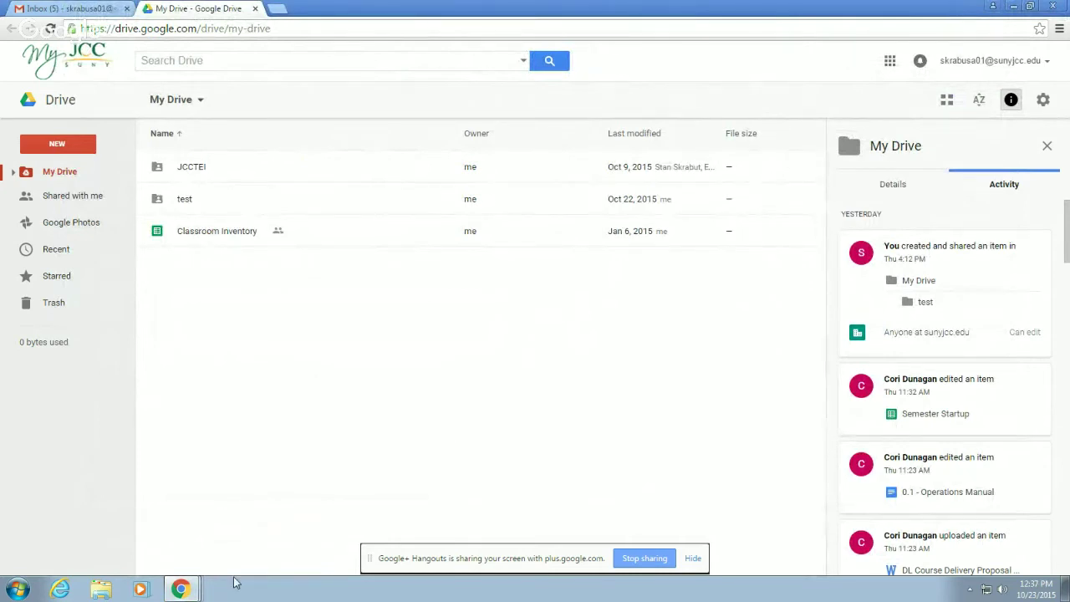
mouse_move(204, 592)
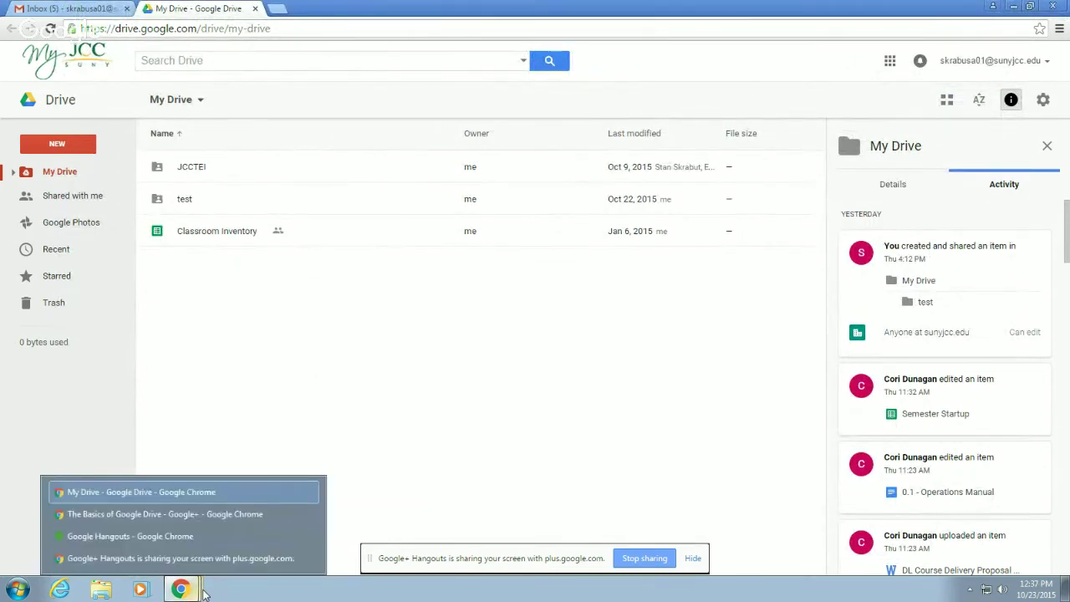
click(145, 536)
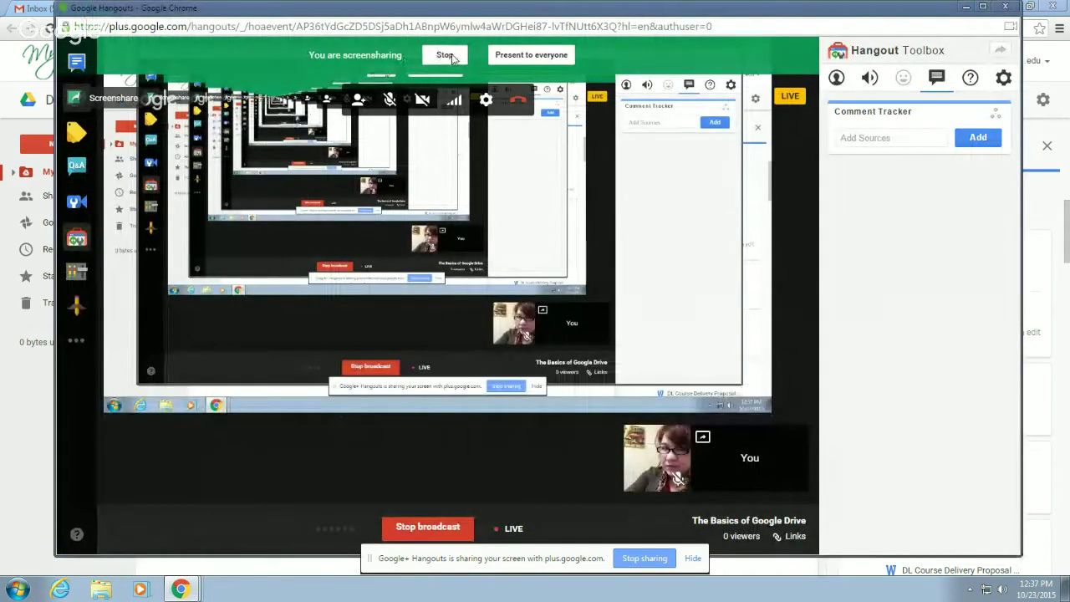
click(444, 54)
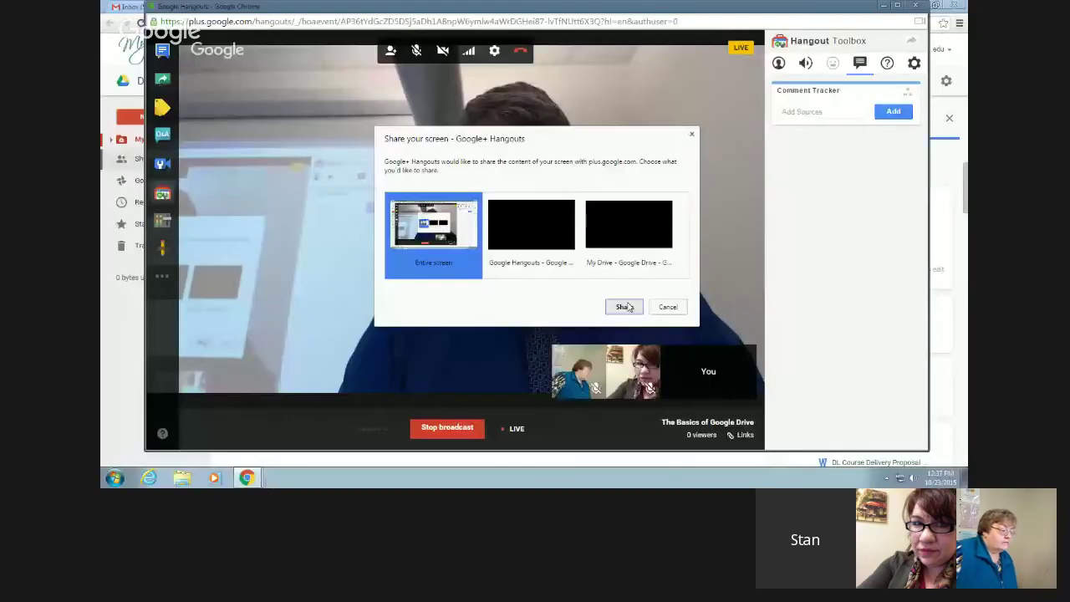
- Share the entire screen in Hangouts, then minimize Hangouts to reveal My Drive
click(624, 306)
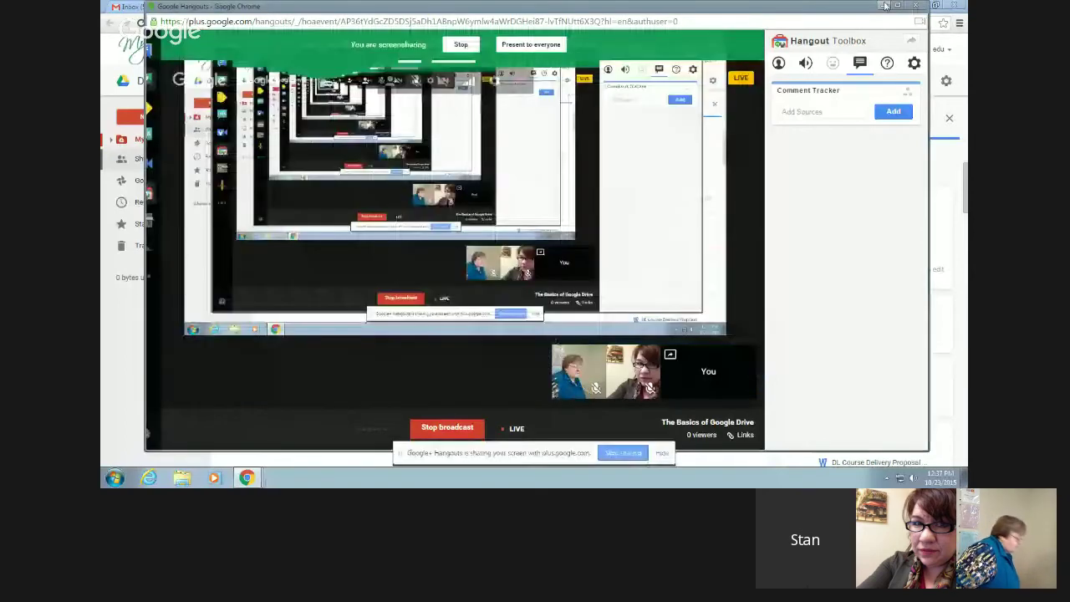
click(885, 6)
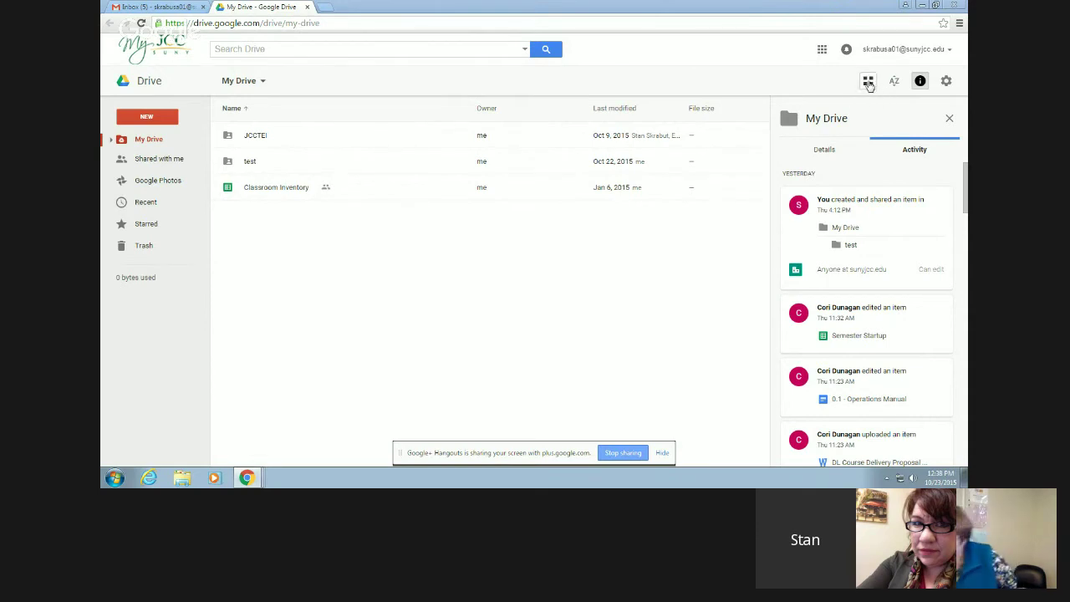
- Switch My Drive to grid view and glance at the AZ sort options without changing them
click(869, 86)
click(869, 83)
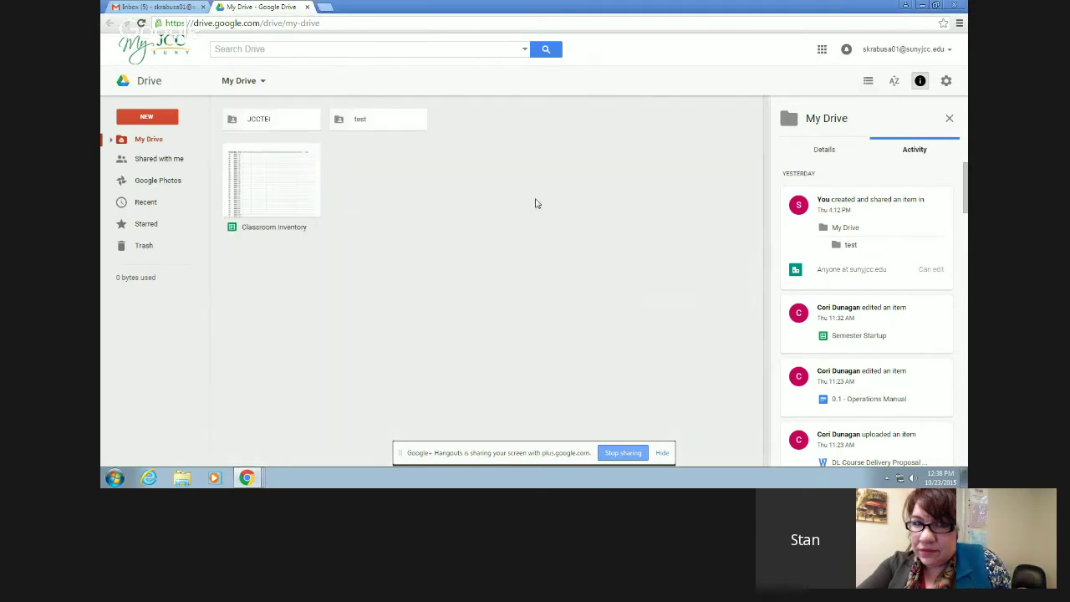
click(894, 84)
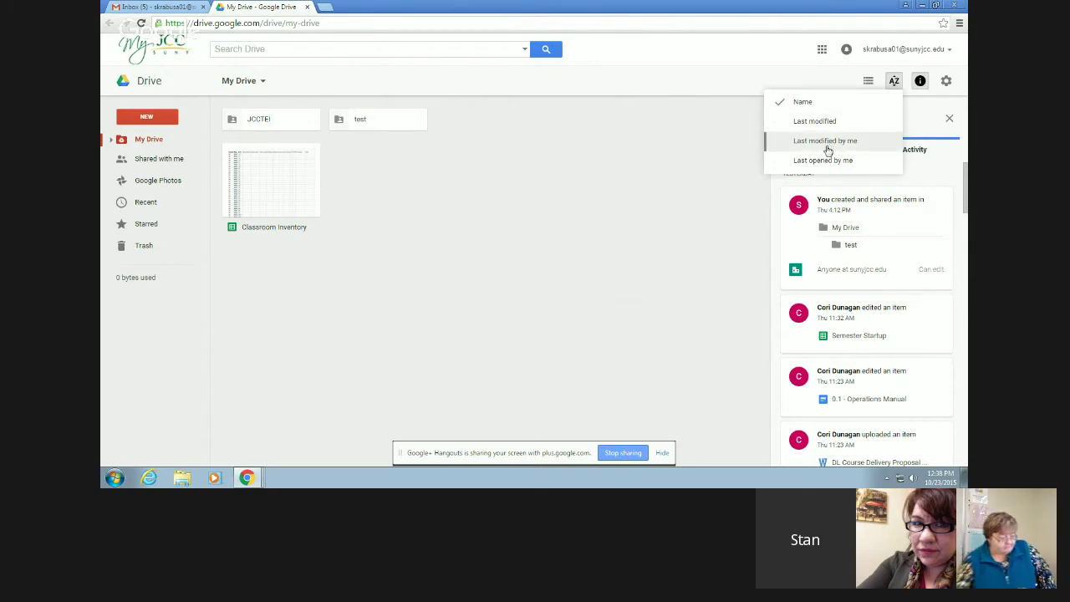
click(814, 80)
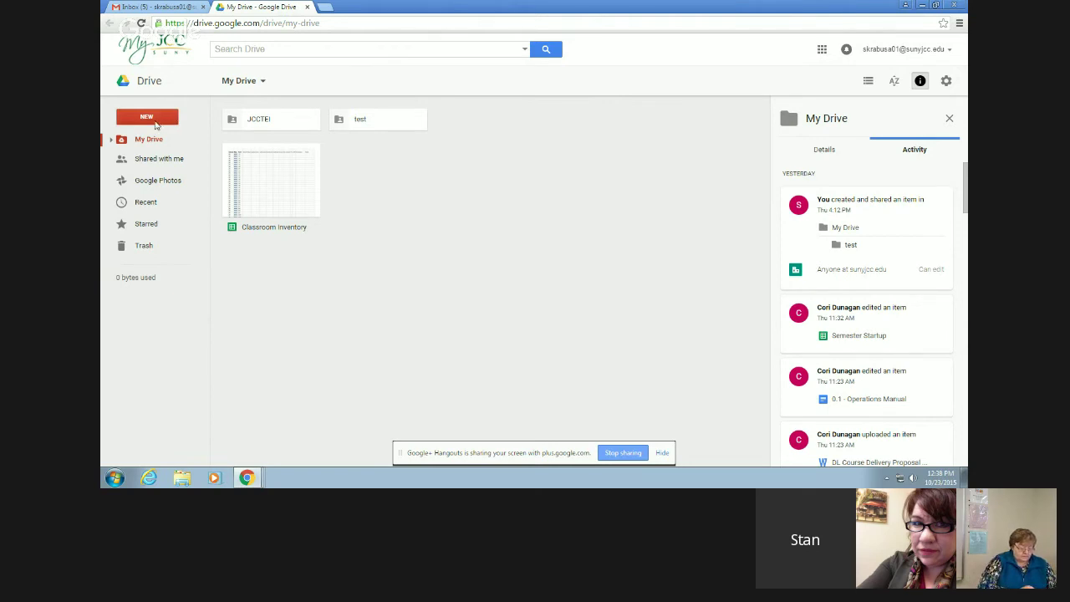
- Create a folder named 'My new folder' in My Drive from the right-click menu
right_click(391, 206)
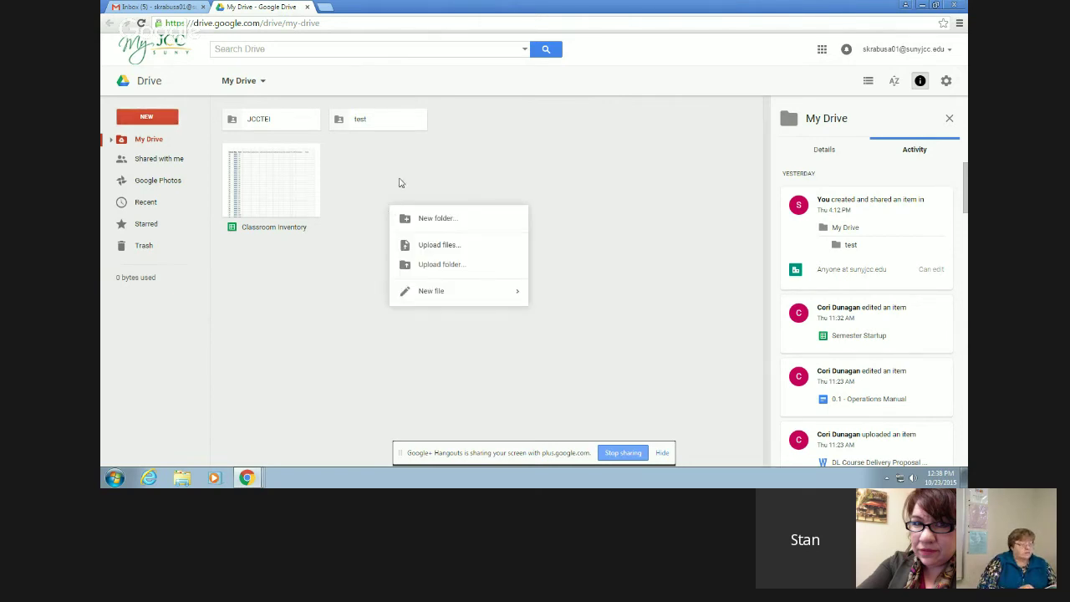
click(400, 182)
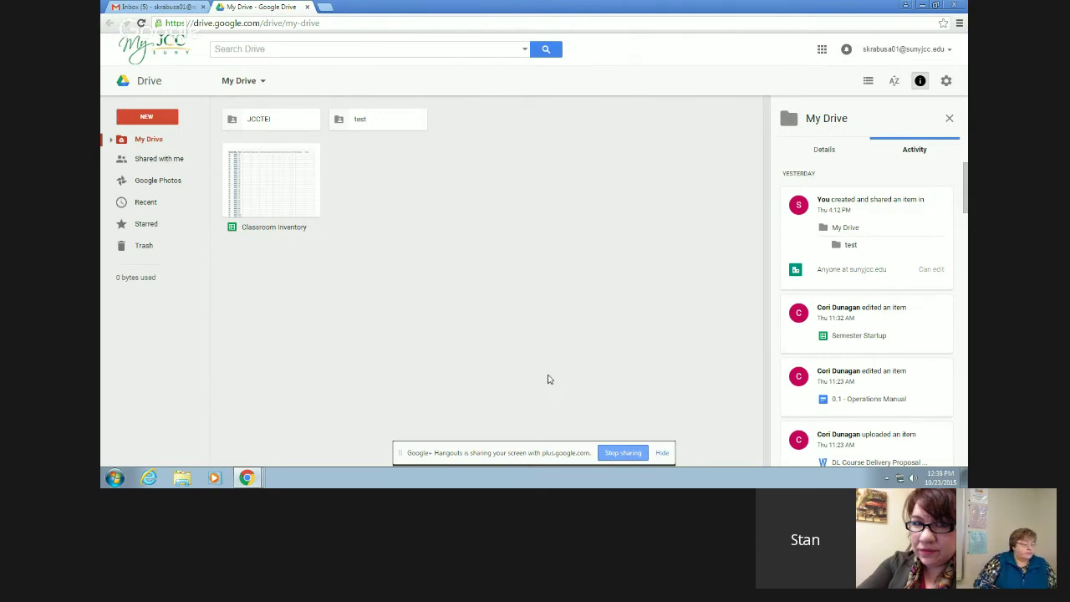
right_click(502, 236)
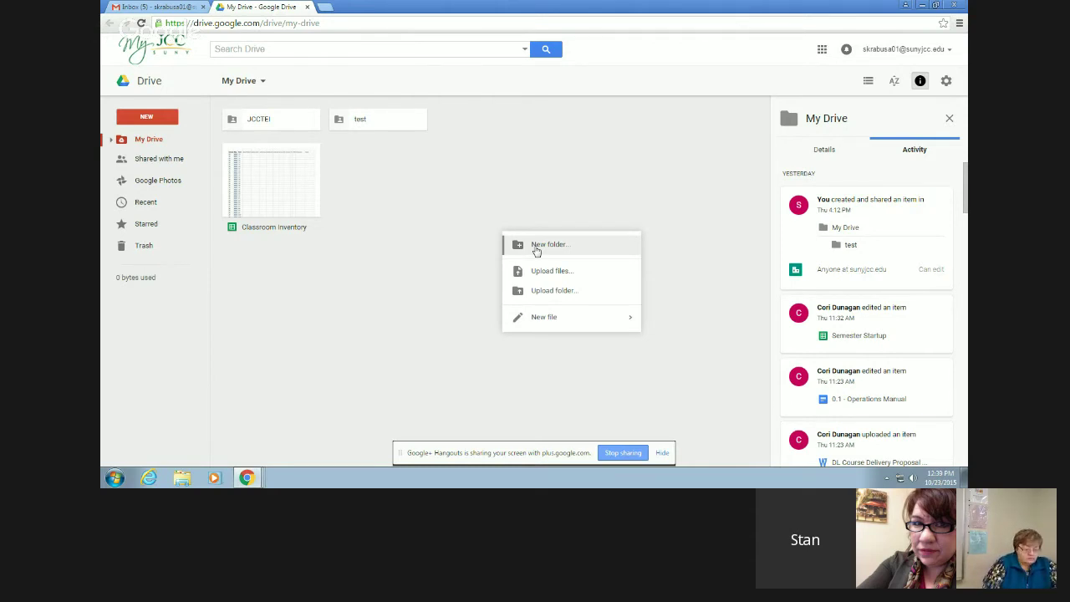
click(536, 246)
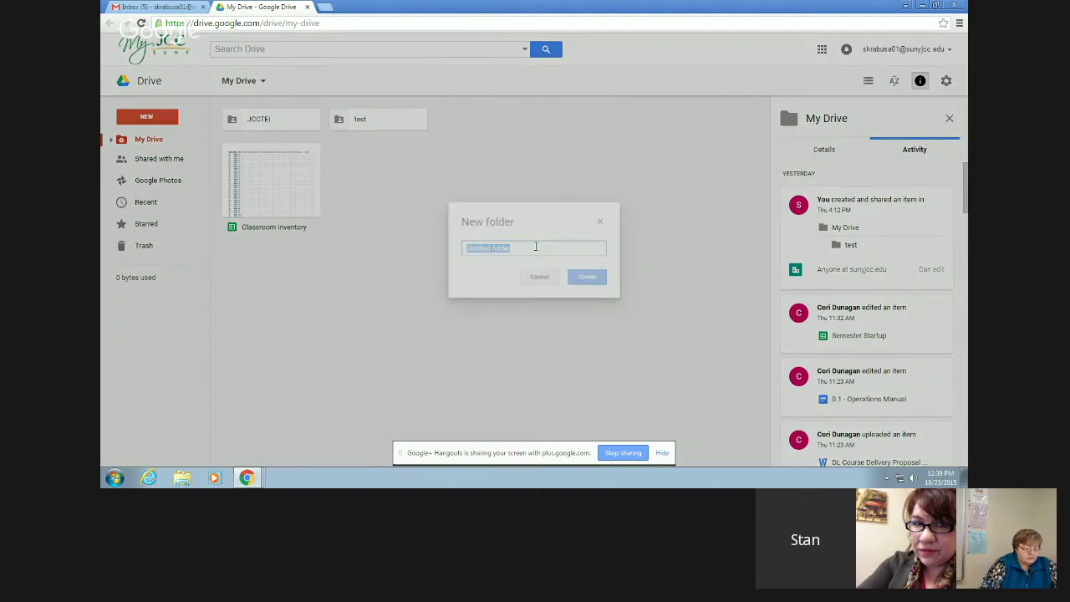
text(My new folde)
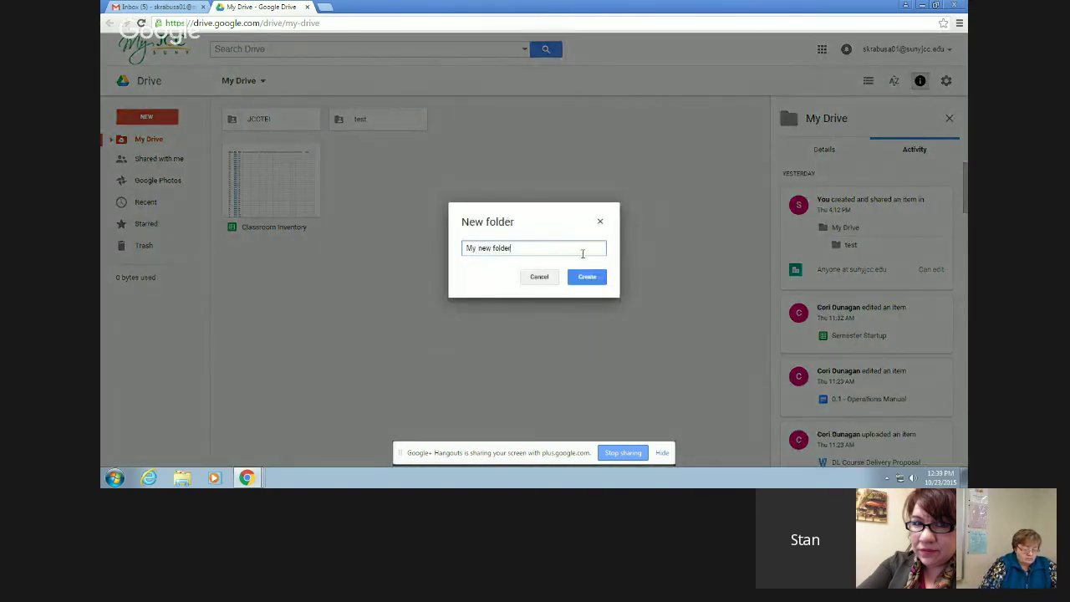
click(588, 280)
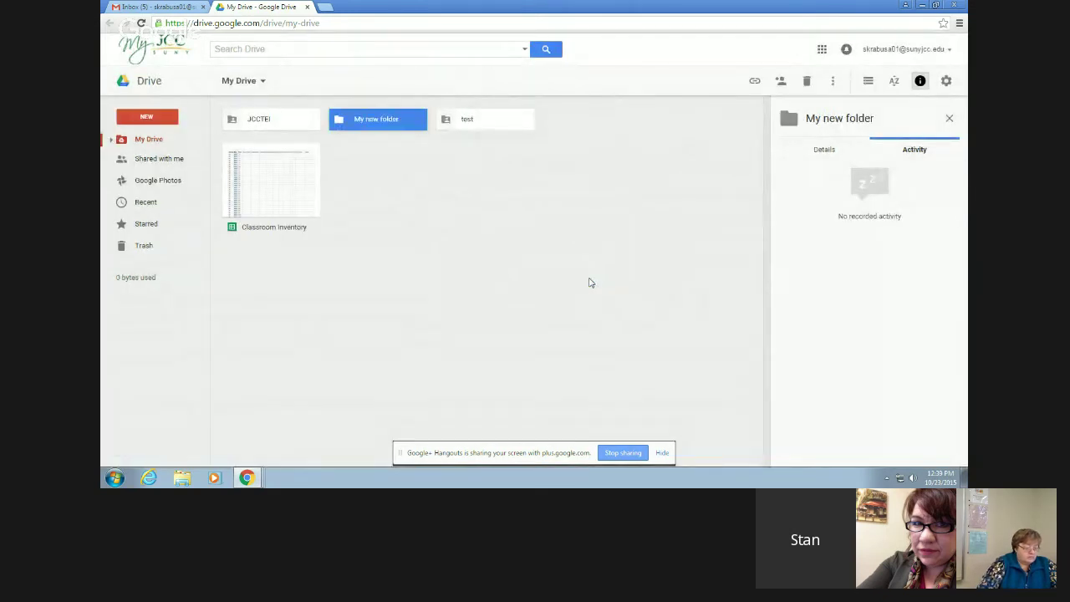
- Open the empty 'My new folder', return to My Drive, and open the NEW menu
double_click(357, 123)
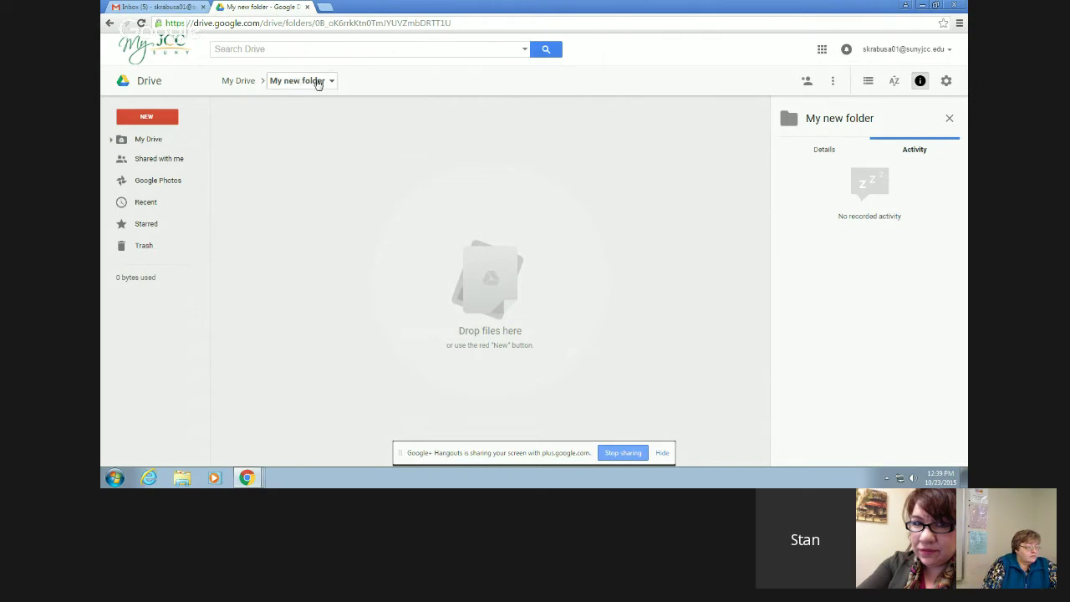
click(236, 83)
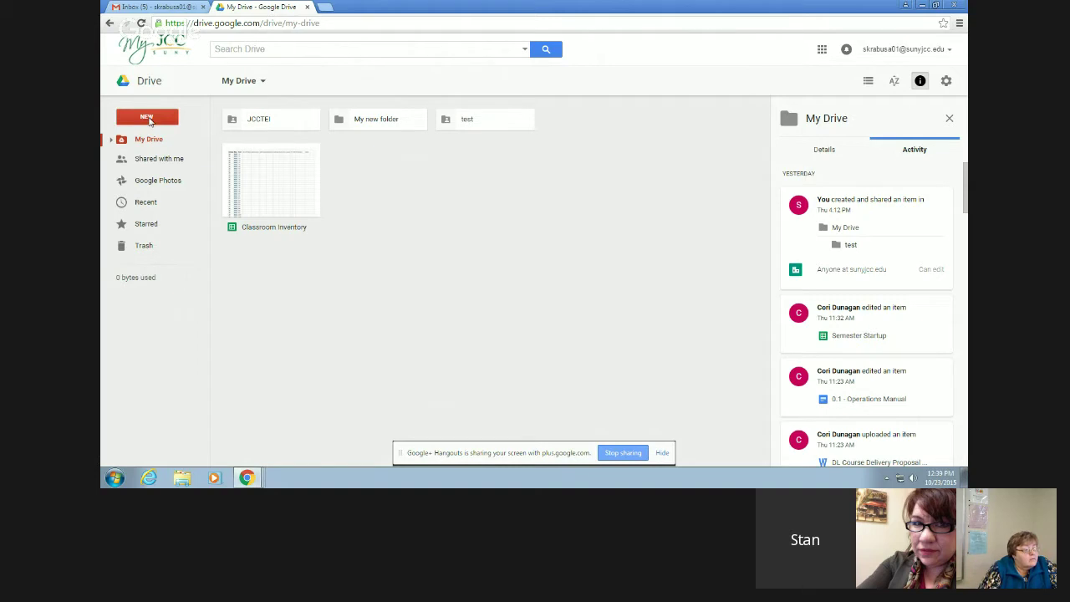
click(148, 119)
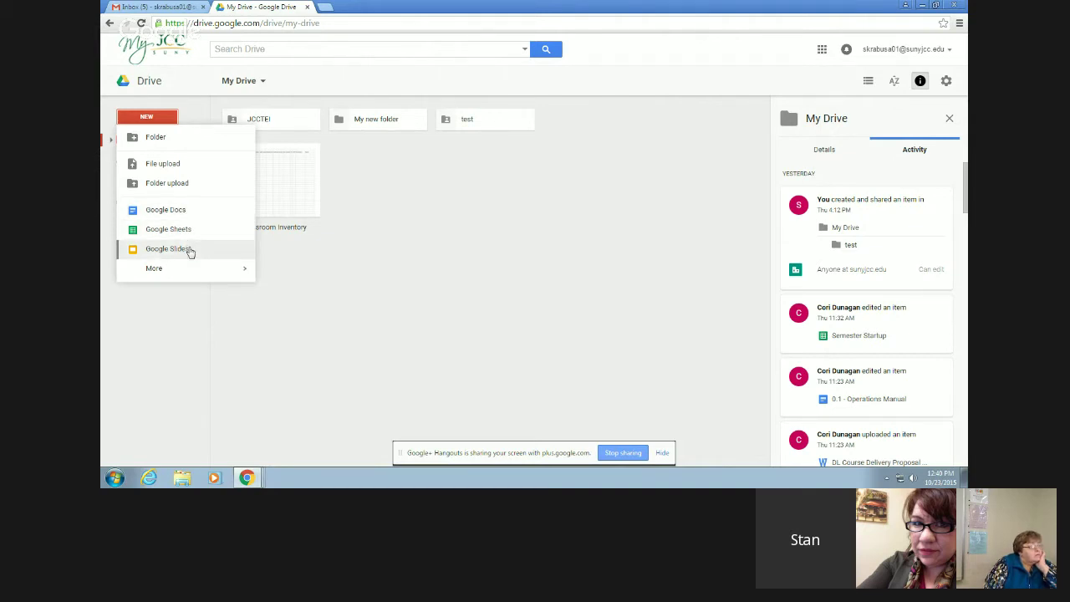
- Expand the NEW menu's More submenu showing Forms, Drawings, My Maps and connected apps
mouse_move(221, 270)
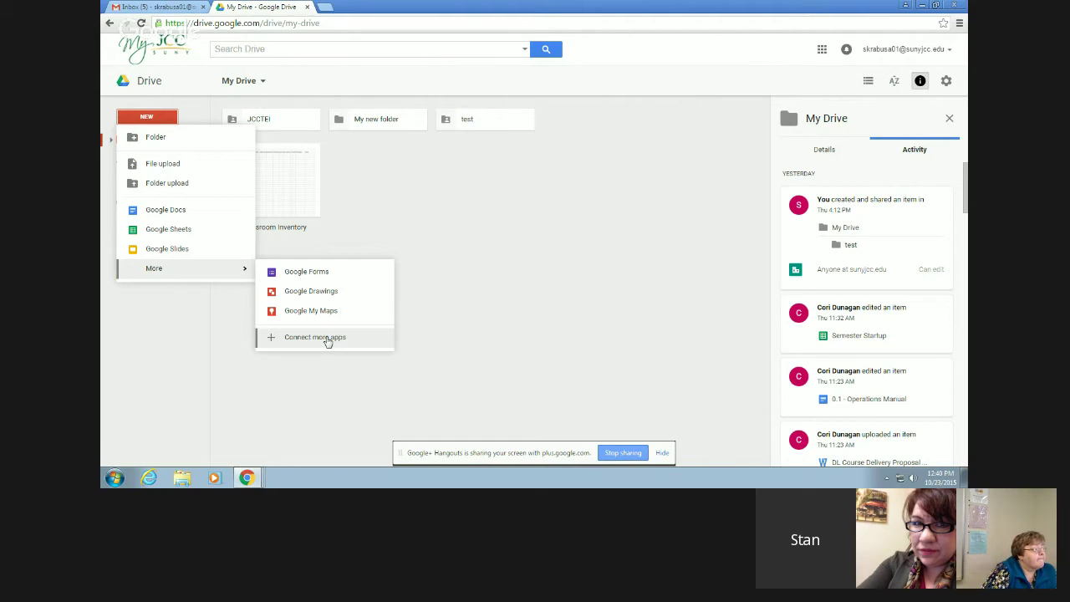
- Scroll through the Connect more apps gallery (Pear Deck, Lucidchart, DocHub), then close it
click(328, 338)
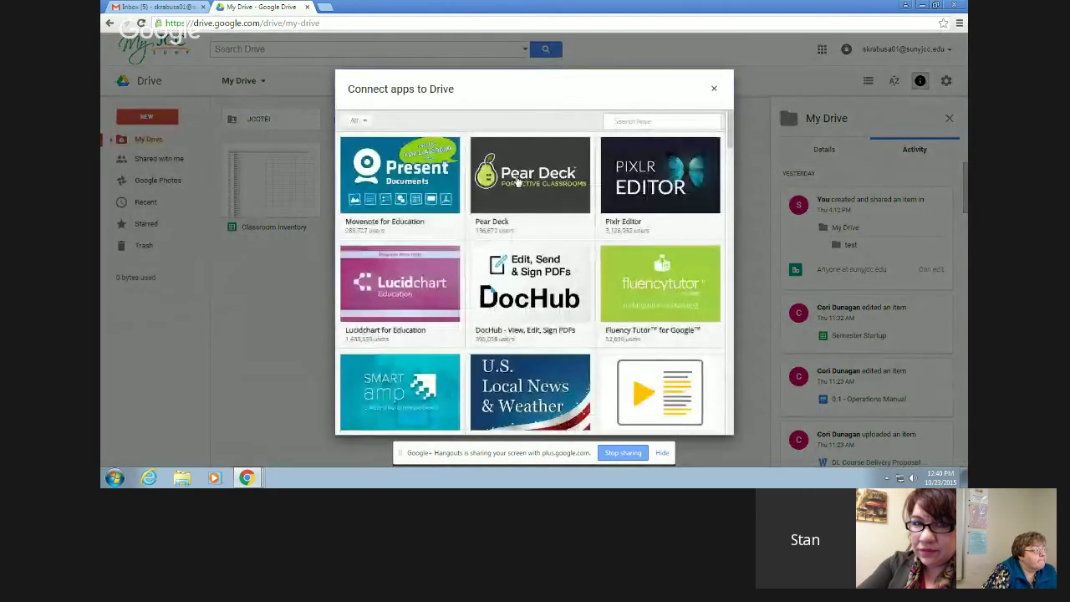
scroll(556, 251, down, 3)
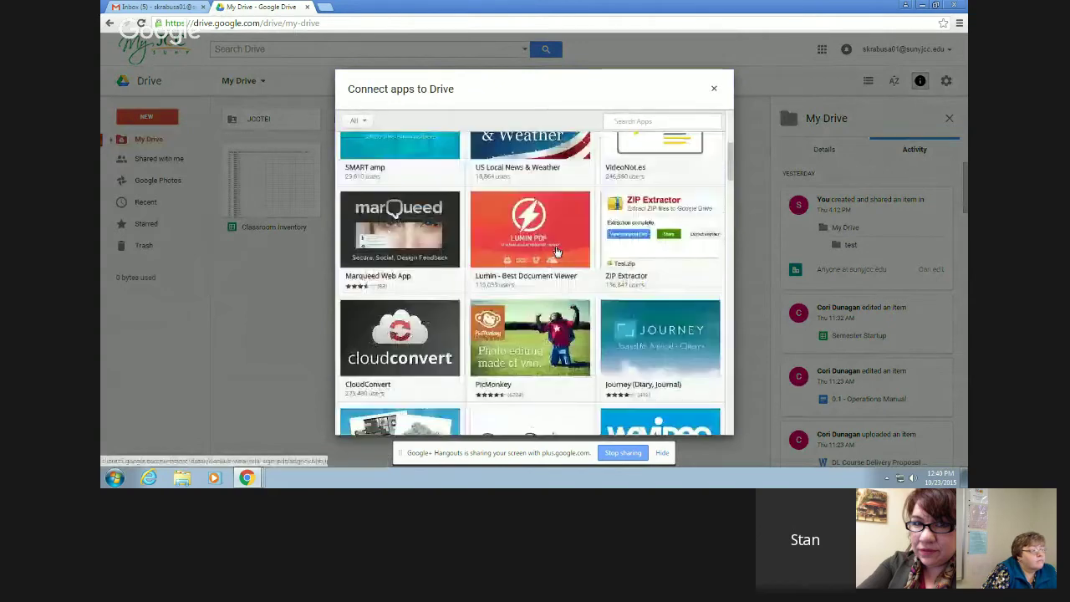
scroll(557, 251, down, 1)
click(713, 88)
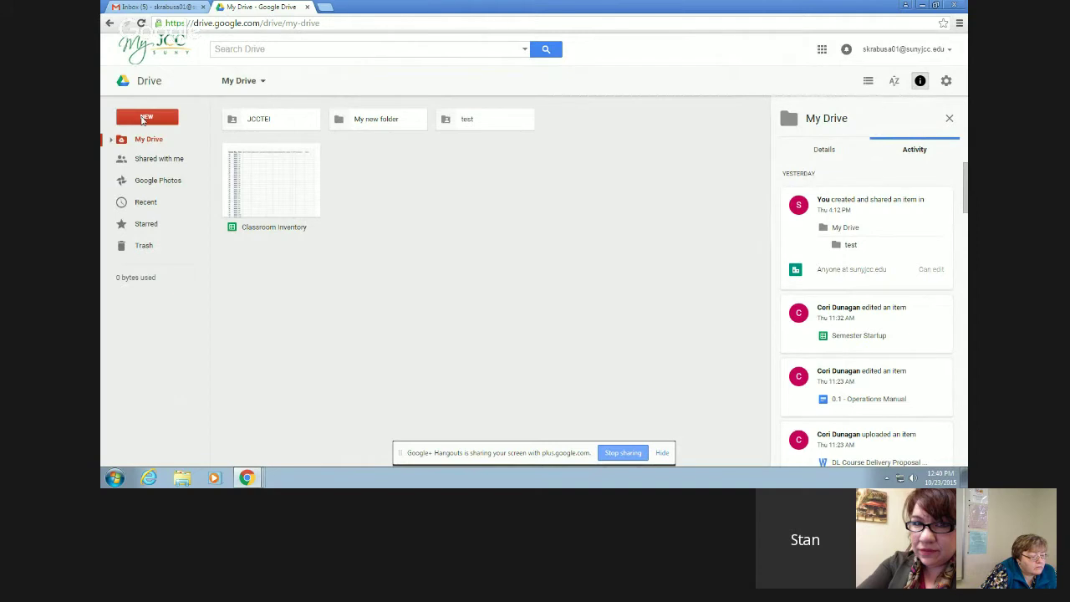
- Create a blank Google Docs document from the NEW menu
click(143, 121)
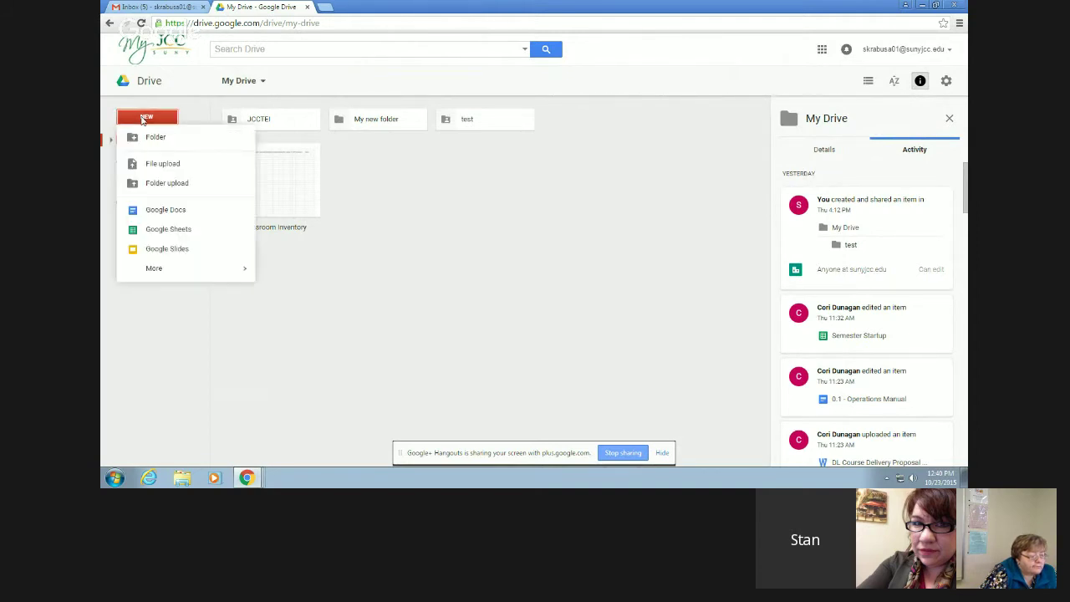
click(177, 216)
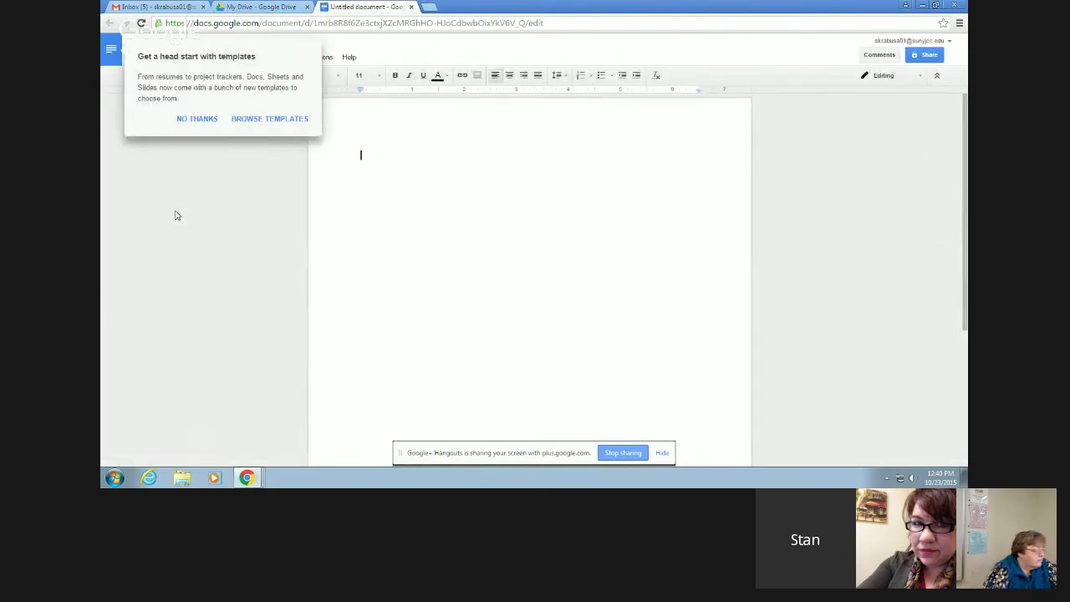
- Skip the templates suggestion, title the document 'My new document', and close its tab
click(192, 123)
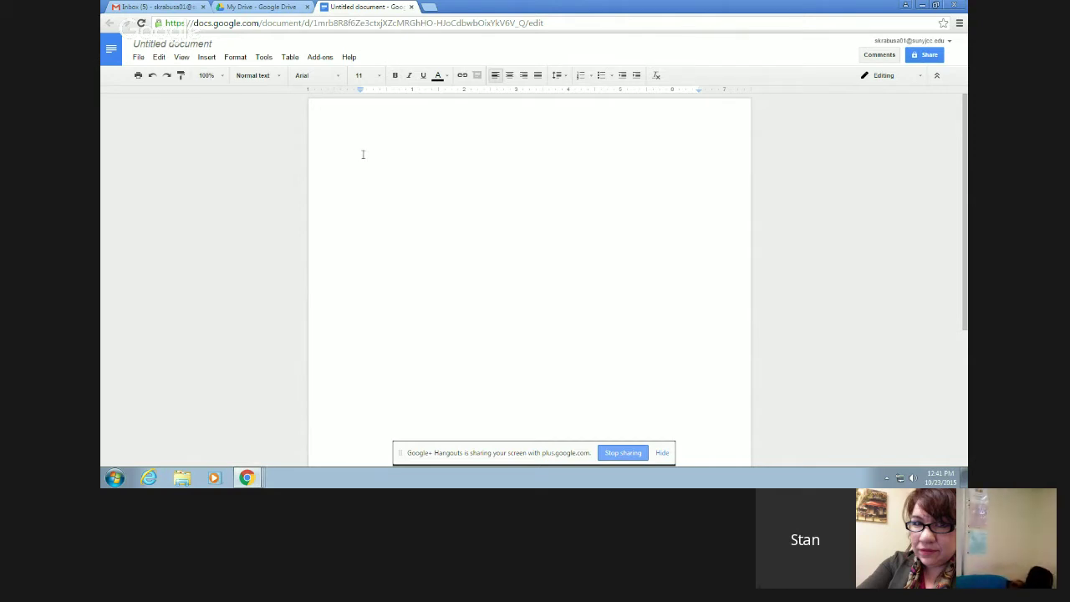
click(170, 46)
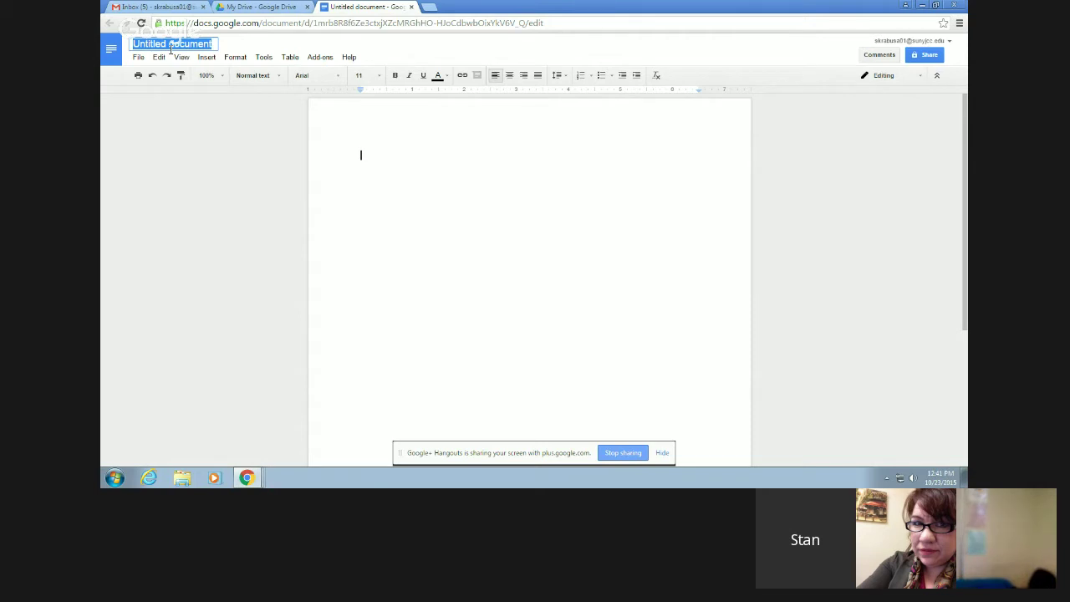
text(My new doc)
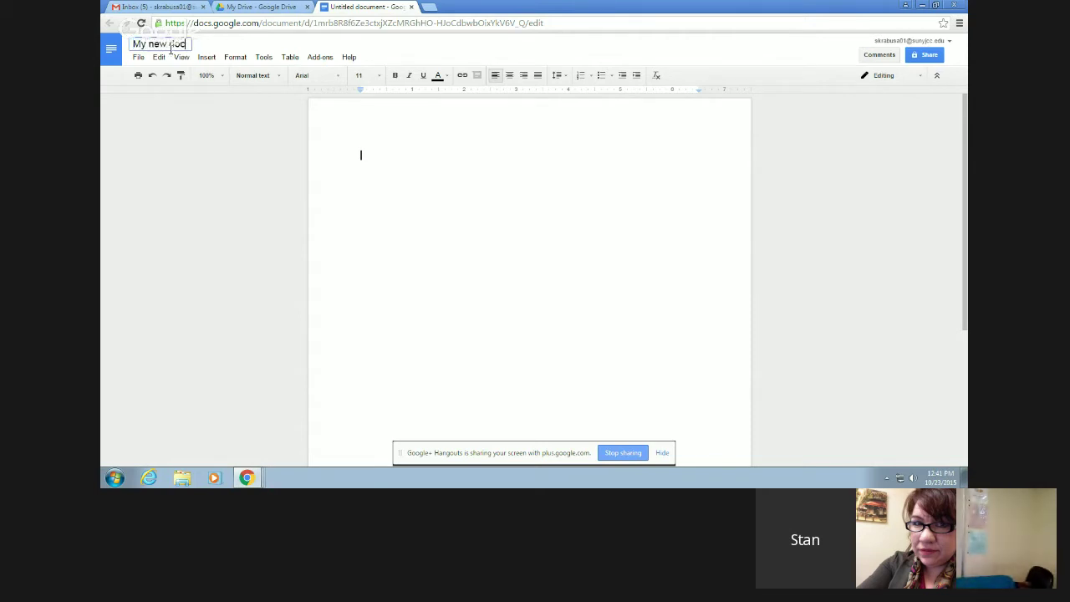
text(ument)
key(Return)
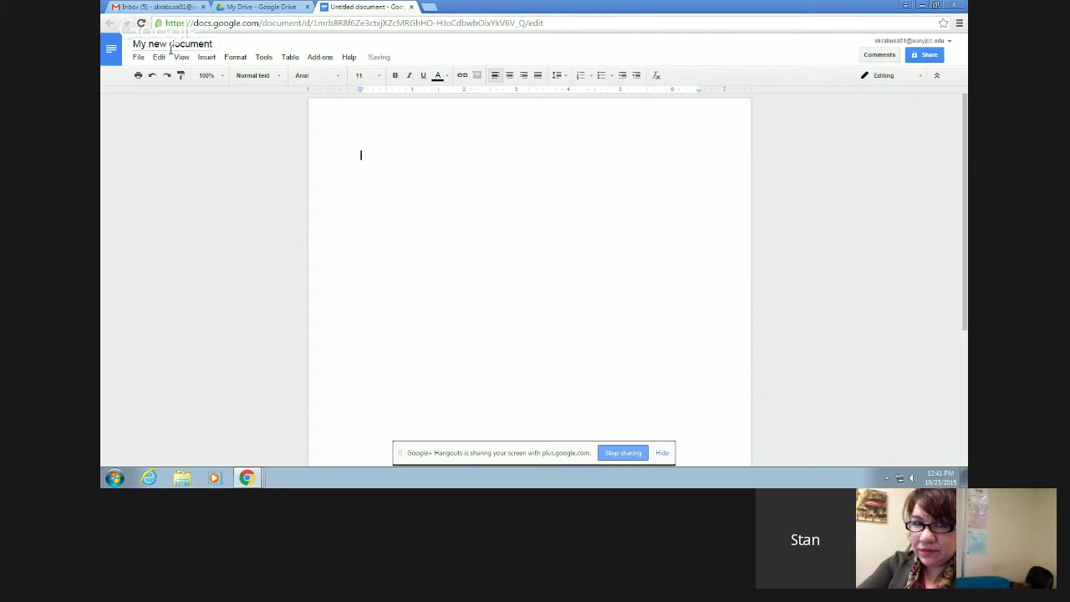
click(411, 6)
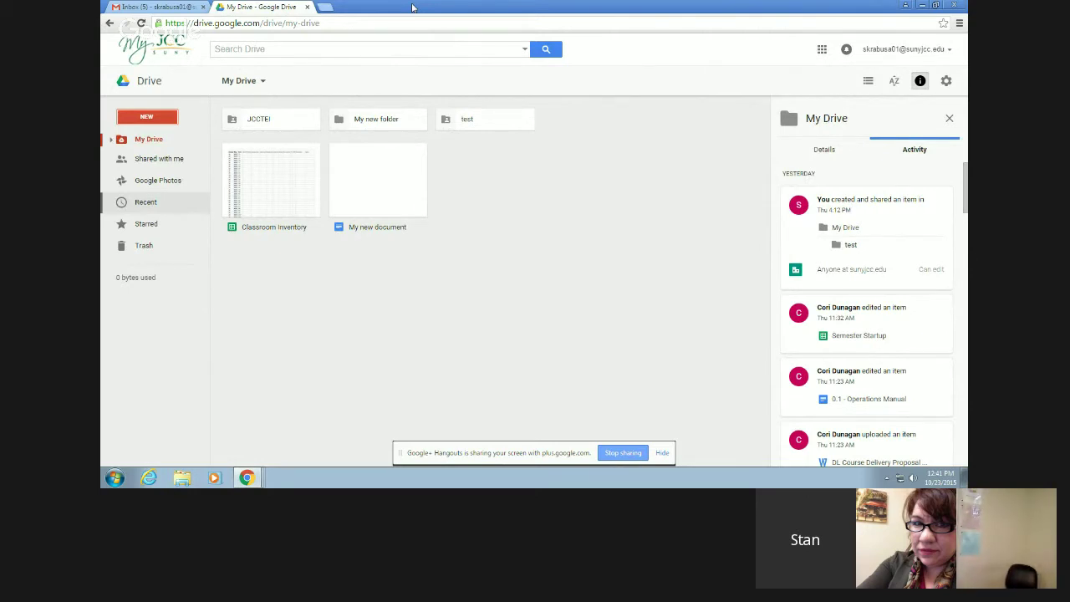
double_click(377, 219)
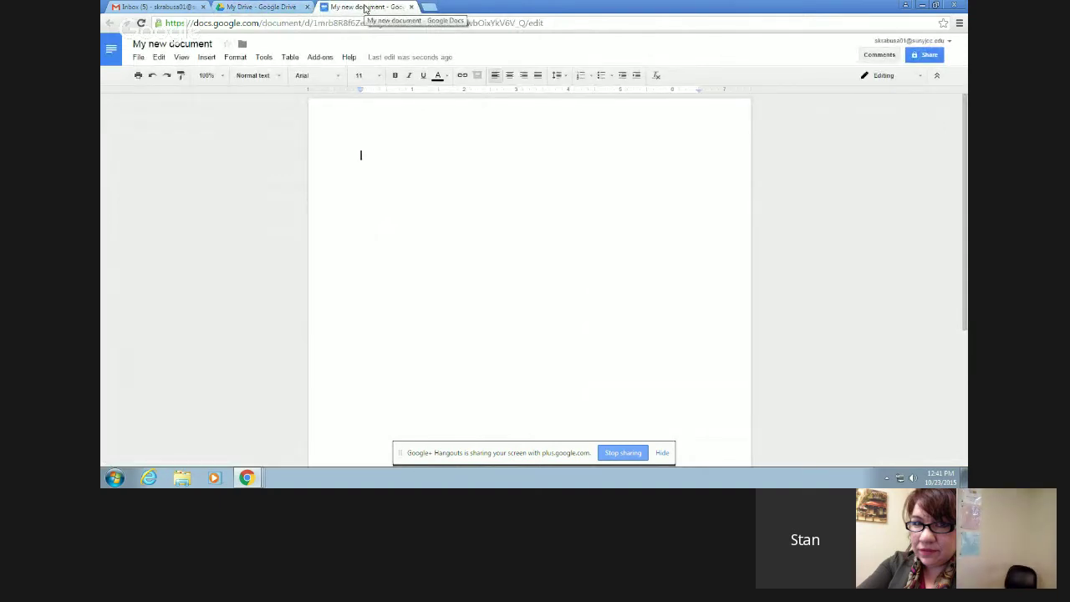
click(410, 7)
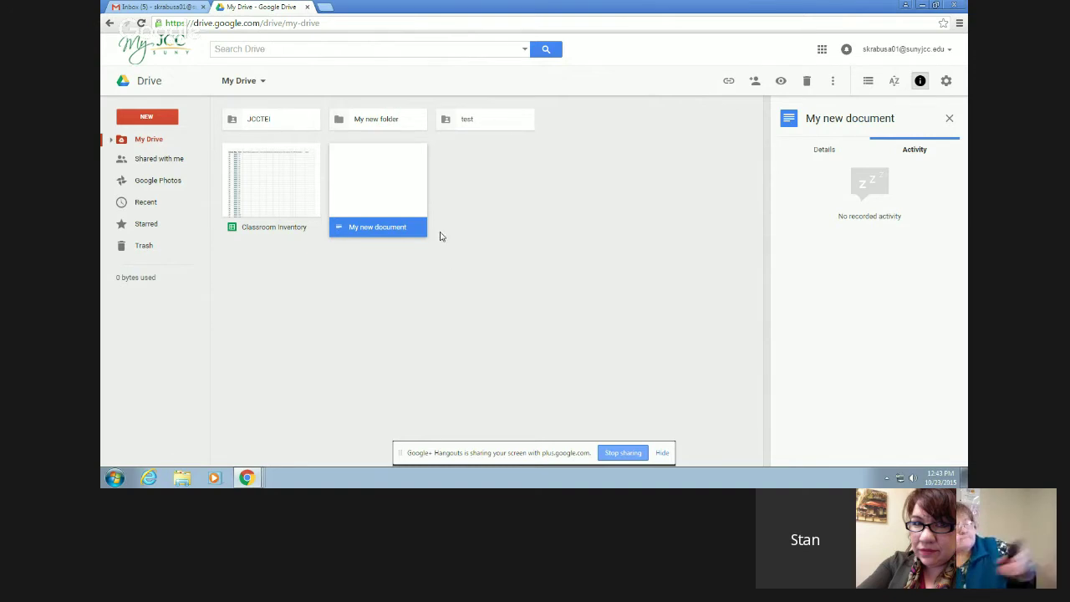
right_click(399, 191)
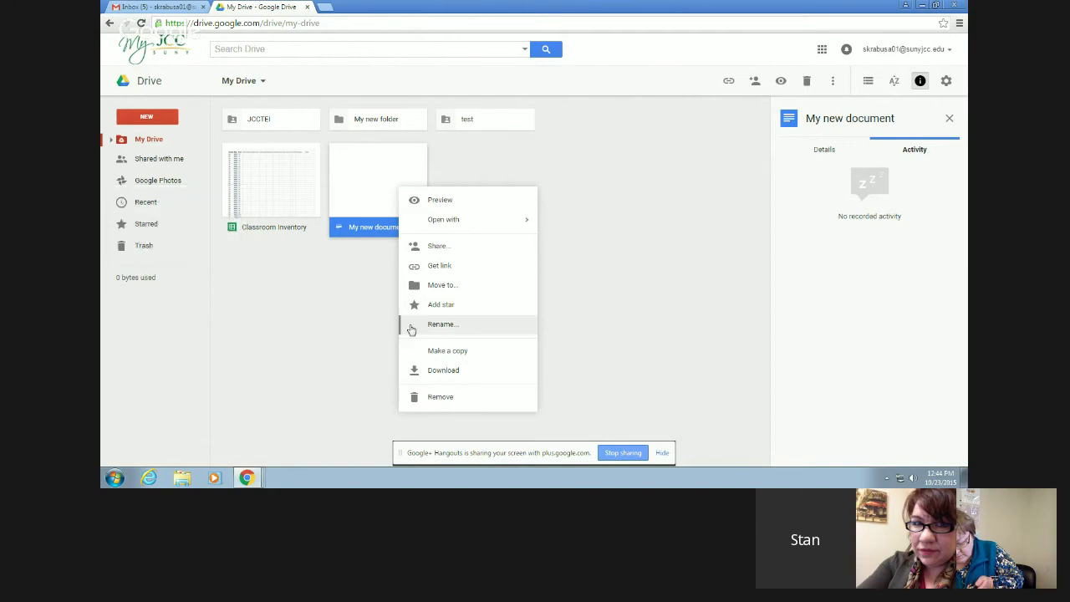
click(360, 253)
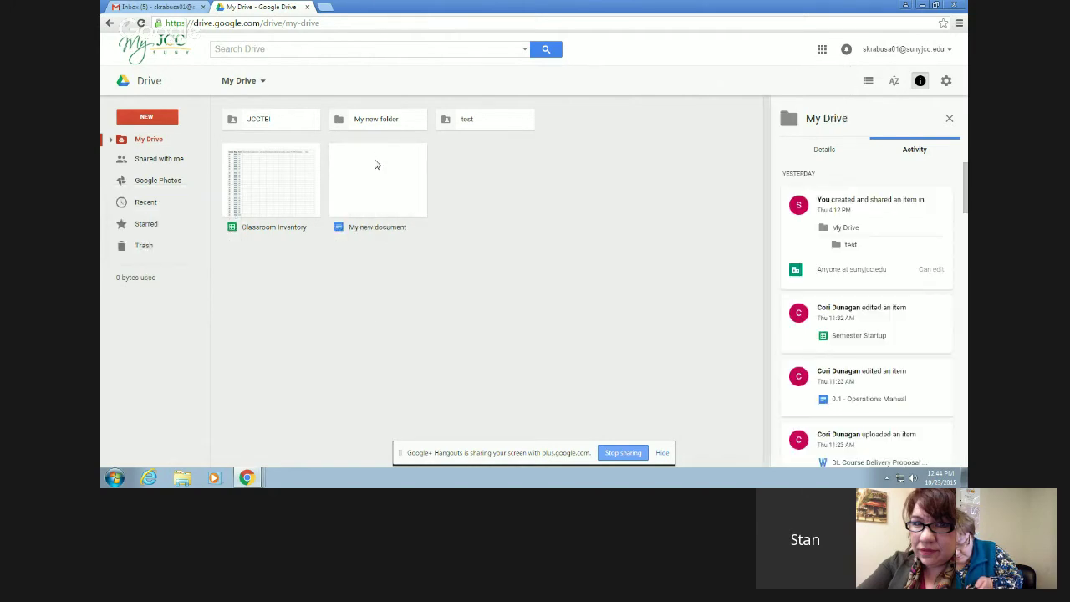
drag(376, 164, 343, 180)
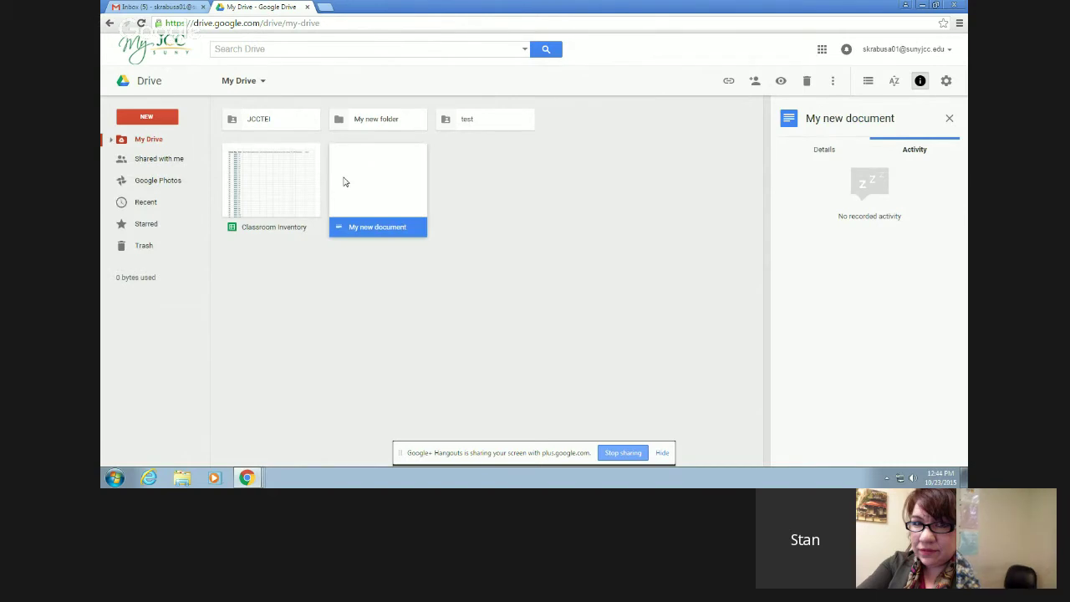
drag(378, 222, 387, 125)
drag(472, 125, 380, 219)
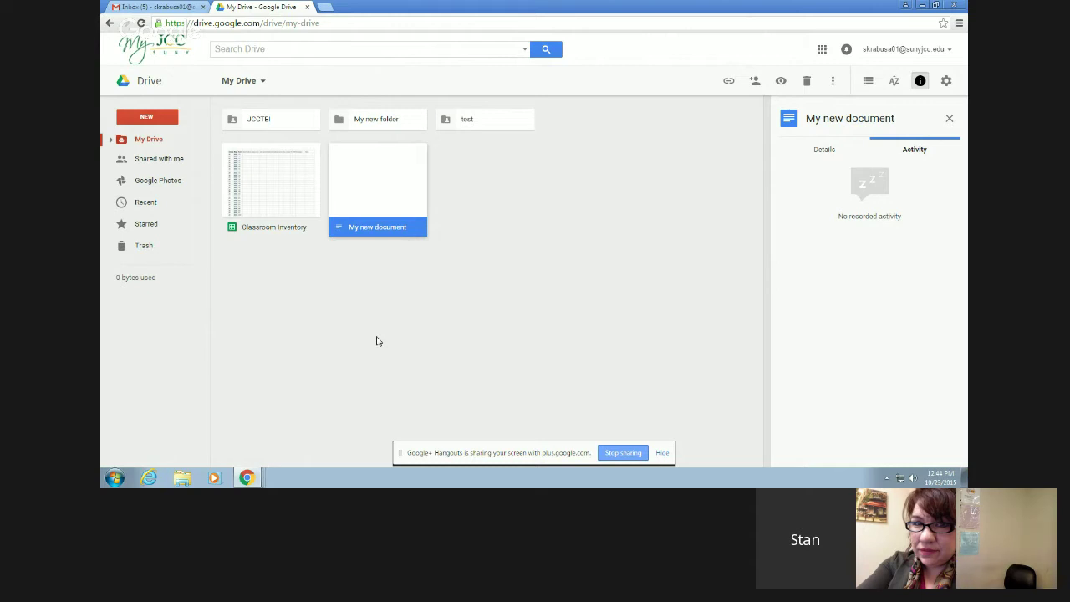
- Shrink and shift the browser to expose the desktop, then launch Word 2013 from its shortcut
click(933, 5)
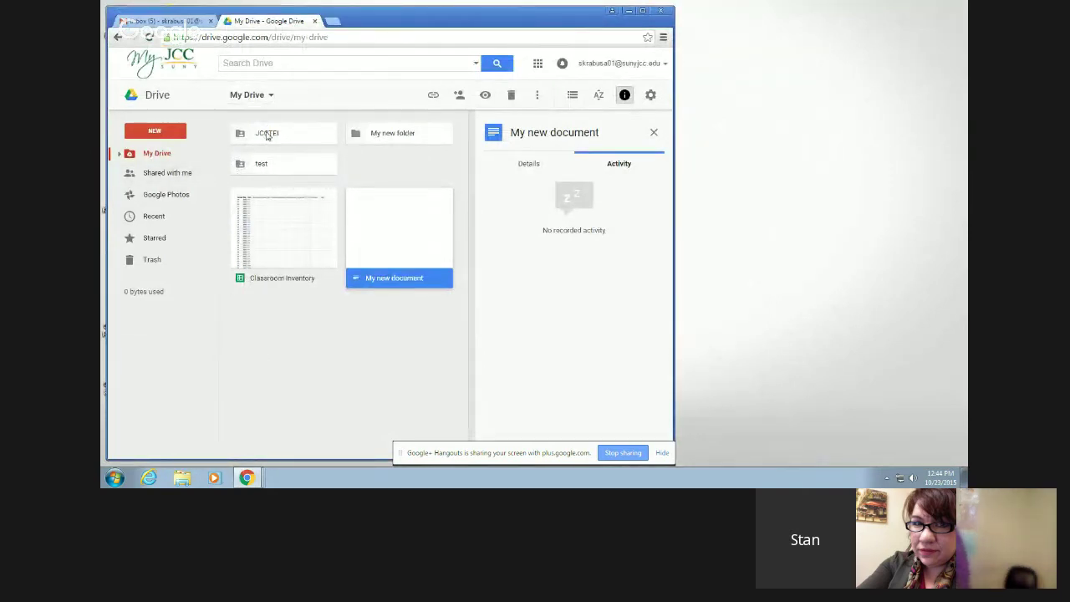
drag(341, 18, 490, 13)
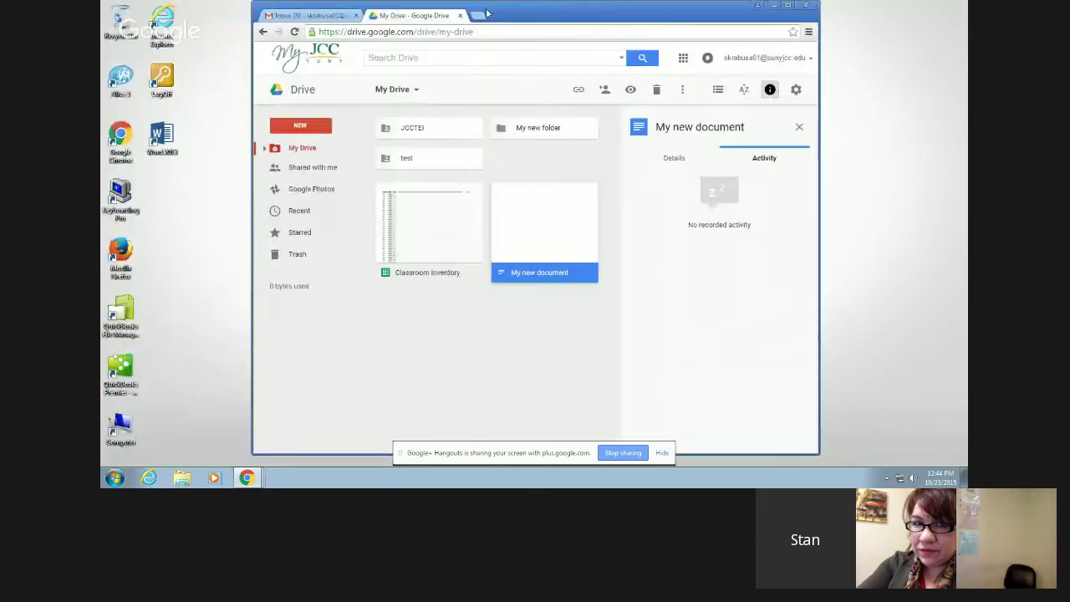
click(170, 142)
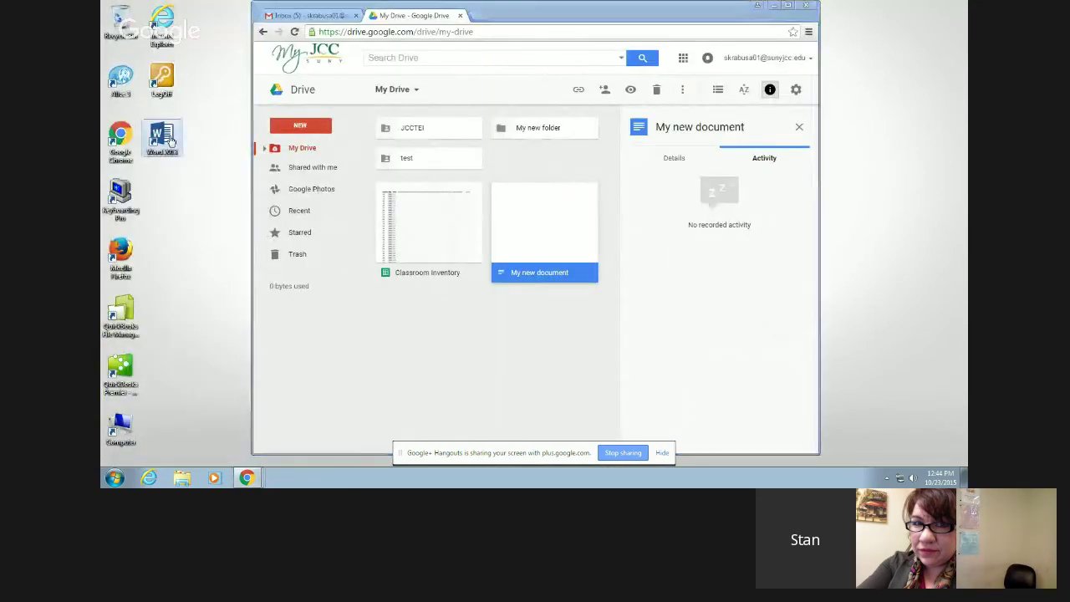
double_click(170, 142)
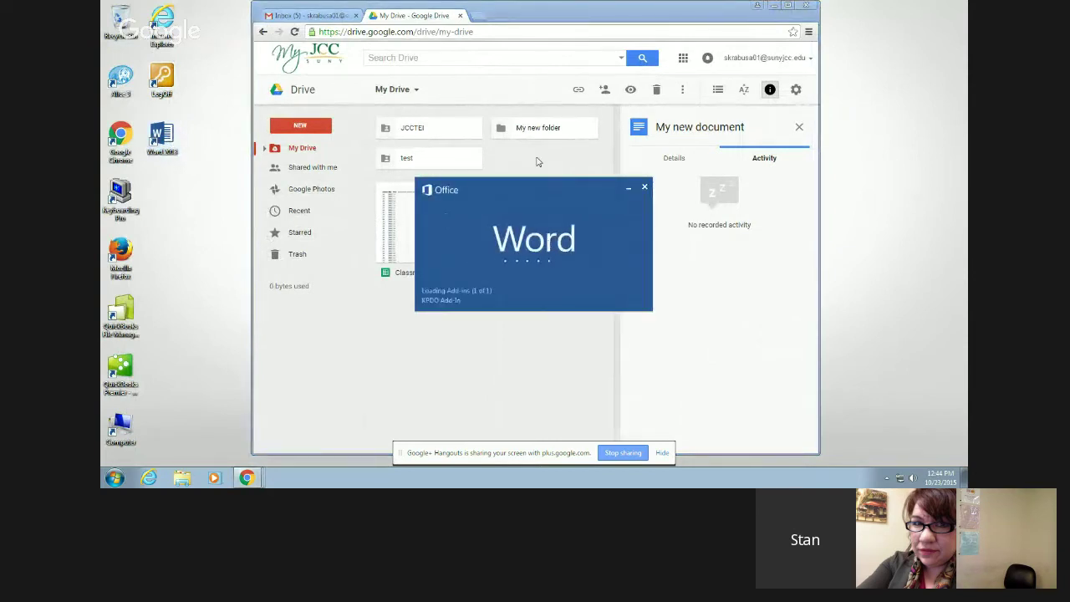
- Open the Google Drive document in JCCTEI > Workshops > Google Drive and select all its text
double_click(436, 129)
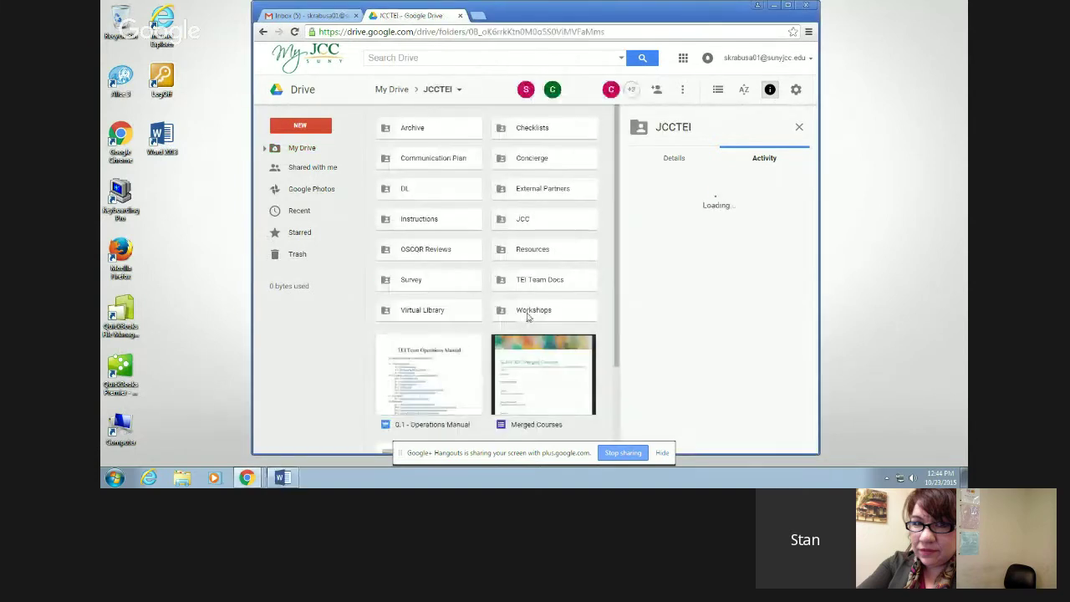
double_click(527, 316)
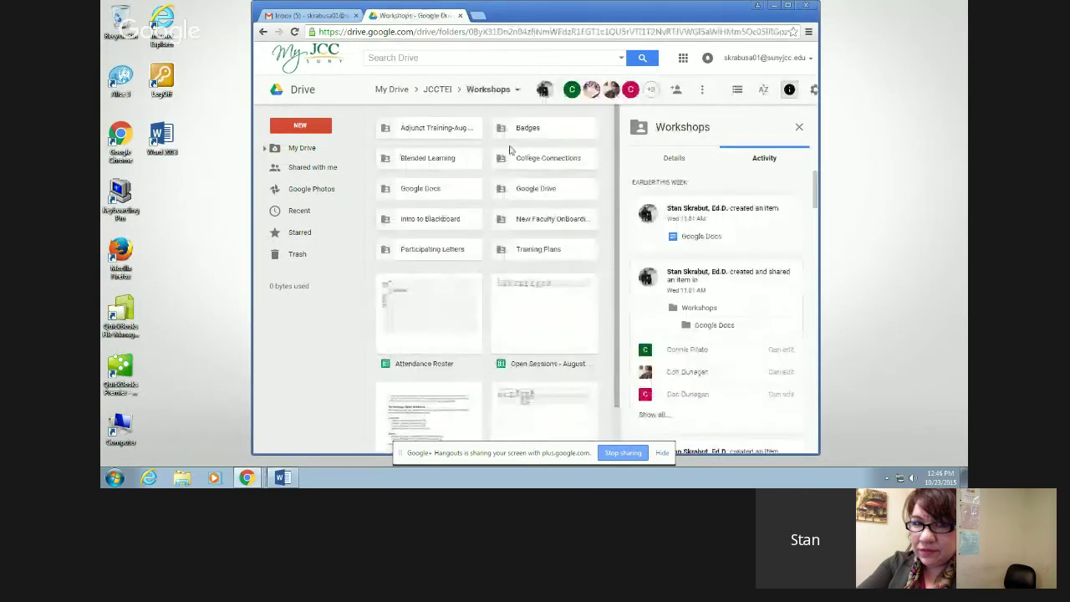
double_click(535, 188)
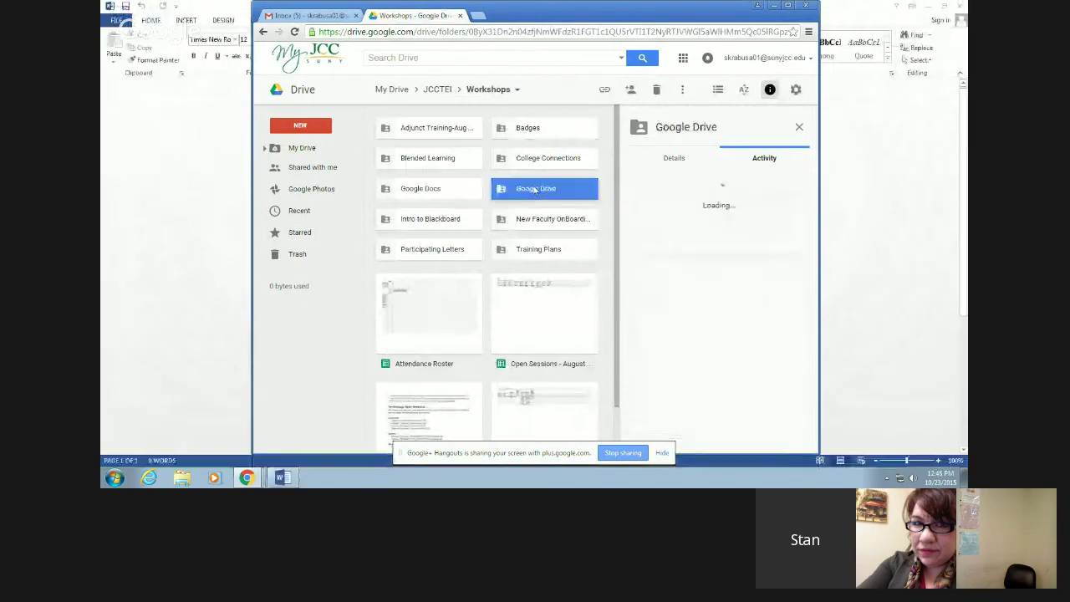
click(439, 182)
double_click(439, 181)
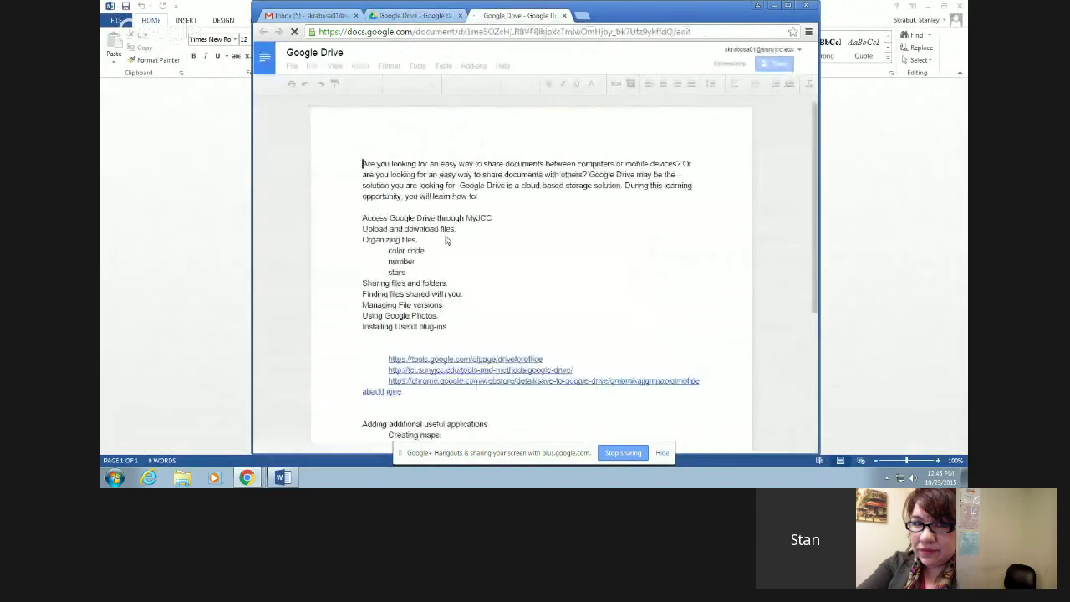
key(ctrl+a)
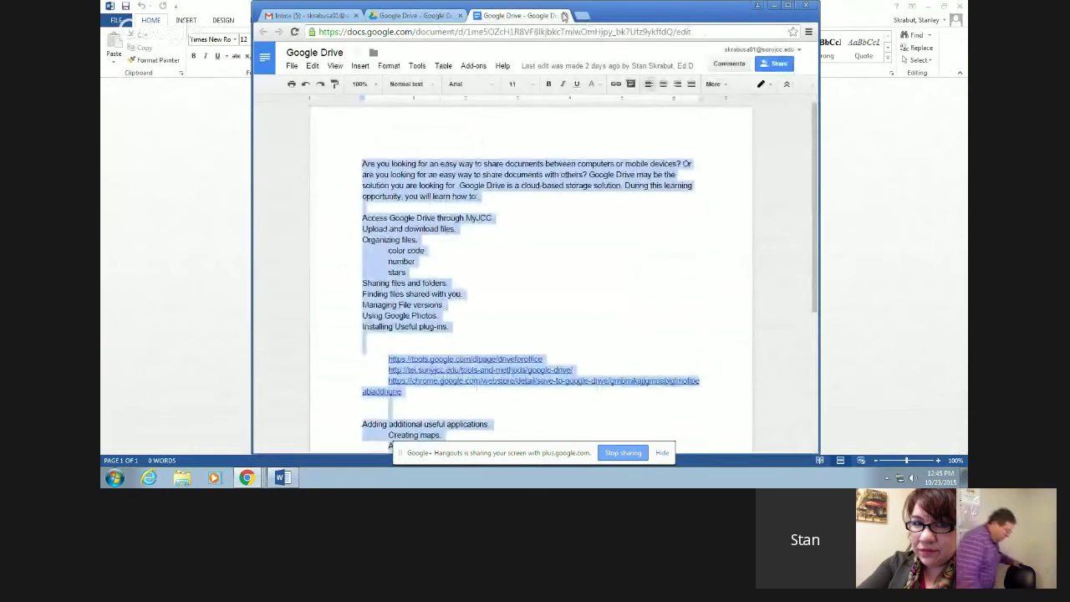
- Close the document, return to My Drive, and paste the workshop text into the blank Word document
click(564, 15)
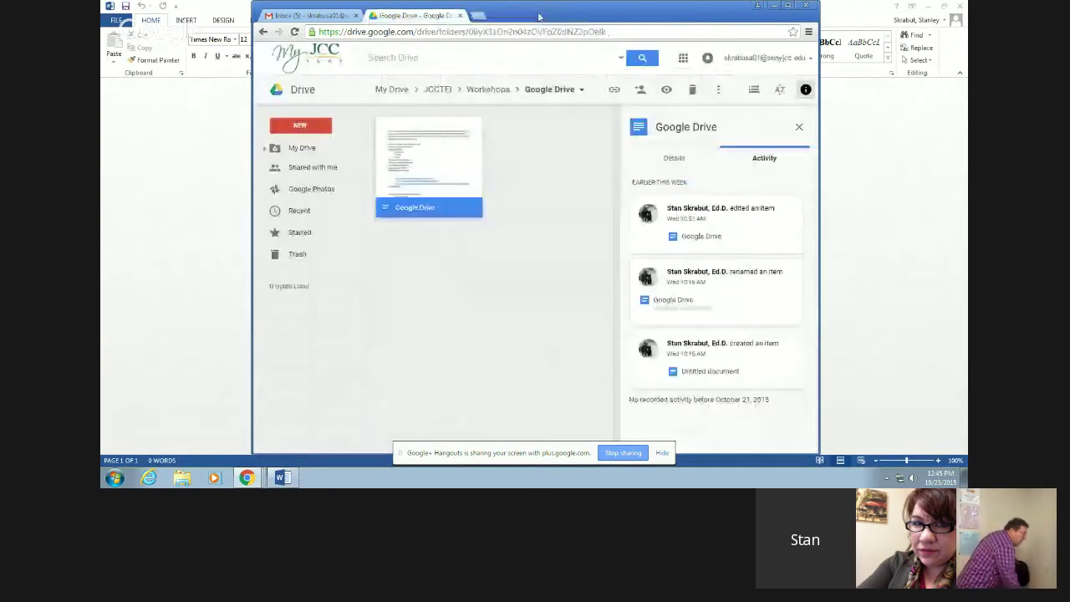
click(392, 90)
click(854, 5)
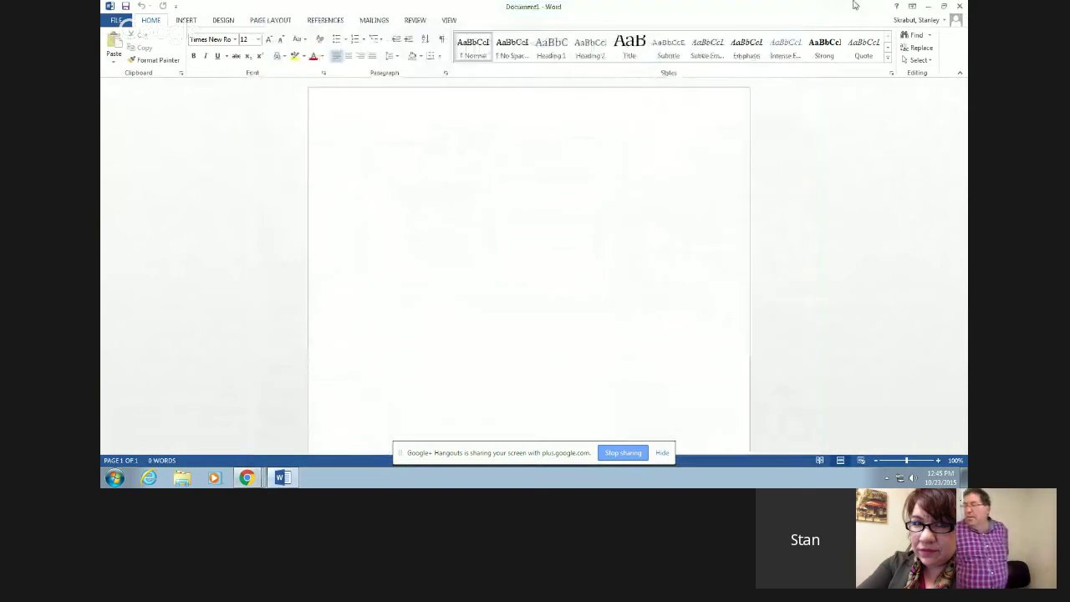
text(Are you looking for an easy way to share documents between computers or mobile devices? Or are you looking for an easy way to share documents with others? Google Drive may be the solution you are looking for. Google Drive is a cloud-based storage solution. During this learning opportunity, you will learn how to:  Access Google Drive through MyJCC Upload and download files. Organizing files. 	color code 	number 	stars Sharing files and folders. Finding files shared with you. Managing File versions. Using Google Photos Installing Useful plug-ins.   	https://tools.google.com/dlpage/driveforoffice 	http://tei.sunyjcc.edu/tools-and-methods/google-drive/ 	https://chrome.google.com/webstore/detail/save-to-google-drive/gmbmikajjgmnabiglmofipeabaddhgne   Adding additional useful applications. 	Creating maps. 	Adding drive files into gmail. 	Saving gmail attachments to drive)
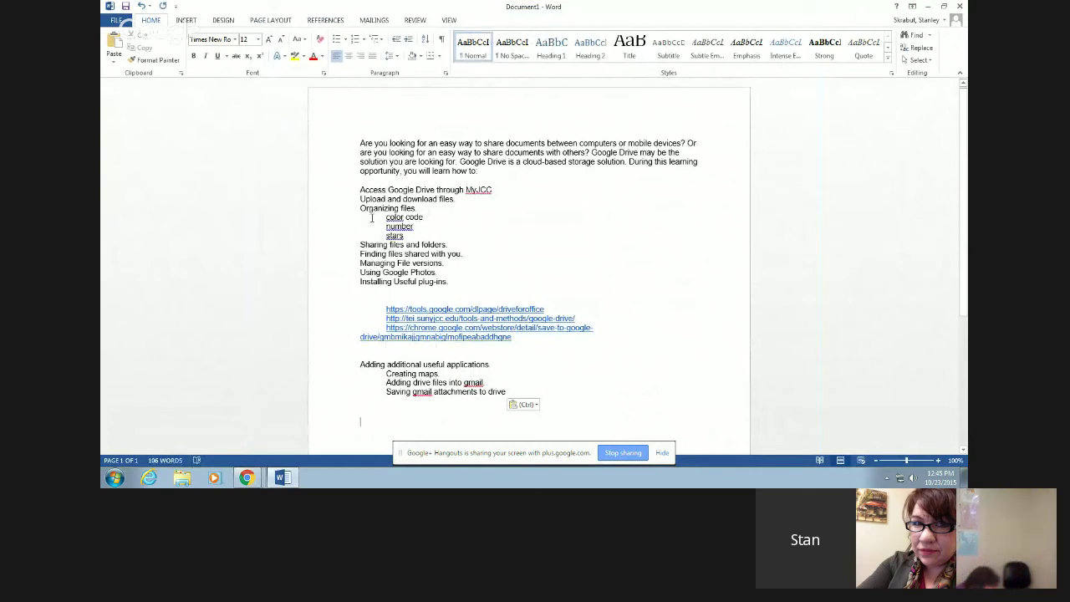
- Save the Word file to the Desktop as 'new document' and close Word
click(127, 7)
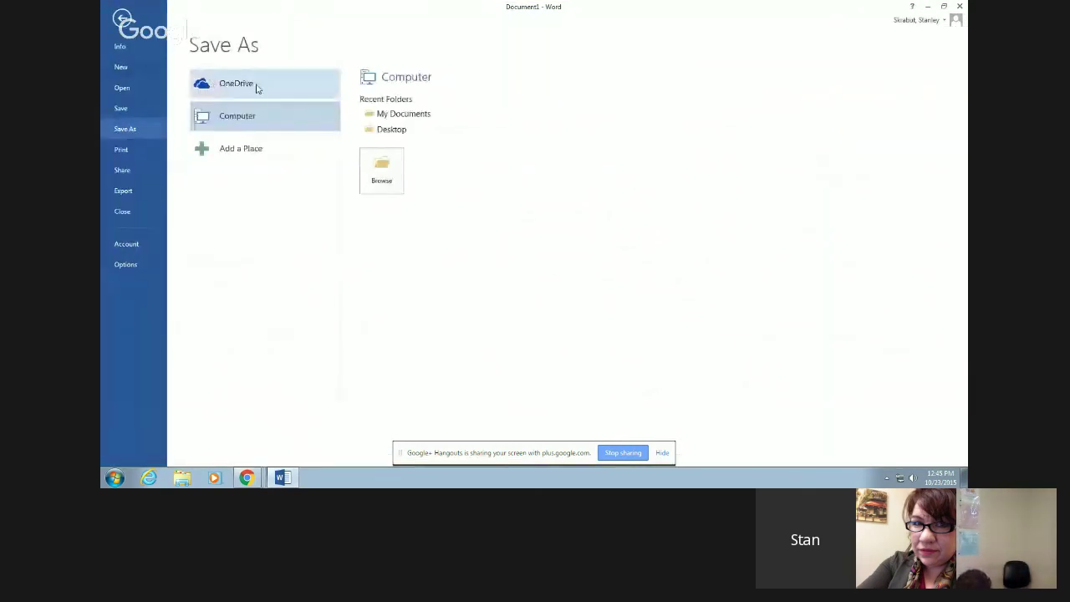
click(395, 132)
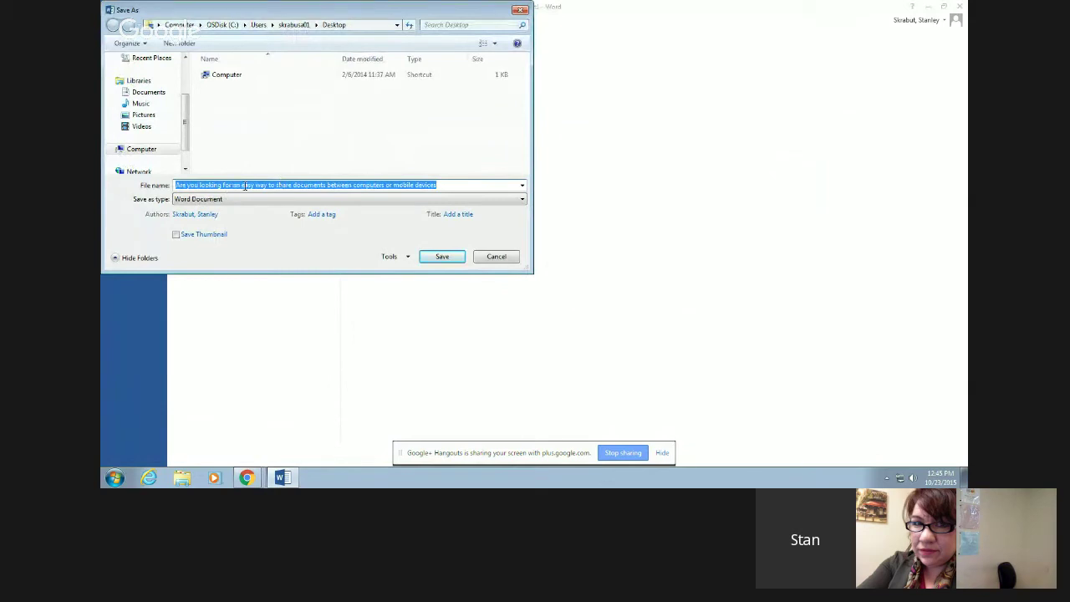
text(new document)
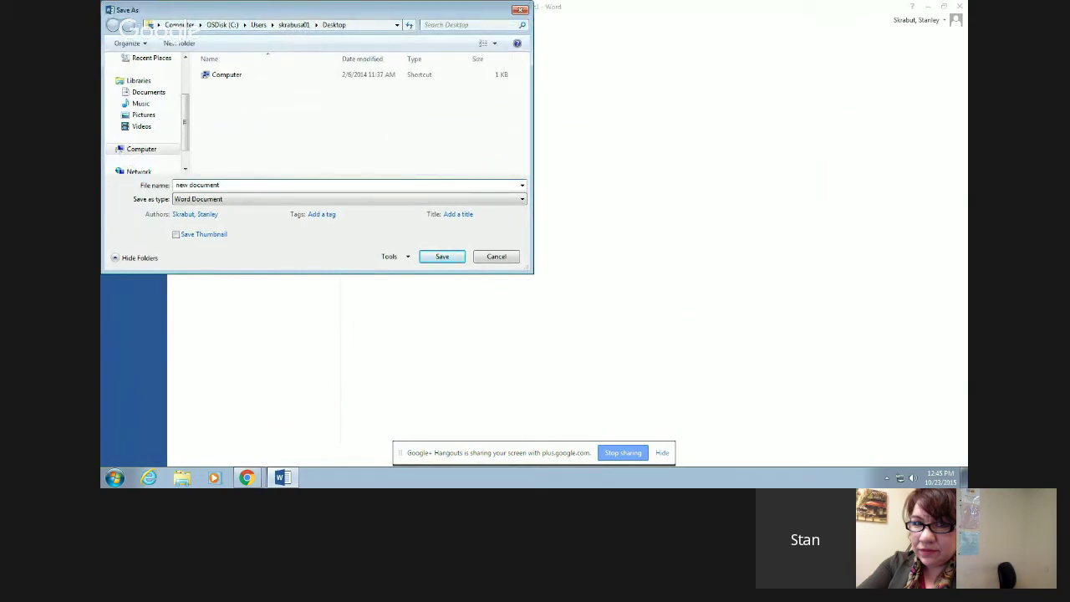
key(Escape)
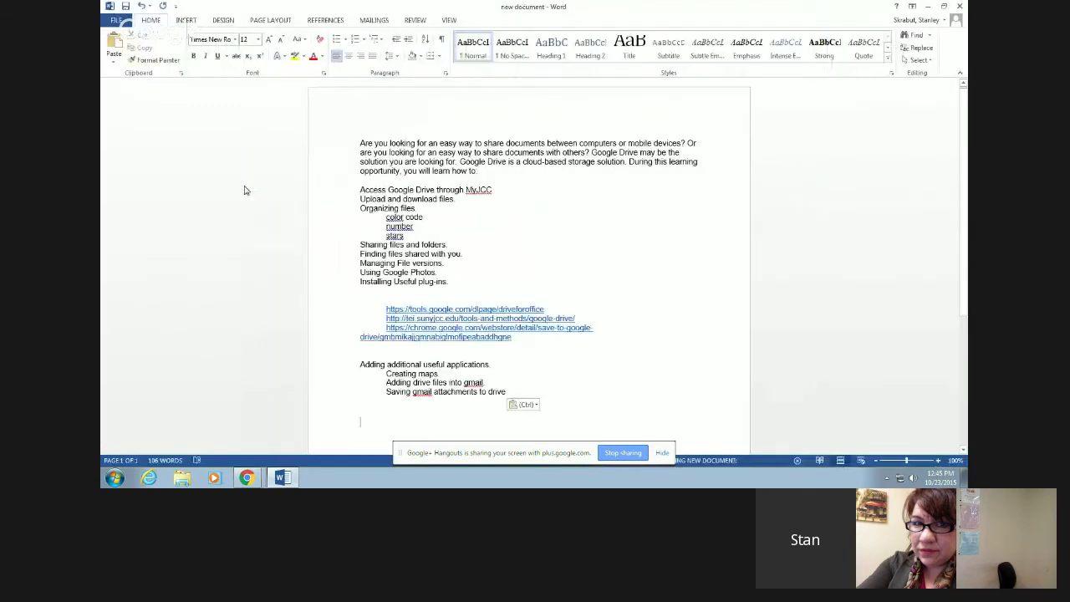
key(alt+F4)
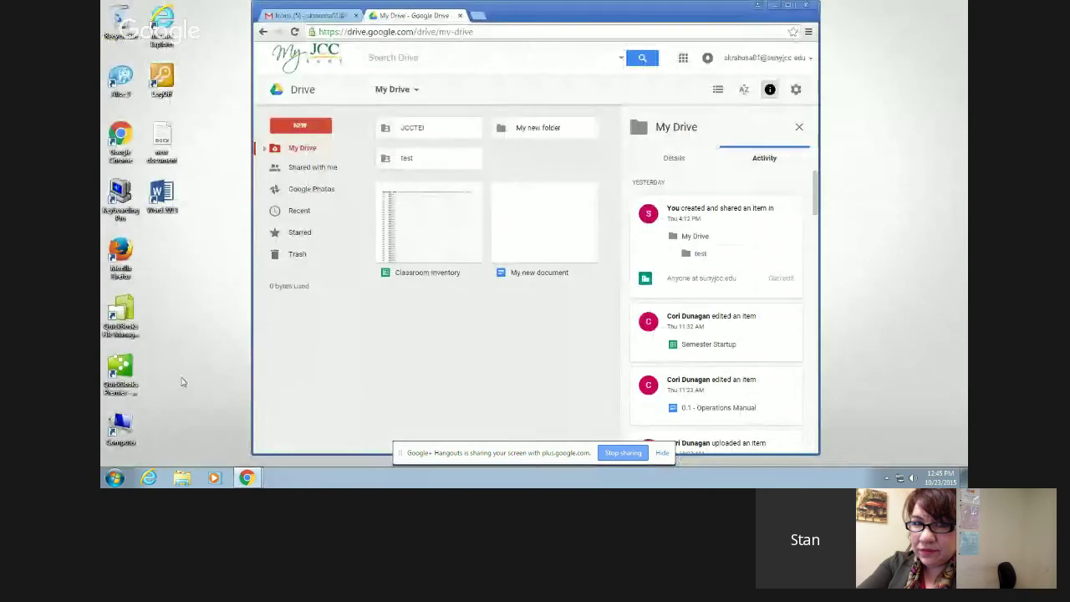
- Verify in Windows Explorer that 'new document' (12.3 KB) is in the Desktop folder, then close Explorer
click(773, 7)
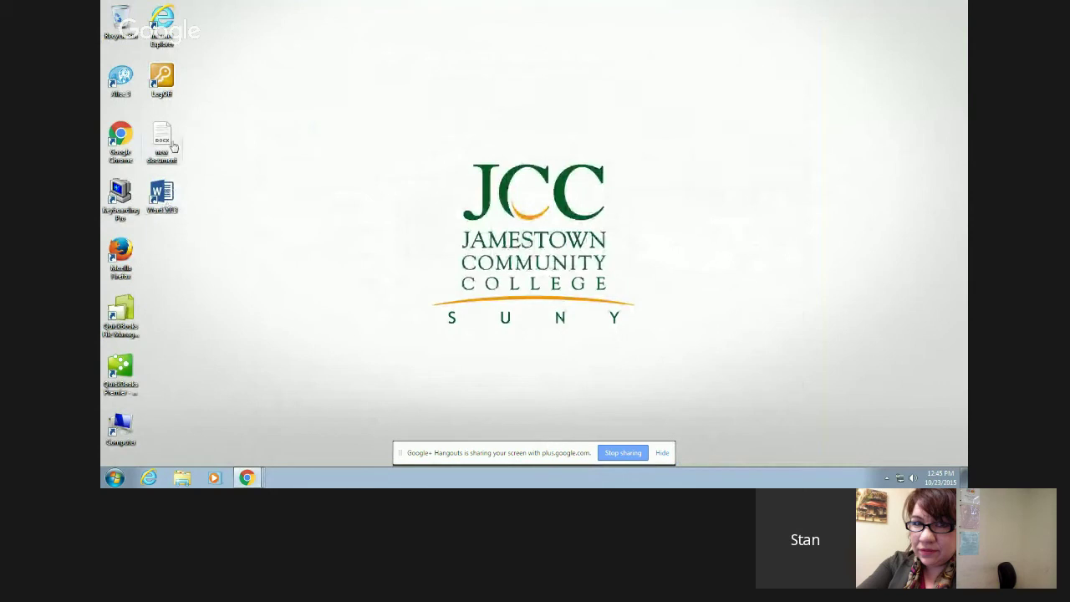
click(183, 478)
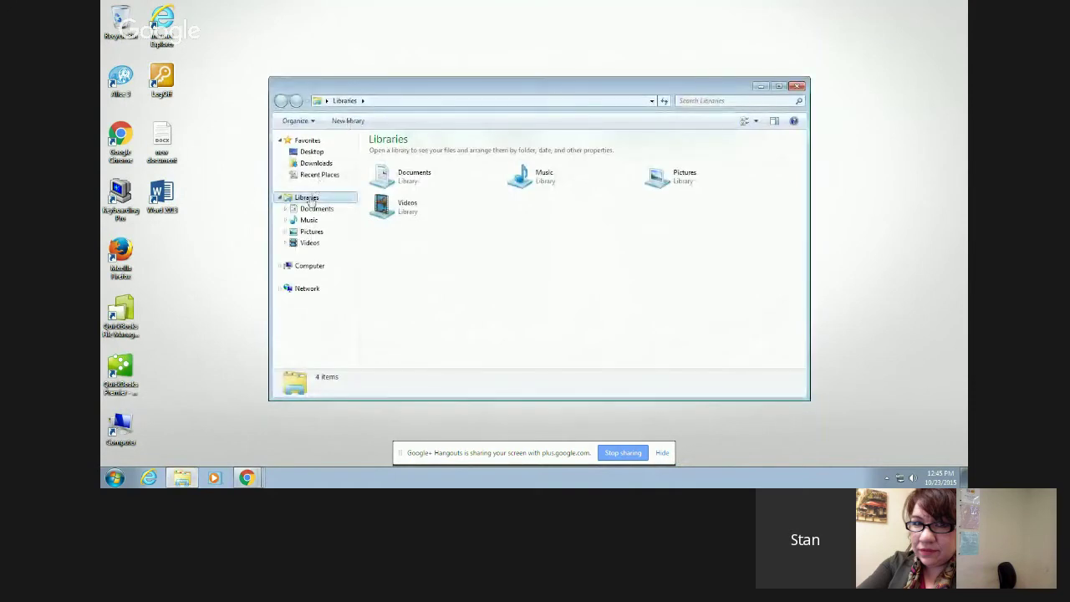
click(312, 152)
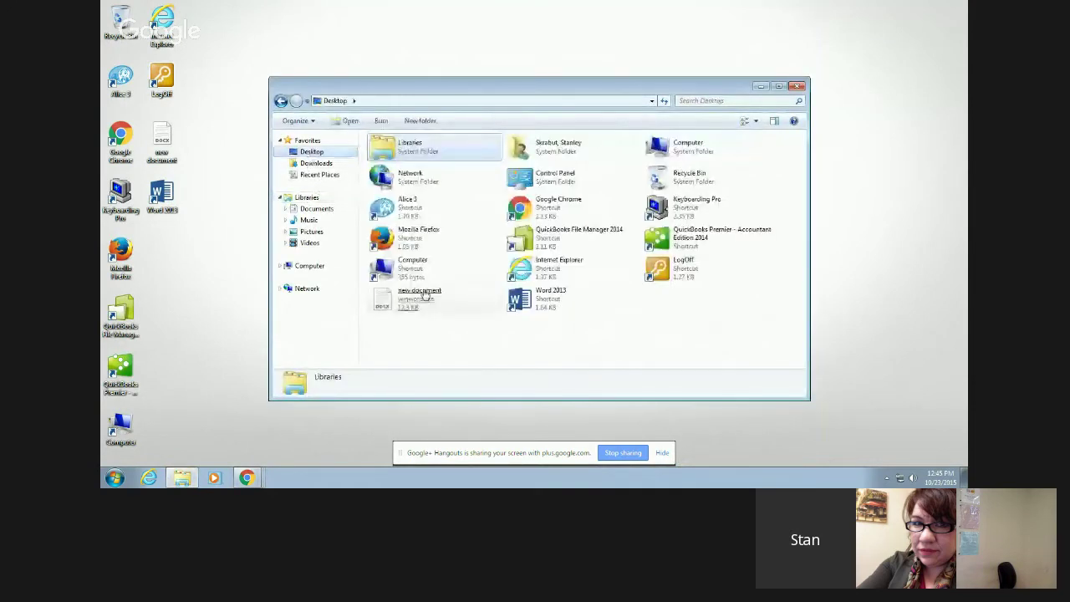
click(381, 298)
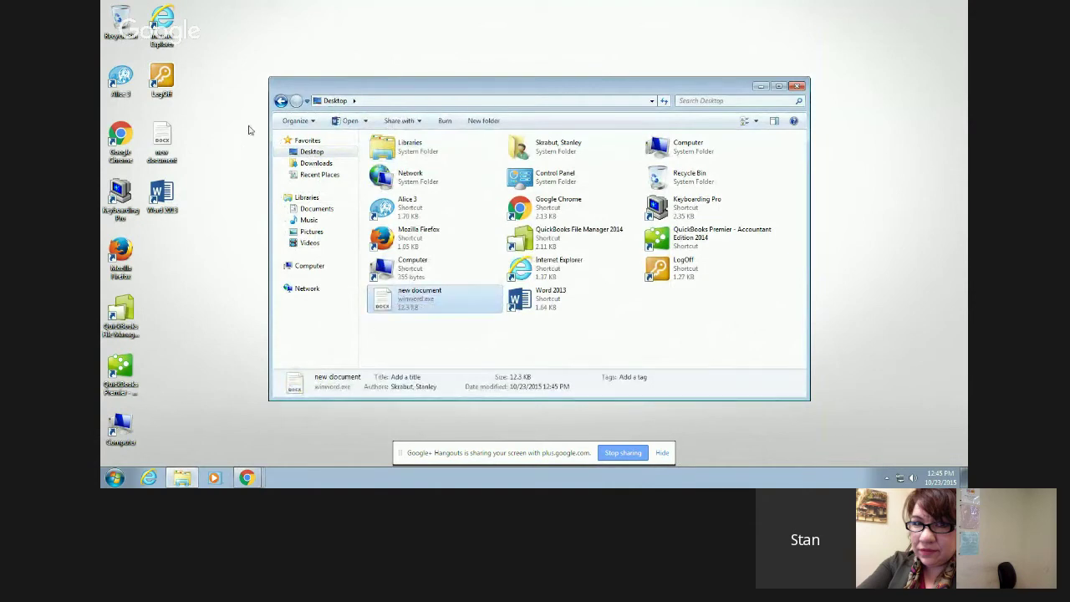
click(798, 87)
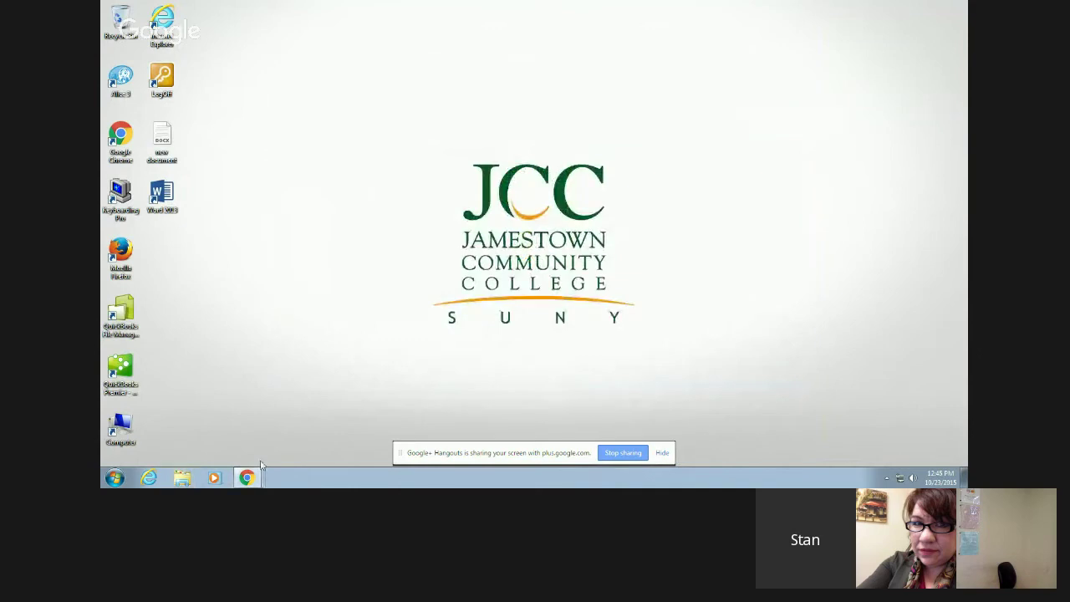
mouse_move(249, 475)
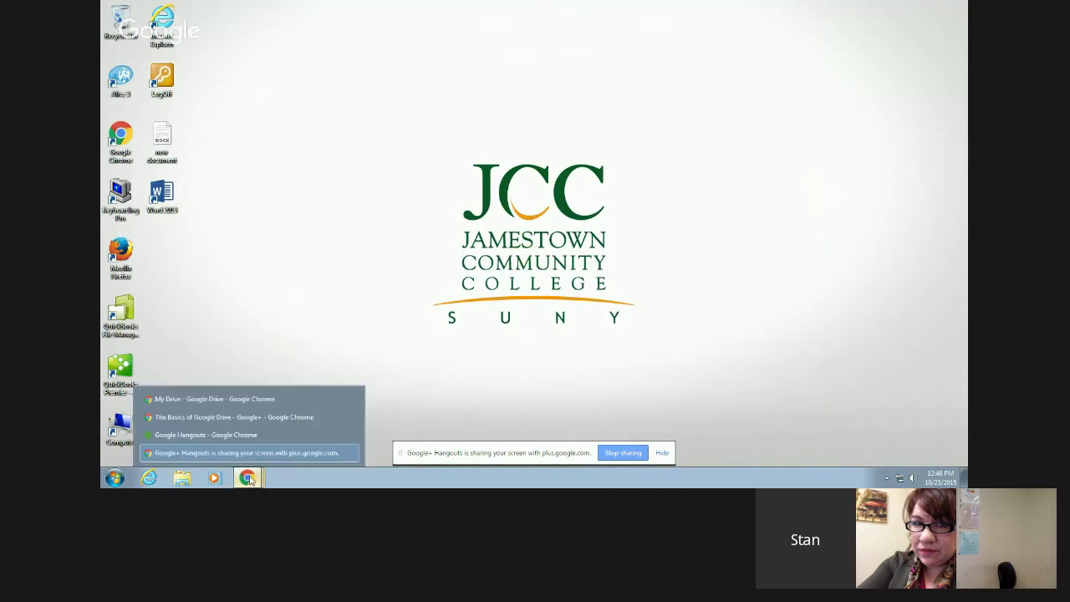
- Restore the My Drive browser window, move it right, and open 'My new folder'
click(243, 399)
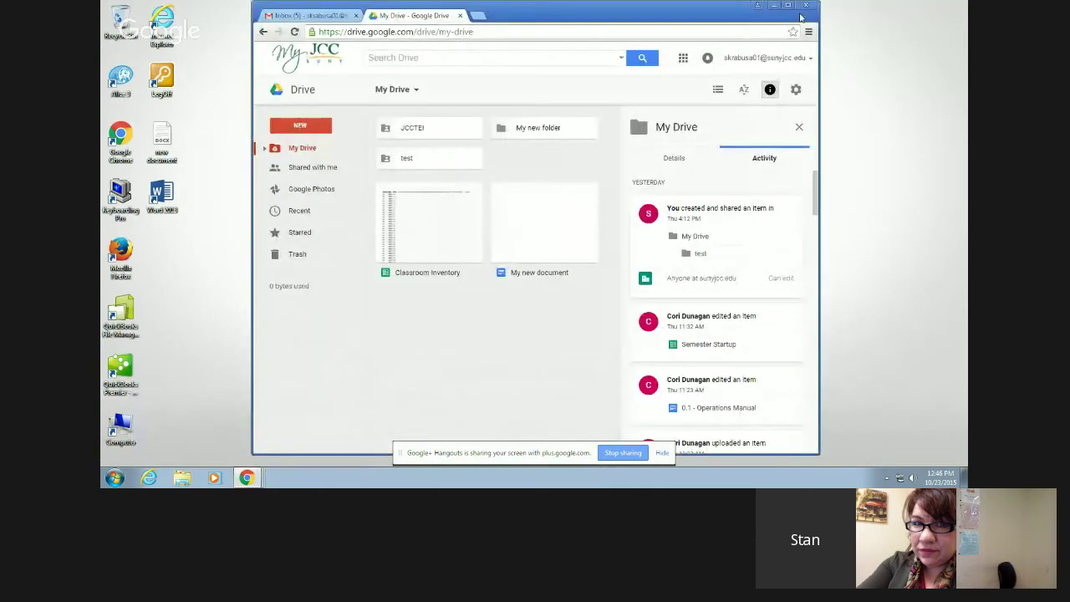
drag(710, 17, 819, 21)
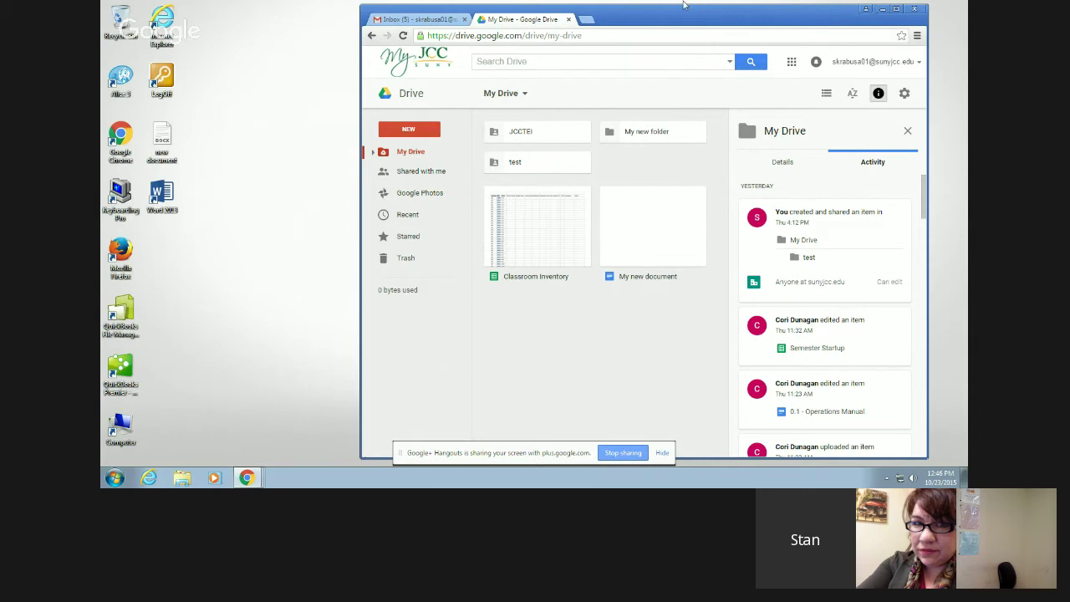
click(645, 134)
double_click(645, 134)
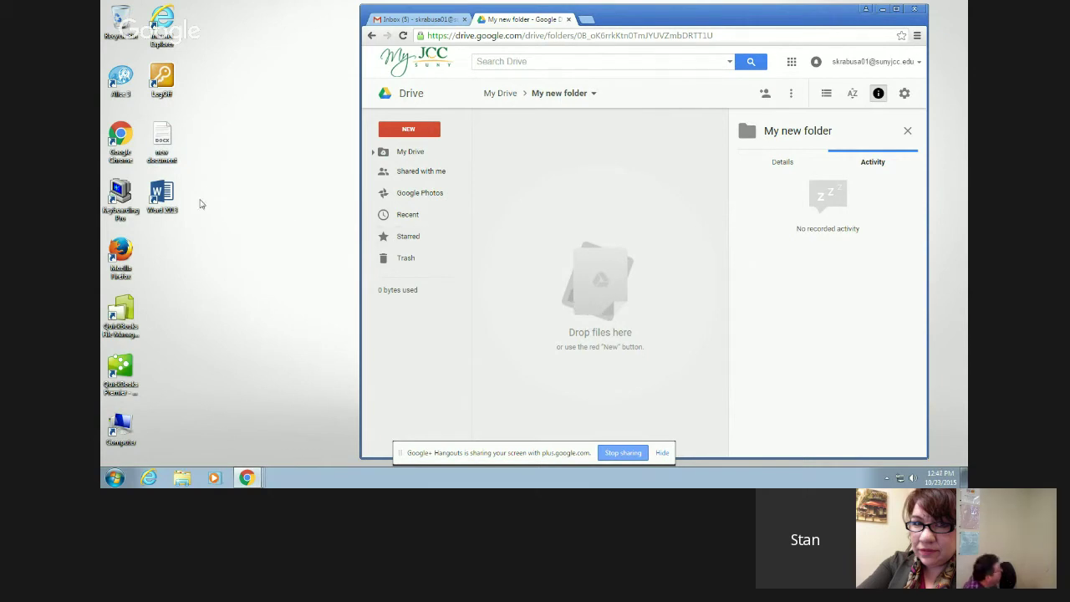
- Drag the desktop's 'new document.docx' into My new folder and preview its workshop outline text
drag(162, 138, 573, 222)
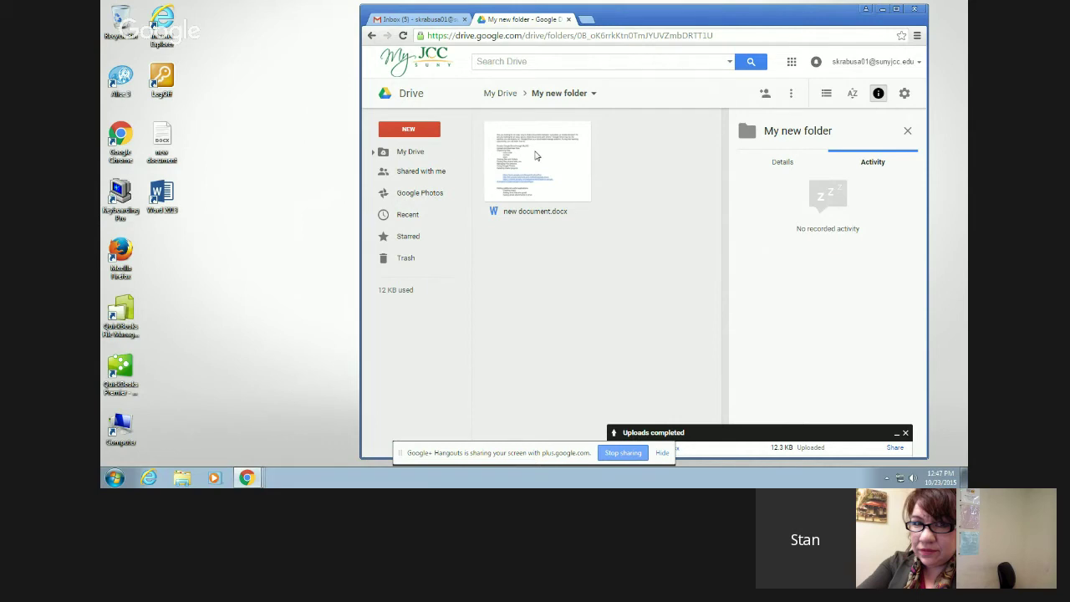
double_click(536, 155)
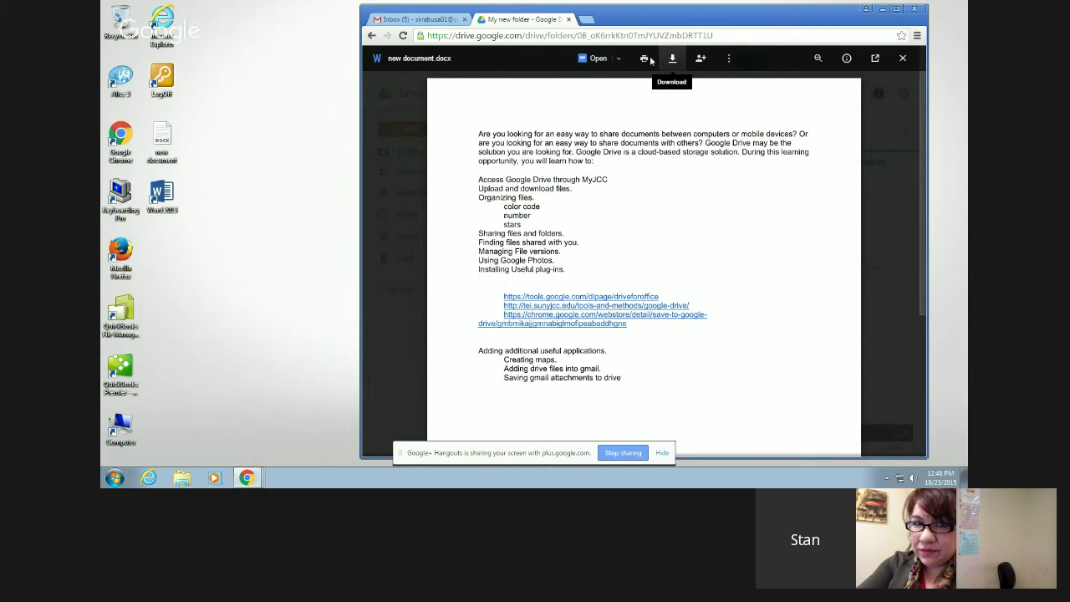
- Open new document.docx as a Google Docs copy from the preview, then close the Docs tab
click(618, 59)
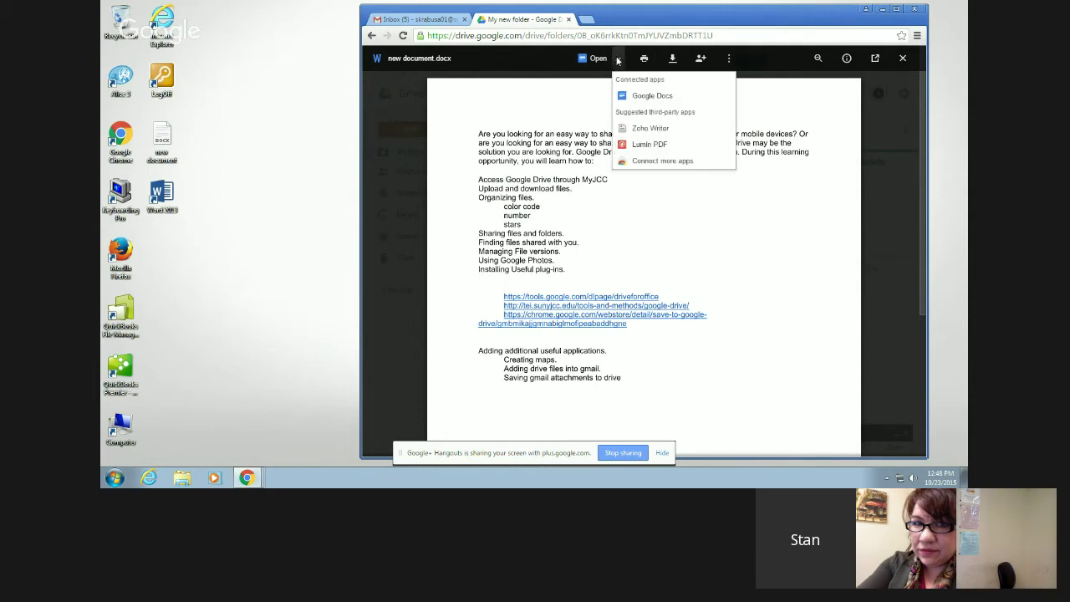
click(649, 97)
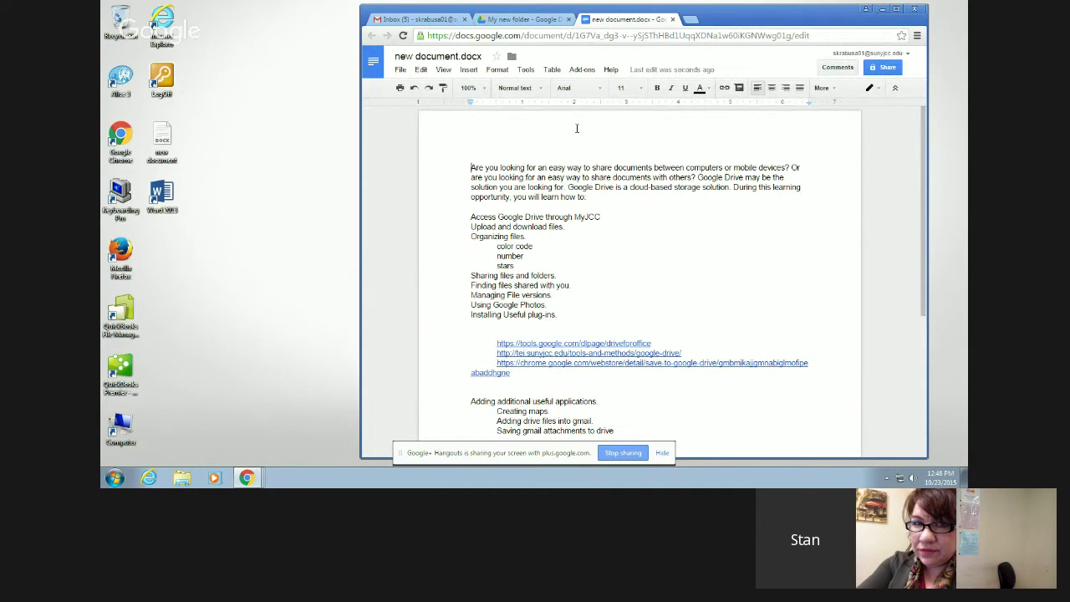
click(672, 19)
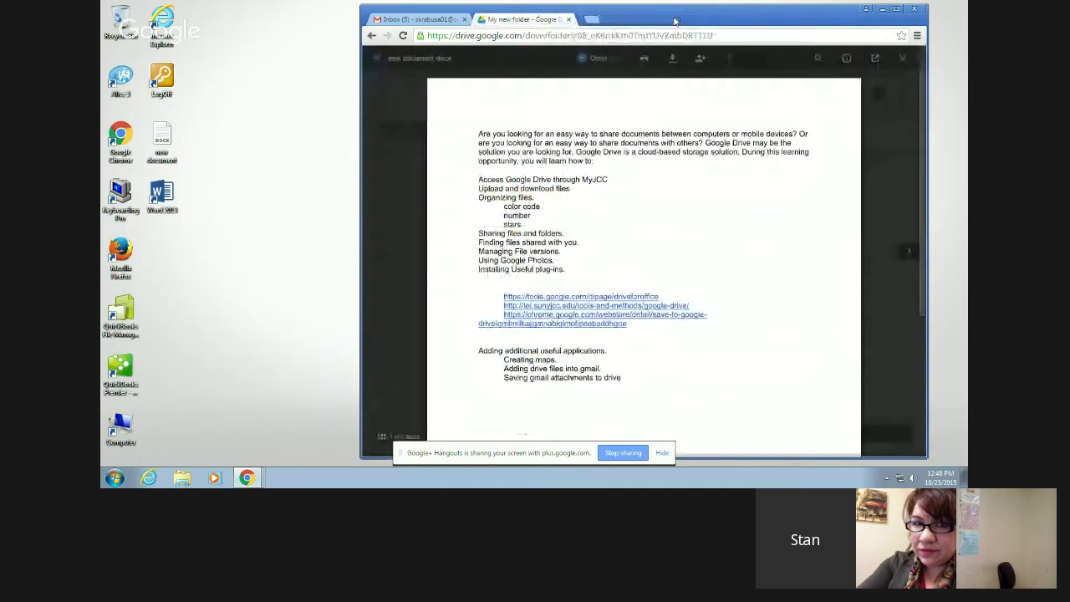
- Close the file preview and show My new folder's activity, with the Word original and Docs copy listed
click(903, 58)
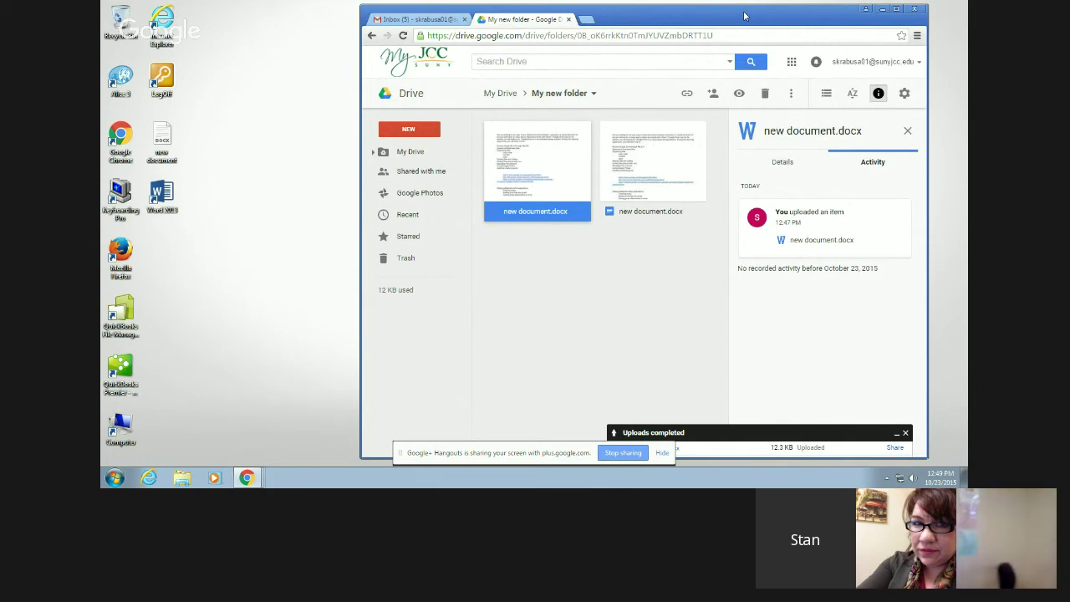
click(546, 318)
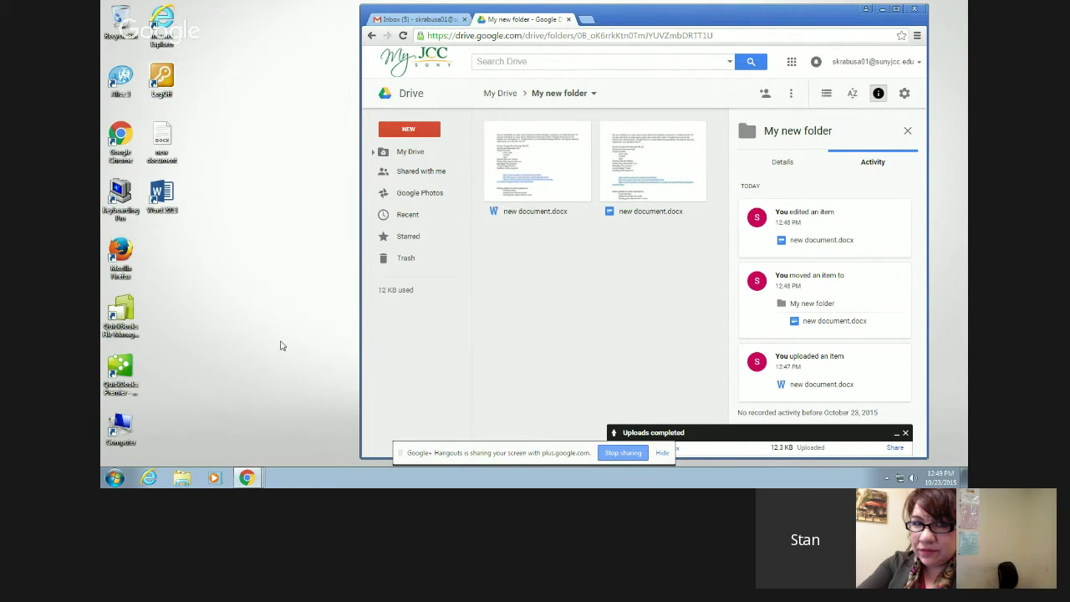
- Load tei.sunyjcc.edu in a new browser tab
click(587, 19)
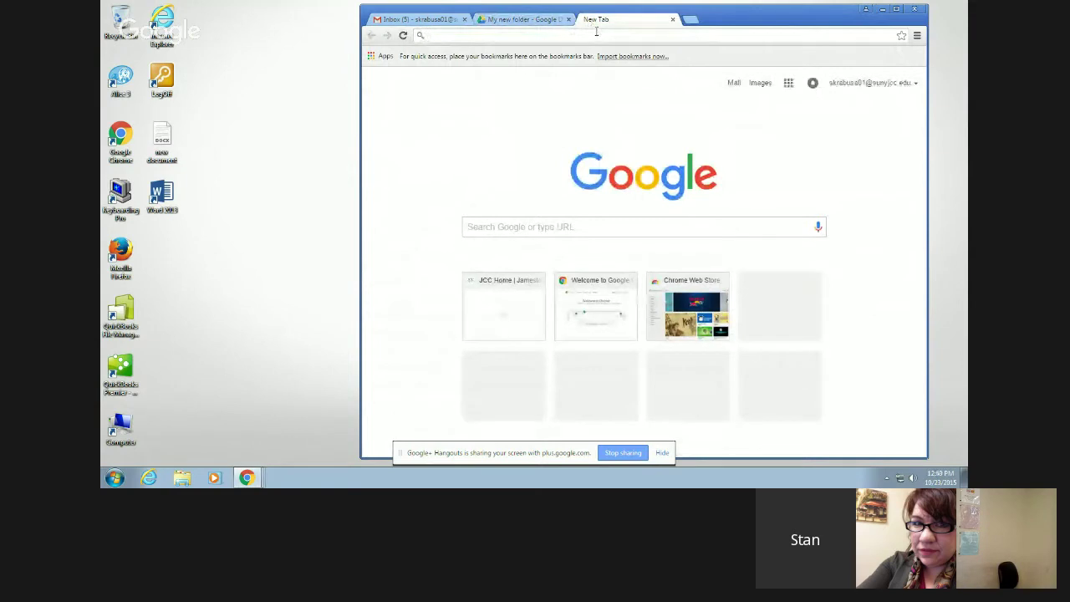
text(tei)
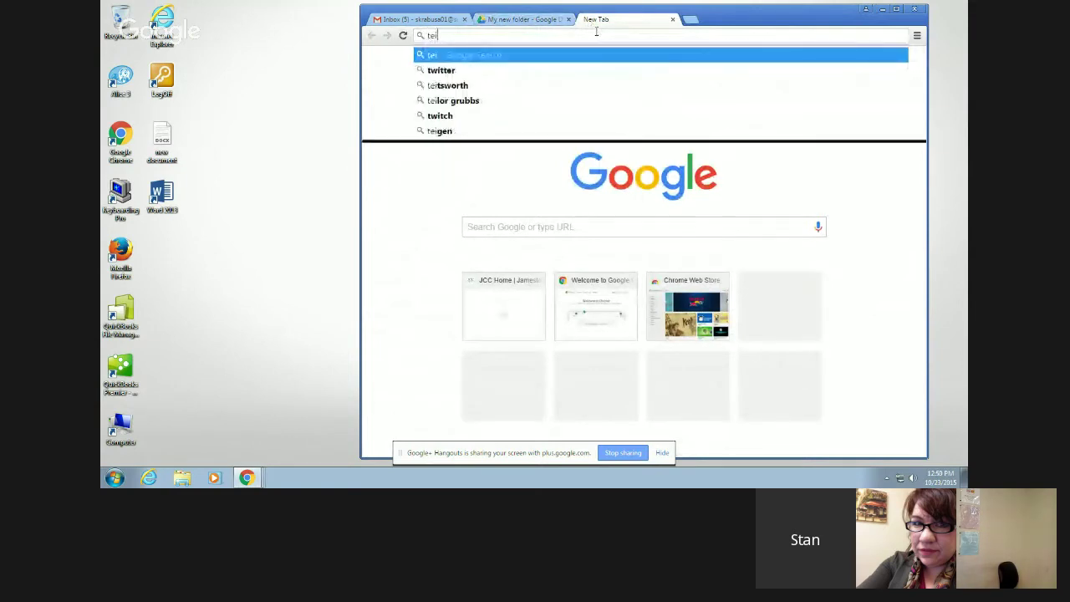
text(.suny)
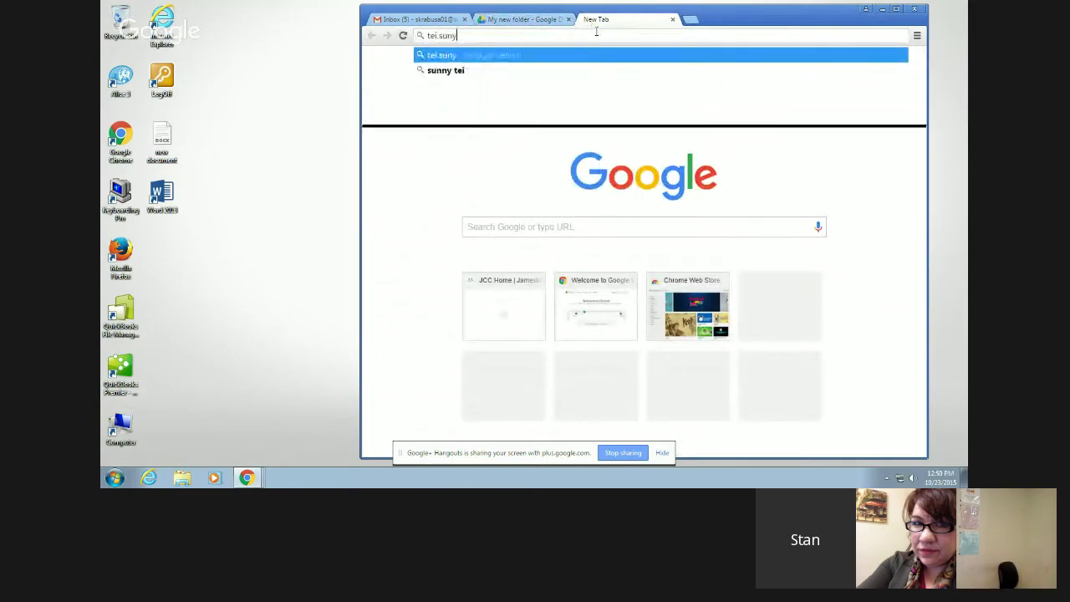
text(jcc.edu)
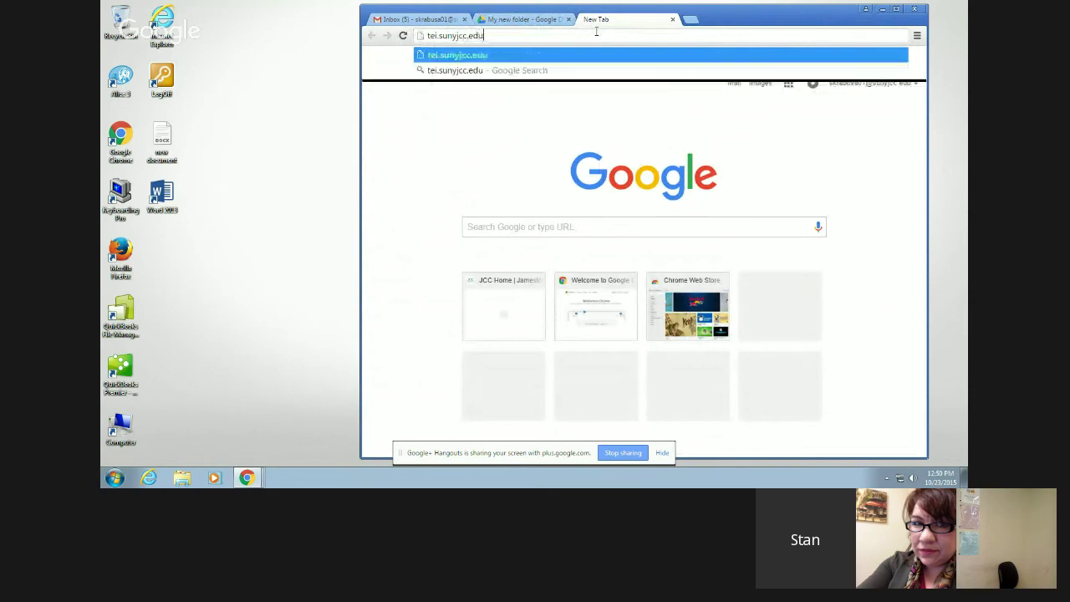
key(Return)
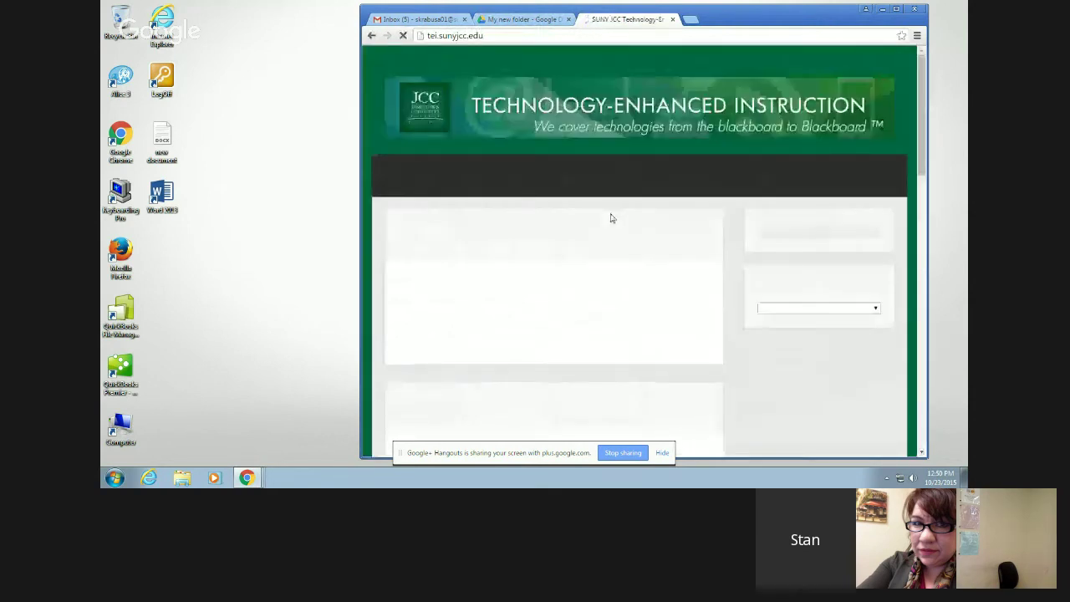
- Go through TOOLS/METHODS and Wikipedia to open the Instructor Basics (PDF) guide
click(676, 170)
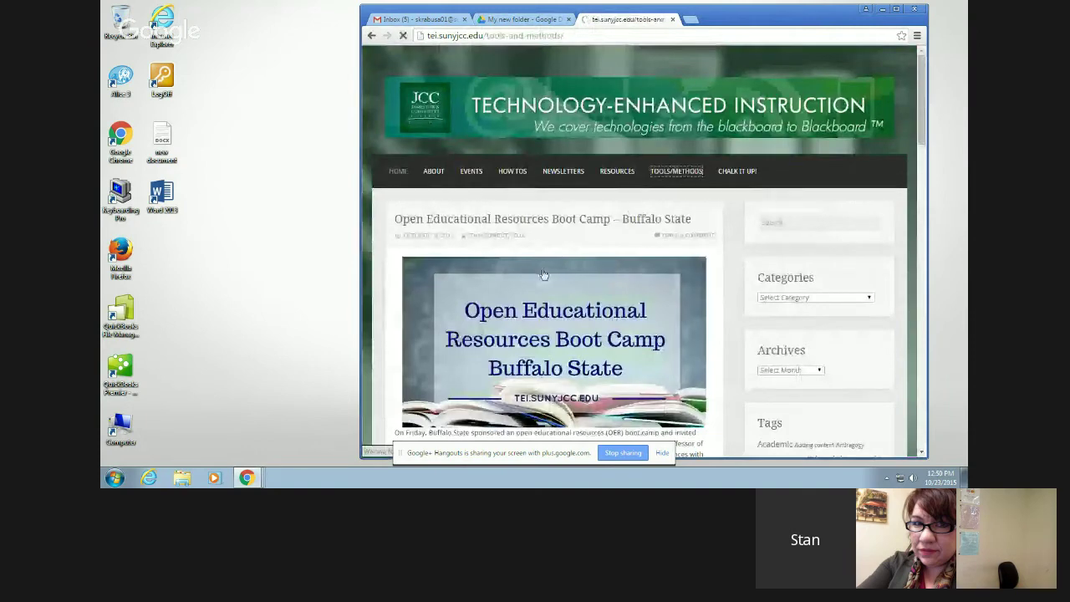
scroll(525, 293, down, 5)
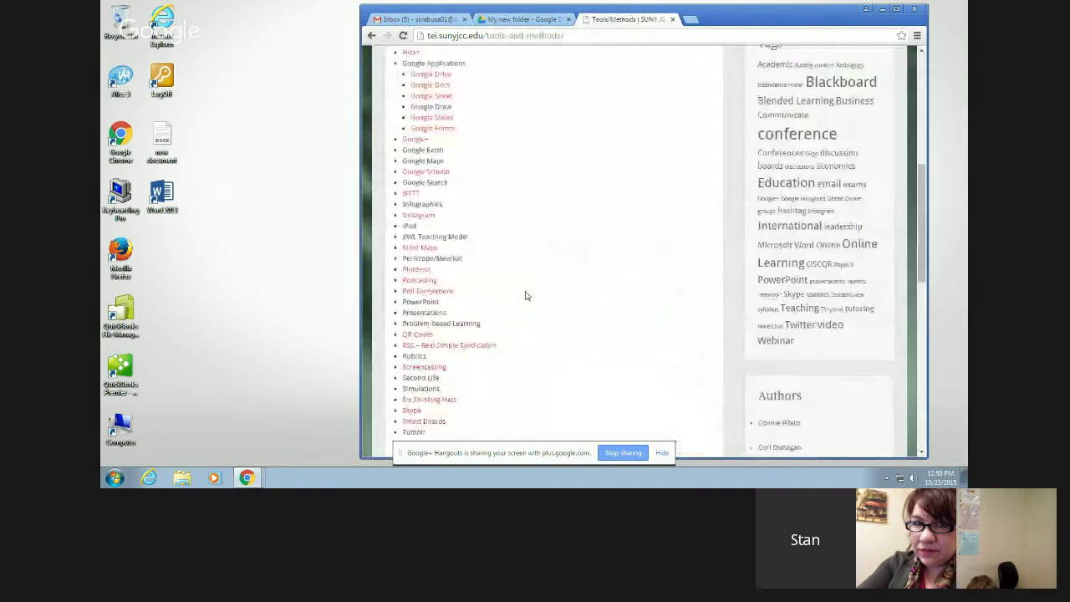
scroll(525, 293, down, 3)
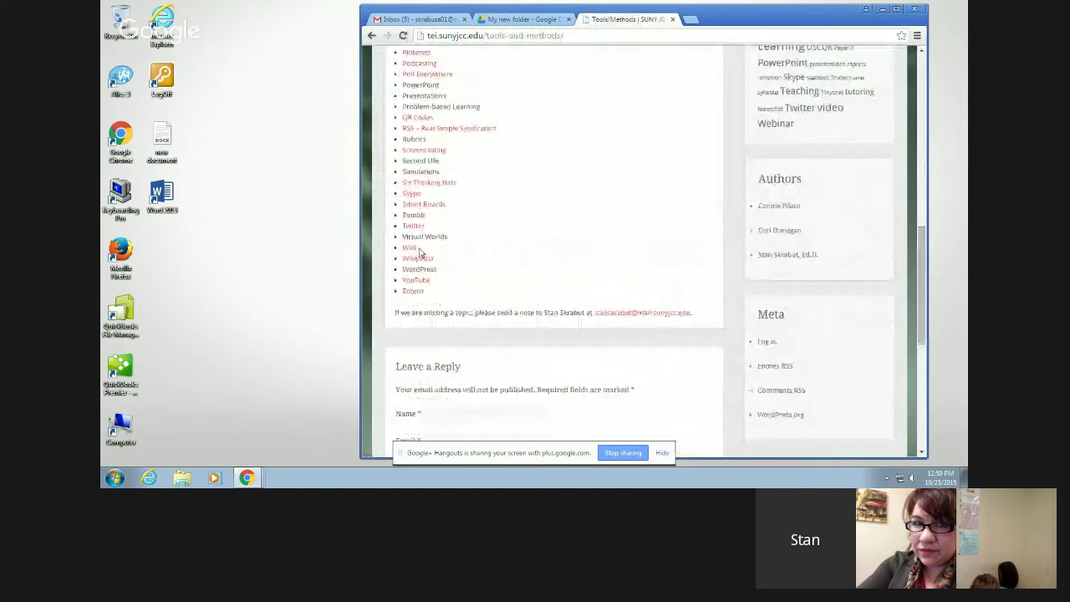
click(418, 258)
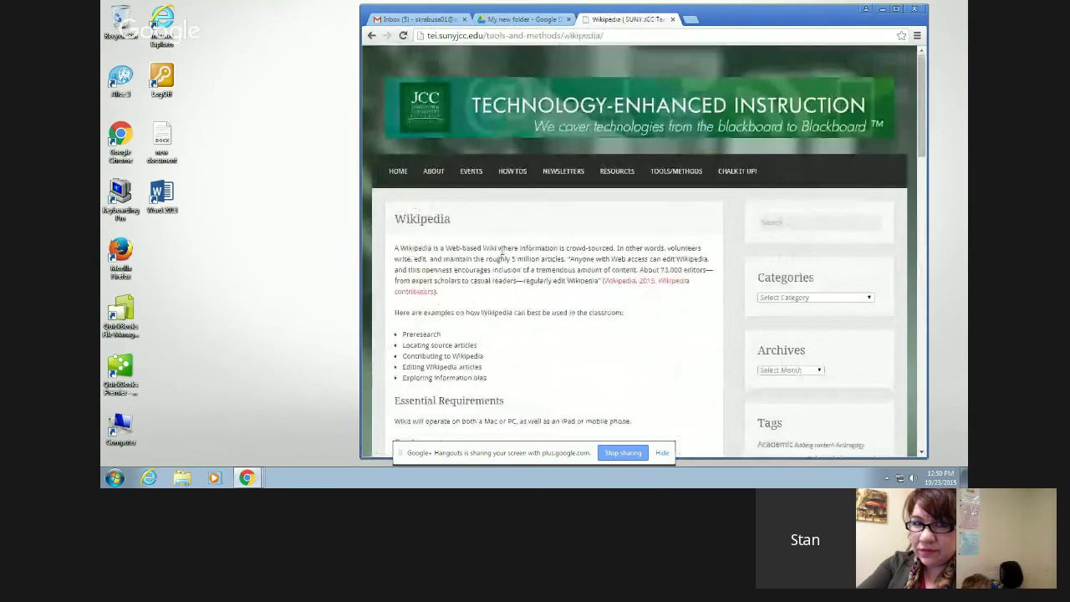
scroll(502, 251, down, 2)
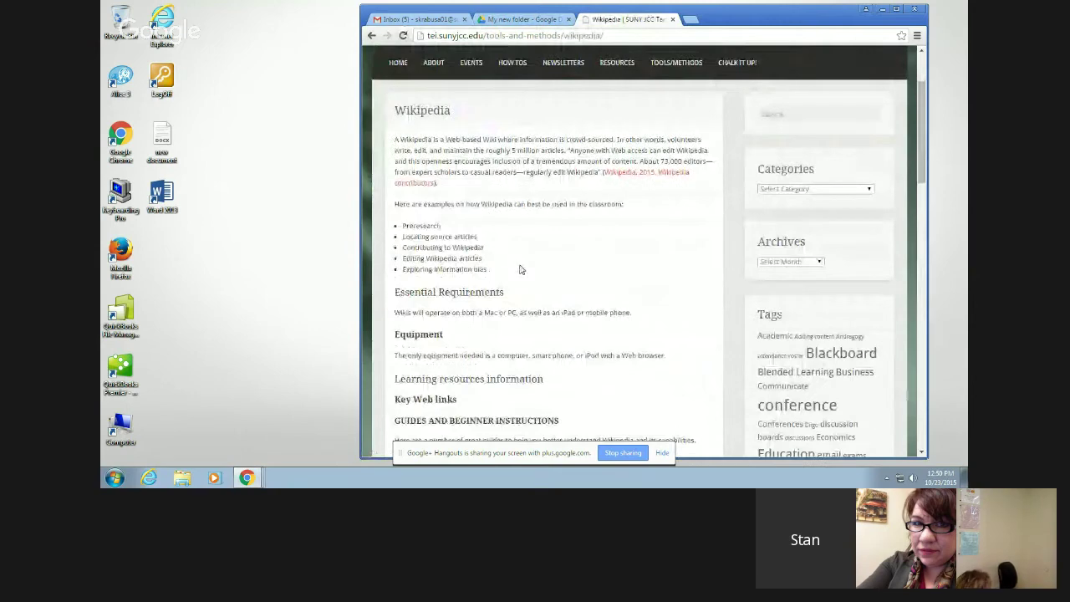
scroll(519, 269, down, 5)
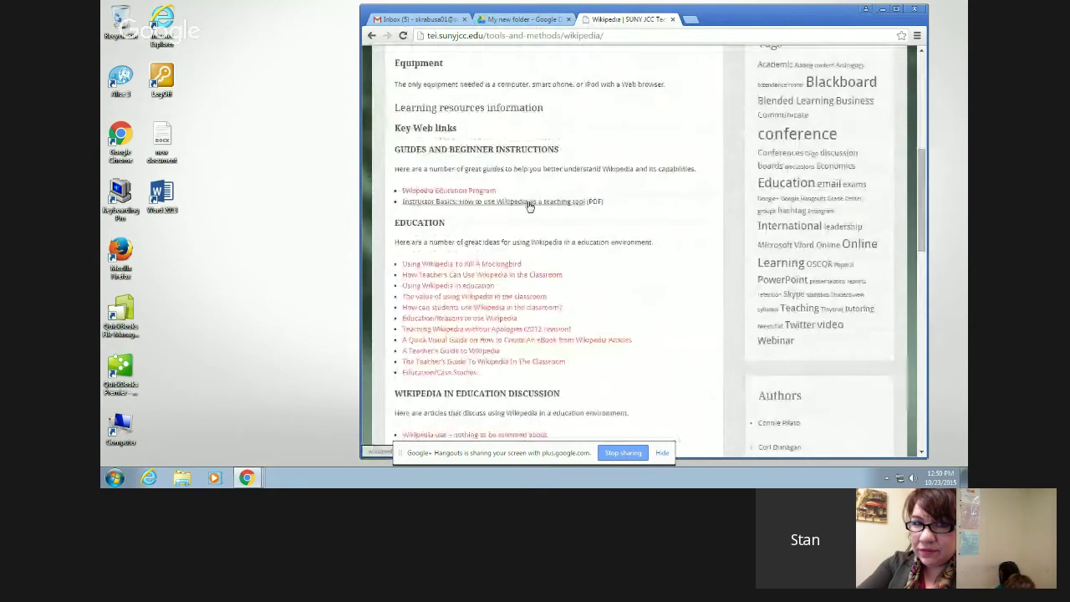
click(529, 206)
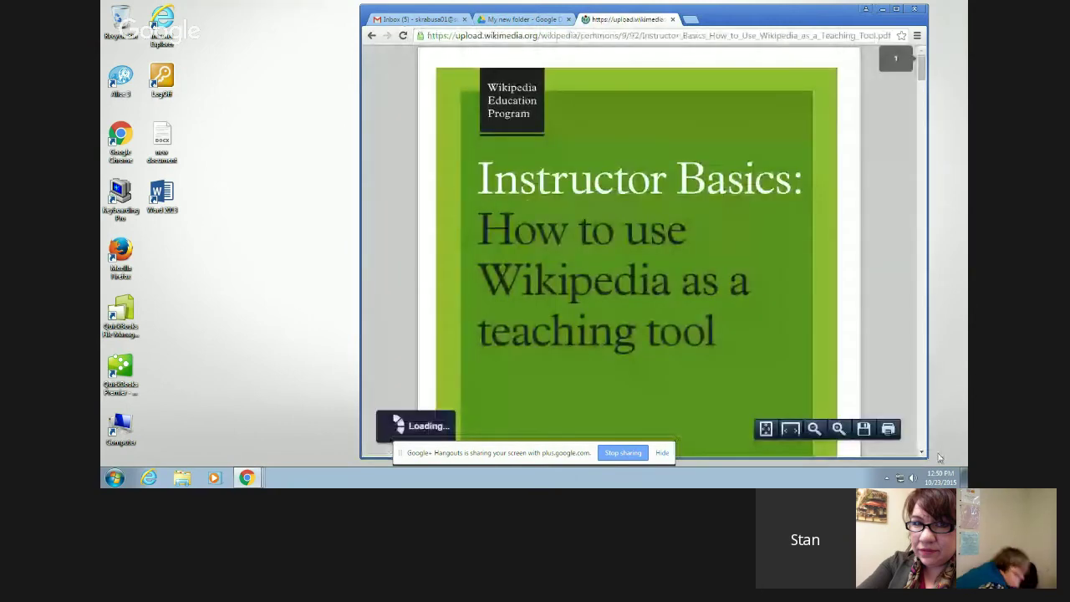
- Save the Instructor Basics PDF into the Downloads folder from the viewer's Save As dialog
click(863, 428)
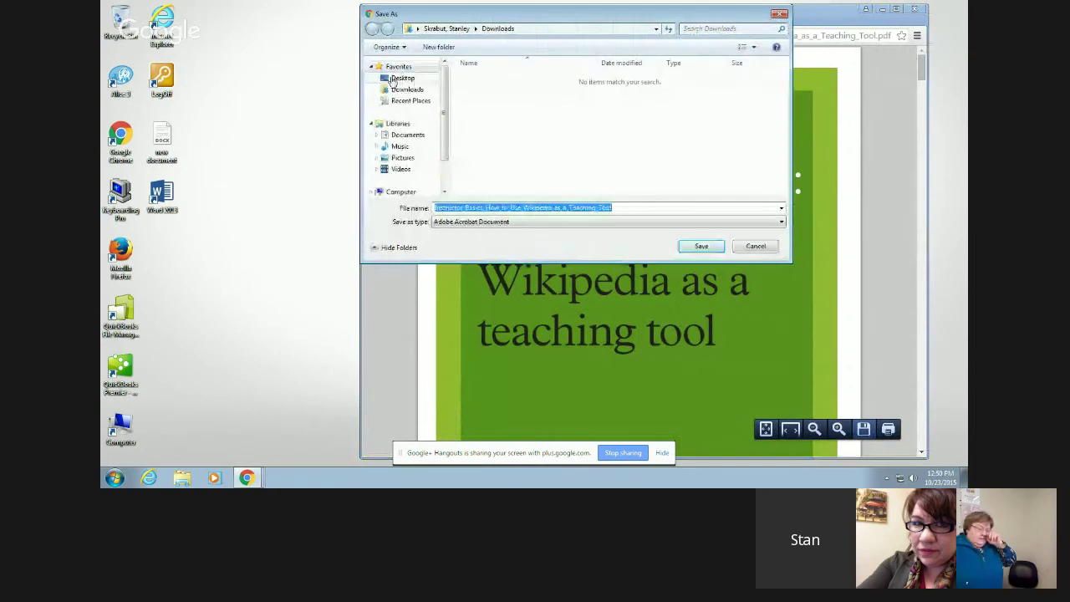
click(394, 79)
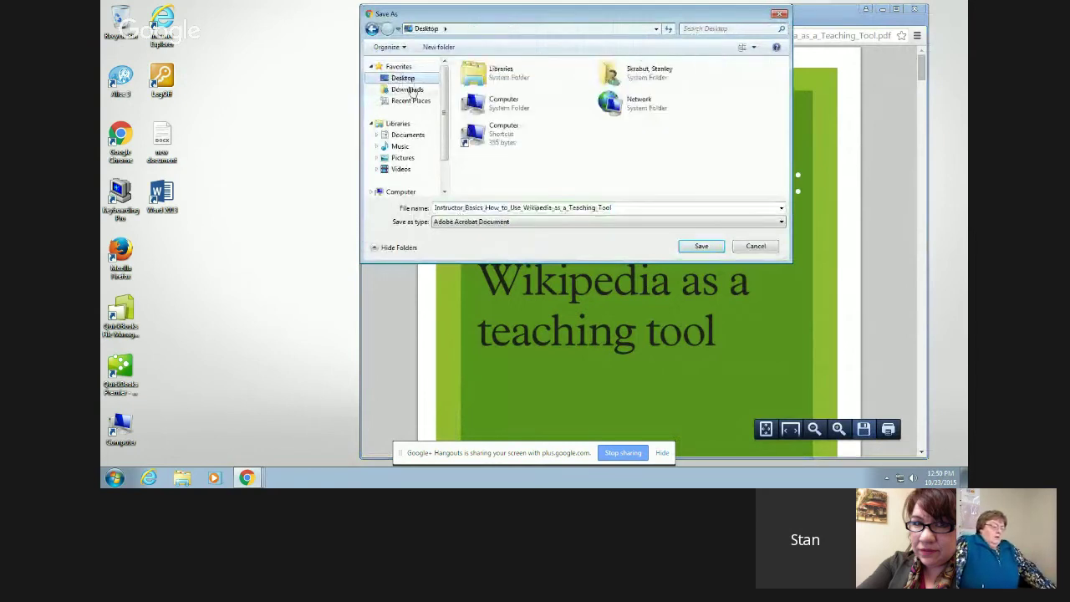
click(408, 89)
click(701, 246)
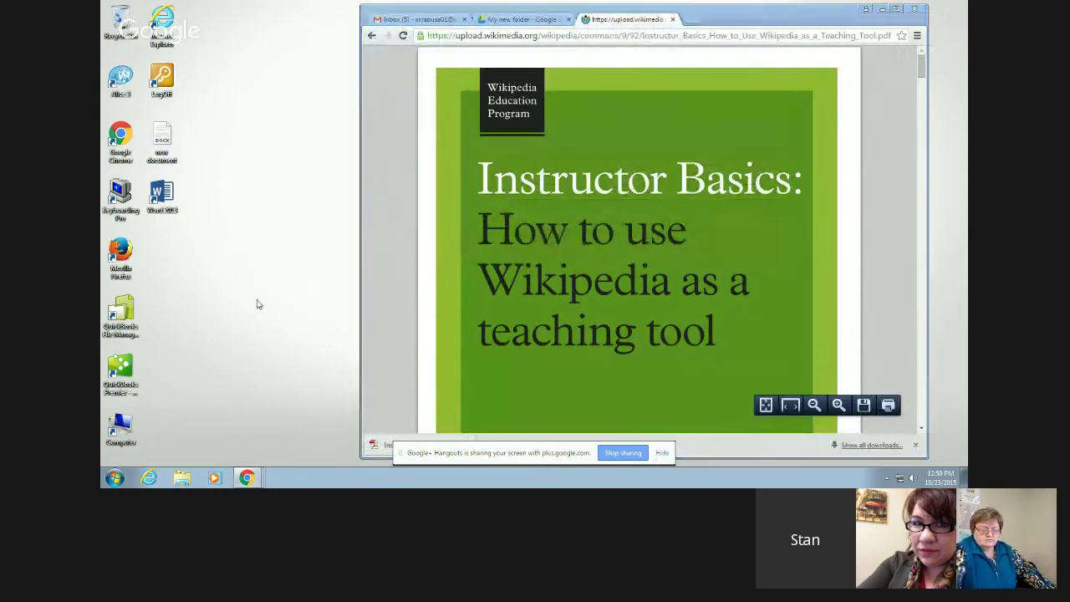
- Drag the Instructor Basics PDF from Explorer's Downloads into My new folder in Drive
click(500, 21)
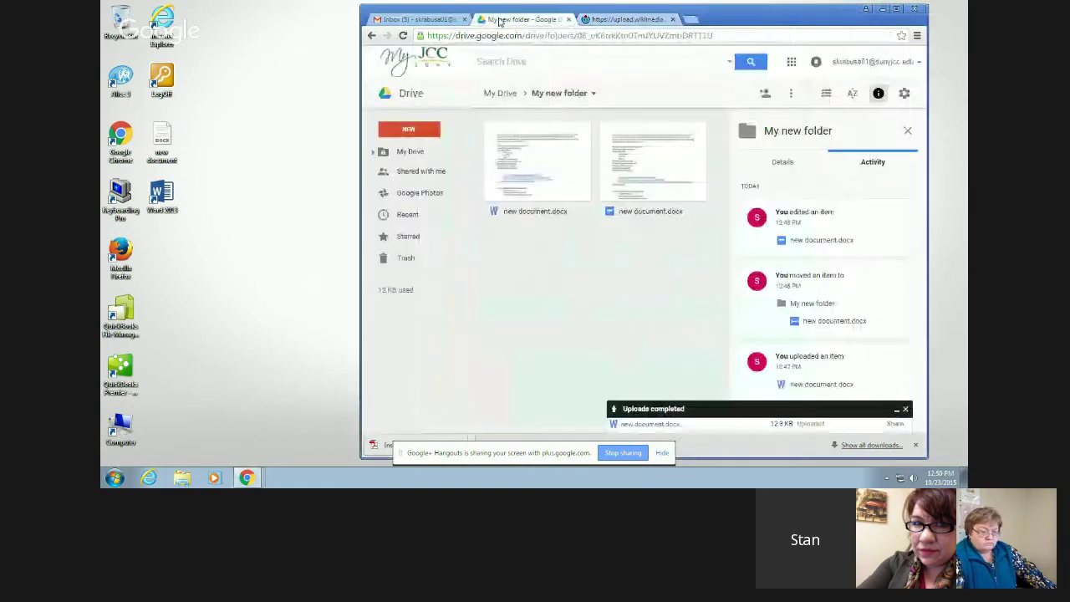
click(183, 478)
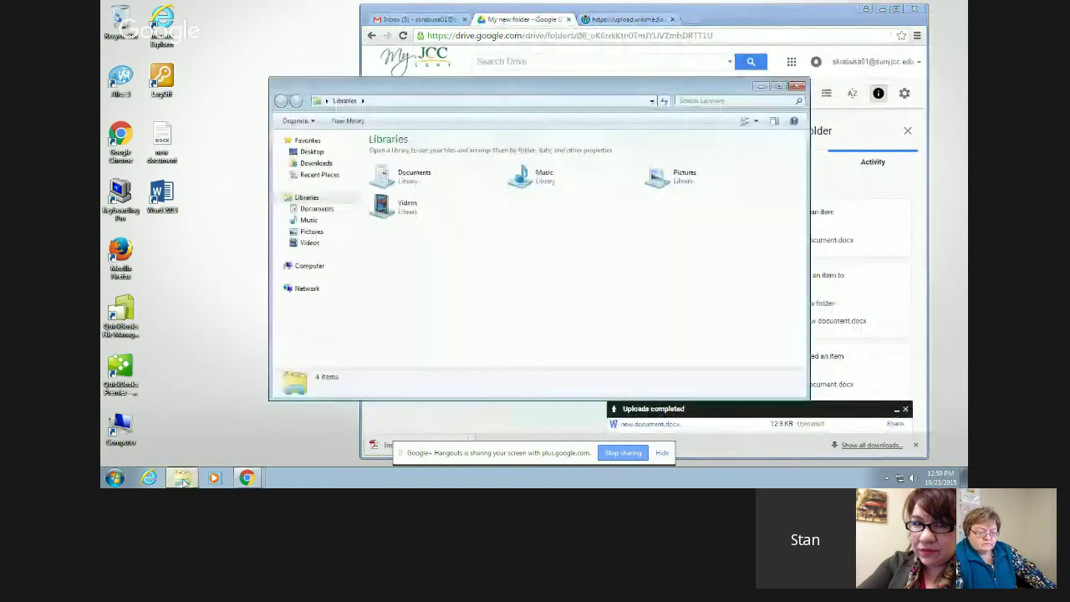
click(318, 163)
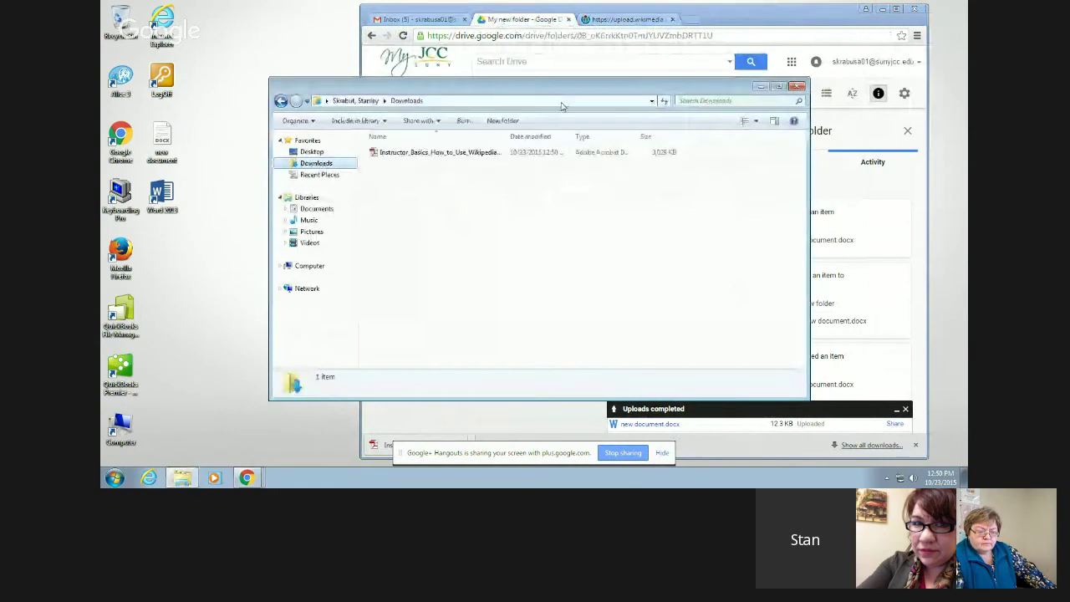
drag(559, 92, 371, 100)
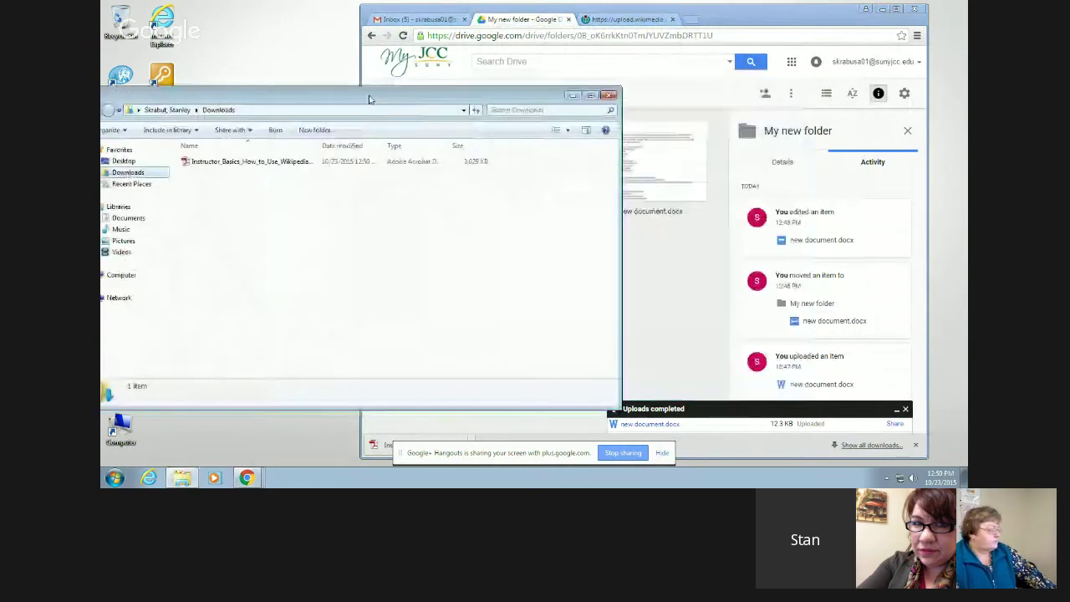
click(198, 166)
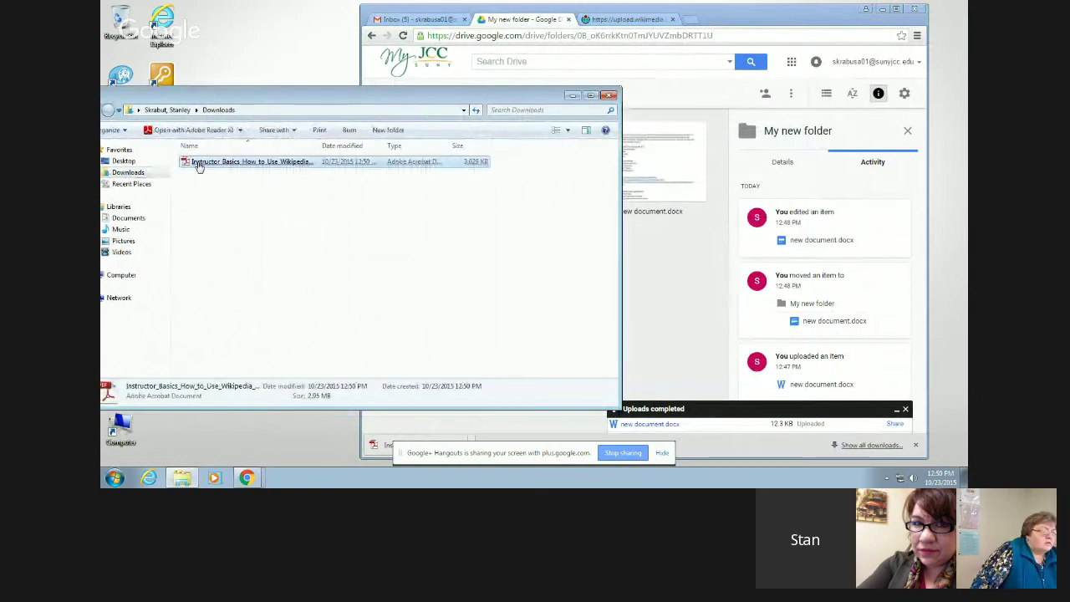
drag(198, 166, 657, 288)
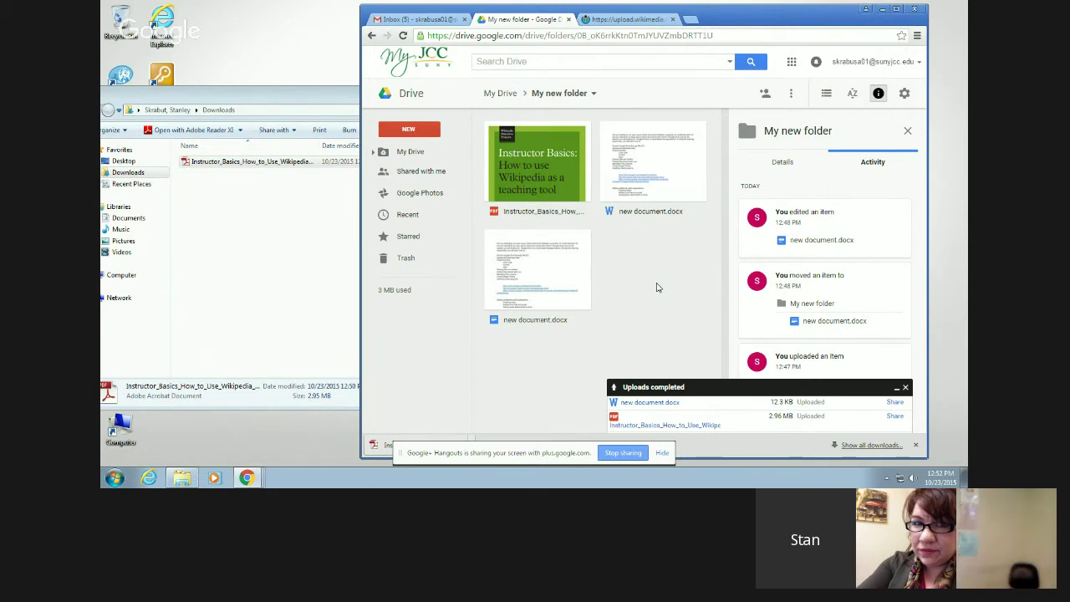
- Use the My Drive breadcrumb to return to the top-level Drive listing
click(500, 93)
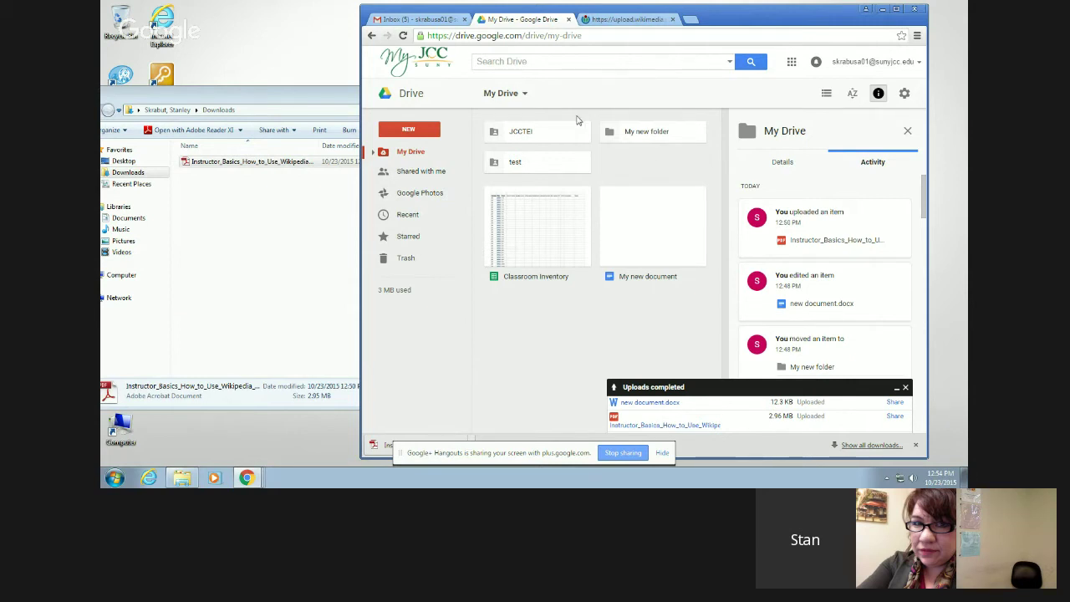
- Colour the JCCTEI folder and My new folder red
right_click(556, 136)
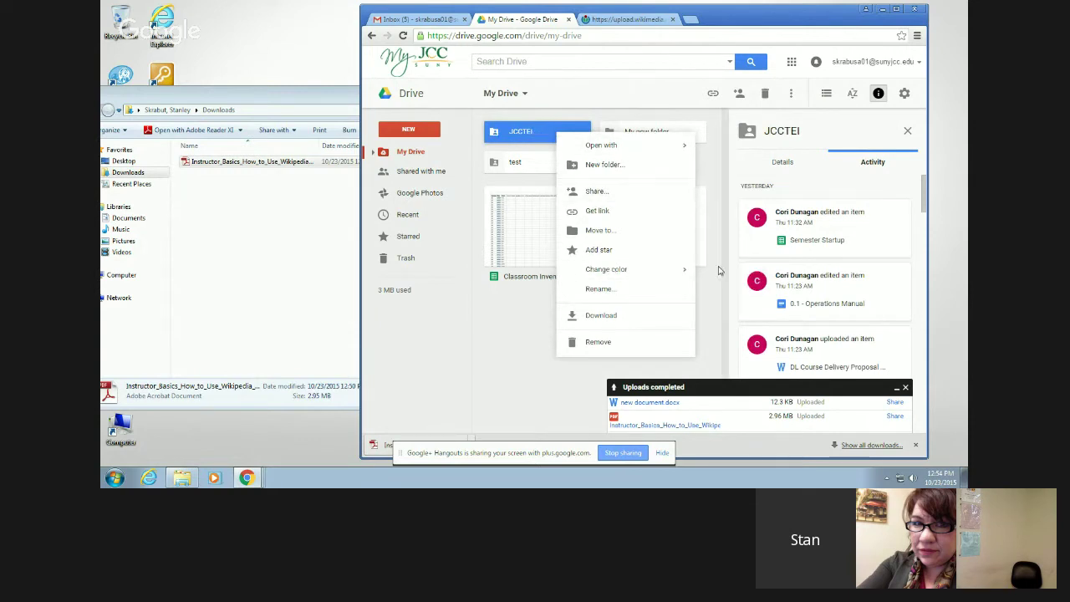
mouse_move(686, 272)
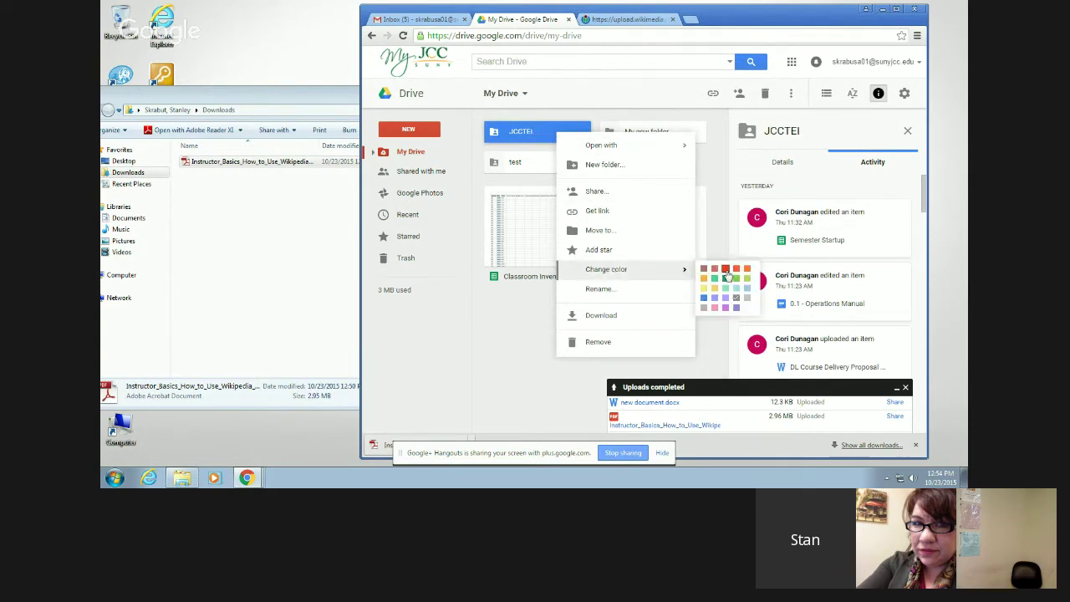
click(724, 269)
right_click(653, 134)
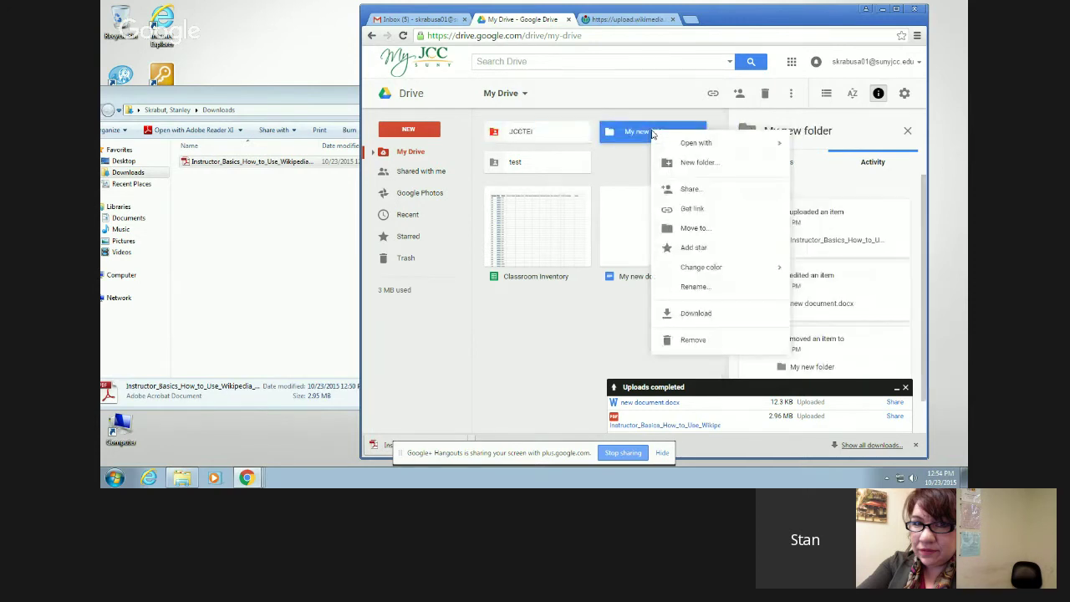
mouse_move(775, 268)
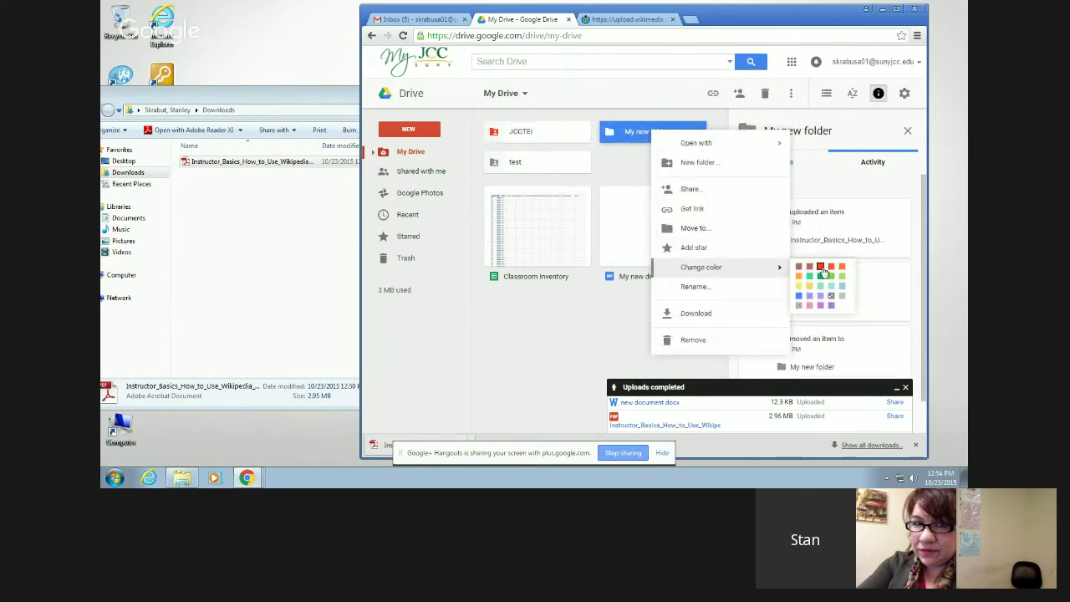
click(824, 270)
click(524, 322)
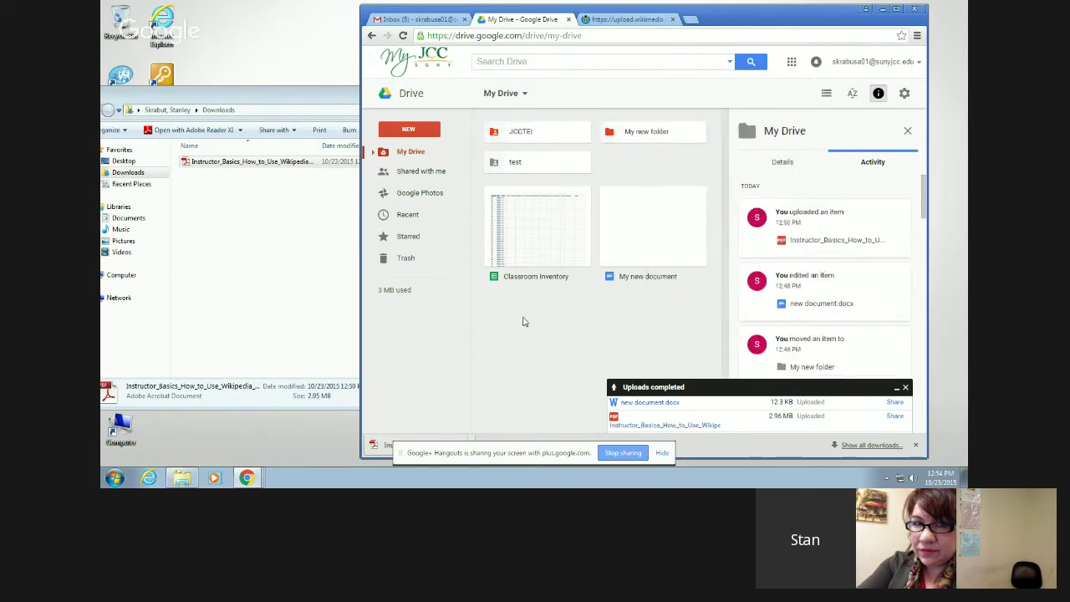
- Colour the test folder purple and select the Classroom Inventory spreadsheet
right_click(514, 168)
mouse_move(625, 303)
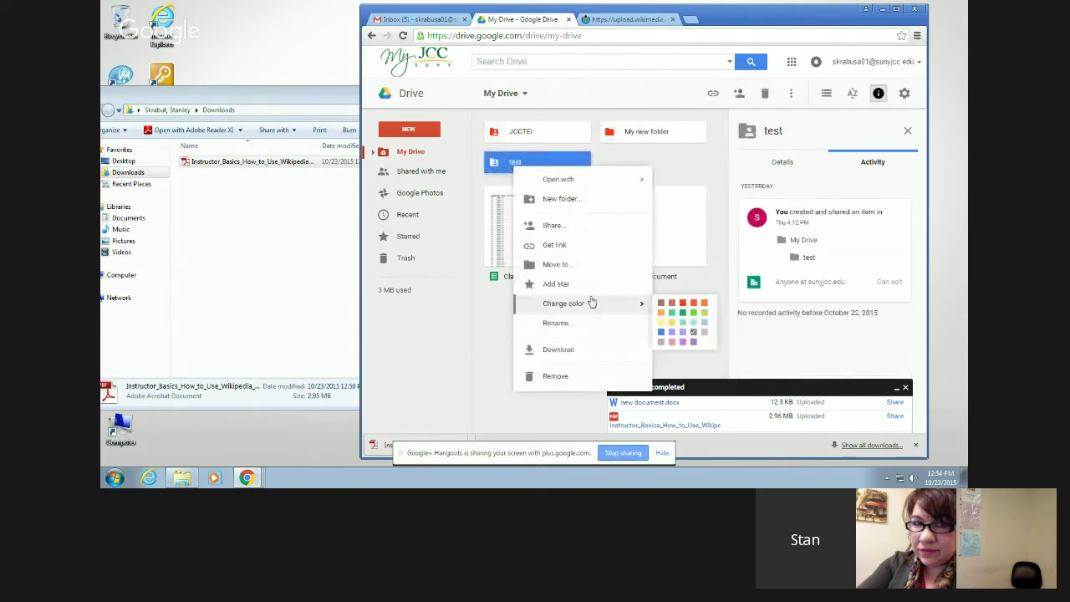
click(682, 343)
click(525, 282)
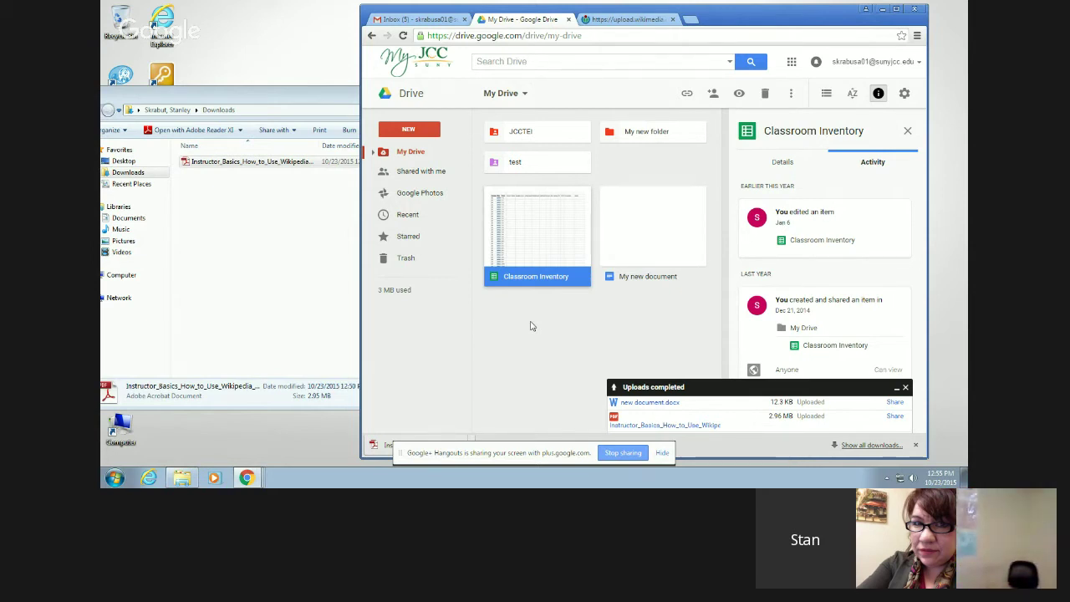
- Open My new folder and add a star to the Instructor_Basics Wikipedia PDF
click(648, 132)
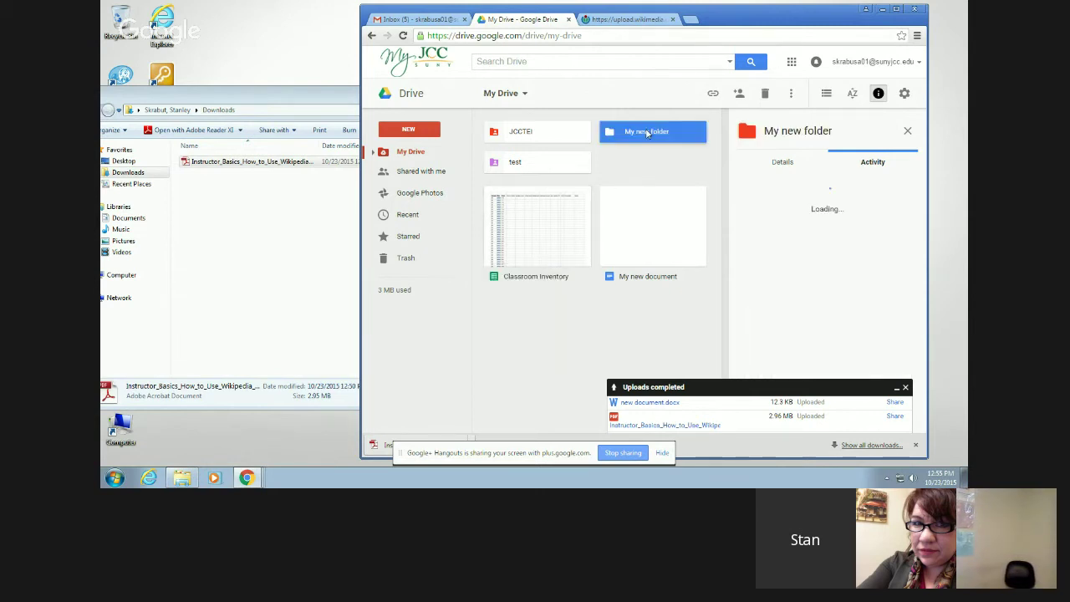
double_click(648, 132)
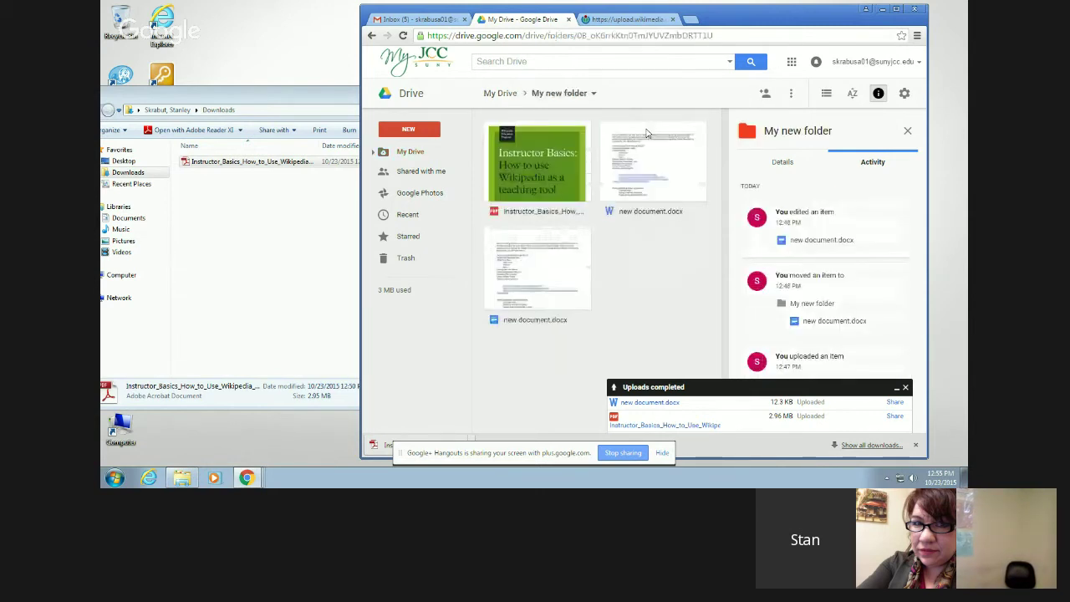
click(523, 196)
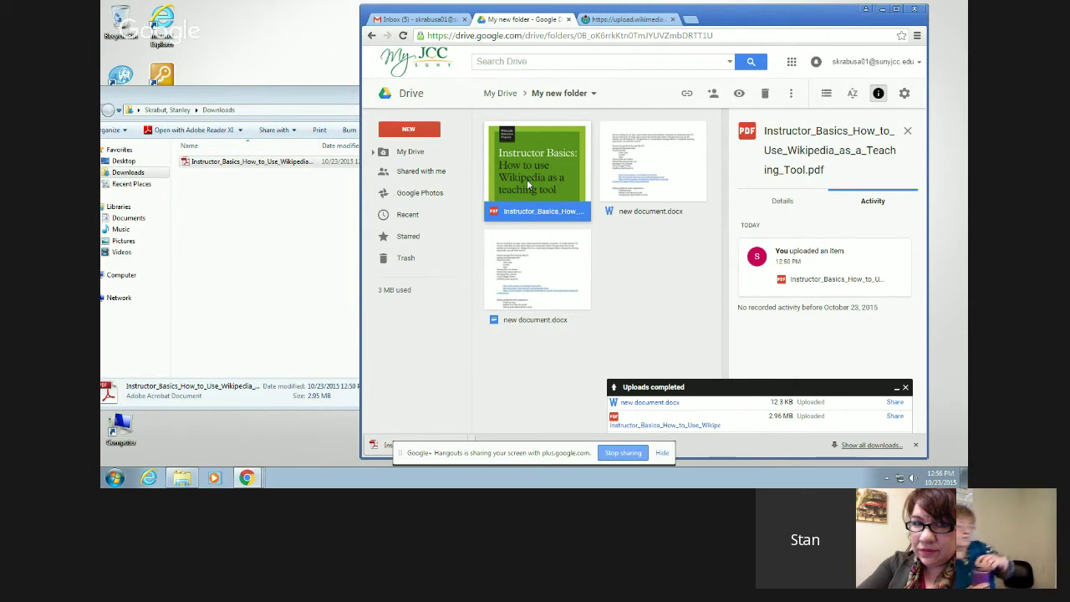
right_click(527, 179)
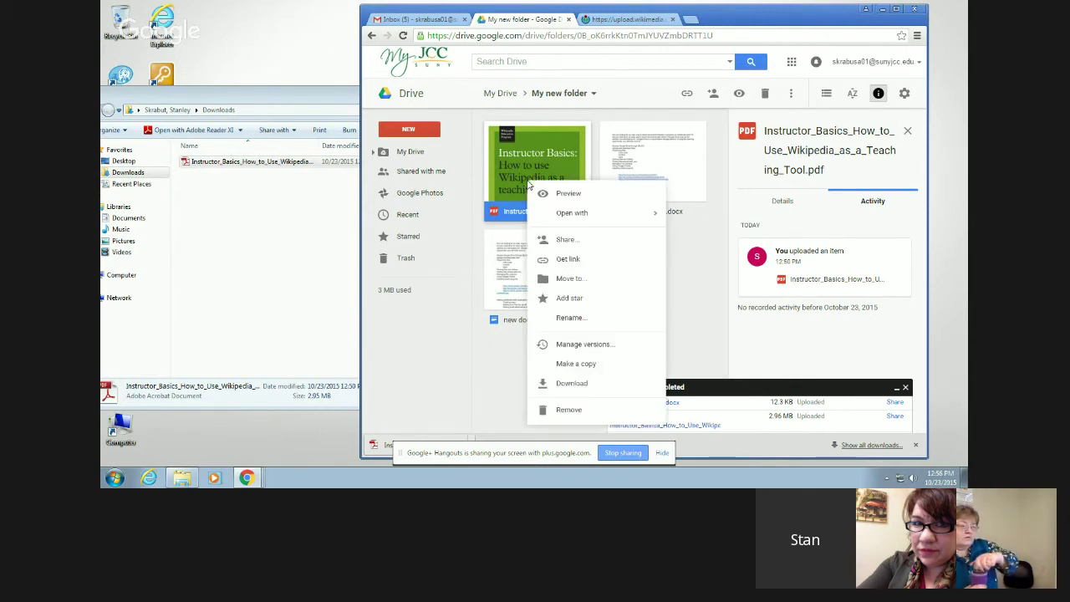
click(585, 304)
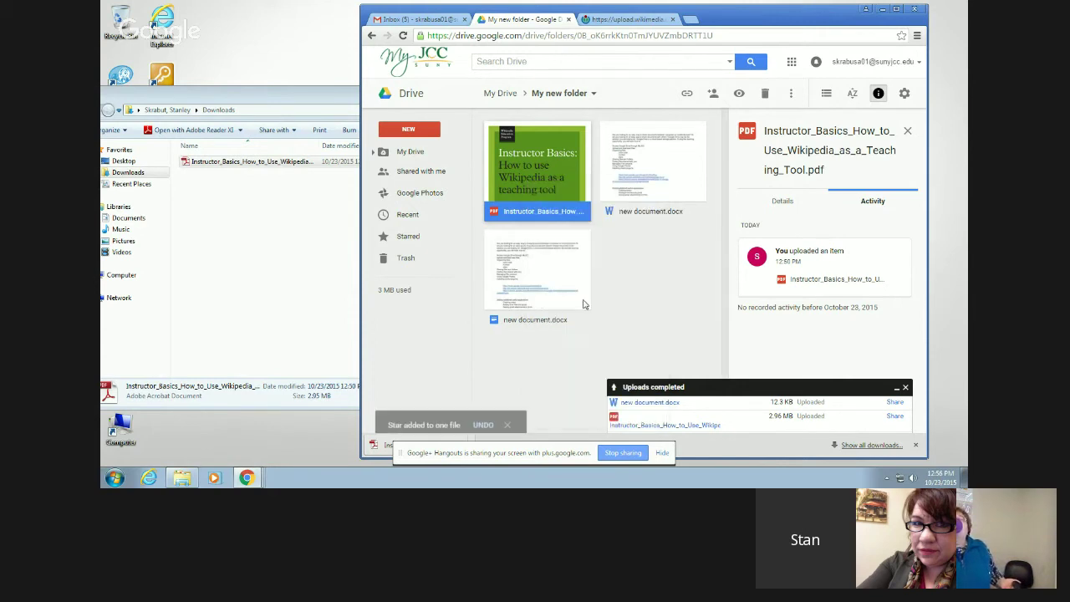
click(635, 286)
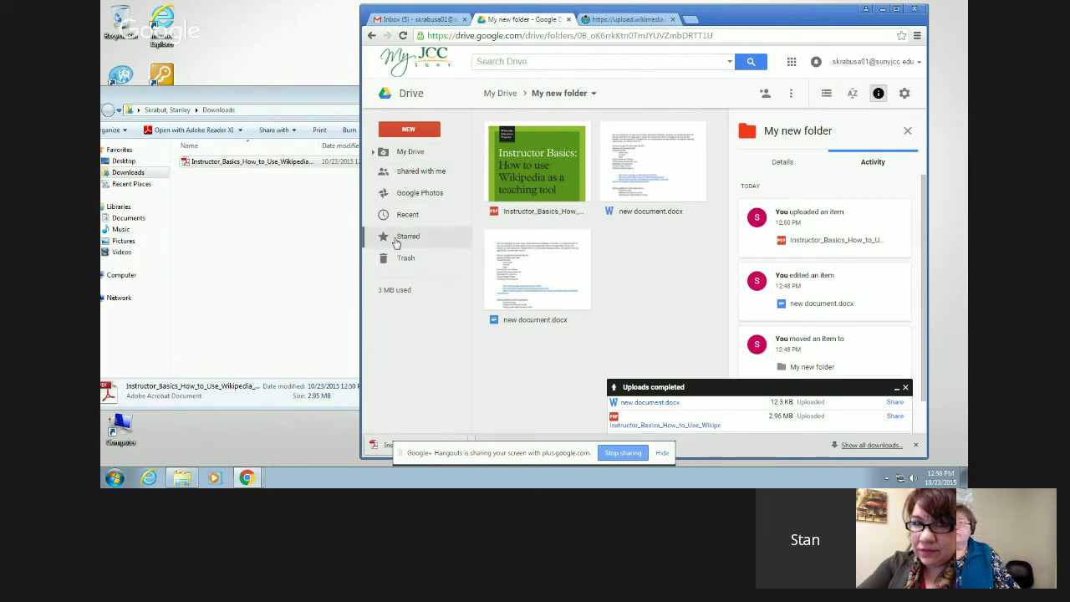
- View Starred, where the Instructor_Basics PDF is the only file, then focus the Drive search box
click(397, 239)
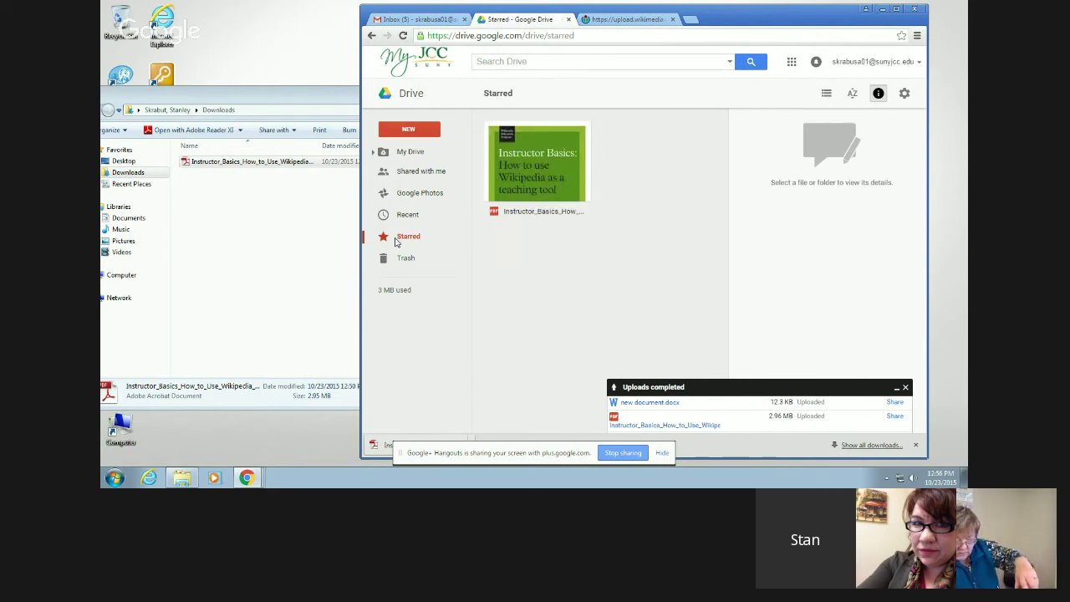
right_click(519, 177)
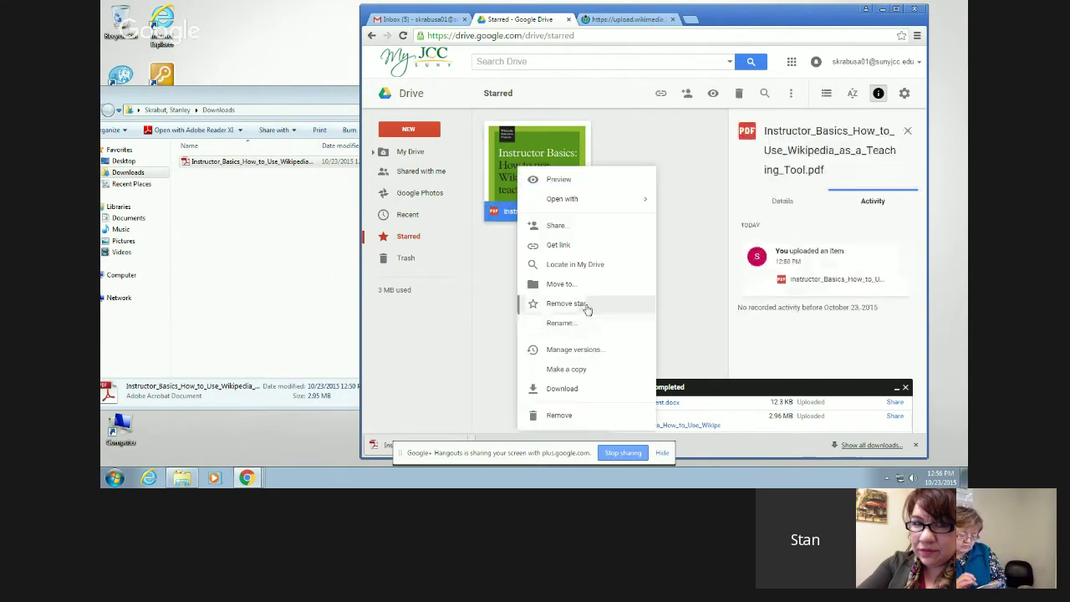
click(489, 260)
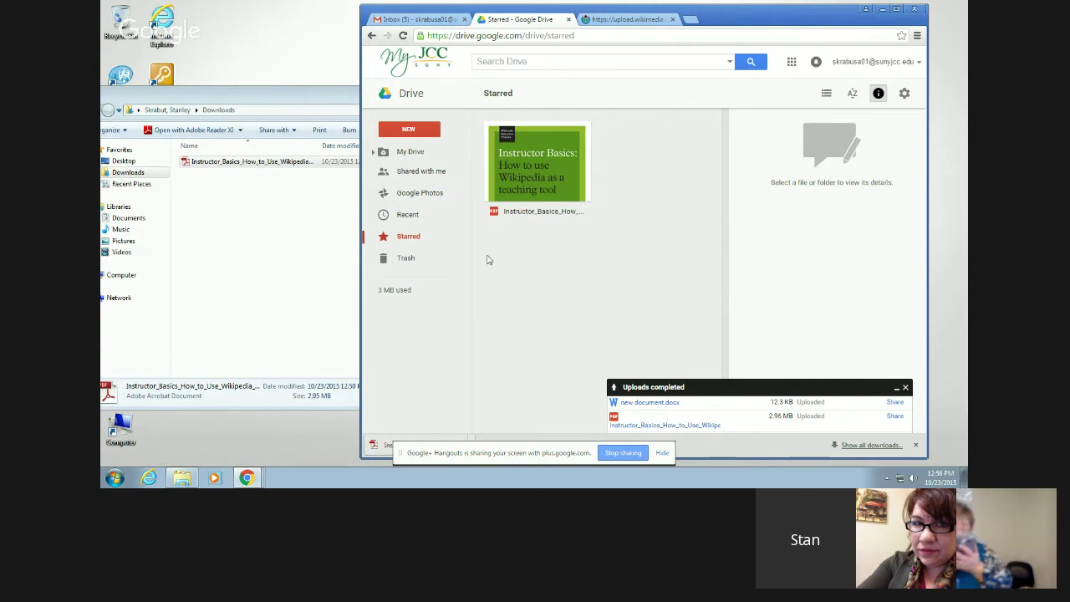
click(509, 62)
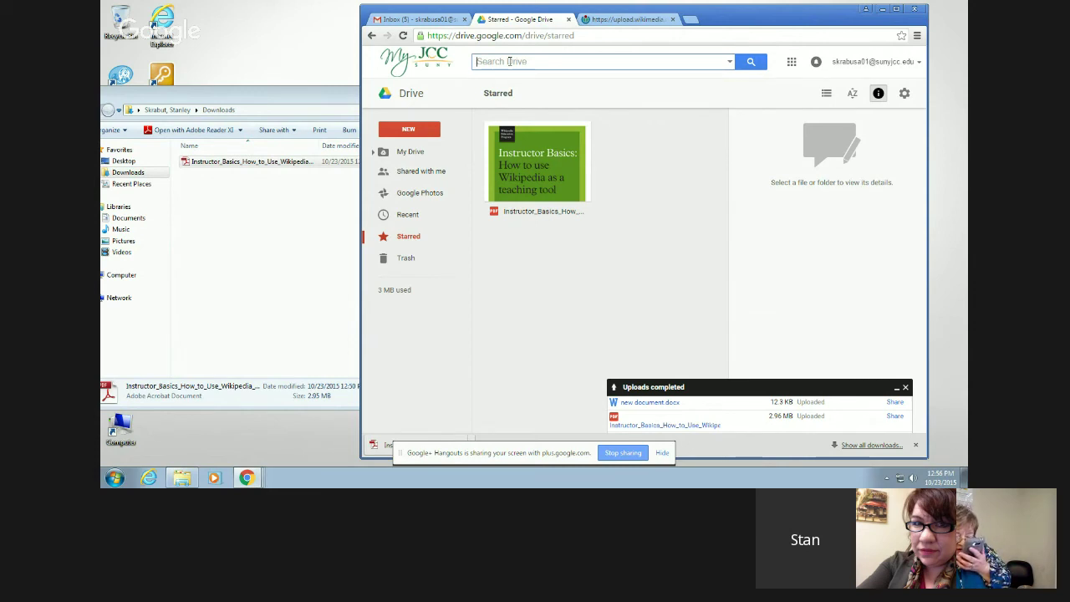
text(docs)
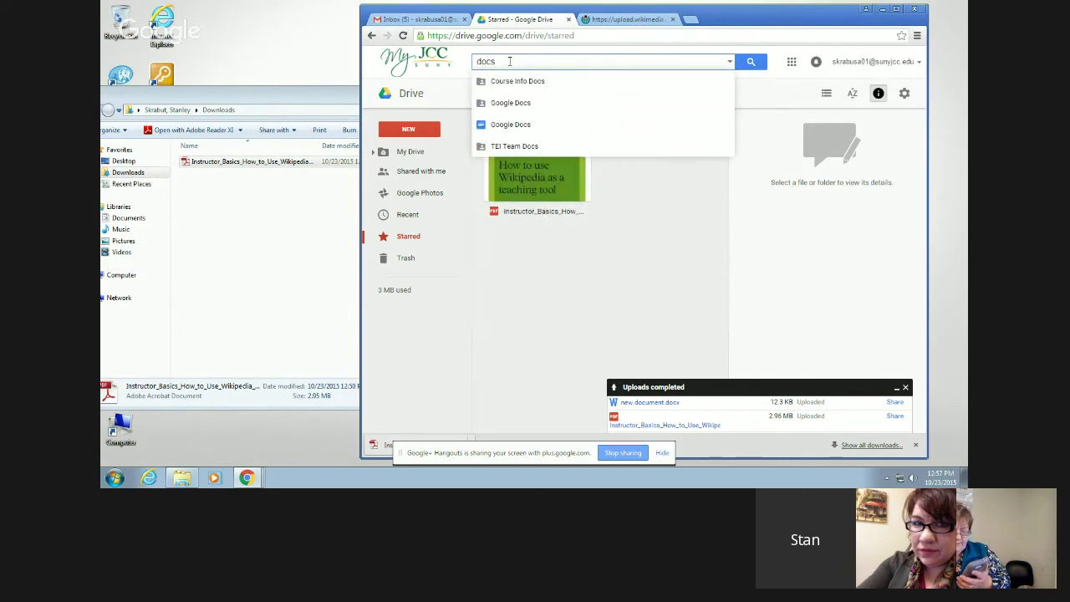
key(Return)
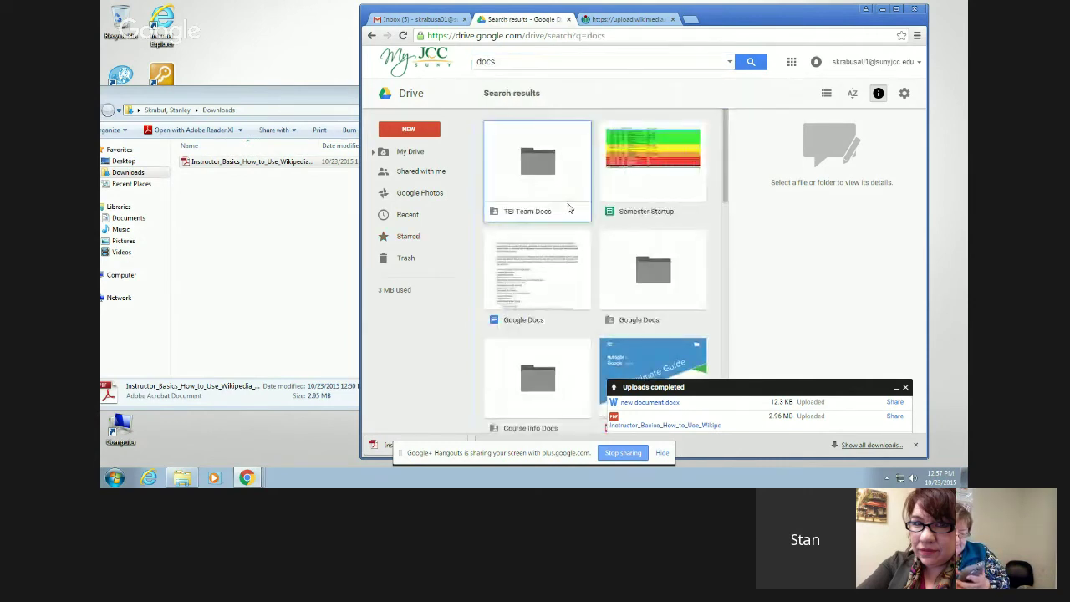
scroll(569, 208, down, 2)
scroll(568, 208, down, 5)
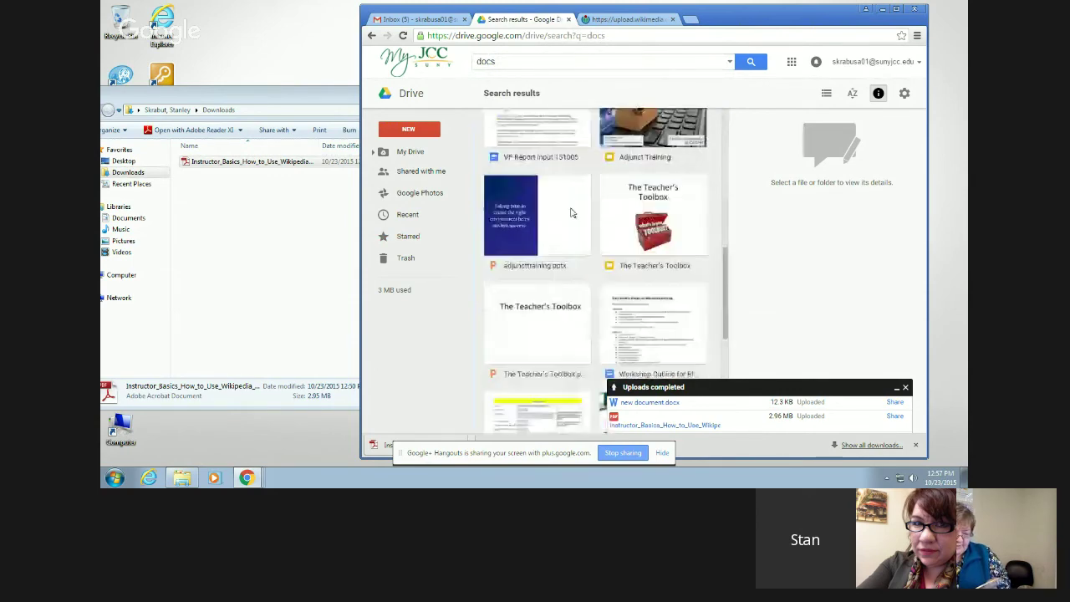
scroll(572, 214, down, 3)
scroll(572, 214, down, 5)
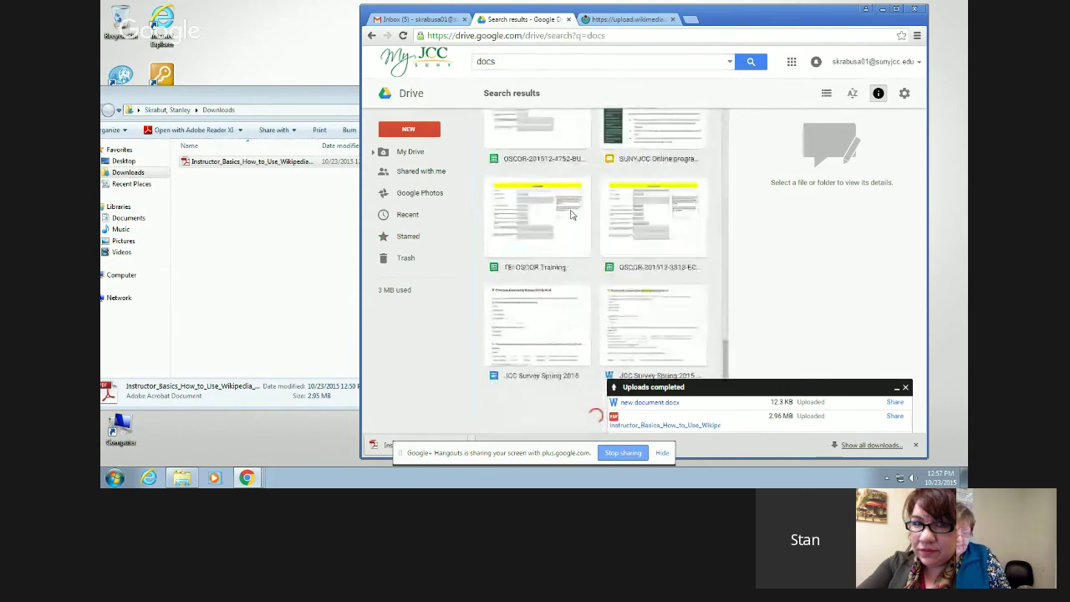
scroll(571, 214, up, 8)
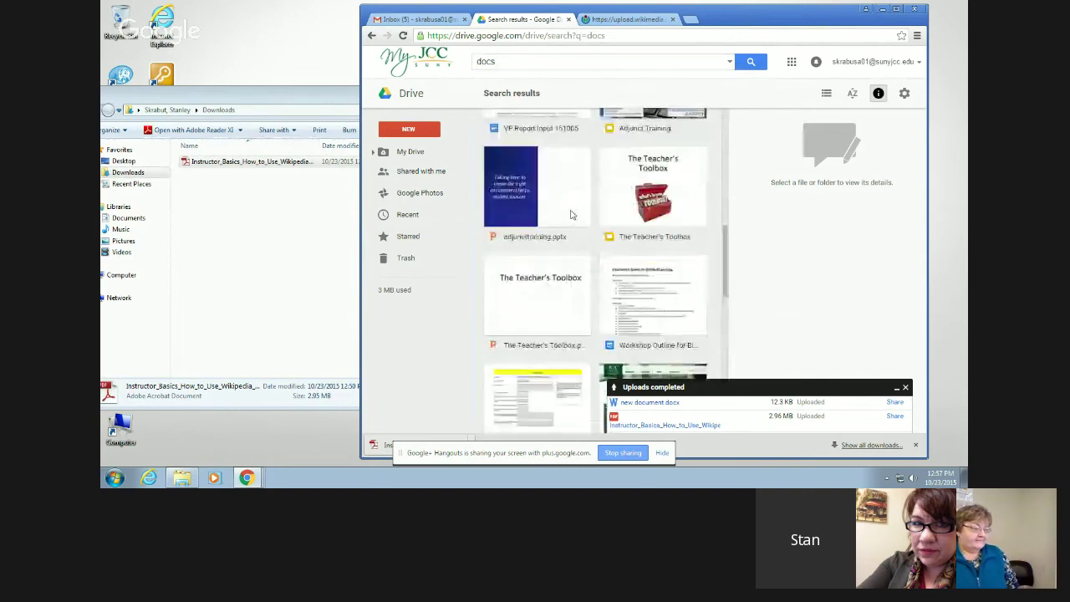
scroll(572, 215, up, 6)
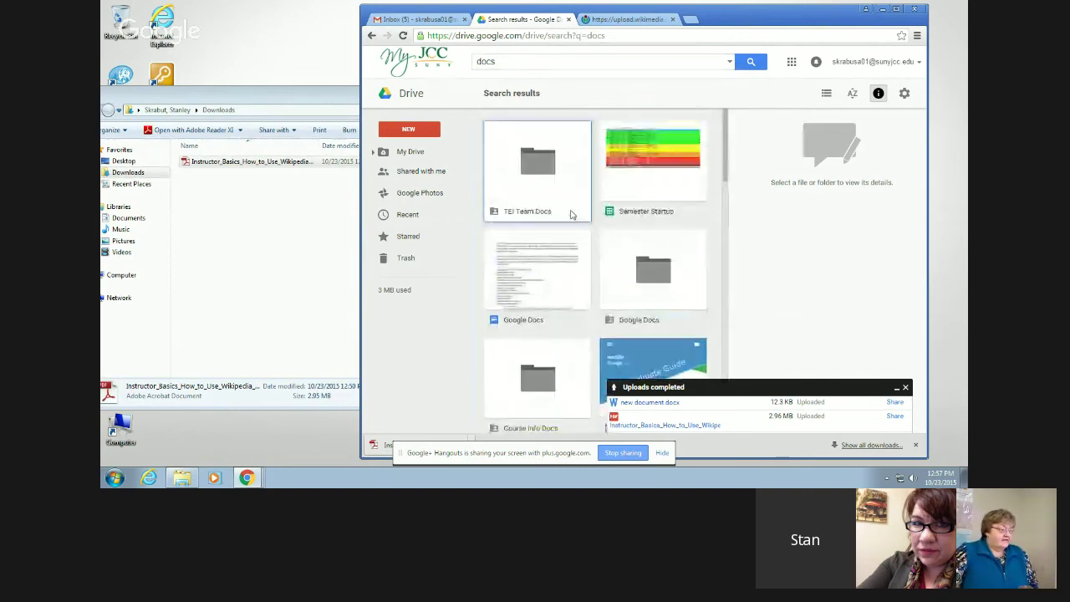
click(896, 9)
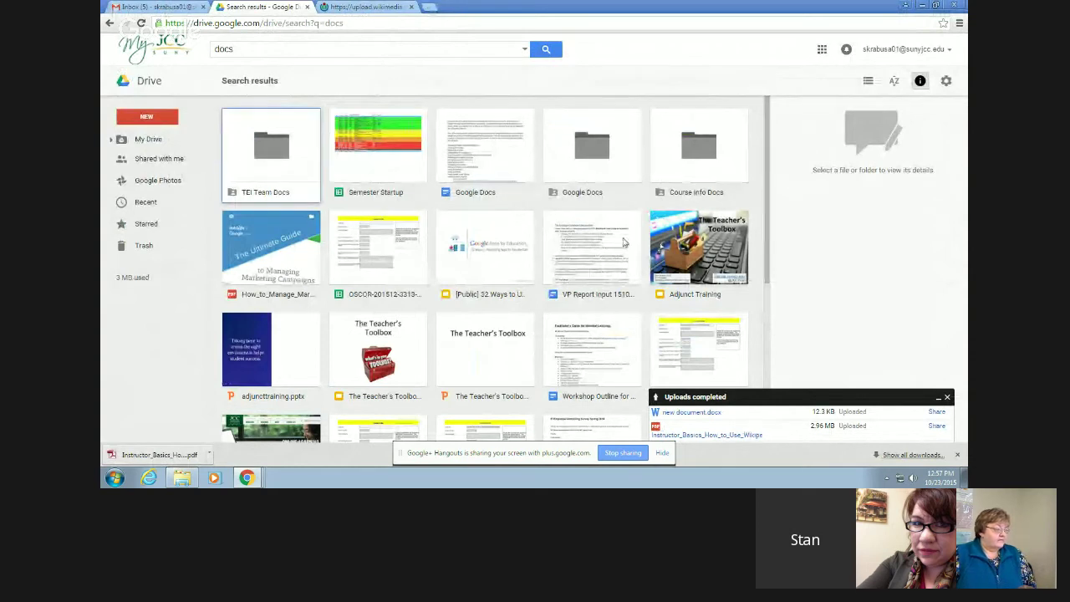
scroll(332, 276, down, 1)
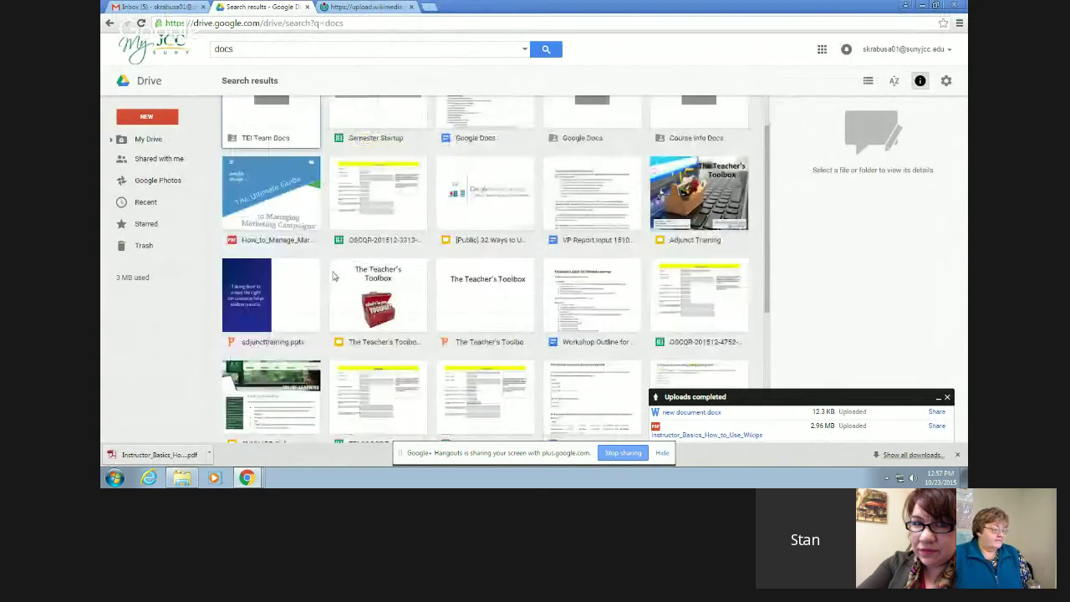
scroll(332, 276, up, 1)
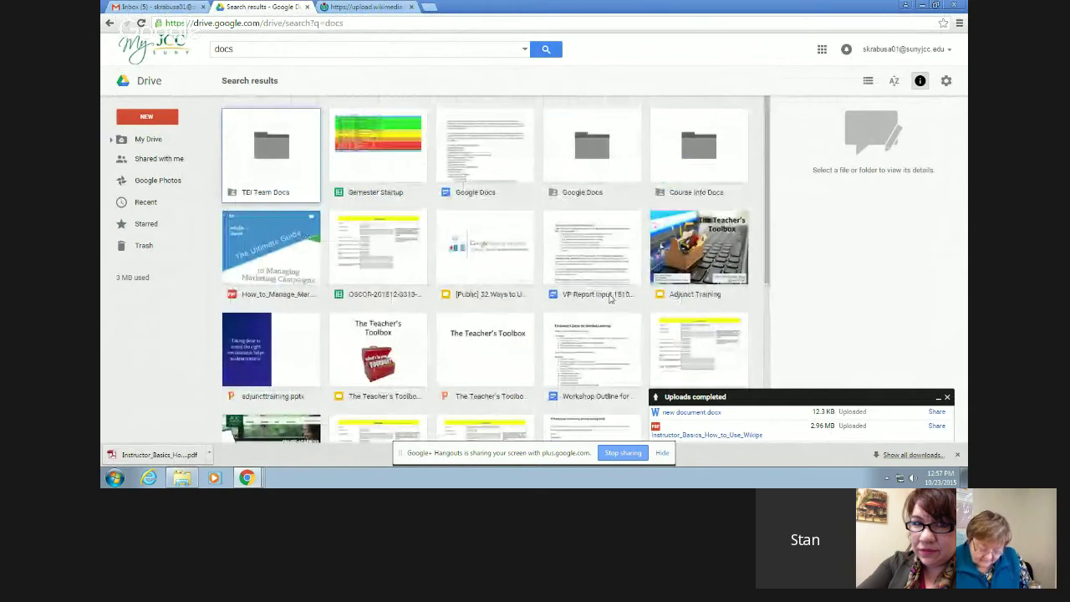
scroll(398, 322, down, 3)
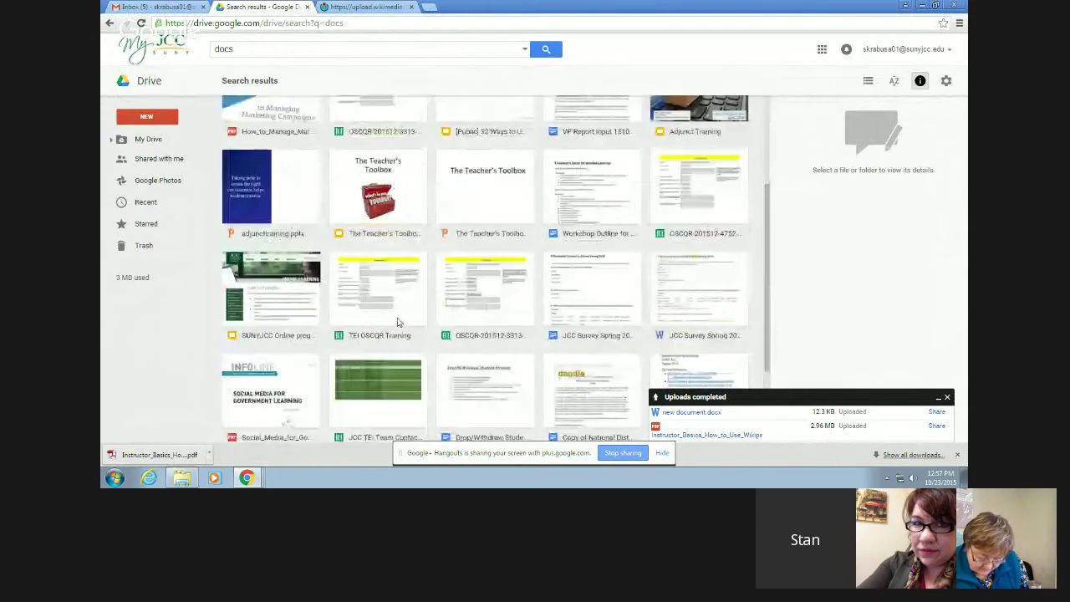
scroll(398, 322, down, 2)
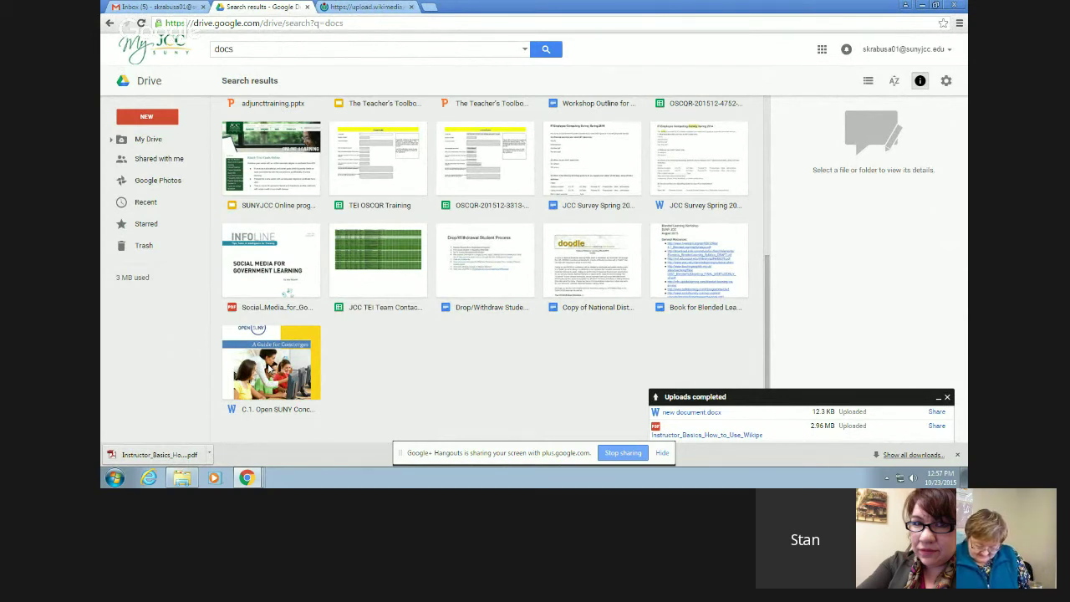
- Search for Spreadsheets file type only, dropping 'docs' from the query, and browse the results
click(524, 52)
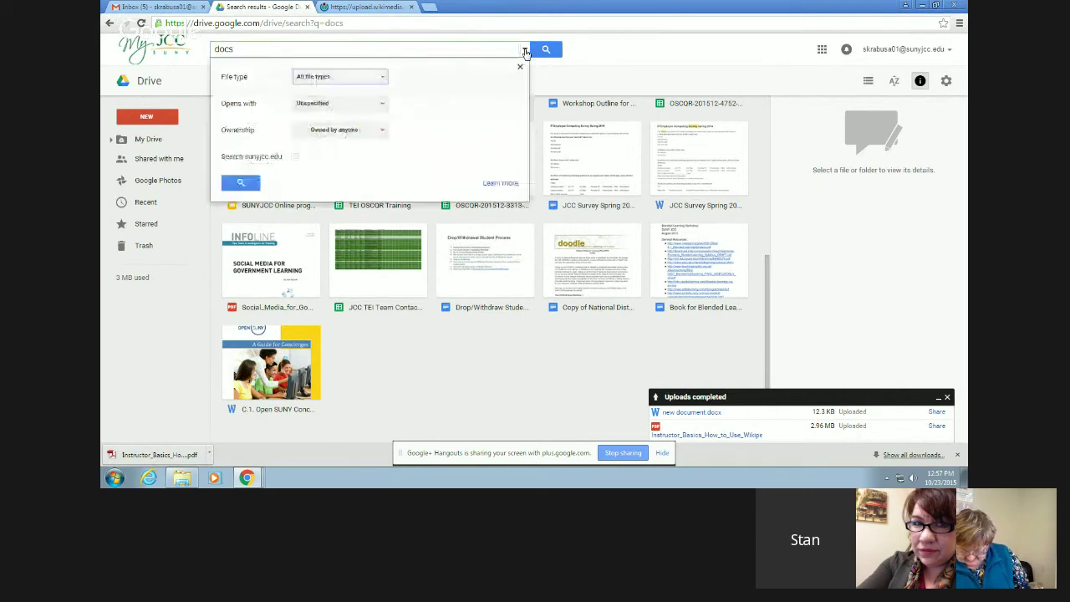
click(383, 80)
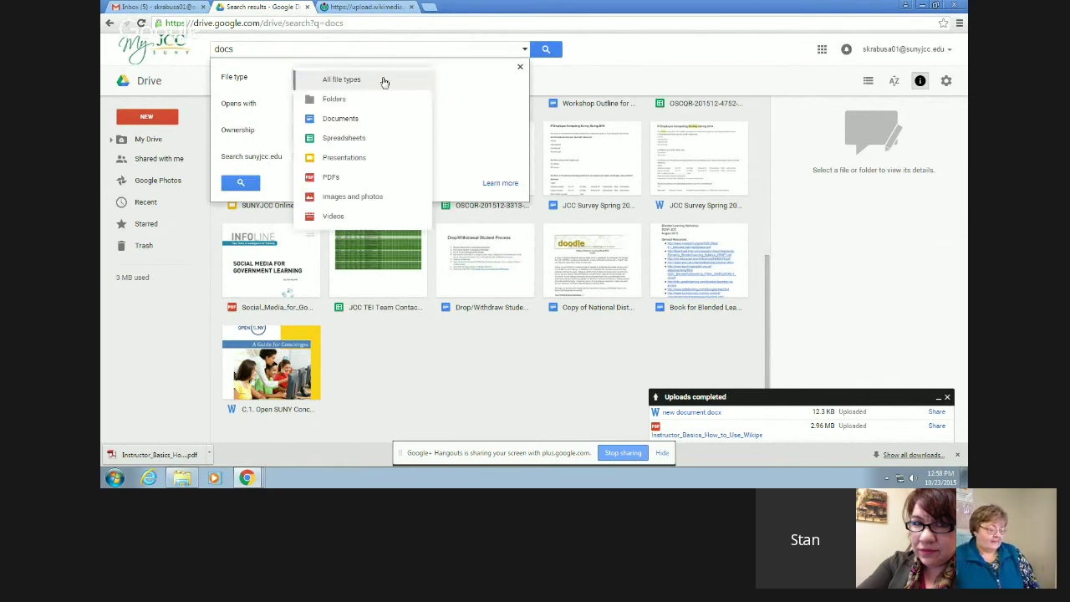
click(347, 137)
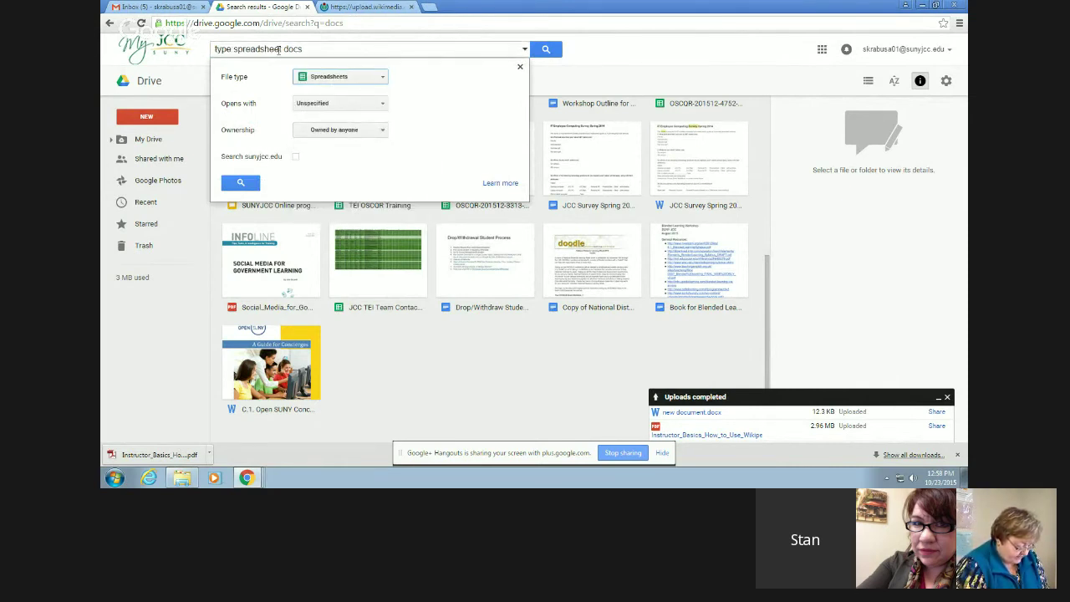
drag(281, 49, 326, 50)
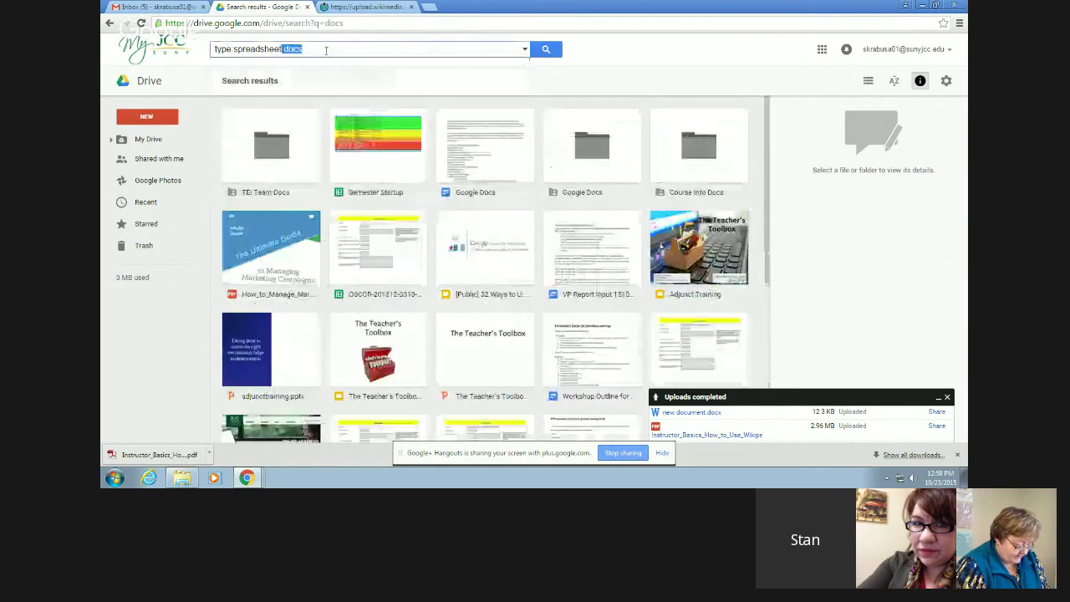
key(BackSpace)
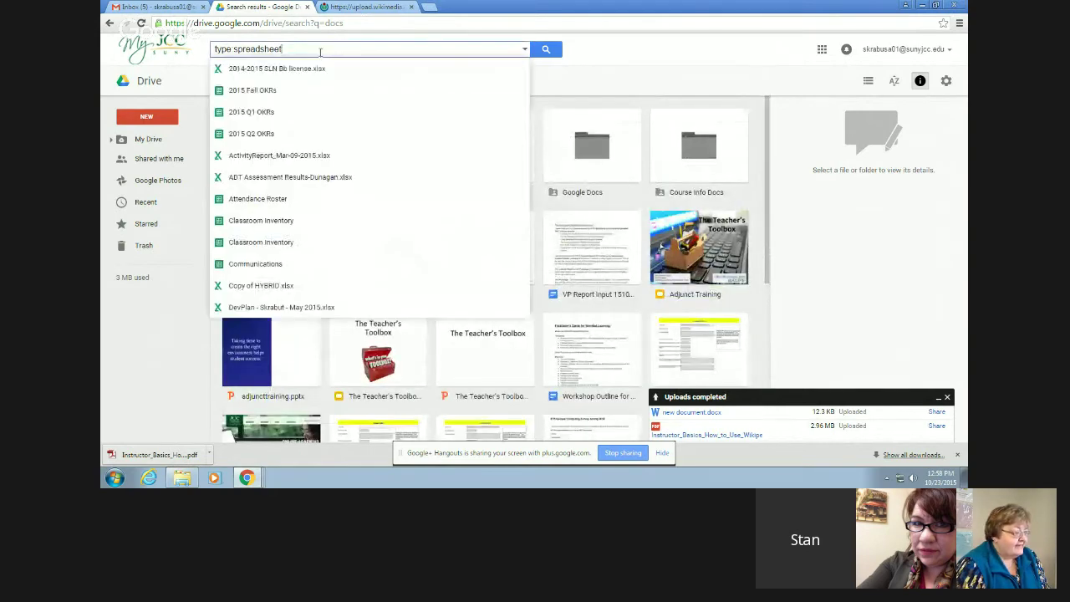
click(547, 48)
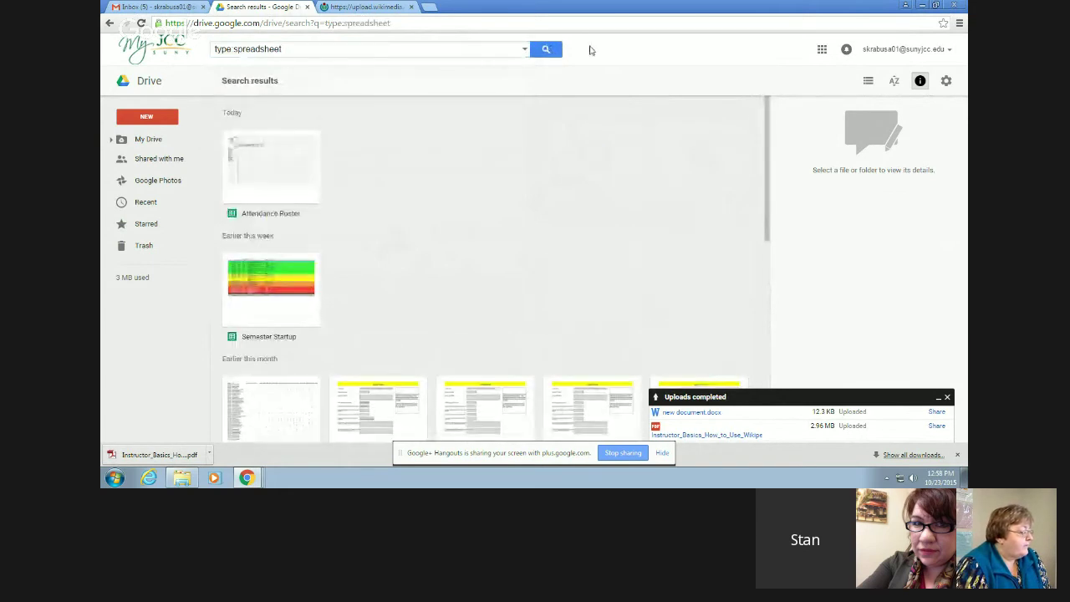
scroll(512, 161, down, 1)
scroll(512, 161, down, 3)
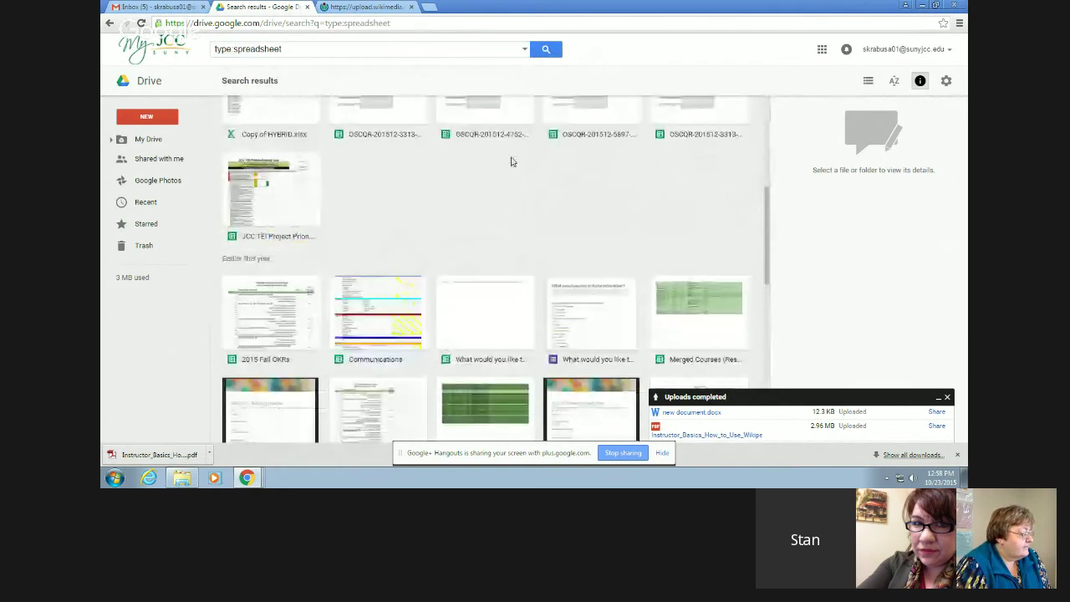
scroll(512, 163, down, 4)
scroll(513, 167, down, 5)
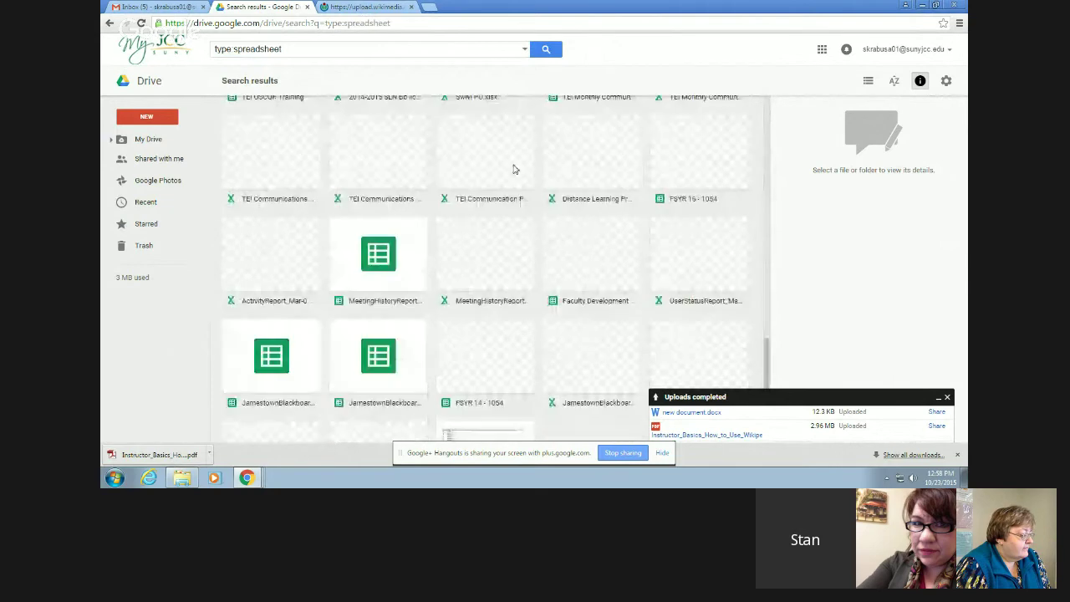
scroll(514, 169, up, 1)
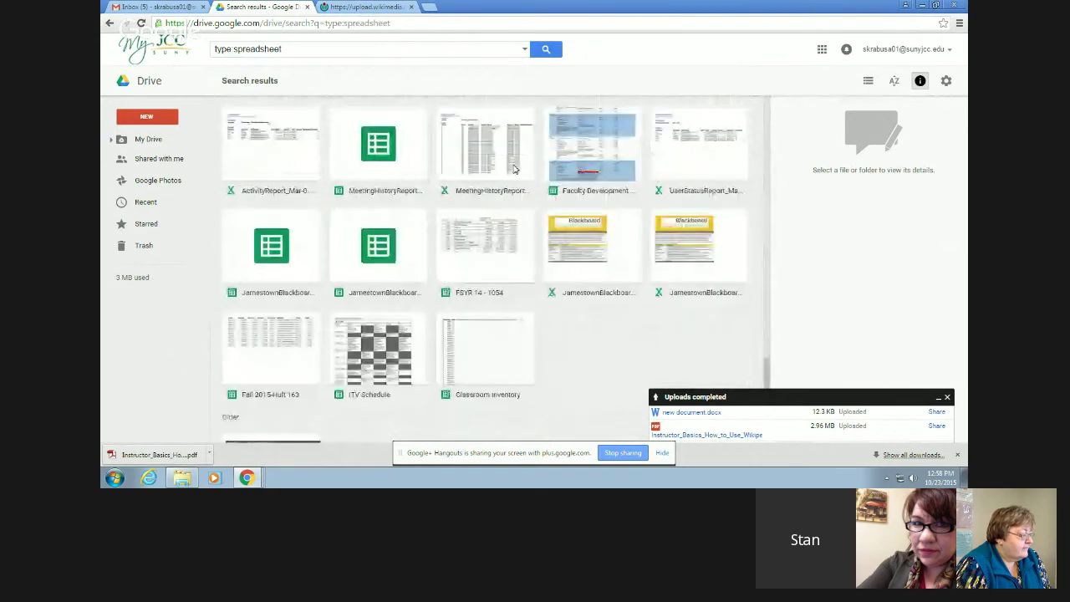
scroll(513, 169, up, 4)
scroll(514, 169, up, 5)
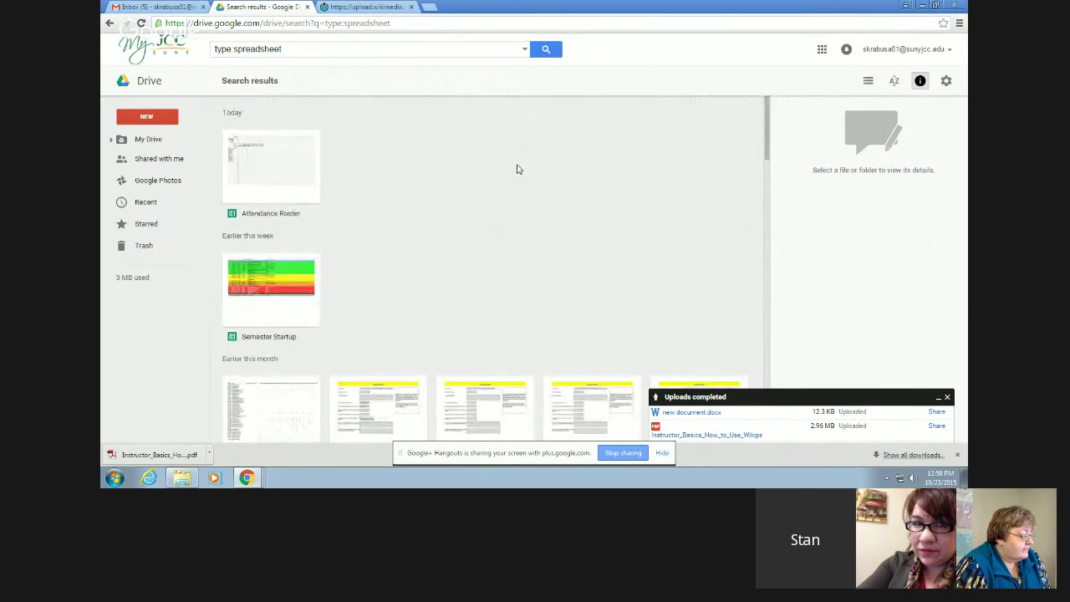
- Switch the search file type to PDFs and run it
click(525, 48)
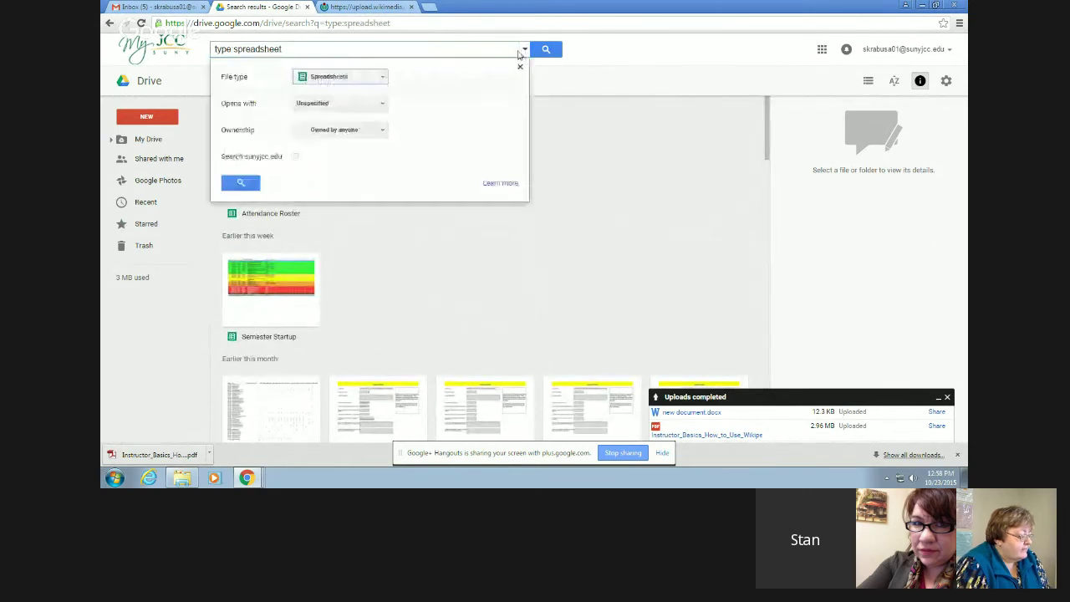
click(377, 81)
click(349, 144)
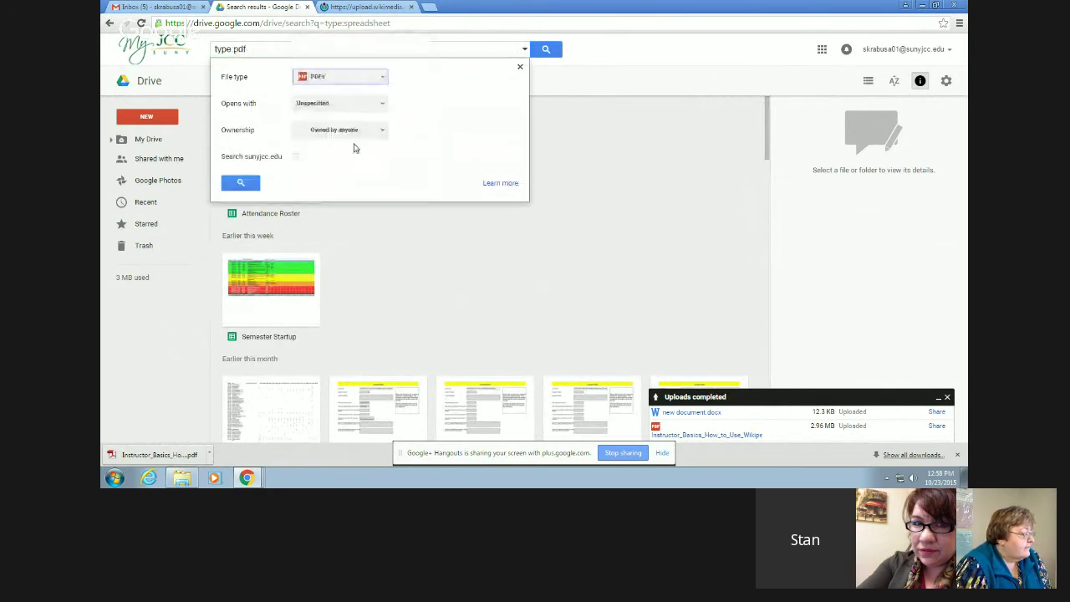
click(240, 183)
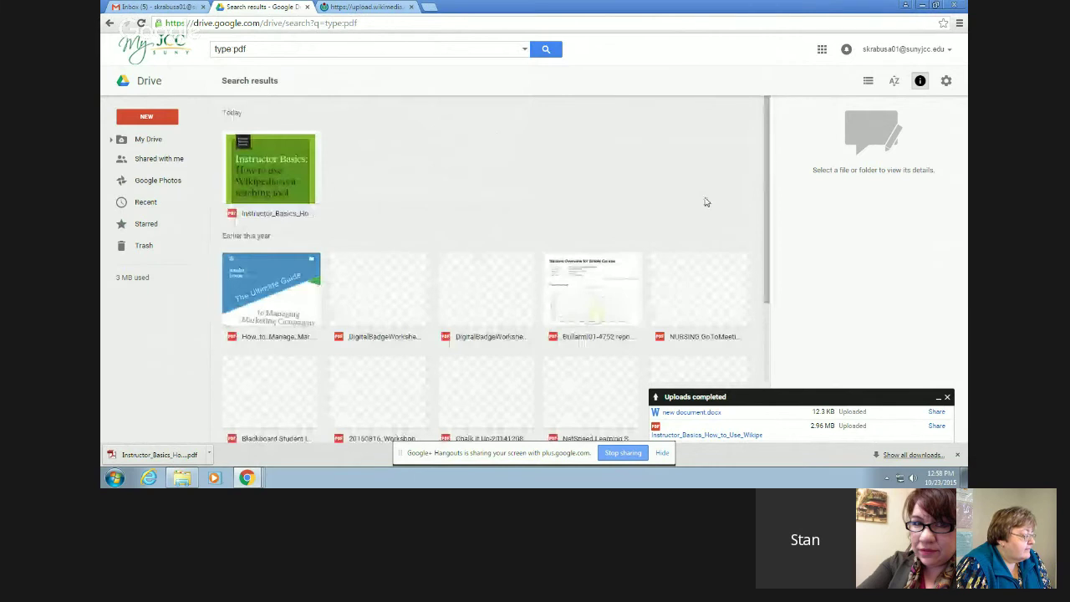
scroll(496, 138, down, 5)
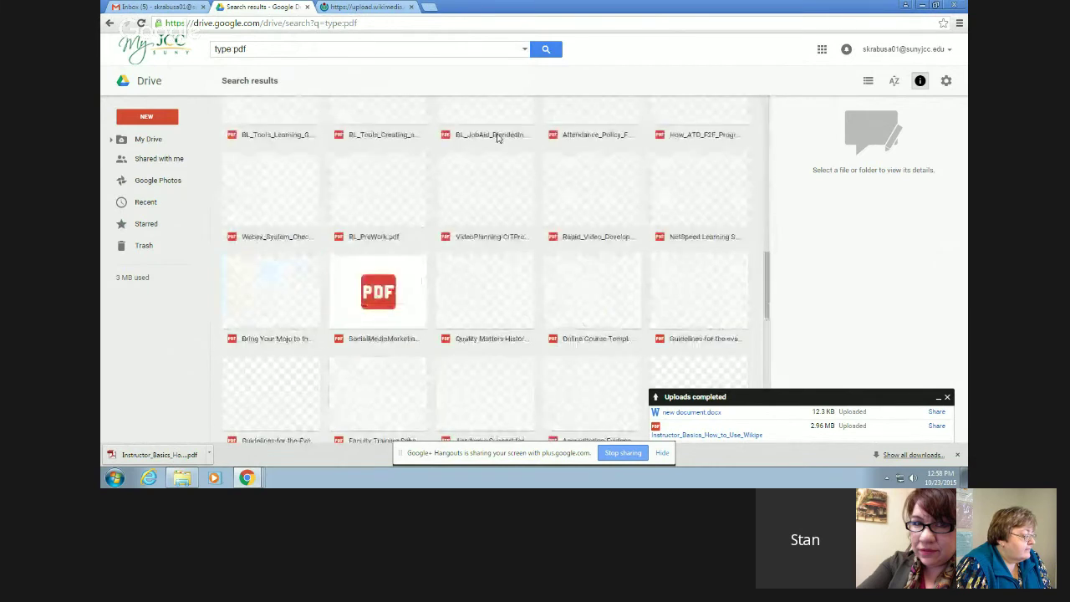
scroll(497, 138, up, 2)
scroll(497, 138, up, 1)
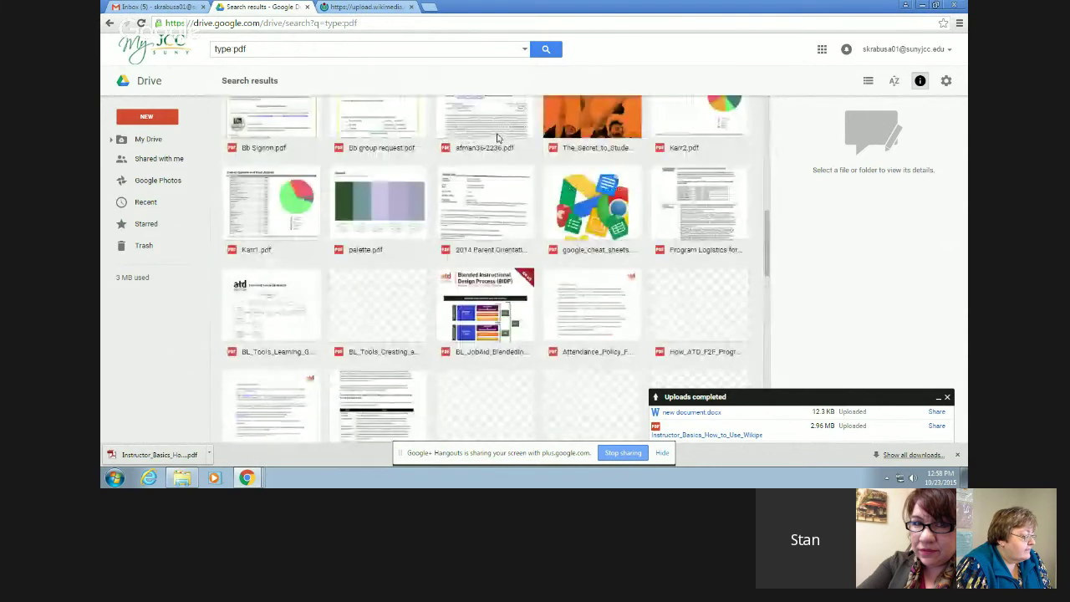
scroll(496, 138, up, 5)
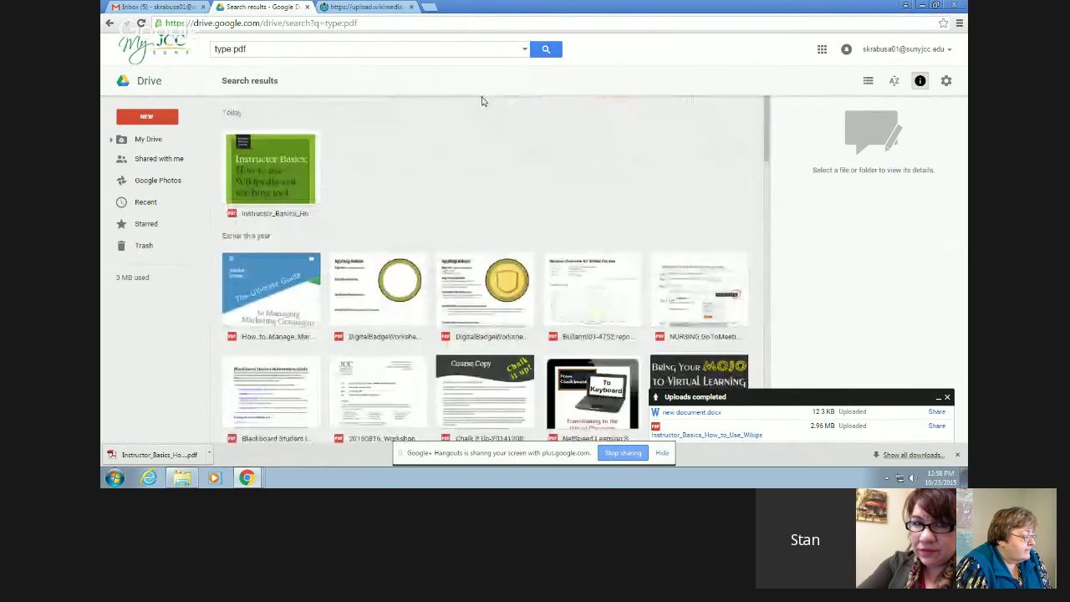
- Restrict the PDF search to files owned by me, then reopen the search options
click(525, 48)
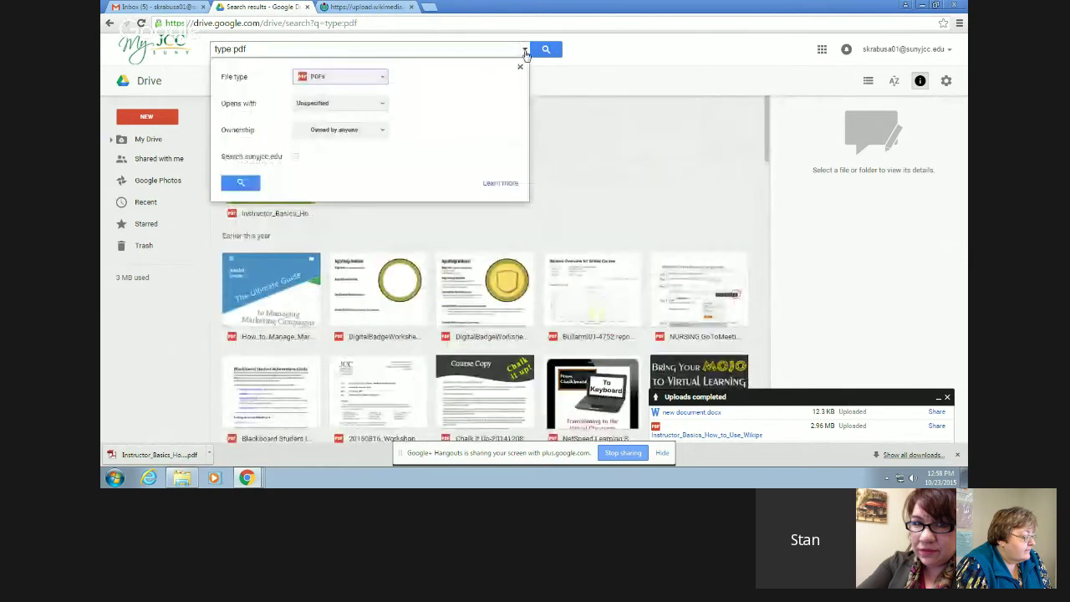
click(371, 103)
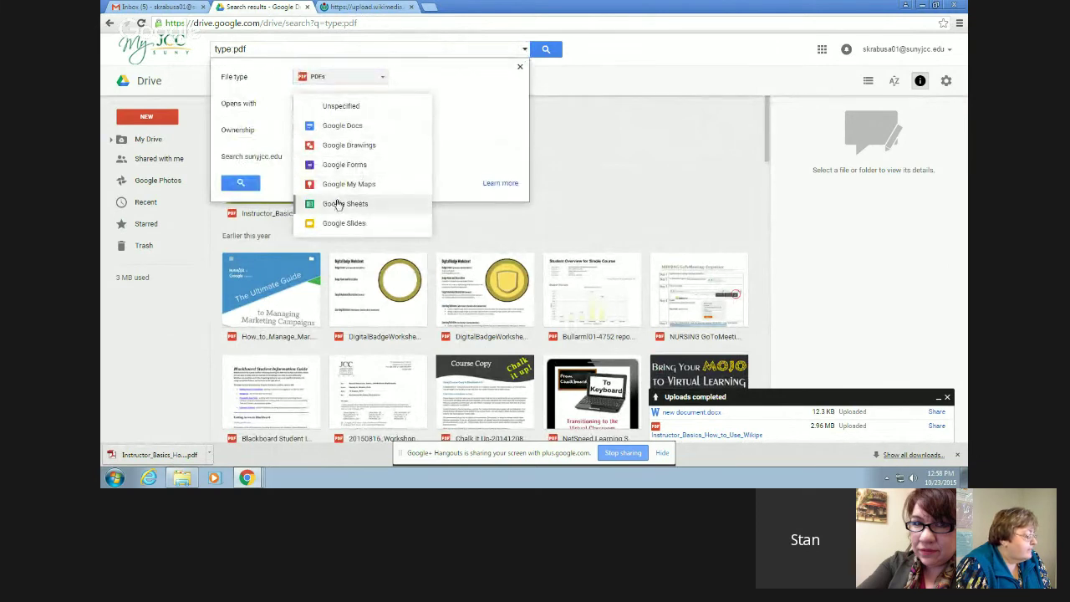
click(456, 112)
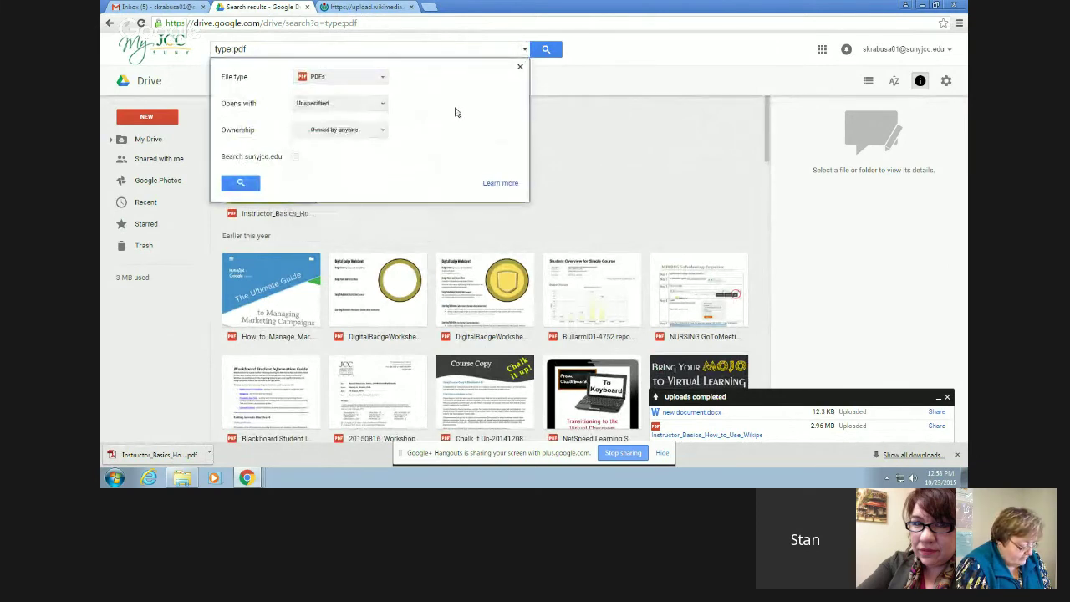
click(382, 130)
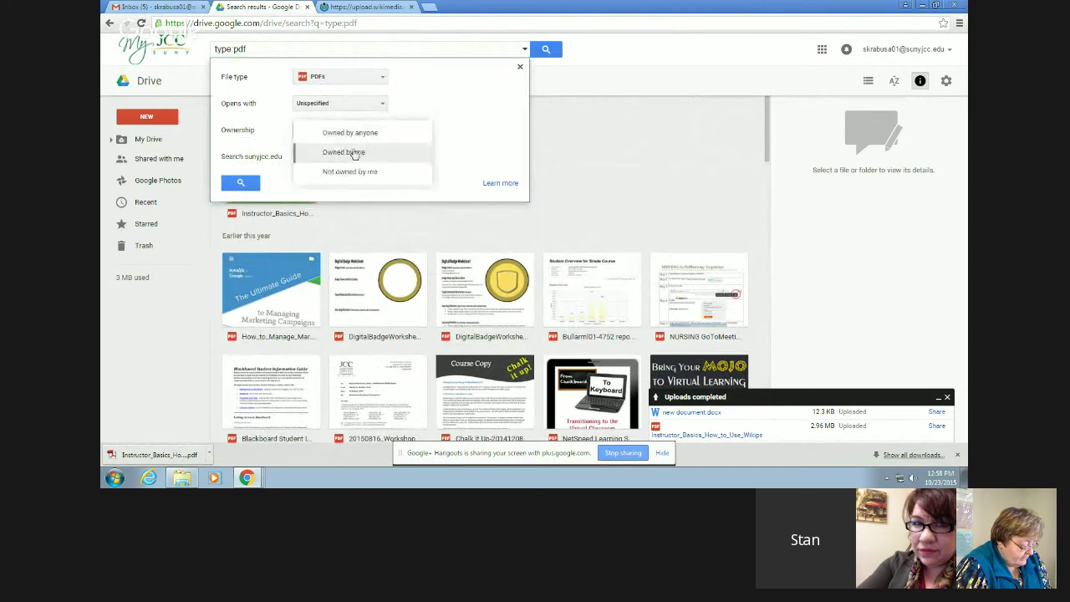
click(351, 153)
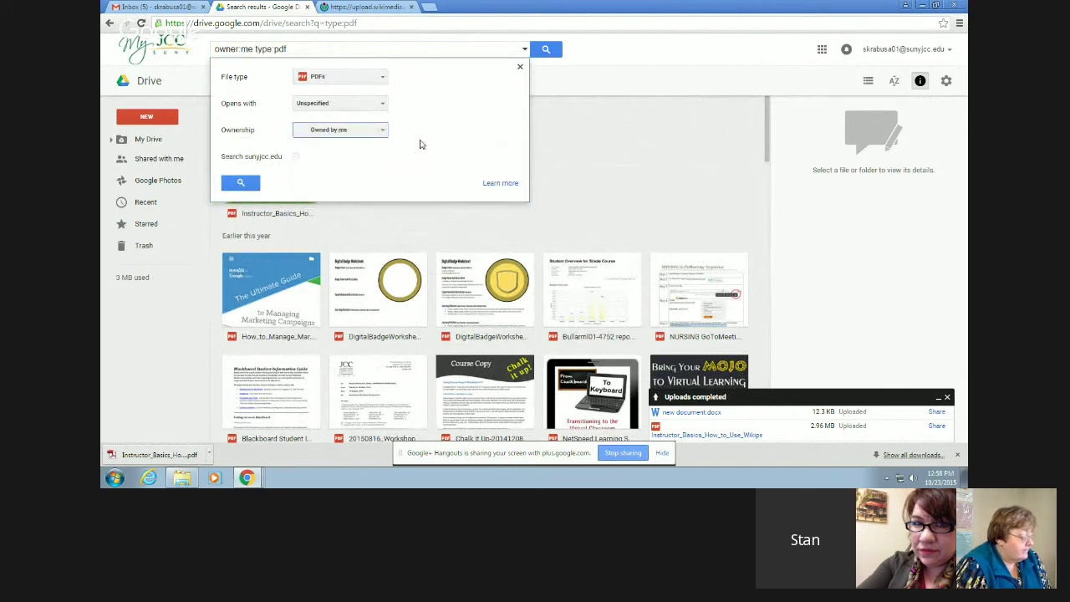
click(245, 184)
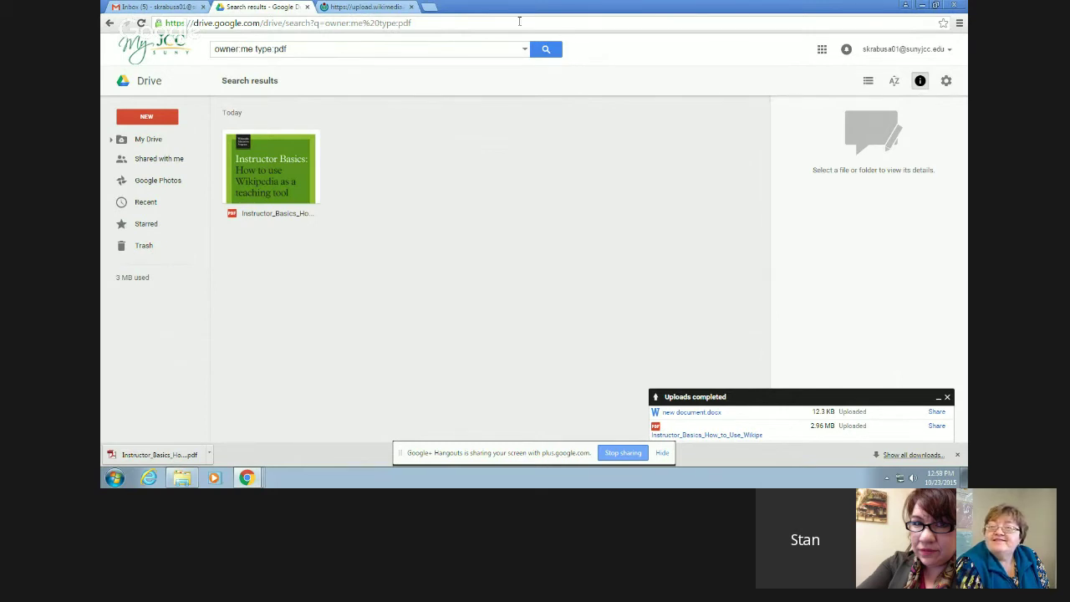
click(524, 51)
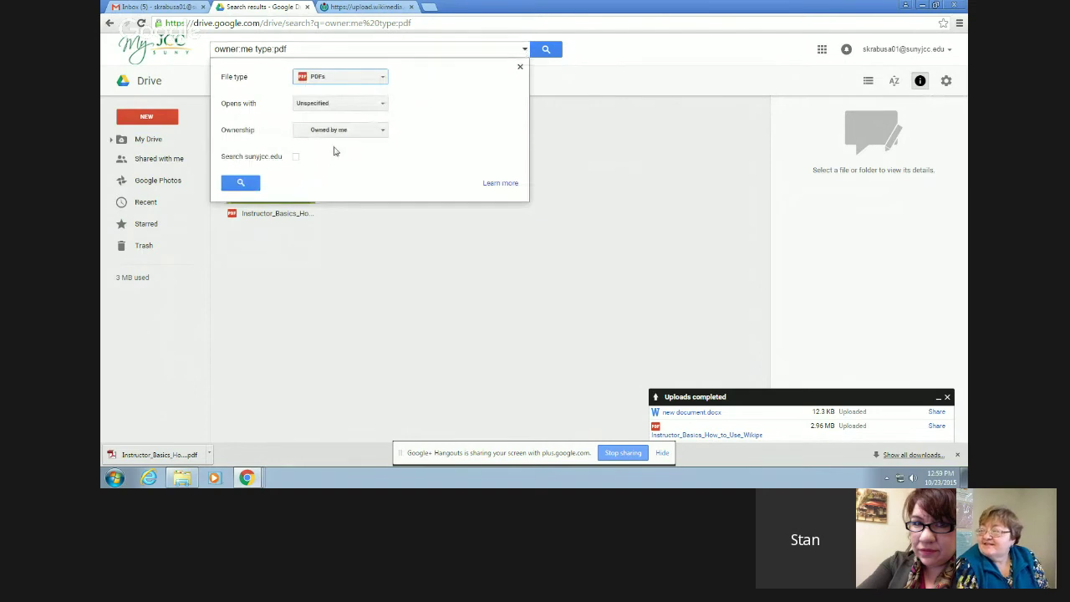
- Tick the sunyjcc.edu domain option and clear the owner, type and query text from the search box
click(296, 157)
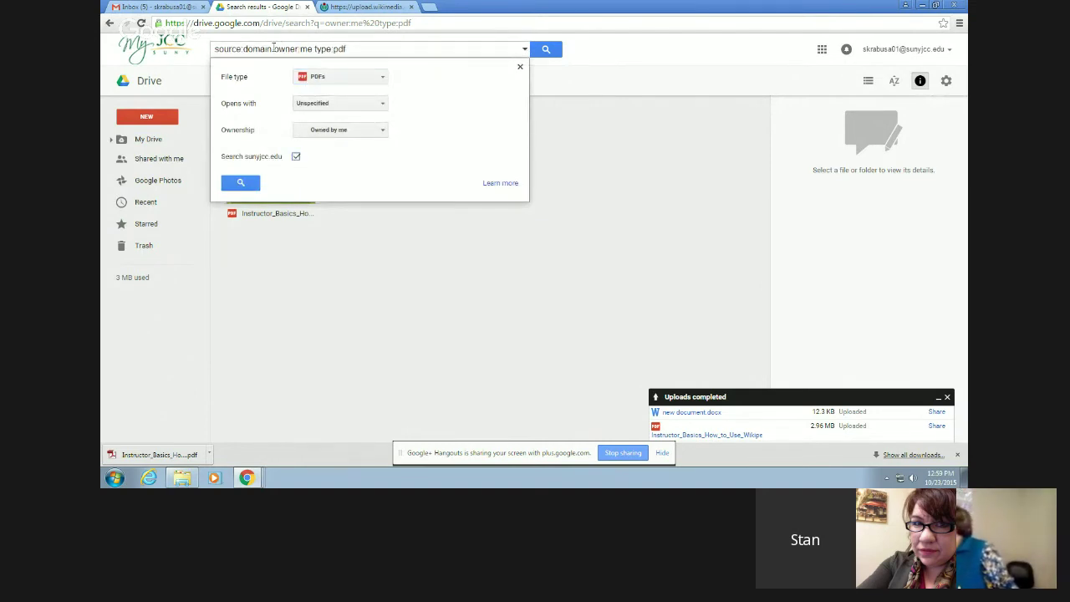
drag(271, 49, 475, 39)
key(BackSpace)
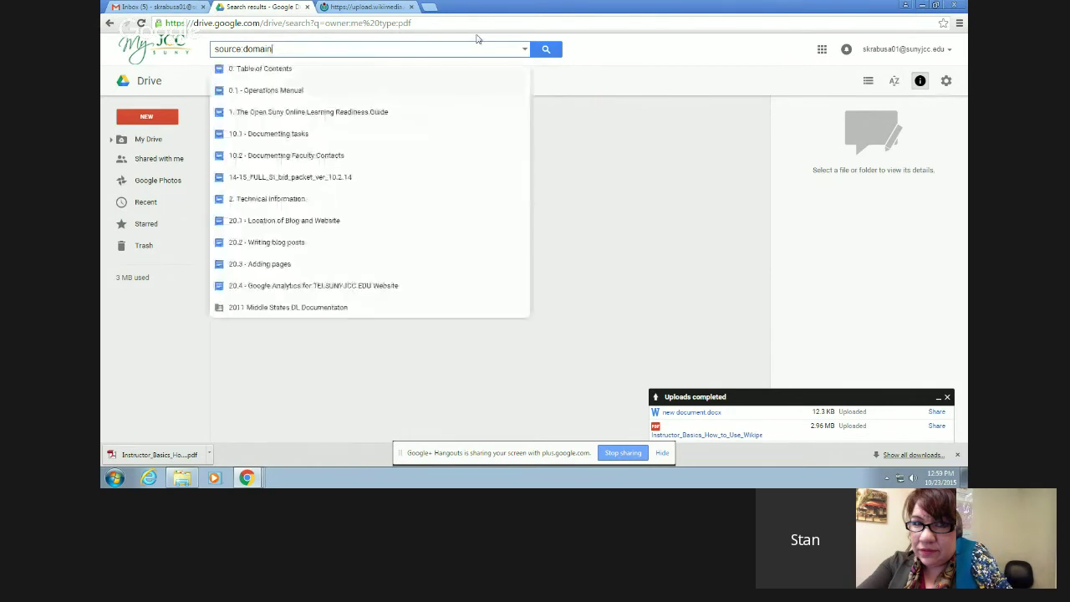
click(660, 40)
triple_click(385, 51)
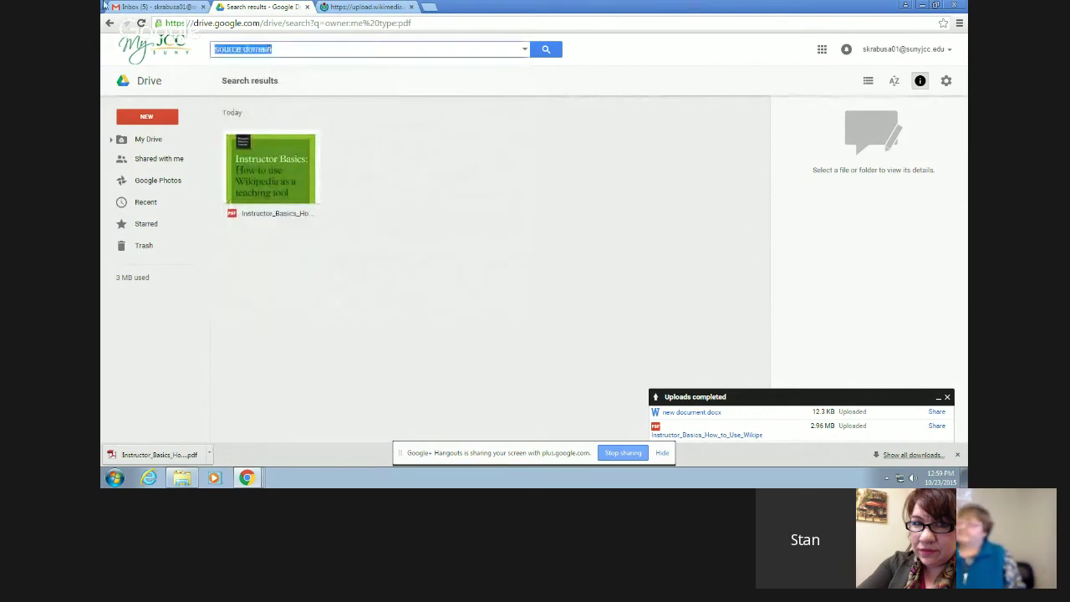
key(BackSpace)
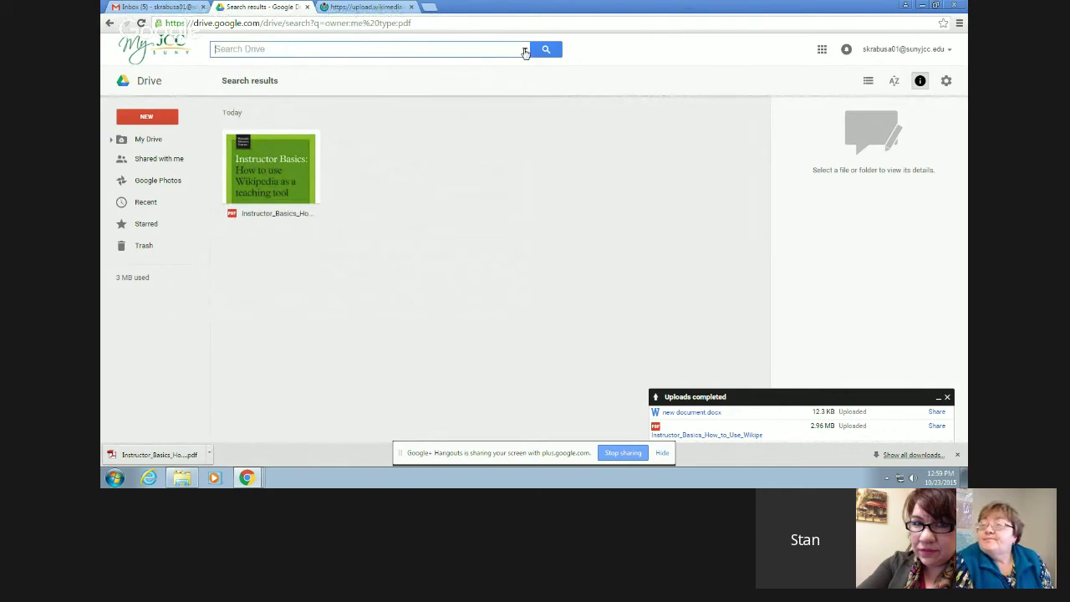
- Search the whole sunyjcc.edu domain with default type and ownership, listing Attendance Roster, My new document and My new folder
click(524, 48)
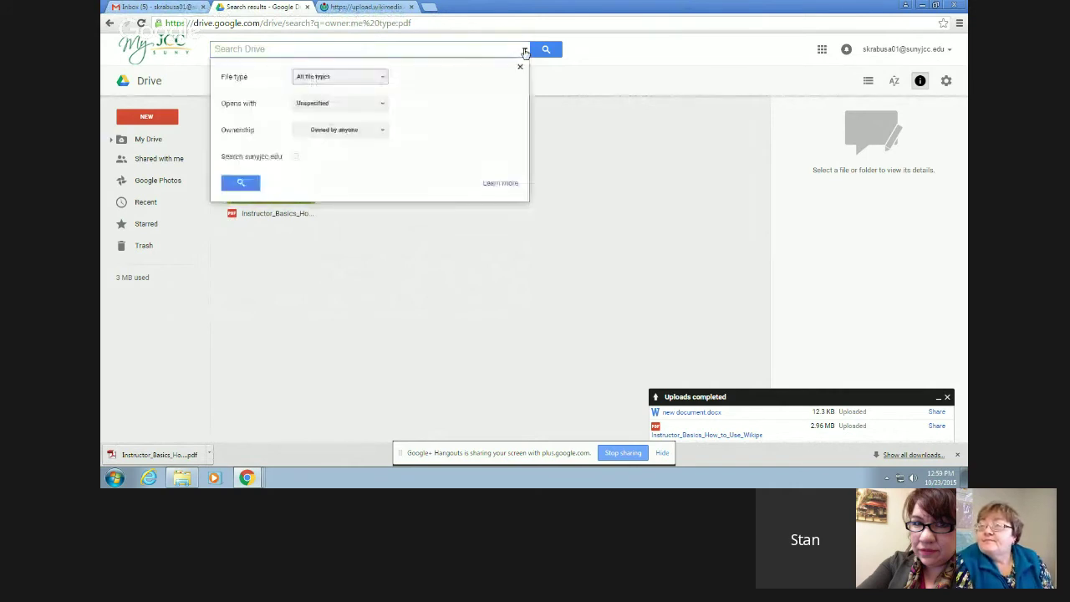
click(295, 159)
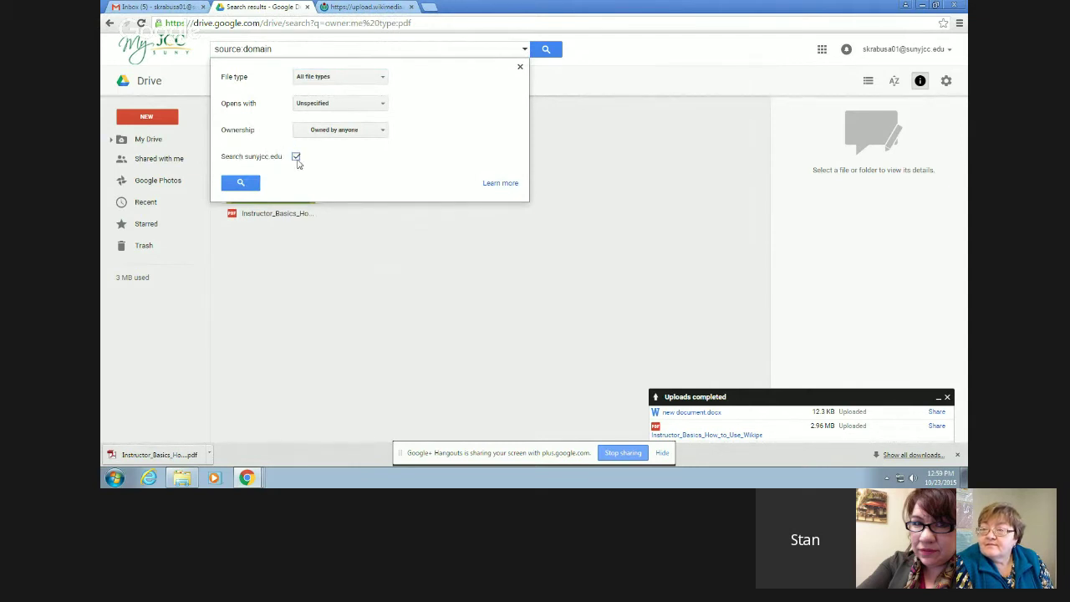
click(241, 183)
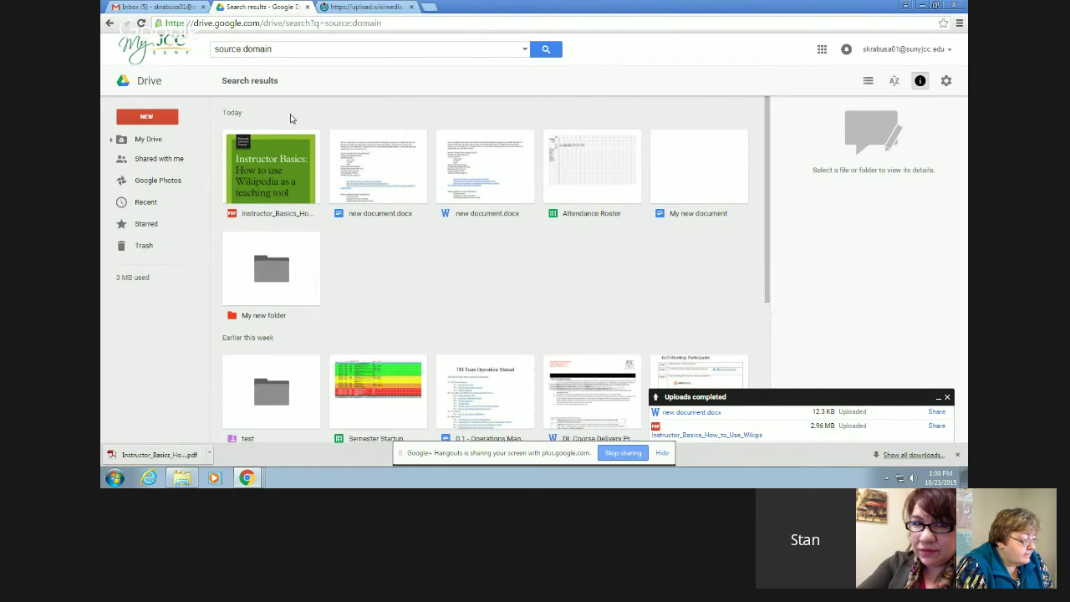
- Preview the Instructor_Basics Wikipedia PDF full-screen, then close the viewer back to the search results
click(265, 178)
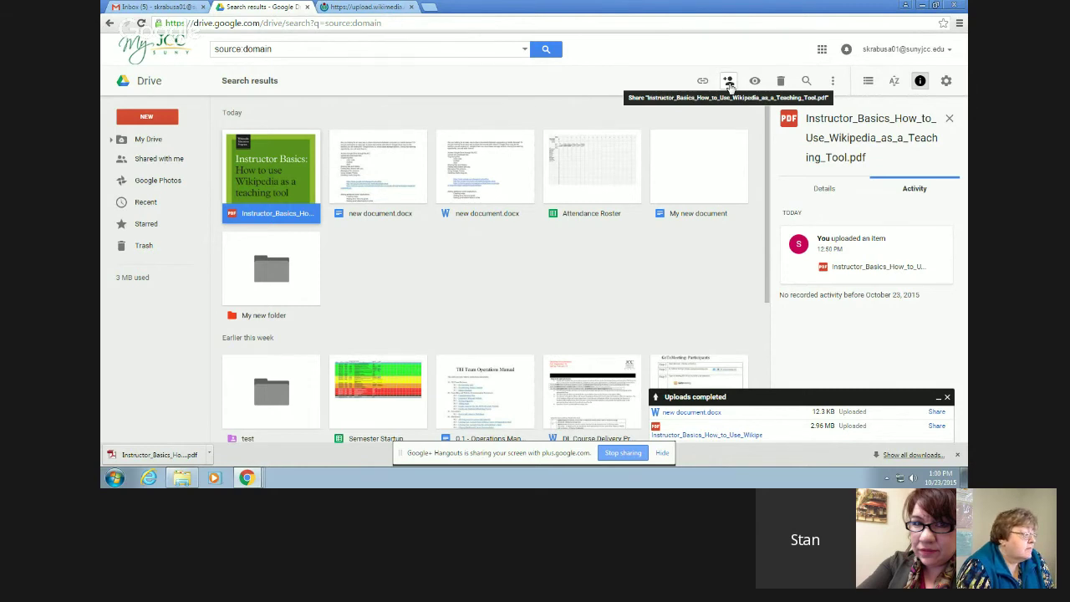
right_click(279, 172)
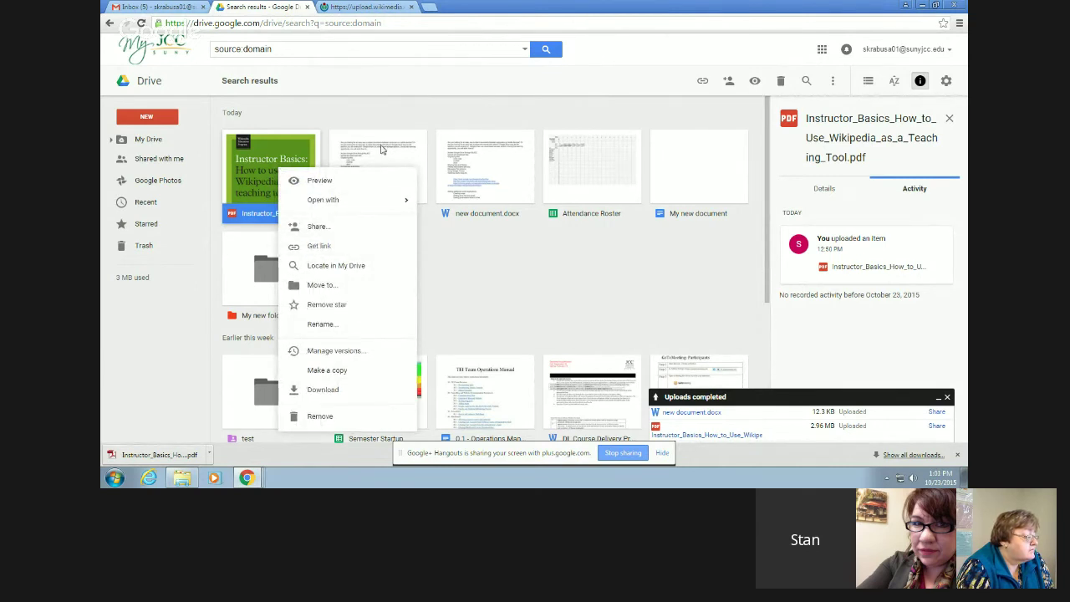
click(303, 122)
double_click(275, 168)
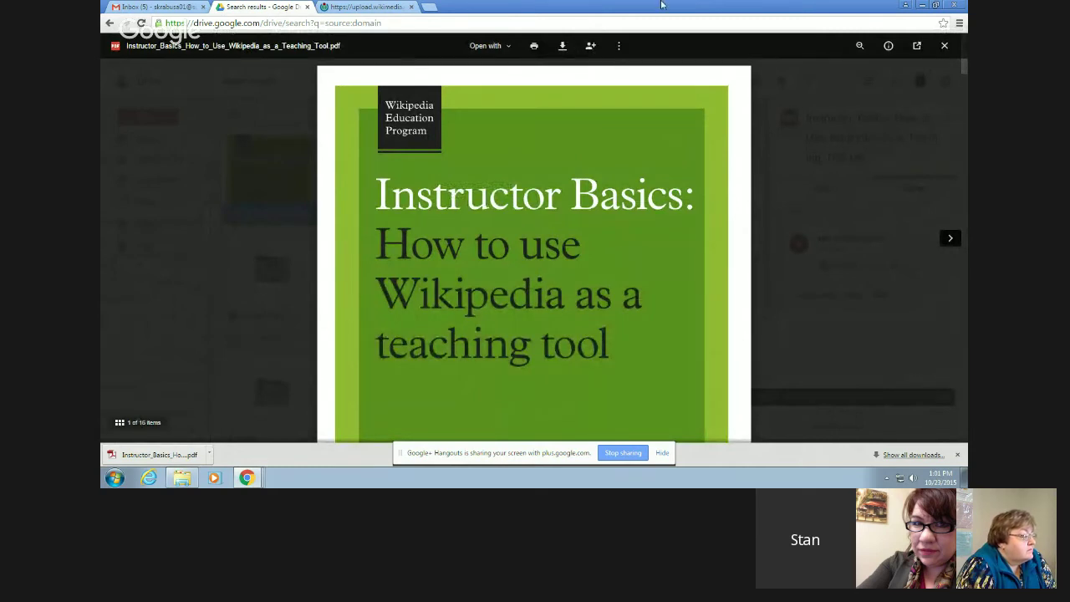
click(945, 47)
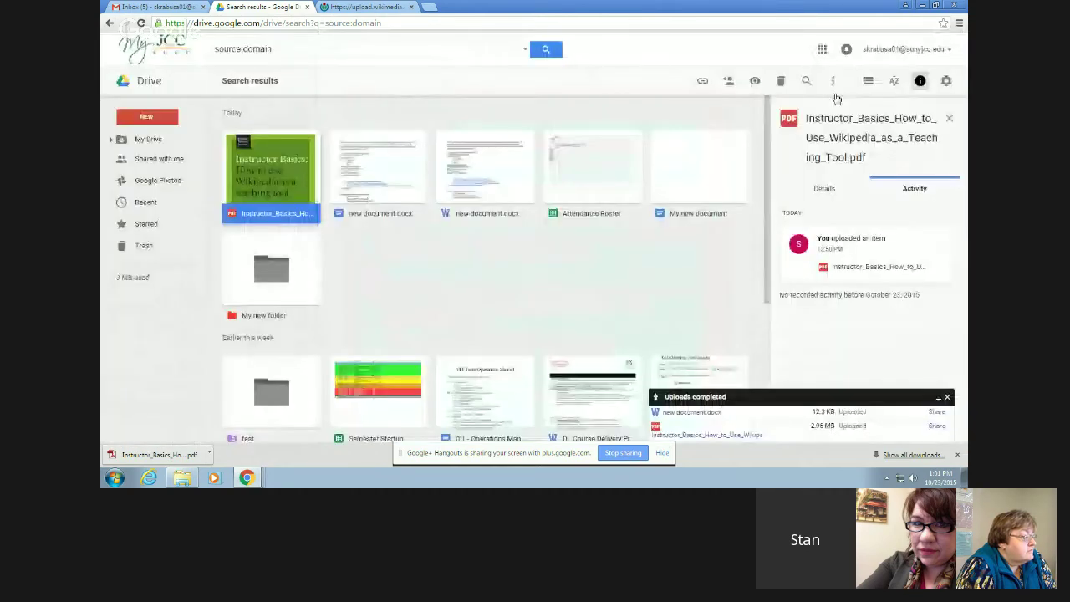
right_click(266, 184)
- Open the PDF's sharing dialog from the toolbar share icon, leaving the people list empty with edit access
click(301, 235)
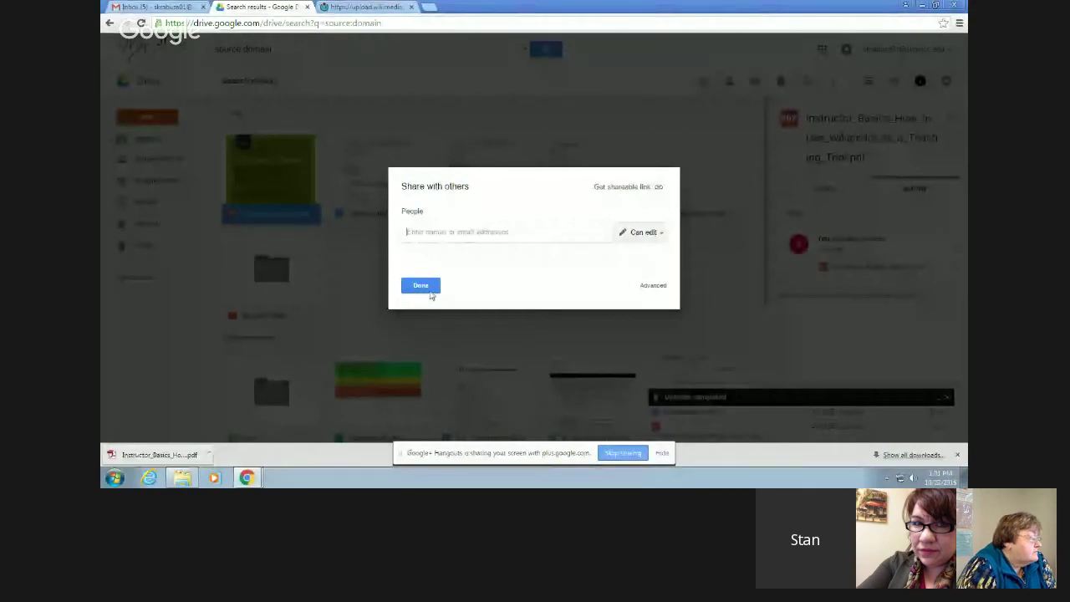
click(427, 285)
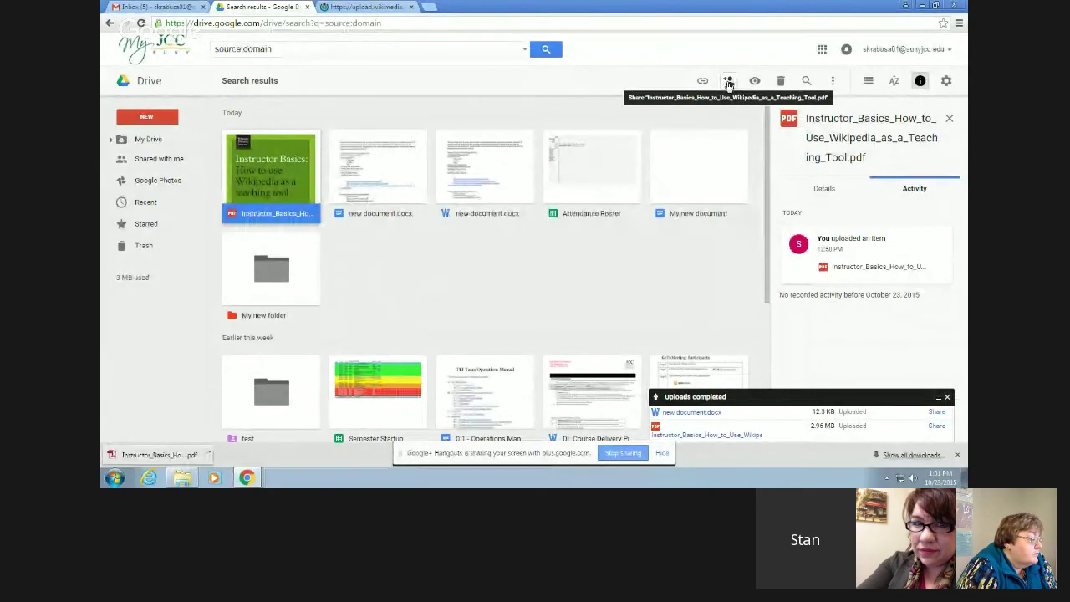
click(728, 82)
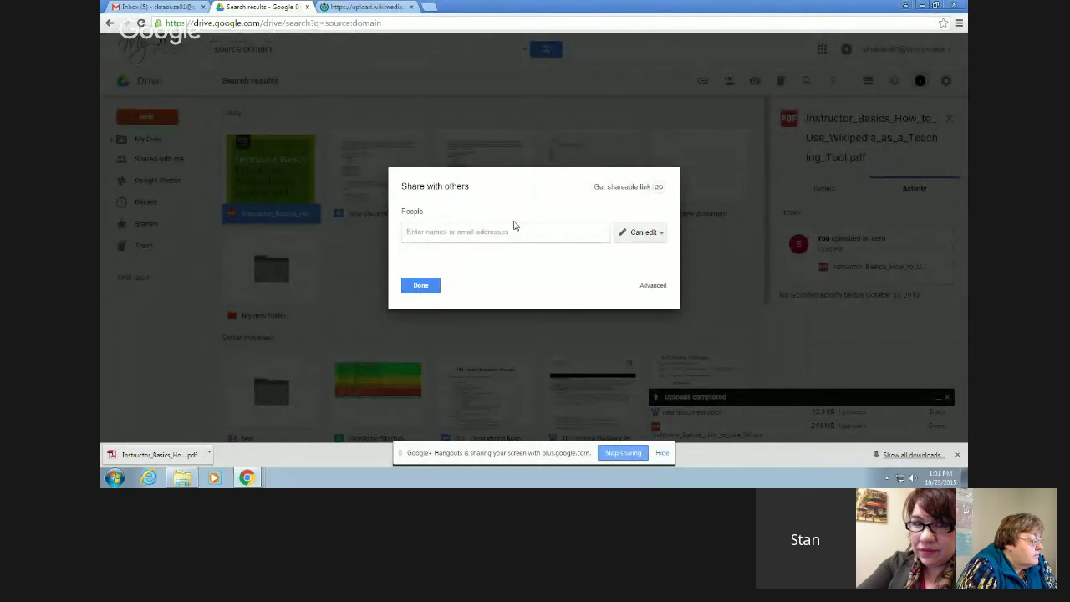
text(cori)
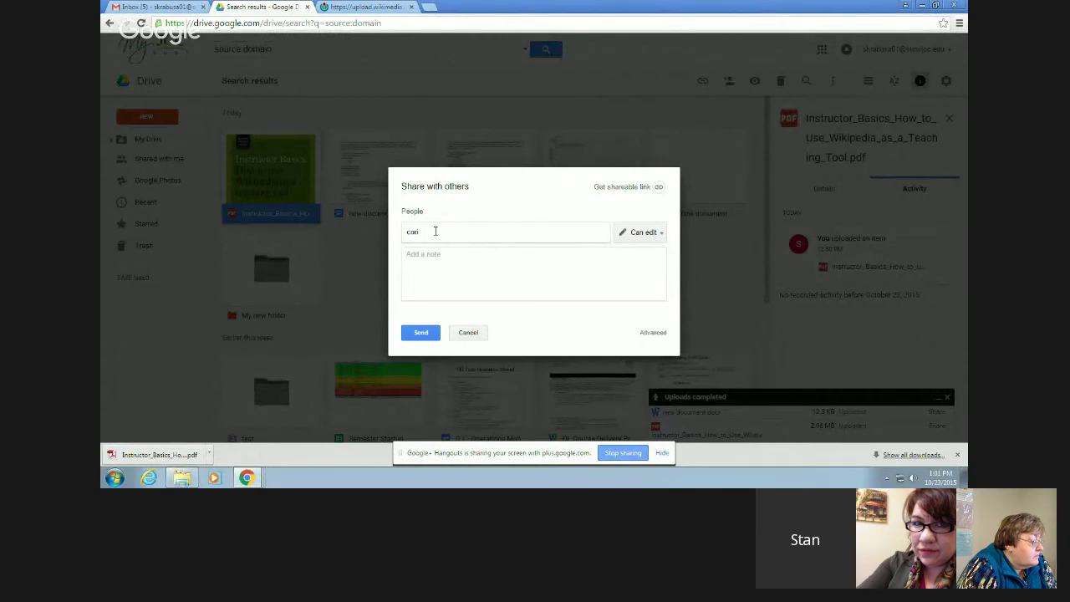
drag(434, 231, 382, 232)
key(BackSpace)
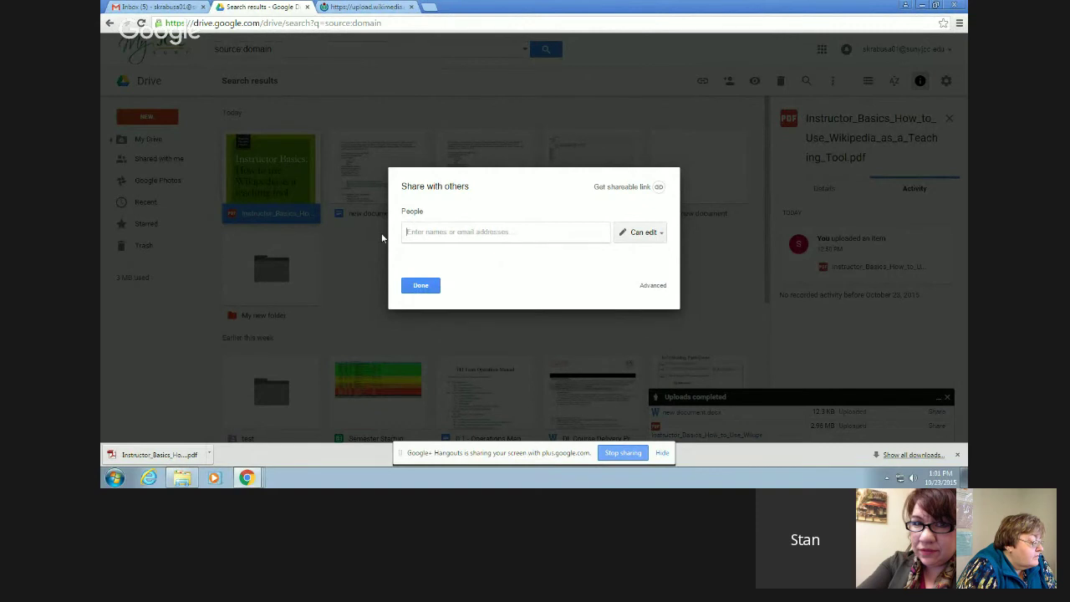
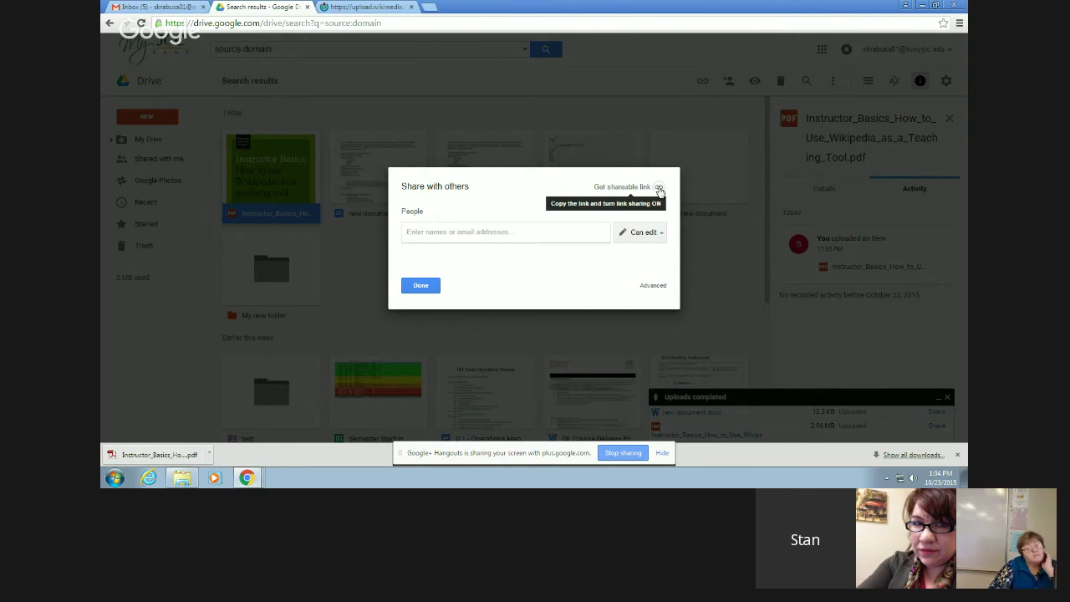
- Turn on college link sharing with view access for the Instructor Basics PDF, then reopen its sharing settings
click(658, 189)
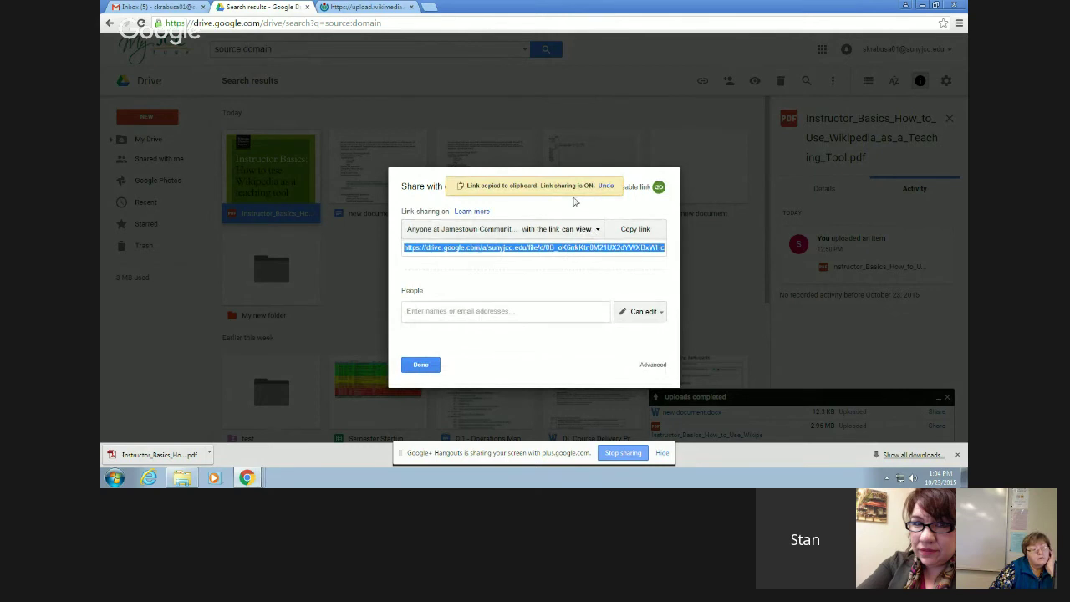
click(431, 373)
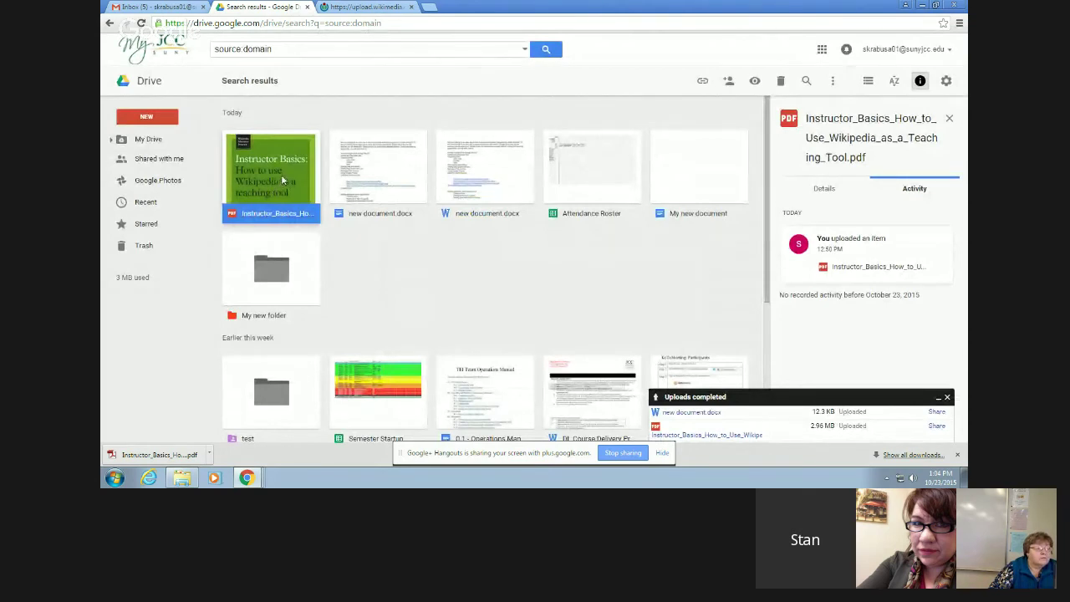
click(729, 82)
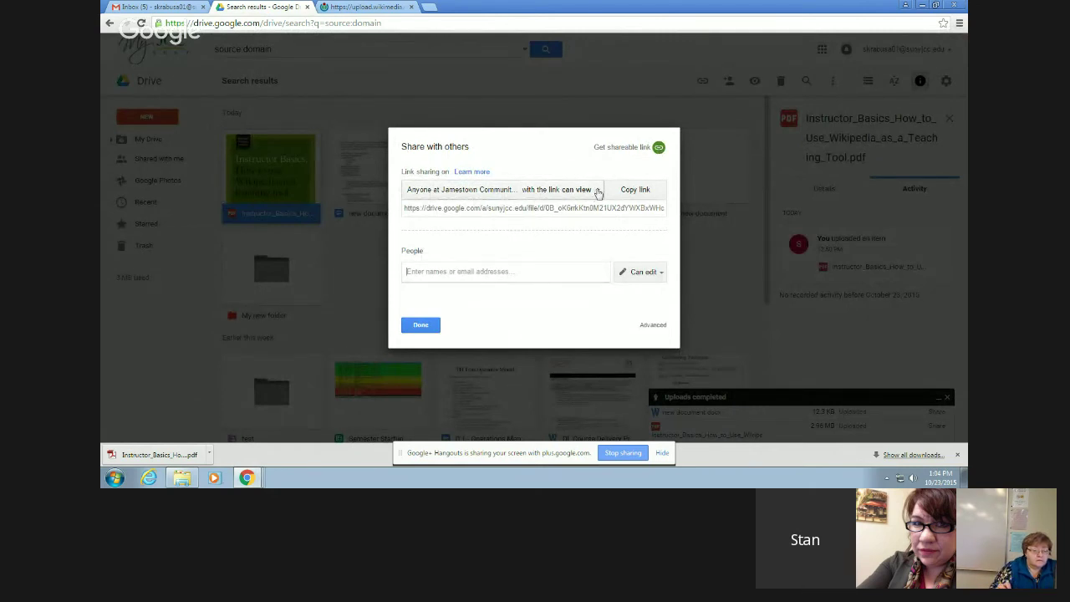
- Open the PDF's full link-sharing options from the access-level list
click(598, 192)
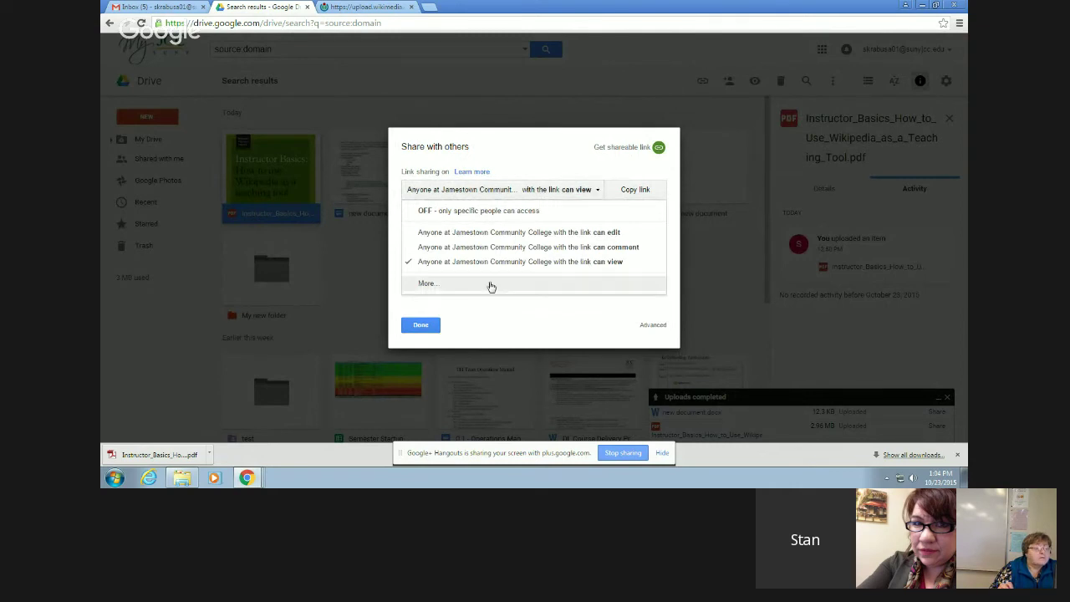
click(431, 284)
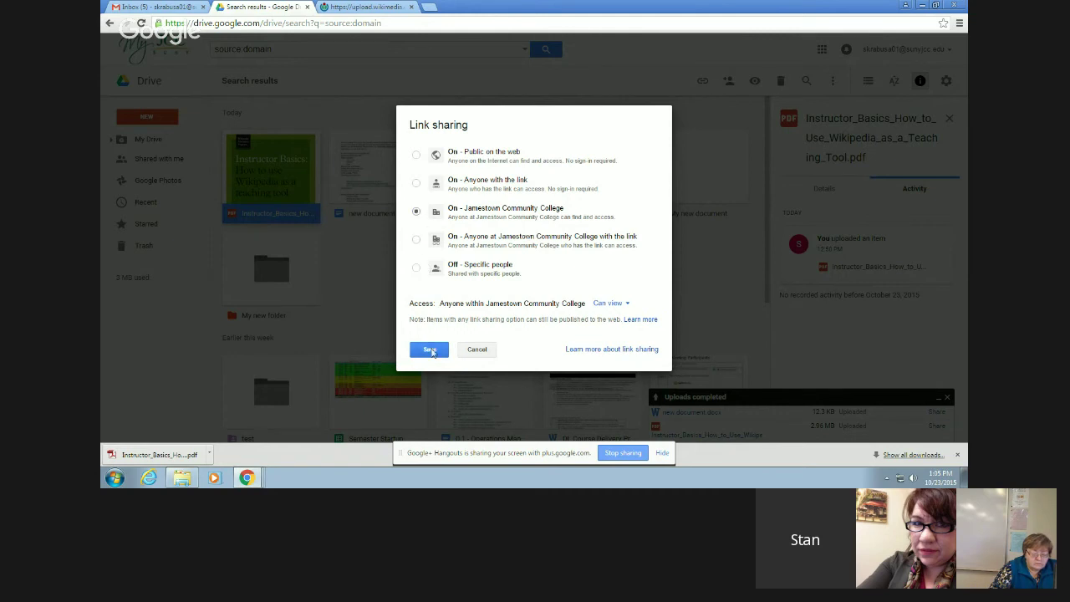
- Save the college-wide find-and-view setting for the PDF and close the share dialog
click(429, 350)
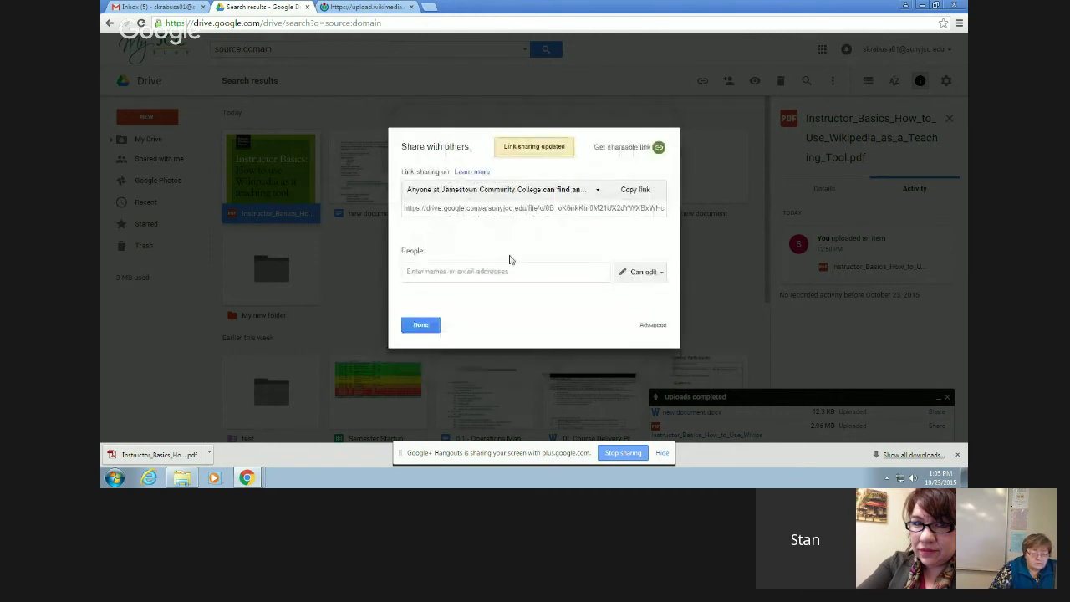
click(421, 325)
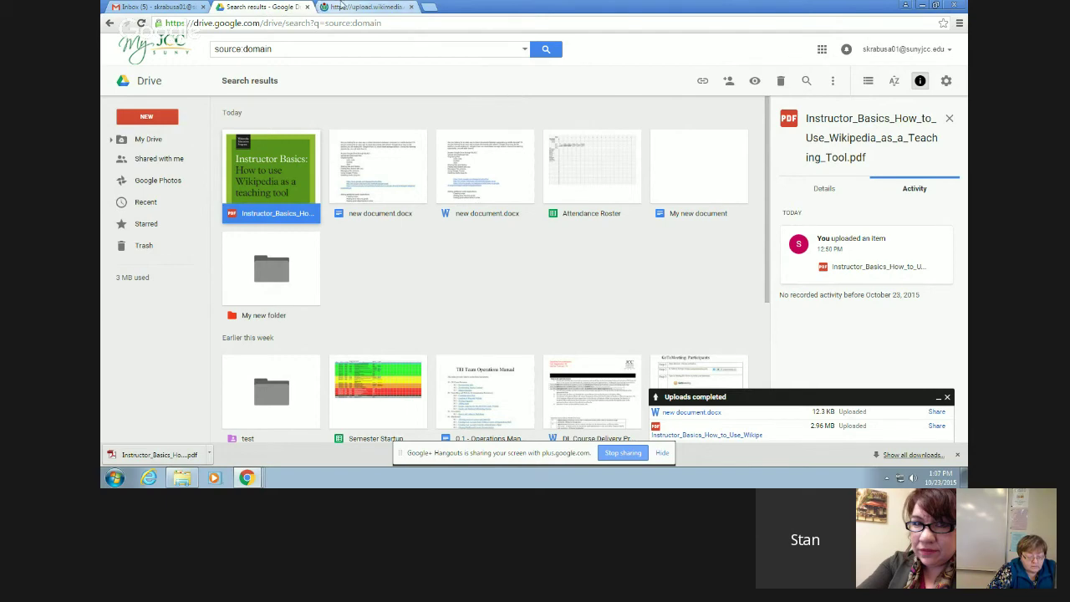
- Close the Wikimedia PDF tab and review the Instructor Basics PDF's college-wide share link
click(341, 6)
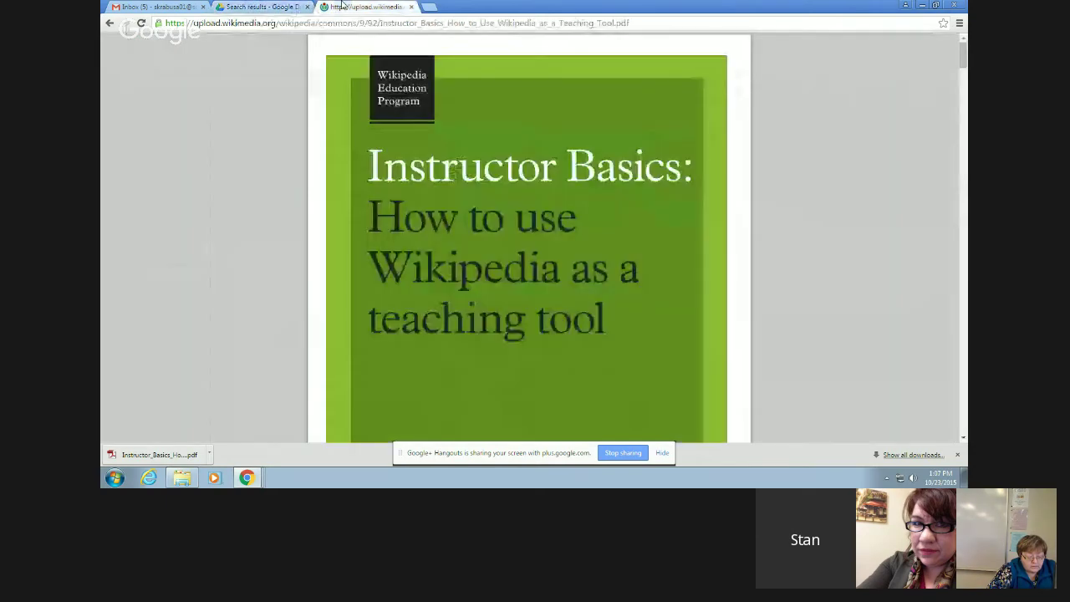
click(410, 7)
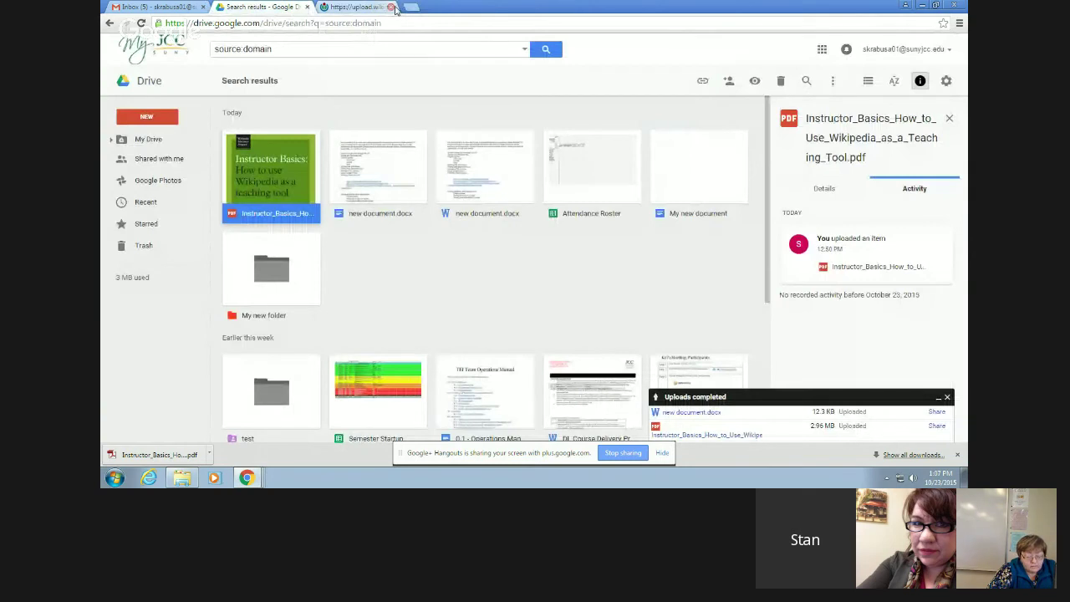
right_click(271, 177)
click(330, 239)
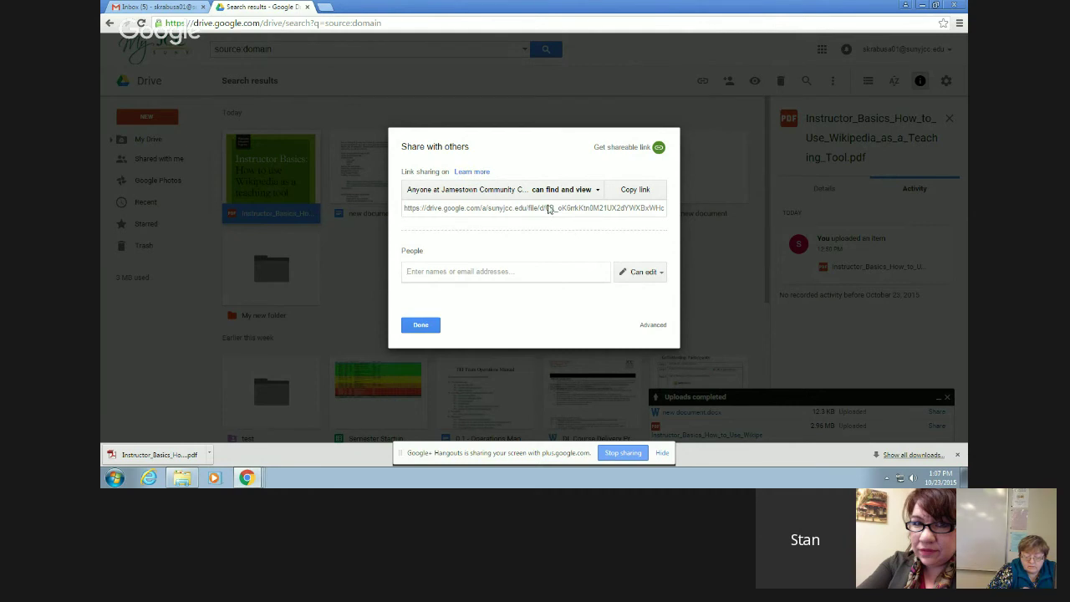
click(549, 209)
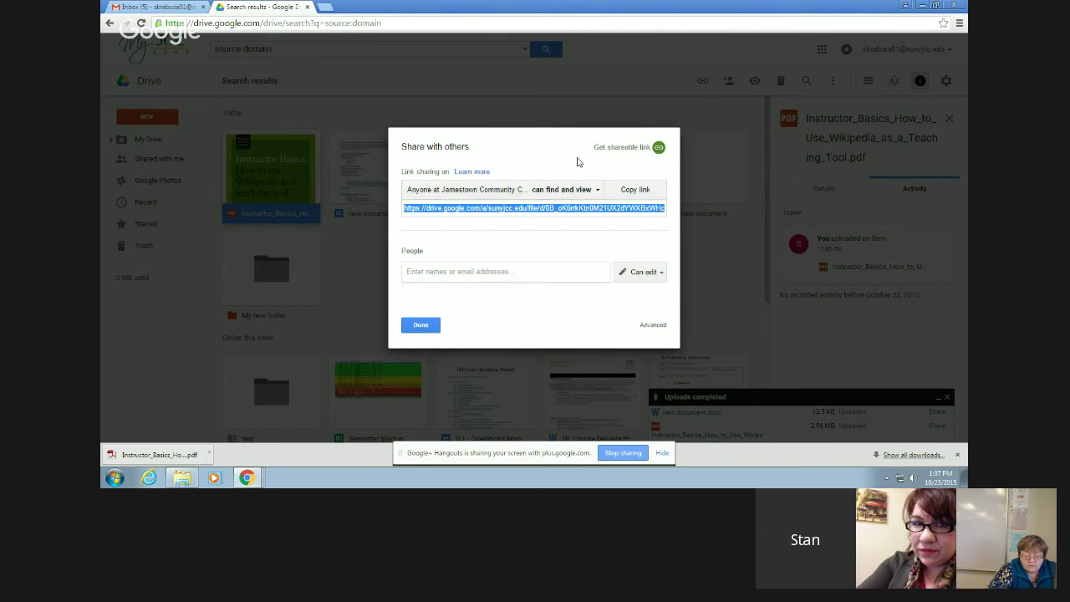
click(576, 161)
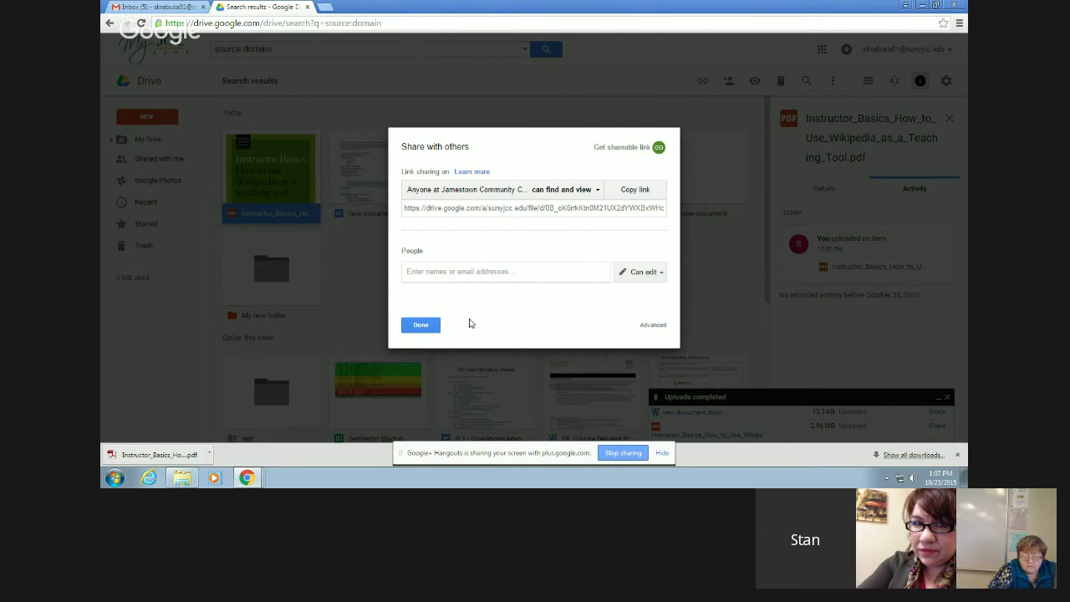
click(420, 326)
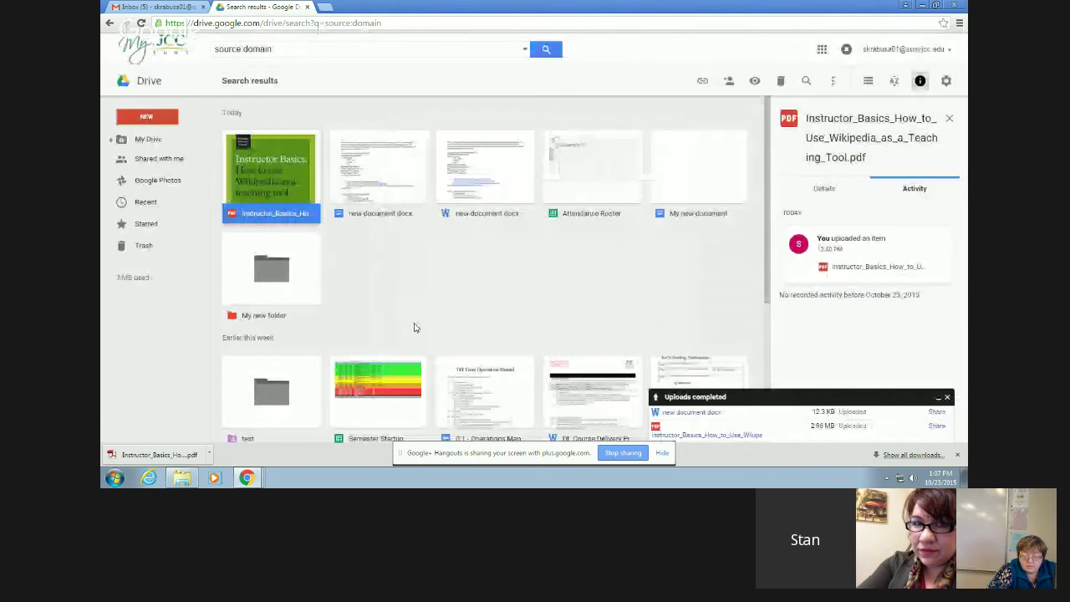
- Look through the Ownership filter choices in Drive's advanced search options without changing them
click(525, 49)
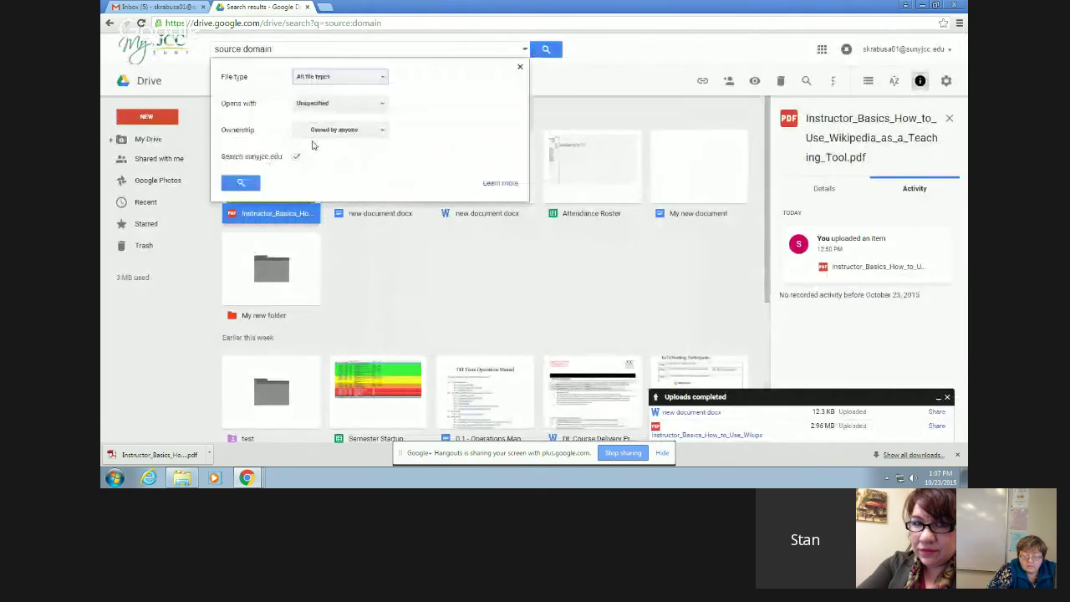
click(383, 131)
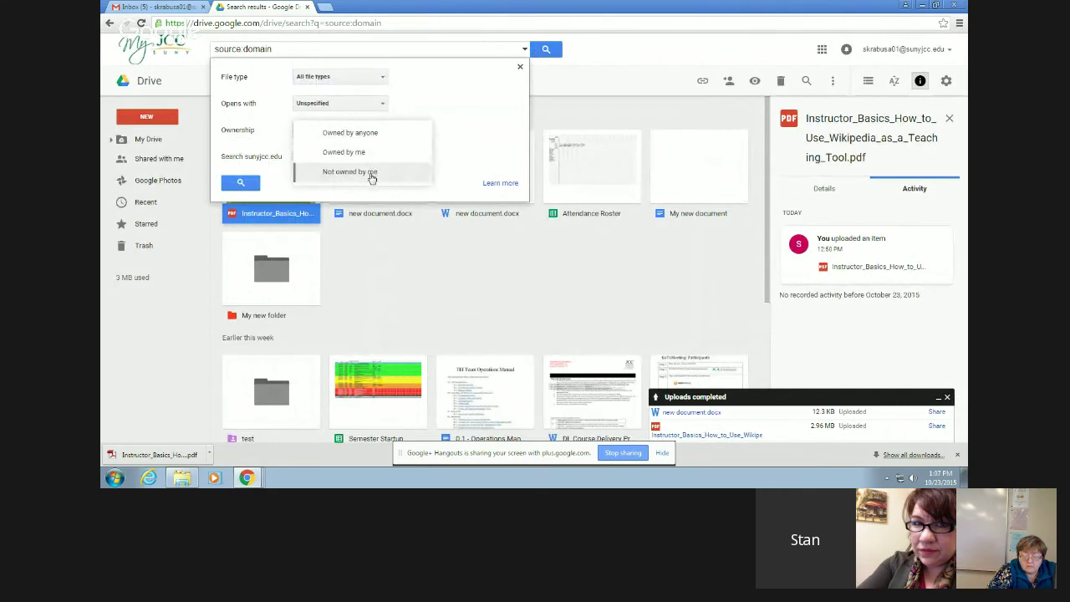
click(544, 112)
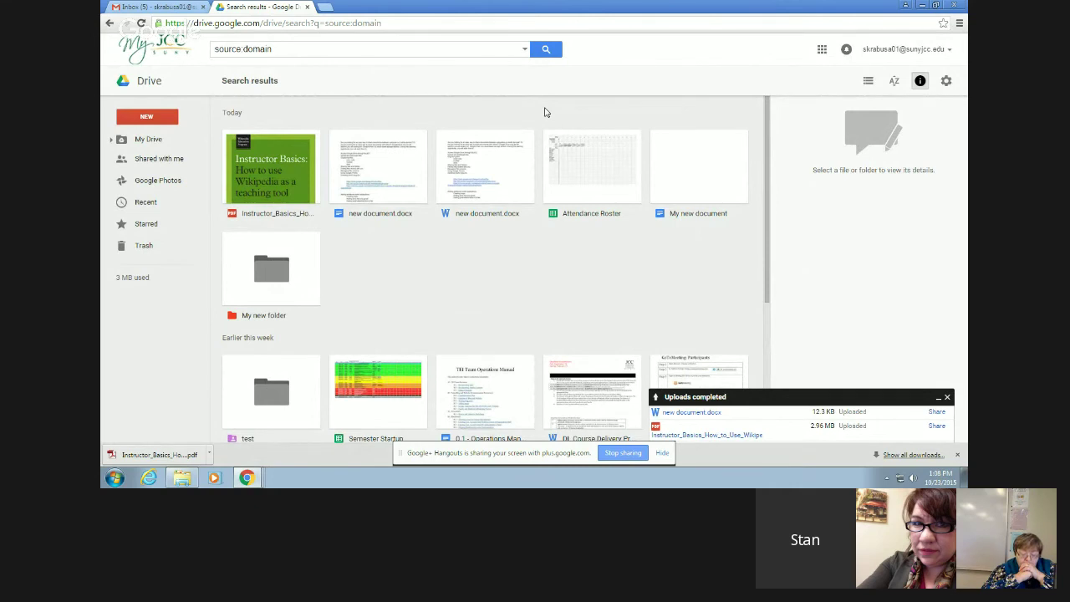
click(523, 50)
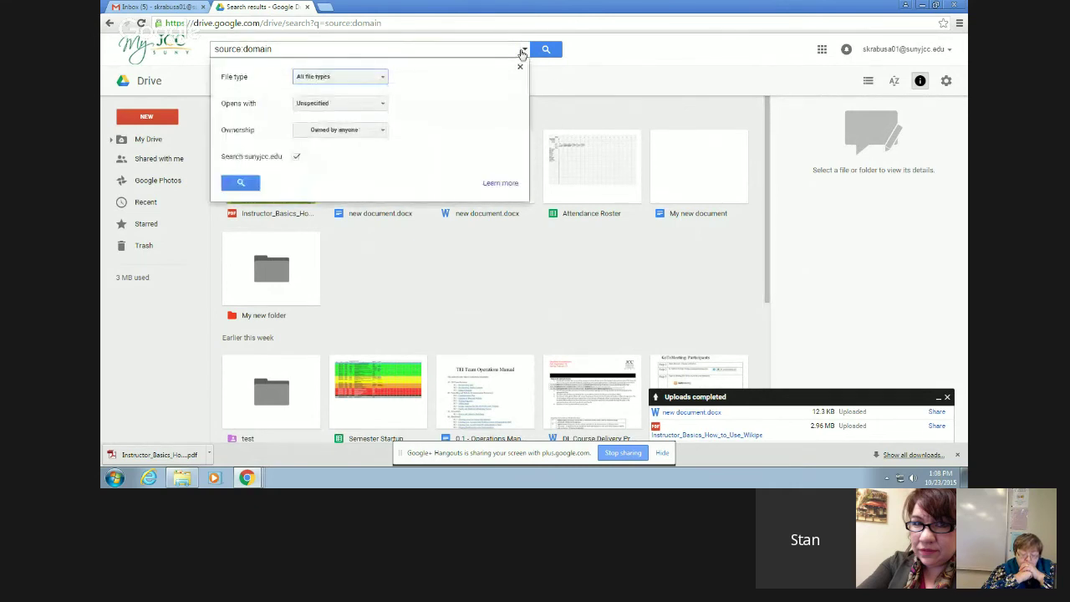
click(376, 134)
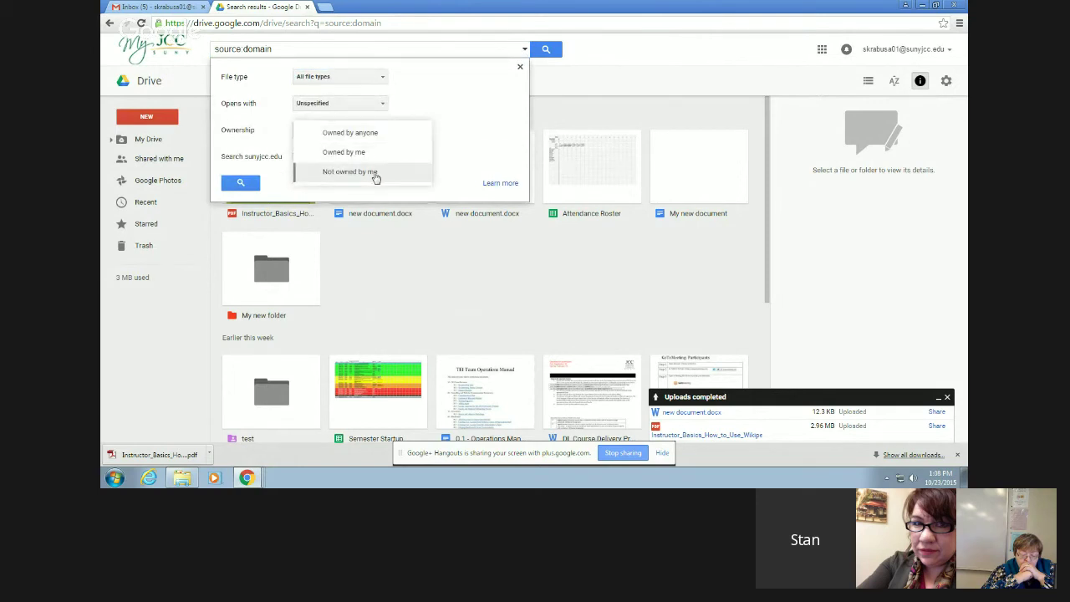
click(427, 105)
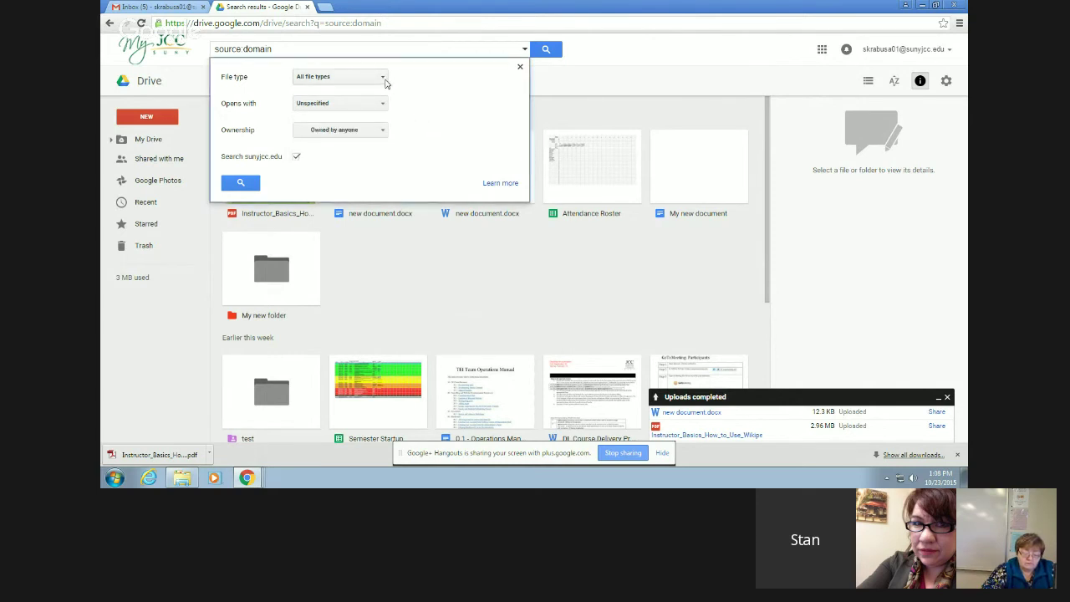
click(382, 130)
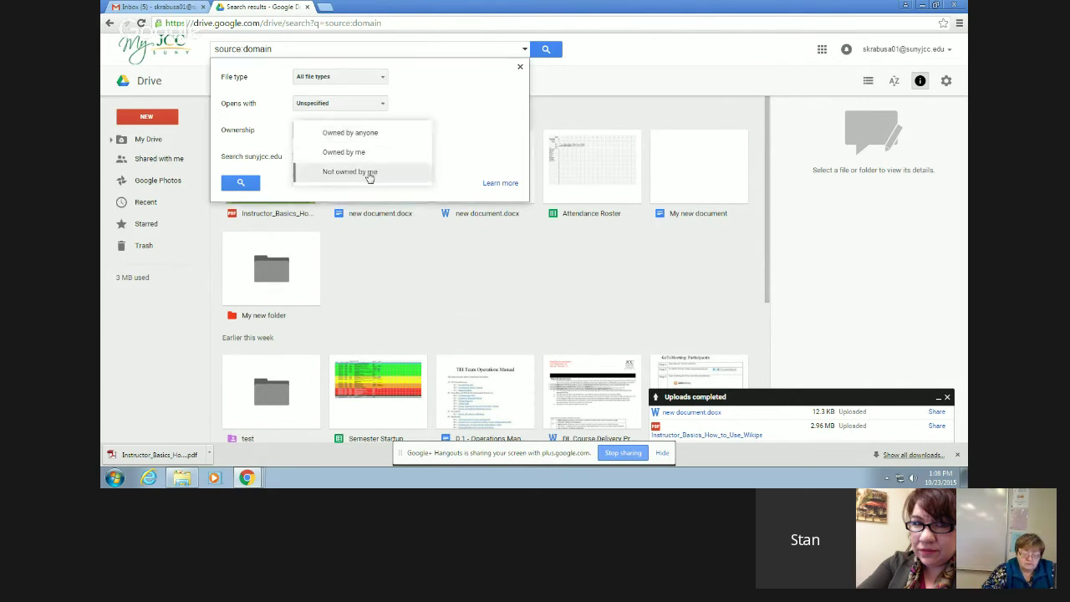
click(420, 109)
- Search for files 'Not owned by me', then return to My Drive
click(375, 136)
click(362, 173)
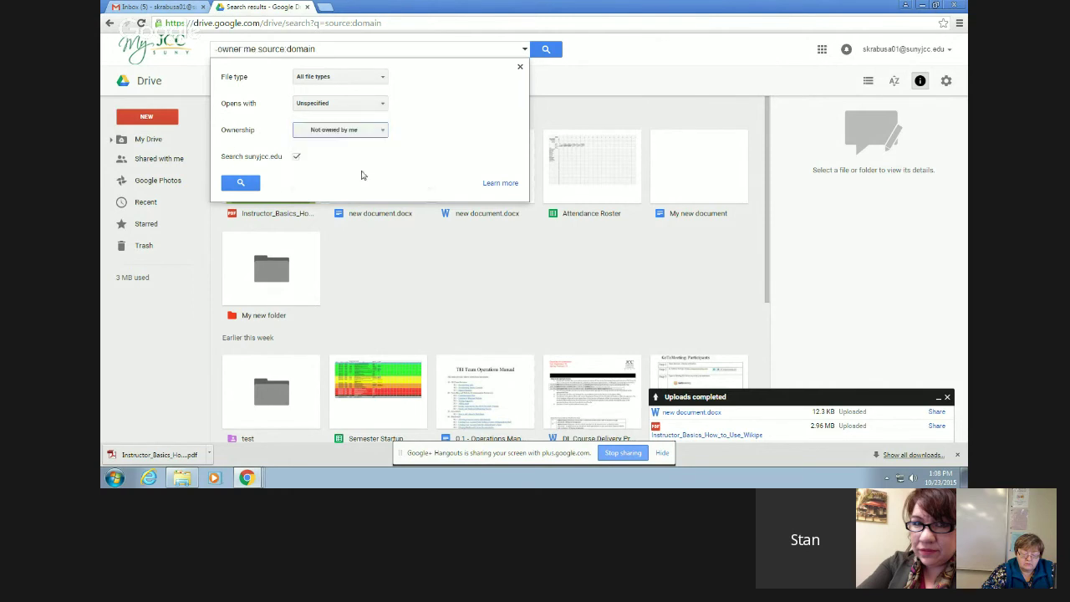
click(228, 187)
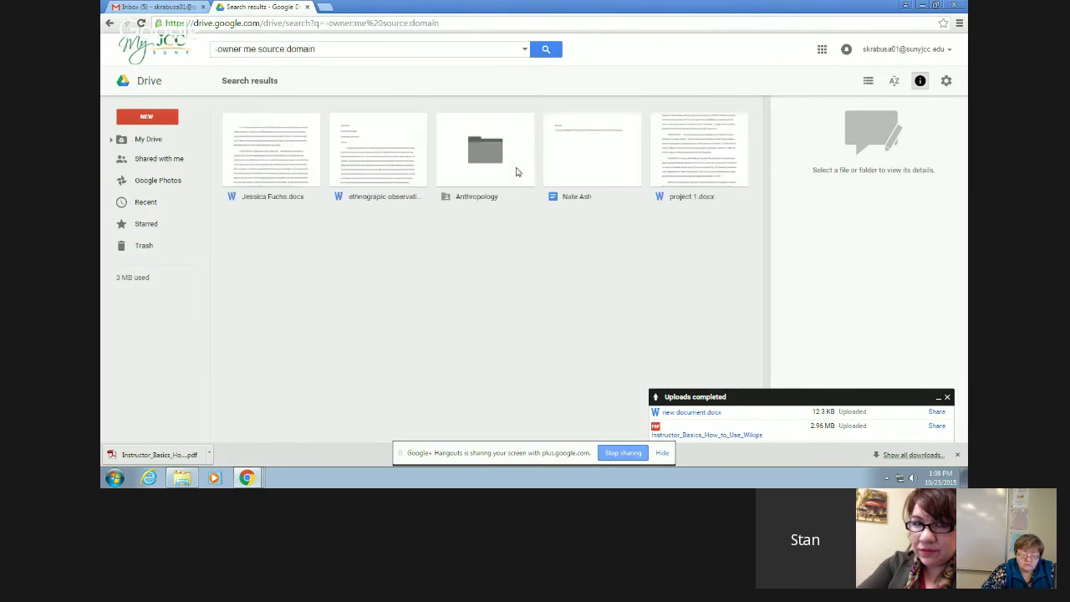
click(524, 48)
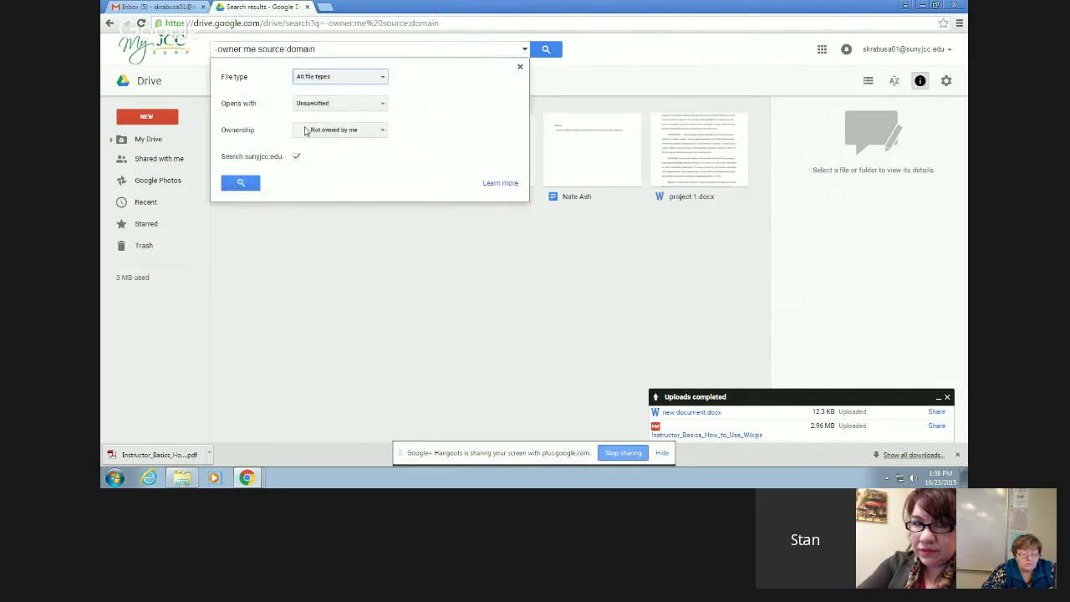
click(240, 182)
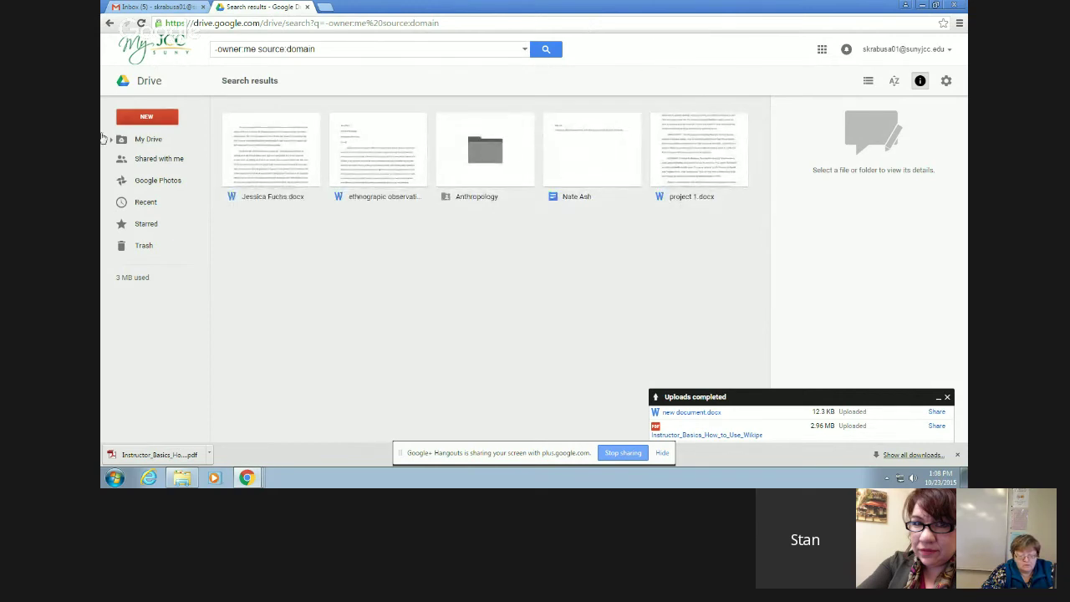
click(143, 140)
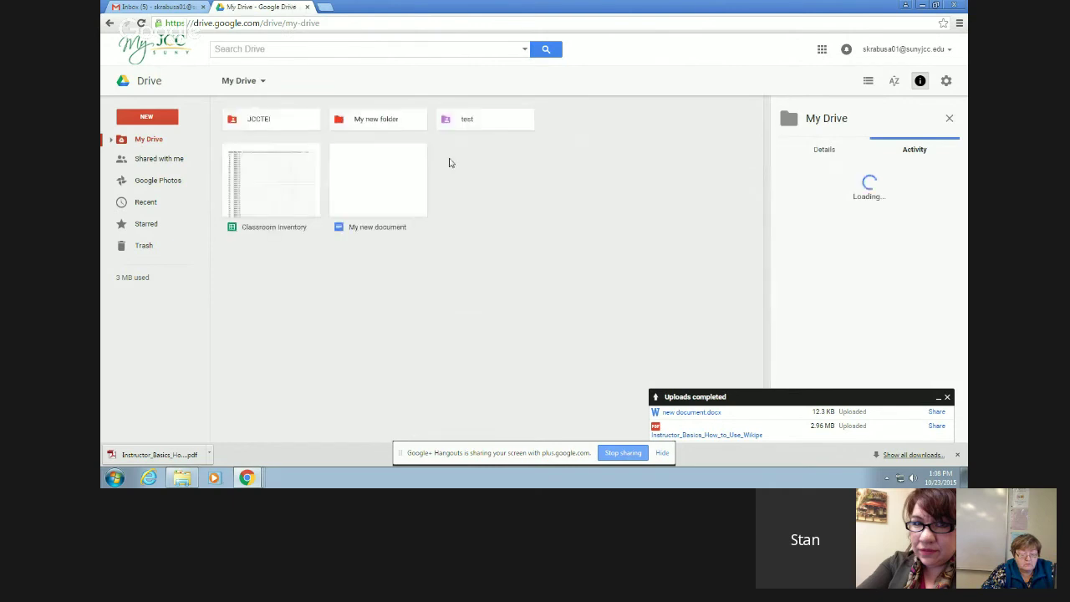
- In My new folder, give Jamestown Community College 'Can comment' access to the Instructor Basics PDF
double_click(376, 121)
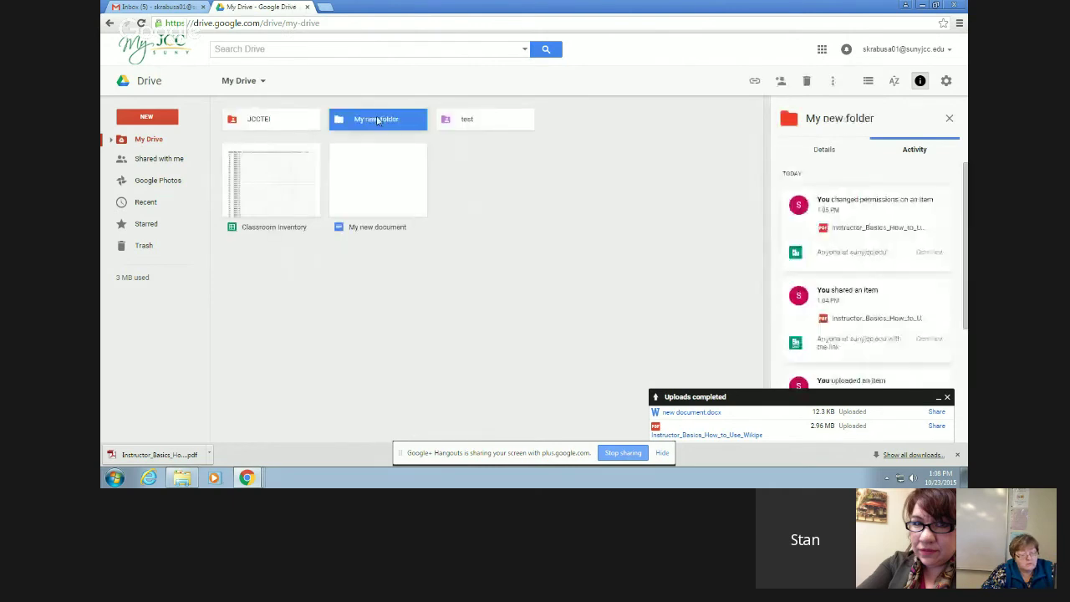
right_click(265, 151)
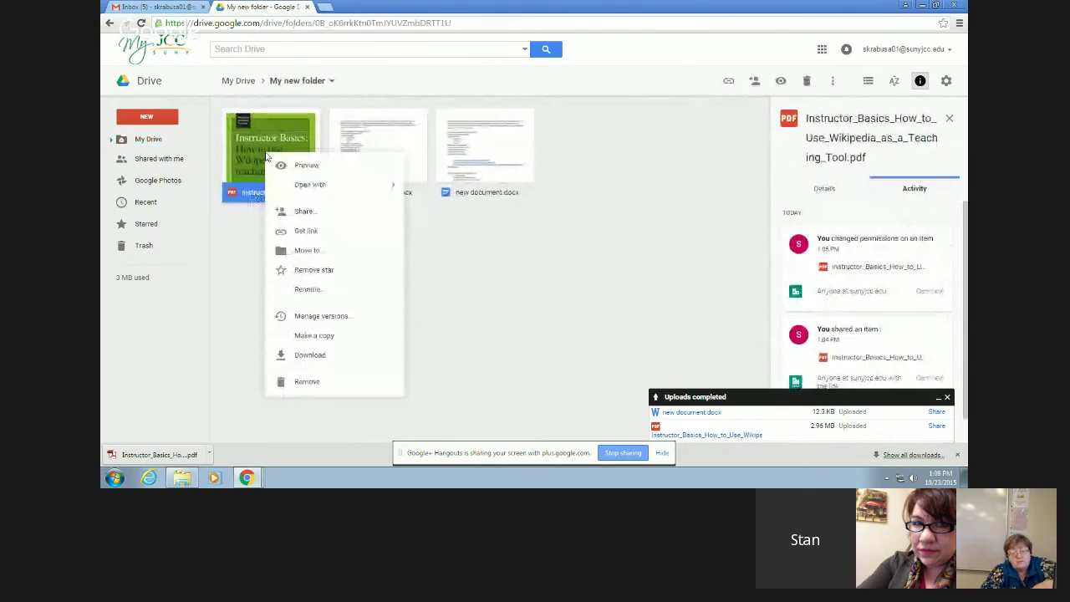
click(323, 215)
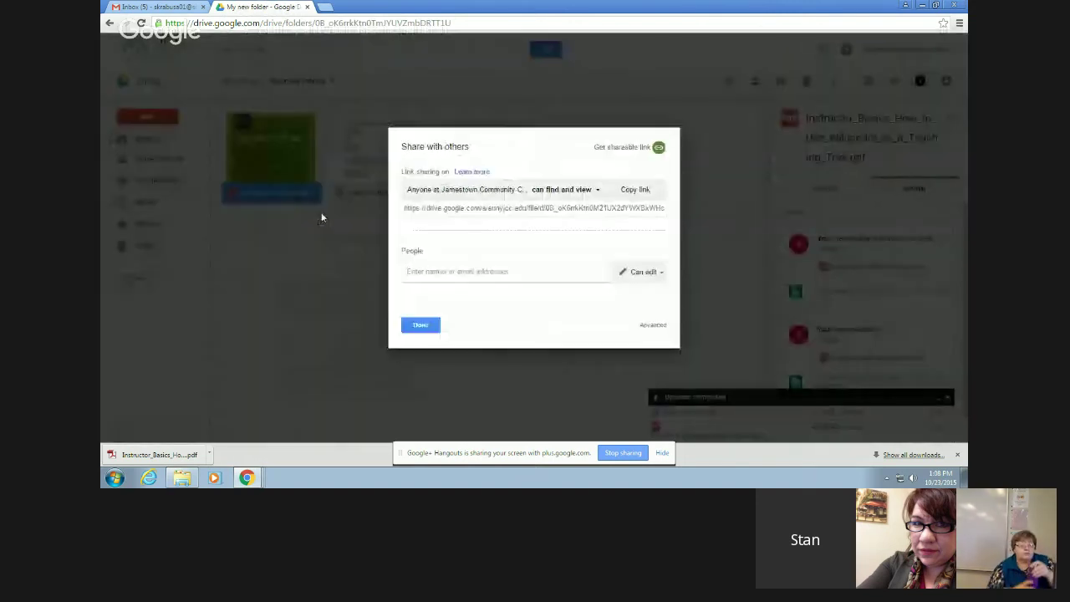
click(596, 191)
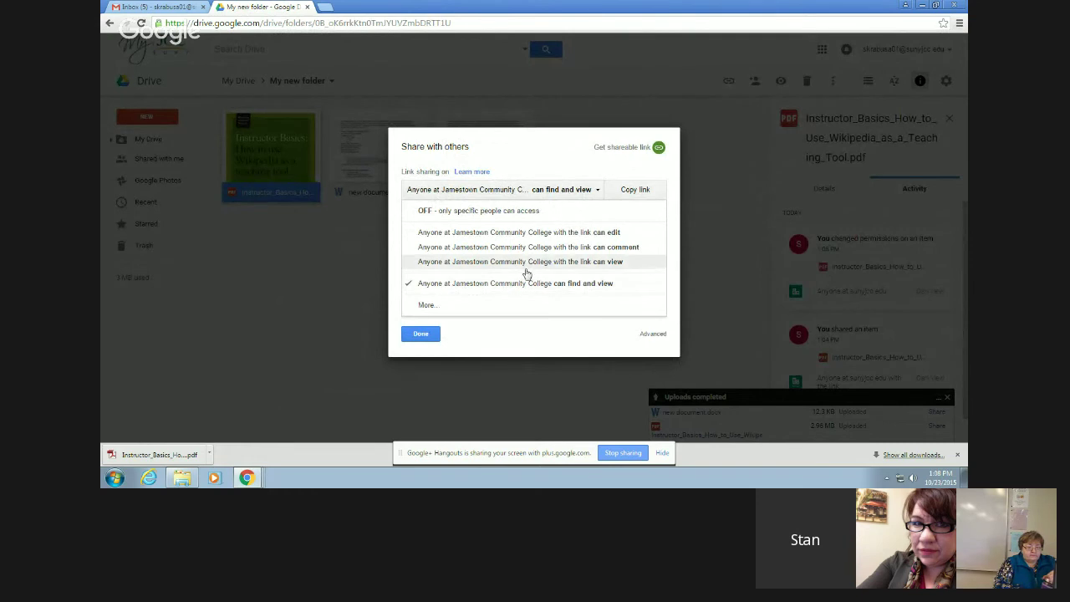
click(426, 306)
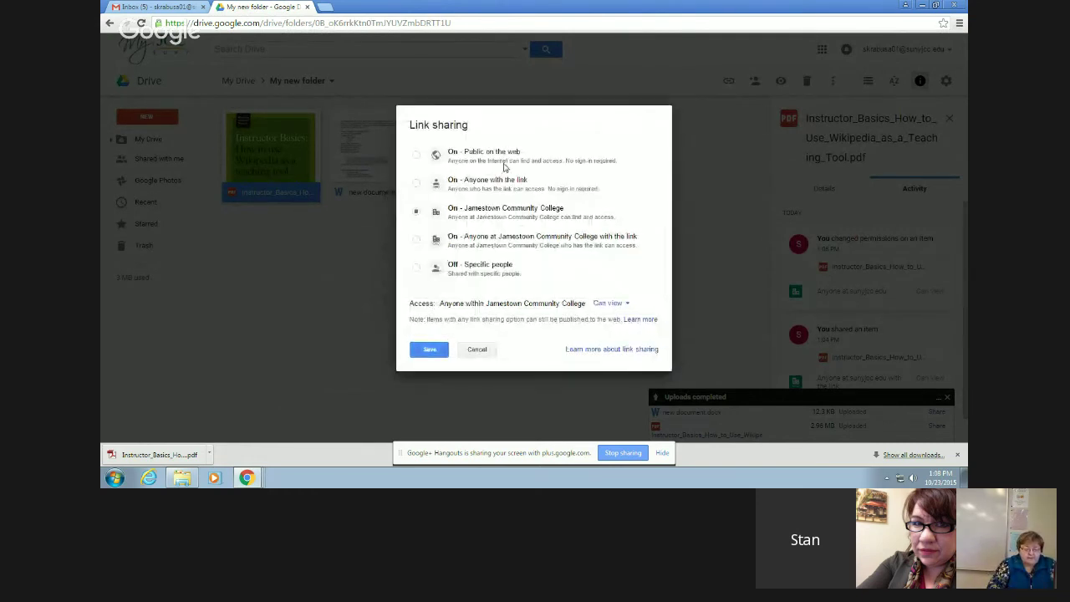
click(624, 305)
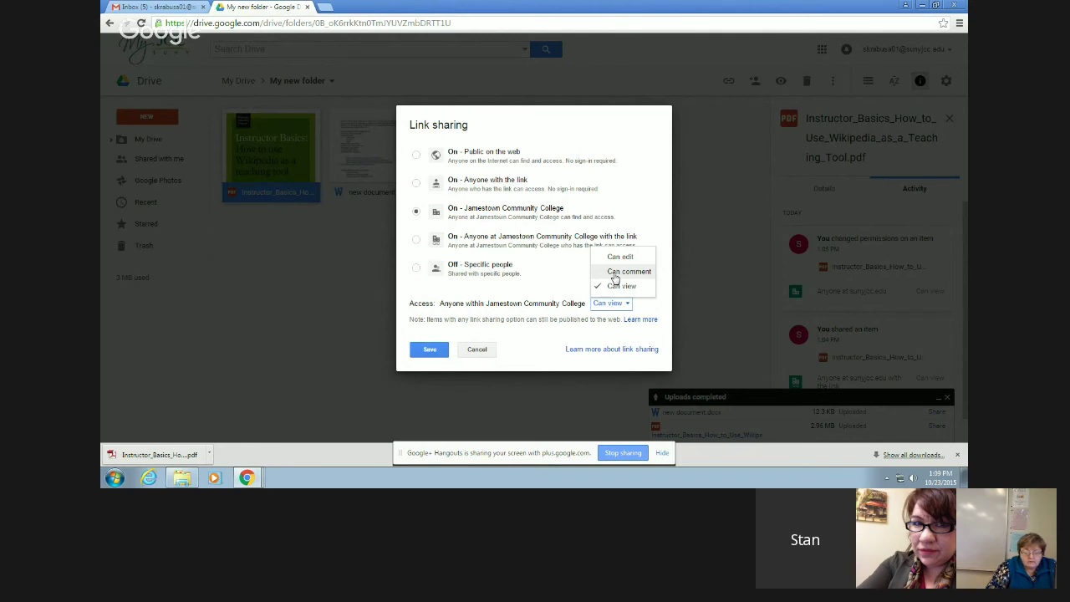
click(615, 274)
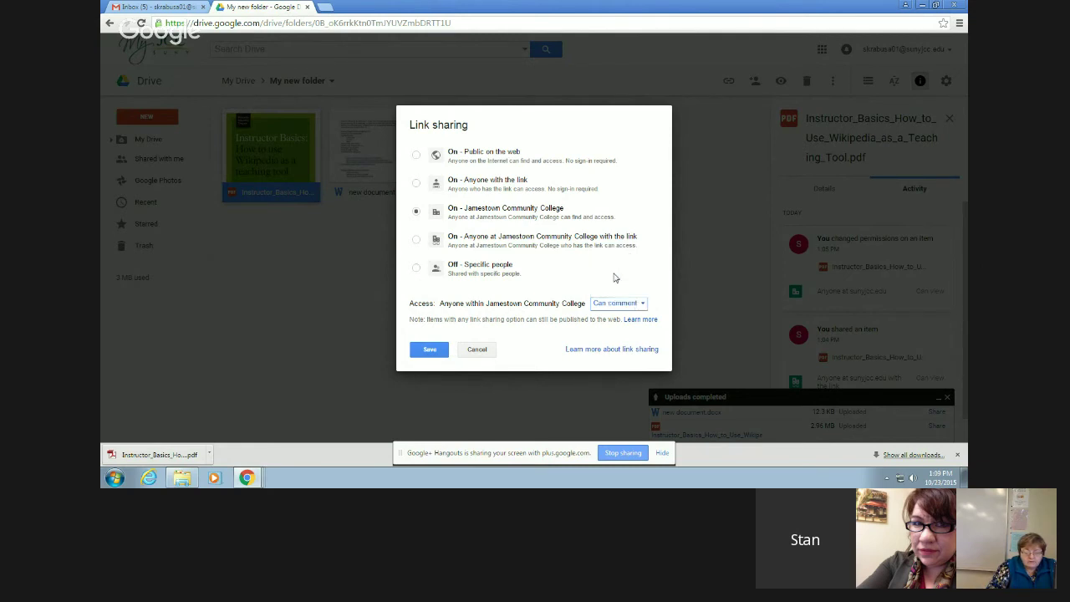
click(430, 350)
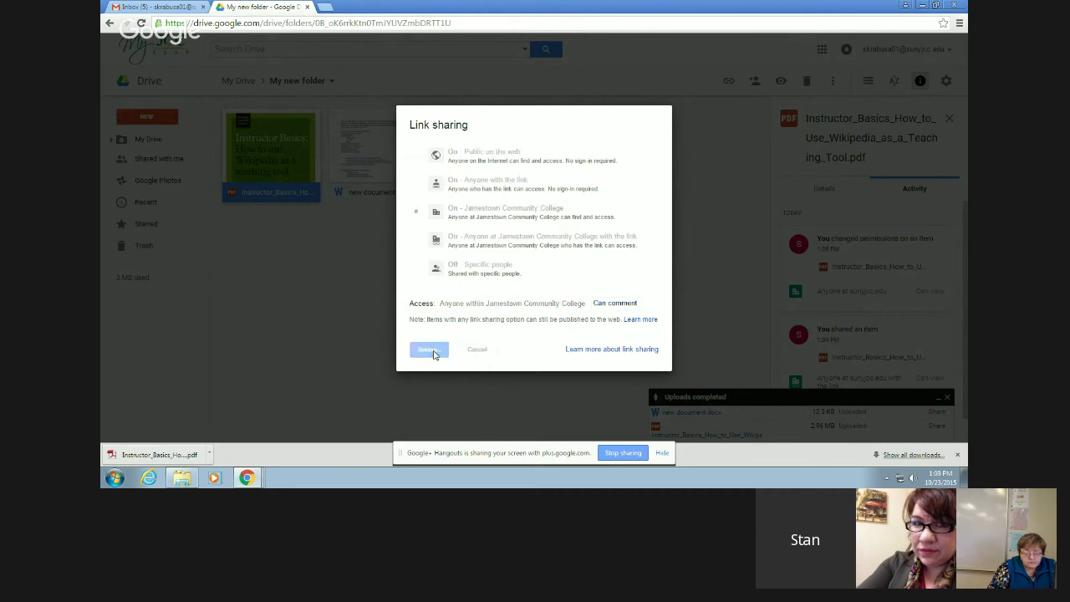
click(426, 325)
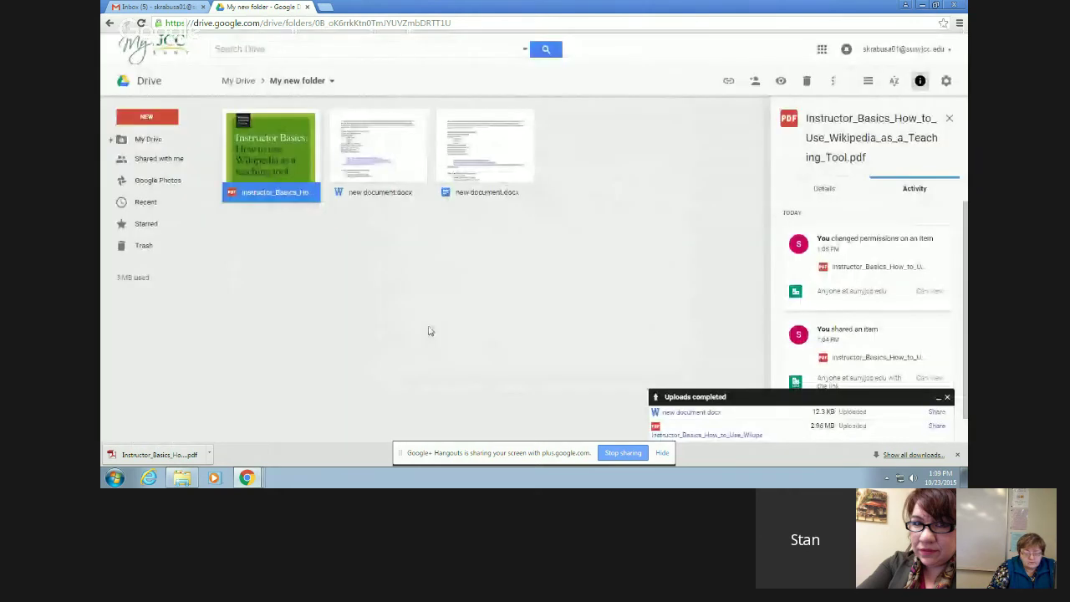
right_click(284, 157)
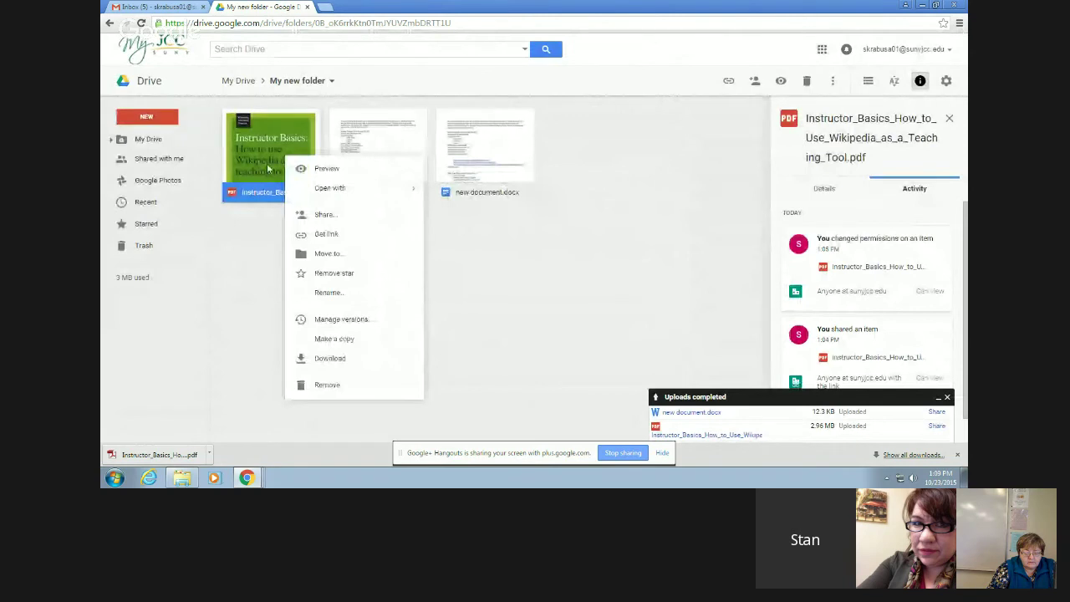
click(263, 161)
double_click(264, 161)
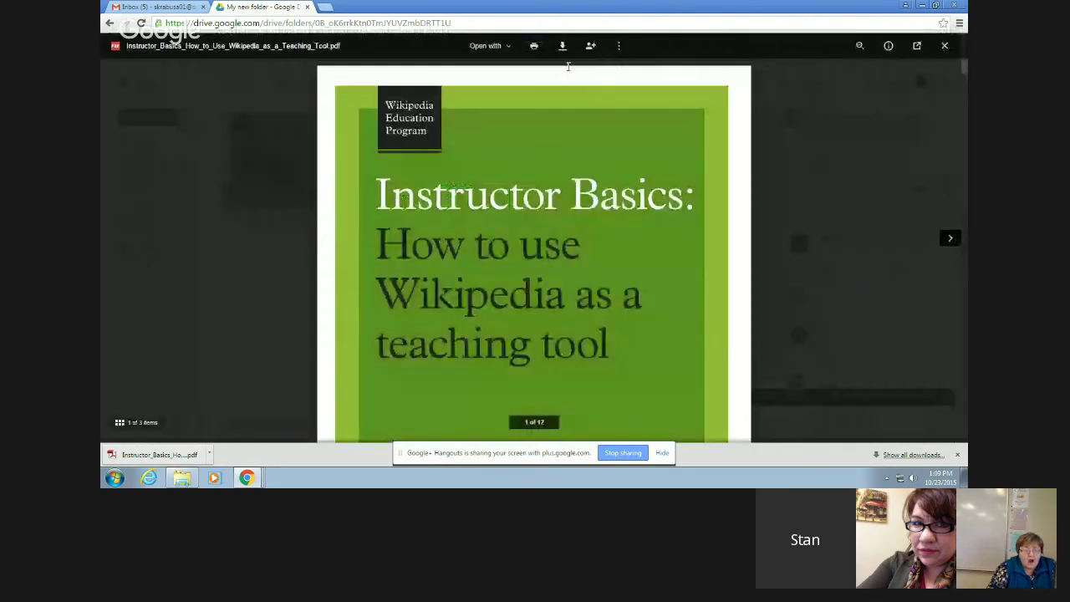
click(617, 49)
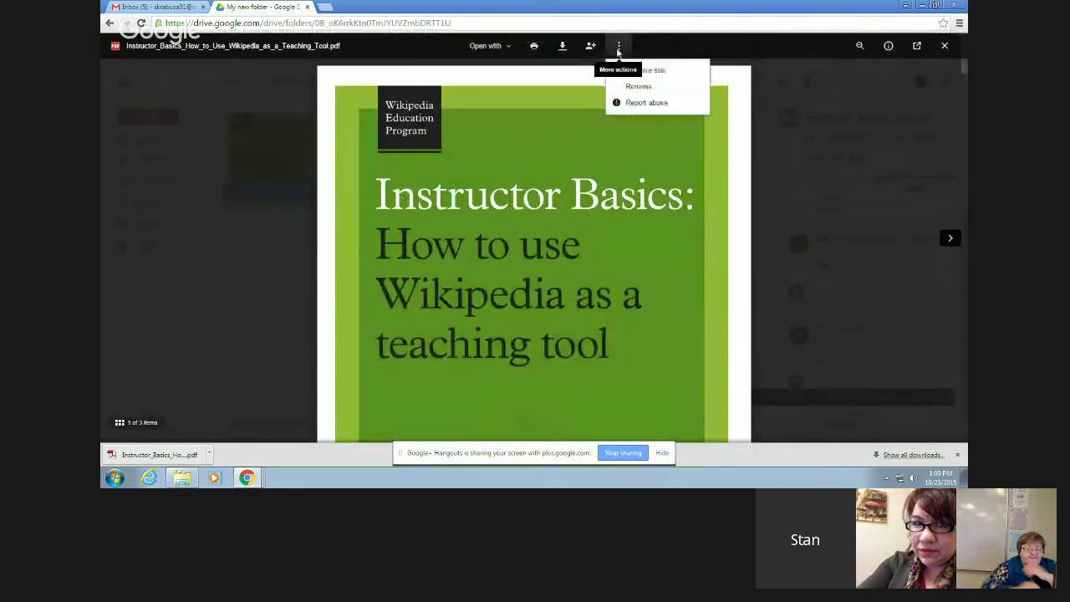
click(493, 46)
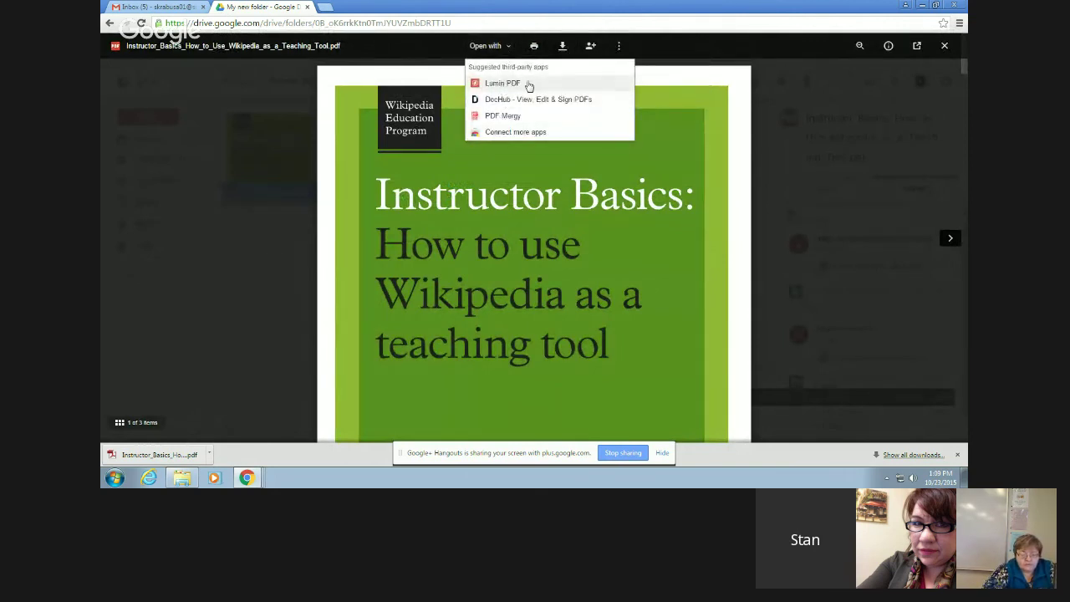
click(678, 67)
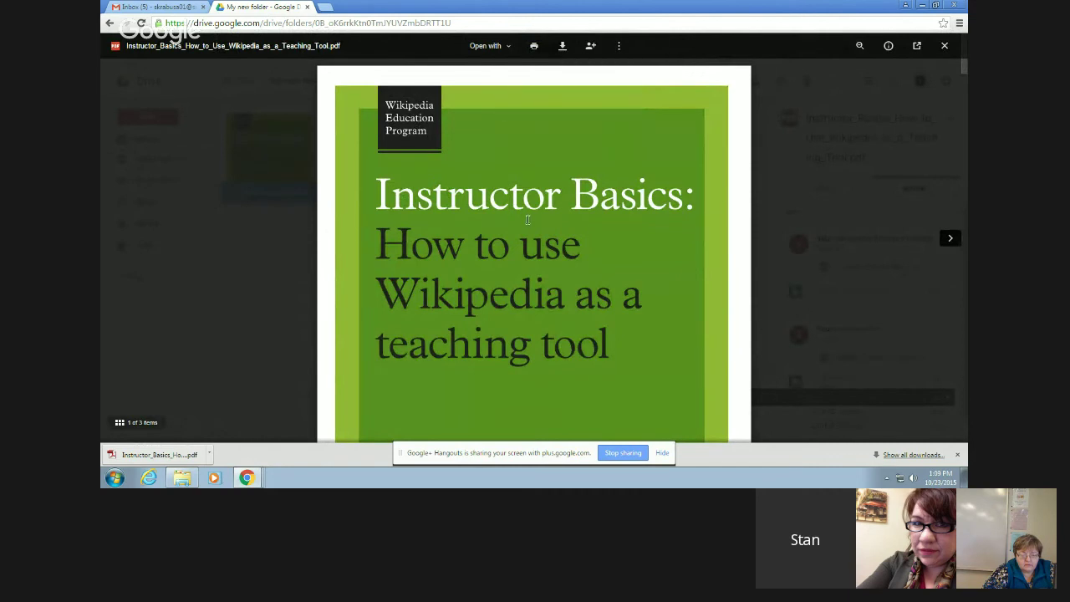
scroll(527, 220, down, 1)
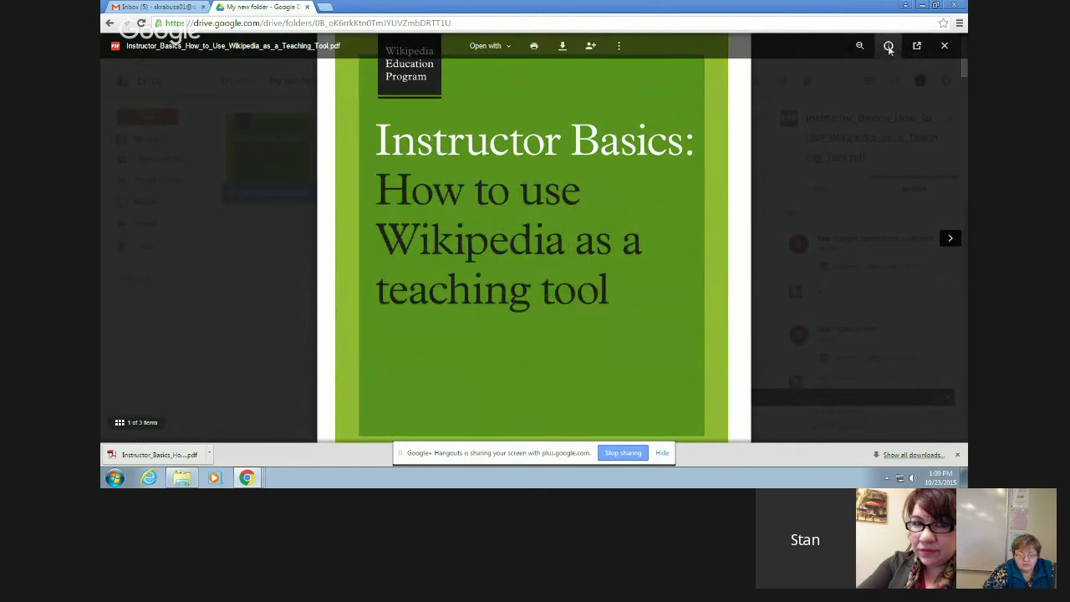
click(889, 46)
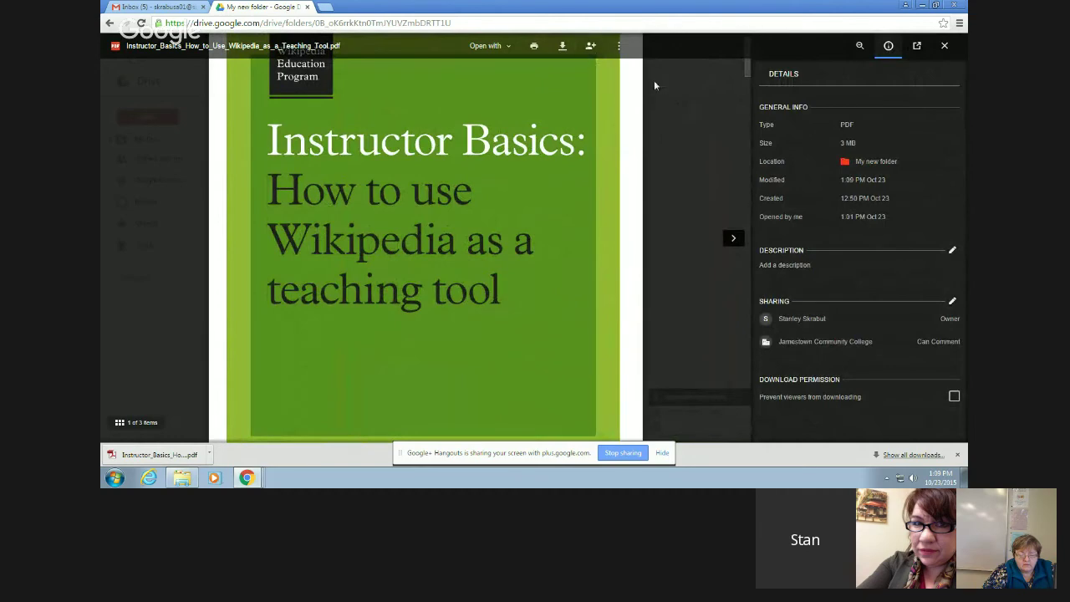
click(653, 80)
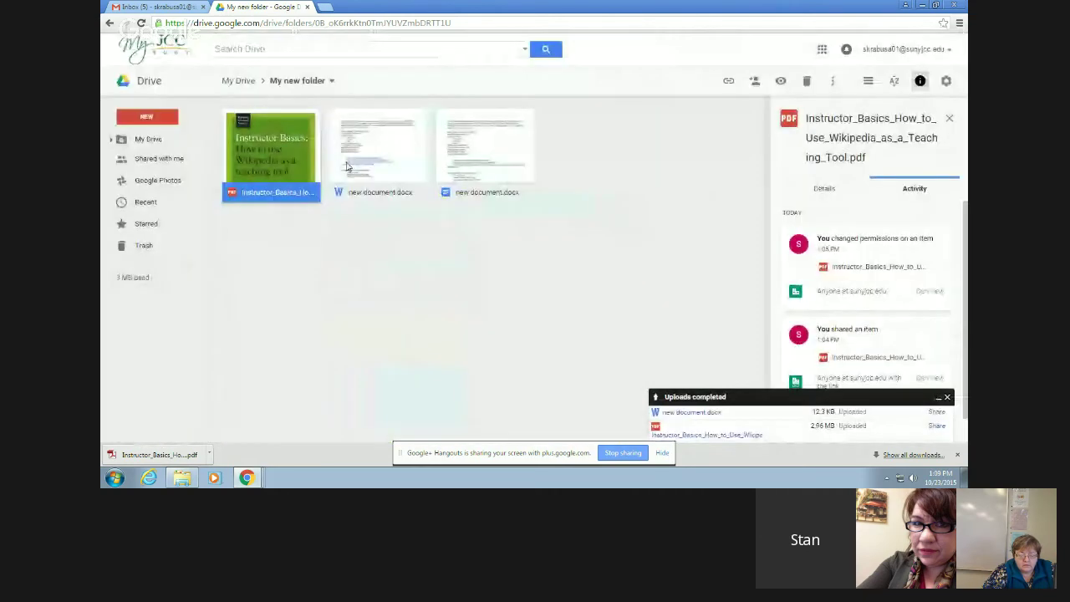
- Turn on a Jamestown Community College link with 'can edit' access for My new document
click(240, 81)
double_click(483, 117)
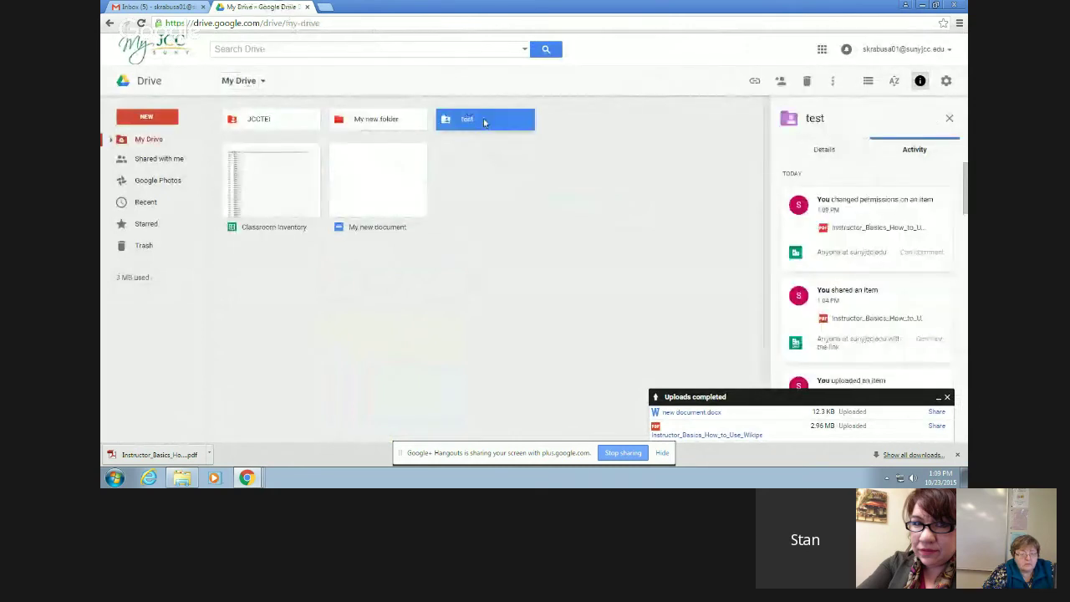
click(232, 81)
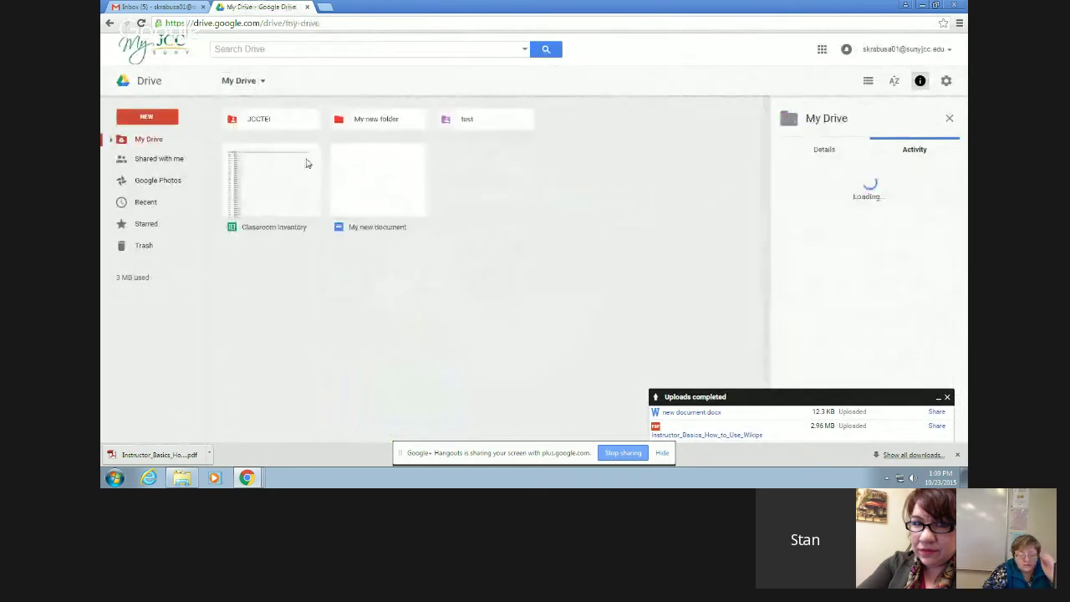
right_click(368, 198)
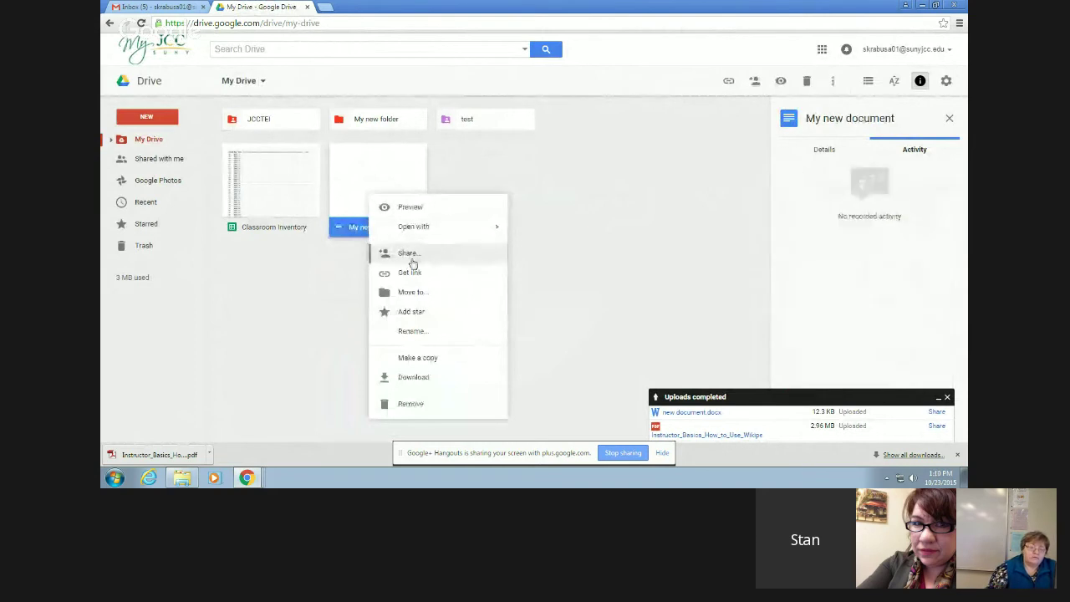
click(410, 254)
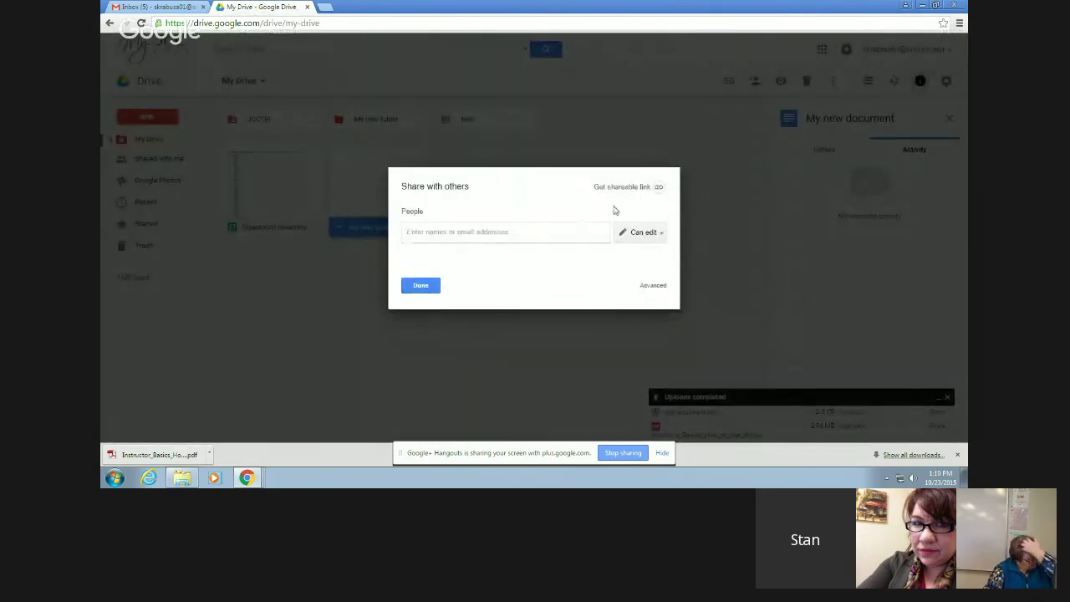
click(657, 187)
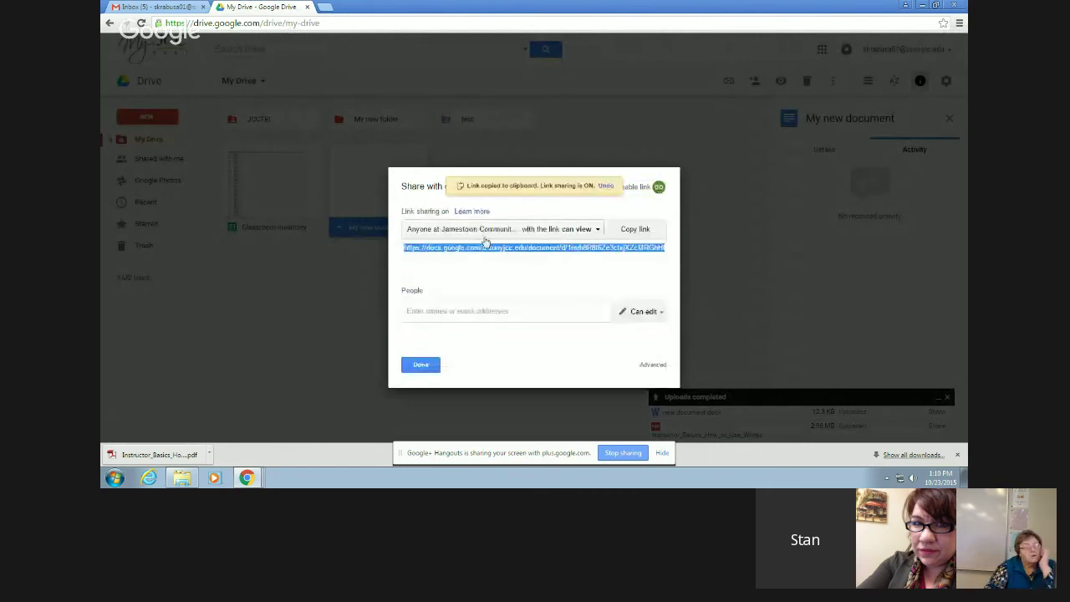
click(596, 230)
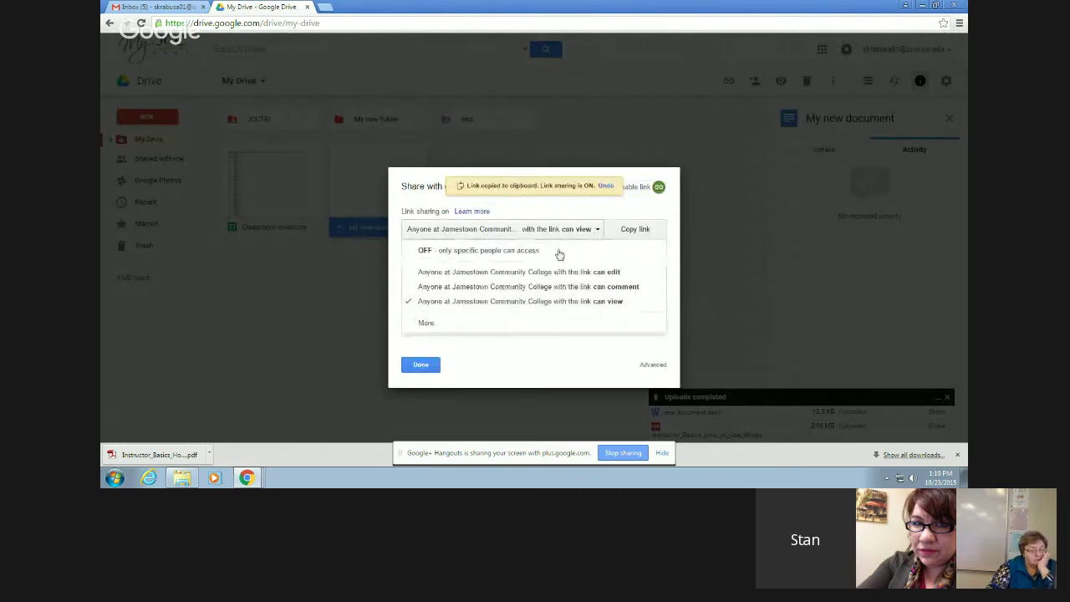
click(517, 274)
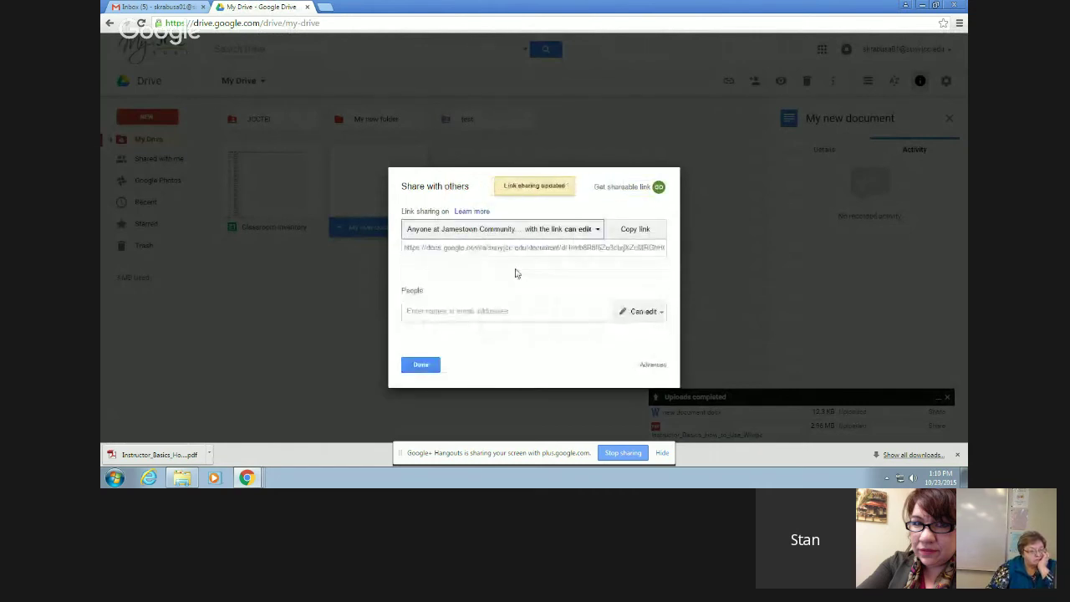
click(420, 364)
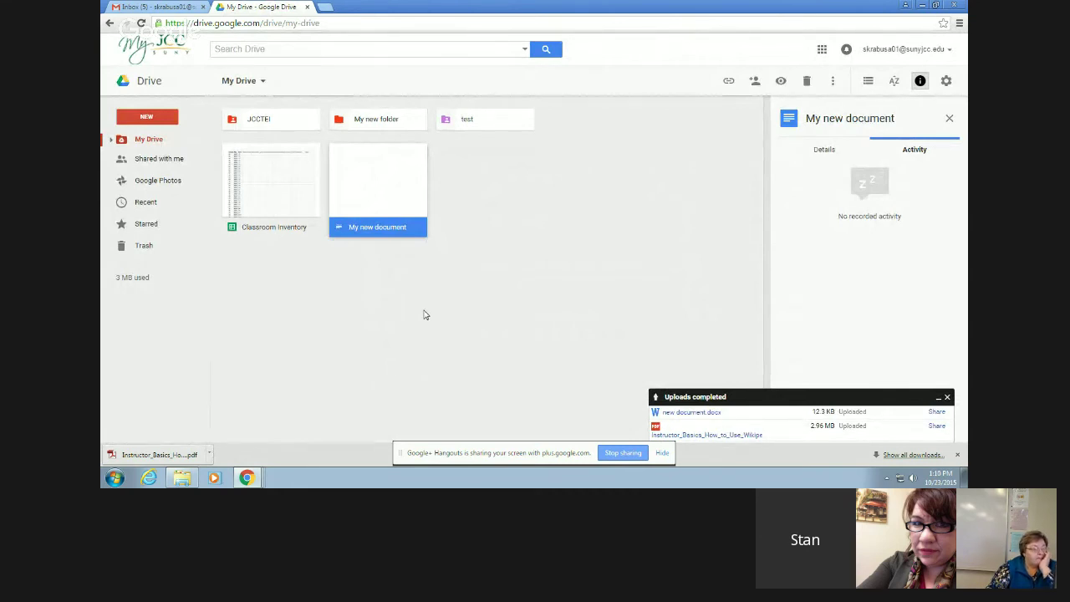
- List search results for files 'Not owned by me', then go back to My Drive
click(524, 48)
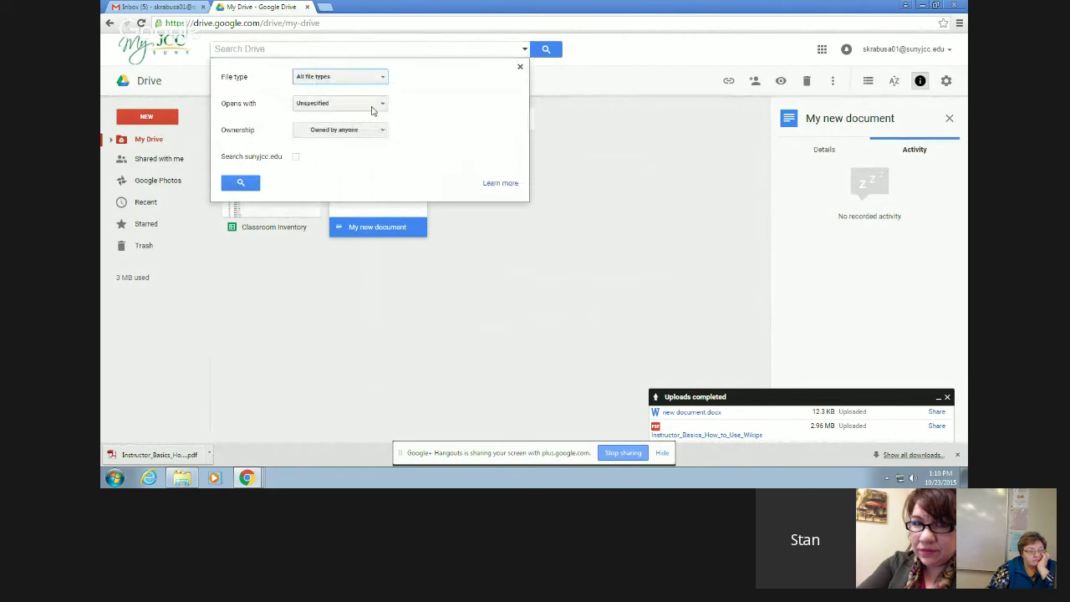
click(381, 132)
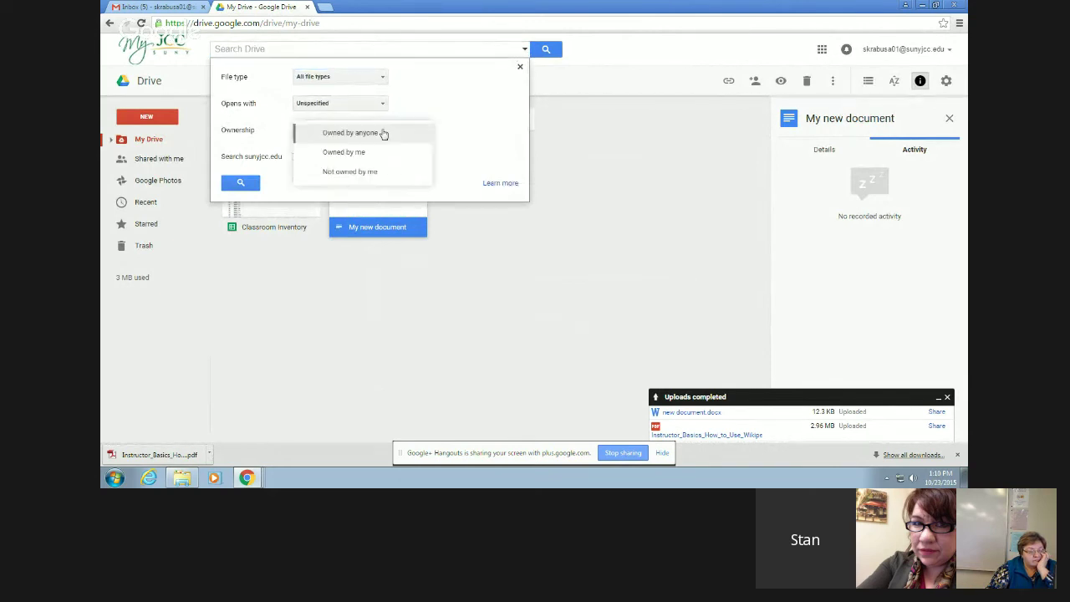
click(363, 174)
click(371, 134)
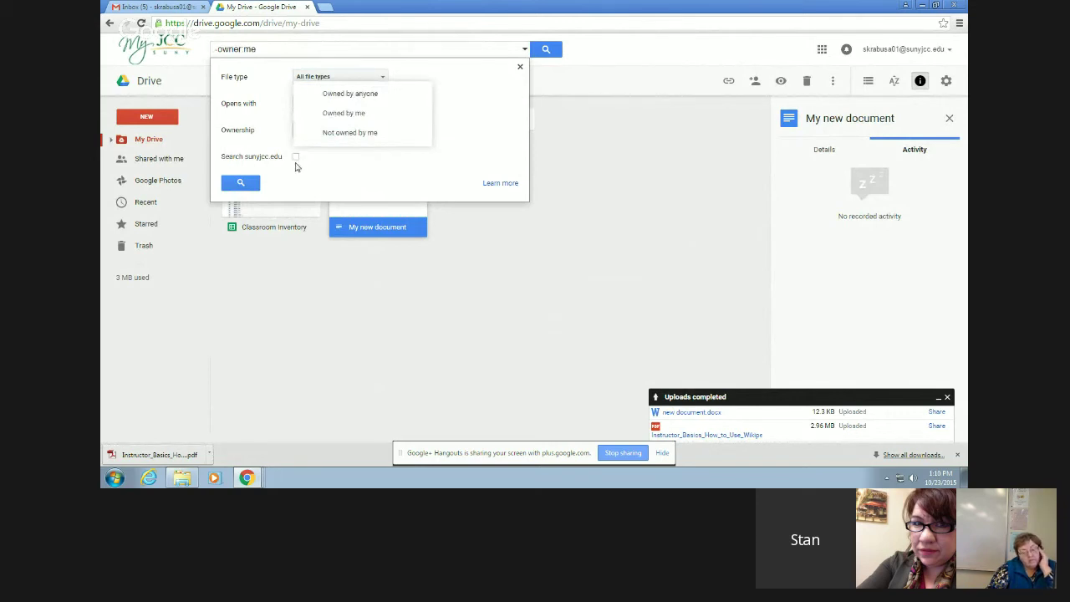
click(240, 182)
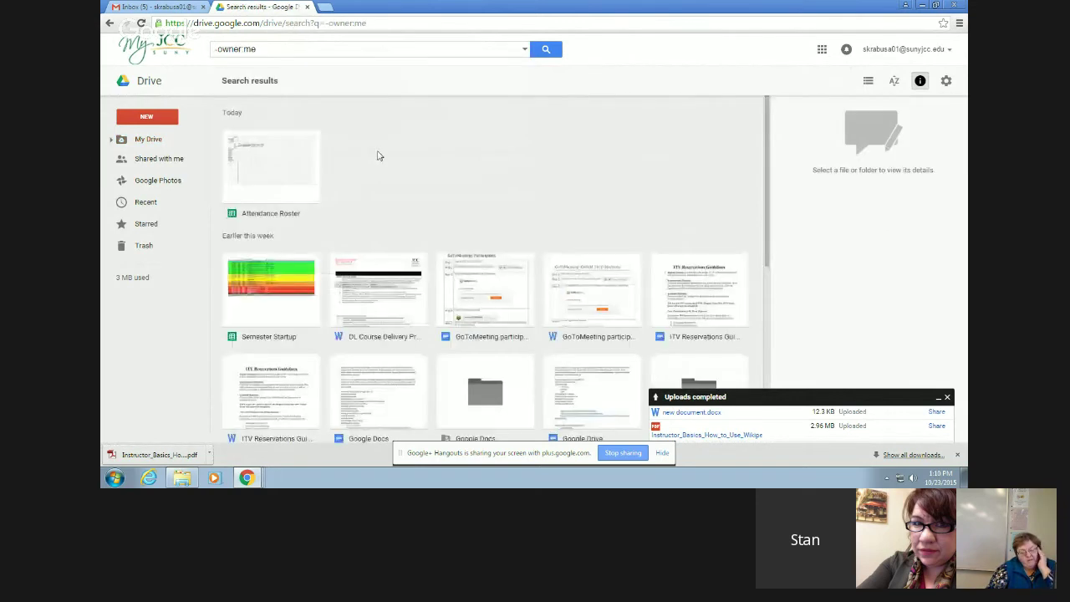
click(147, 140)
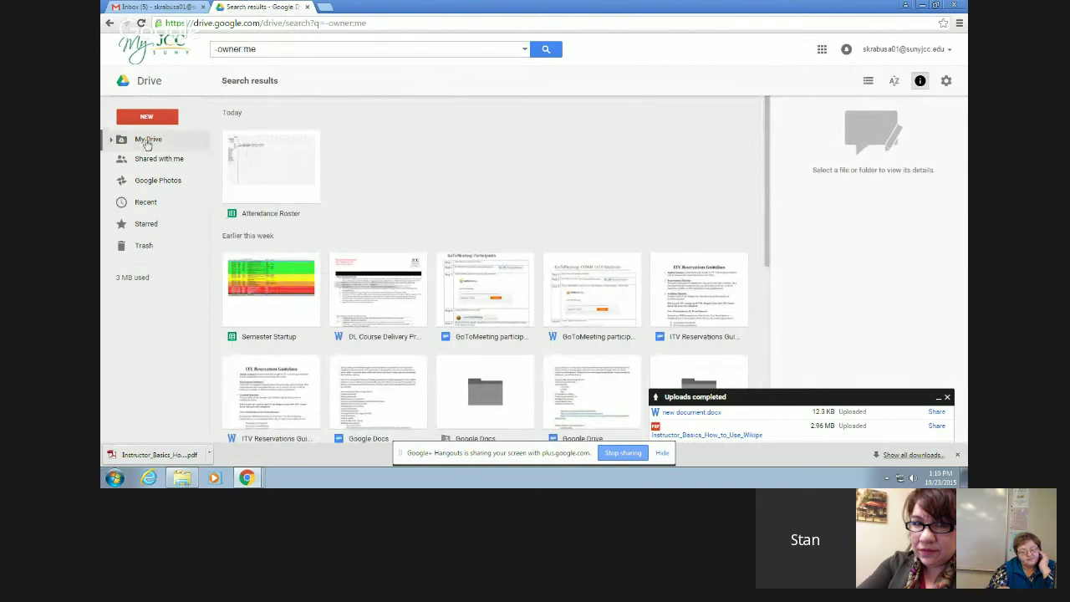
- Open My new document and set link sharing to 'On - Jamestown Community College' with edit access
click(379, 191)
double_click(378, 192)
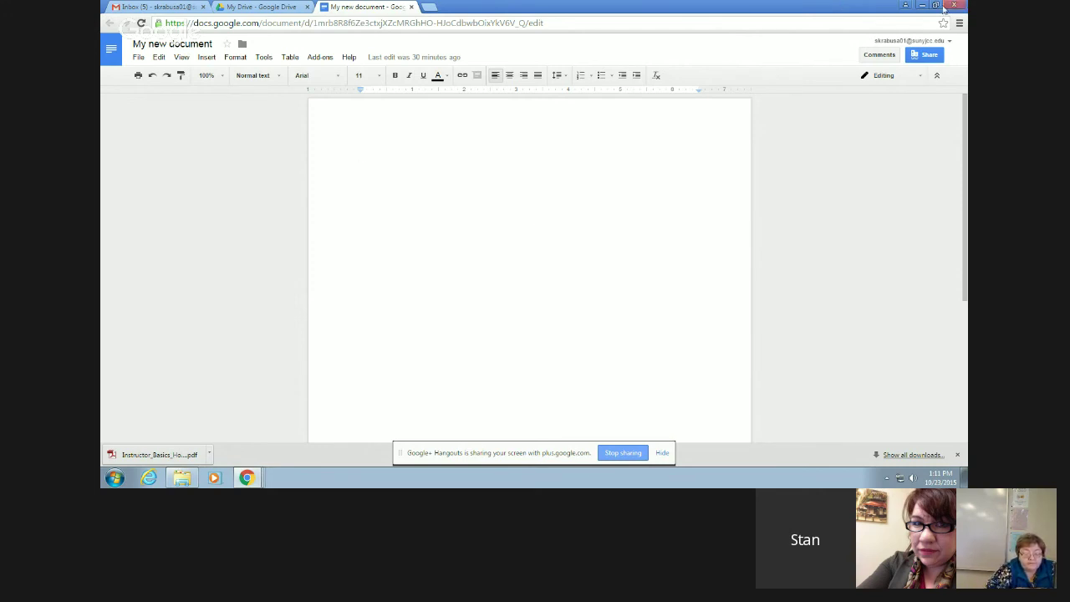
click(925, 55)
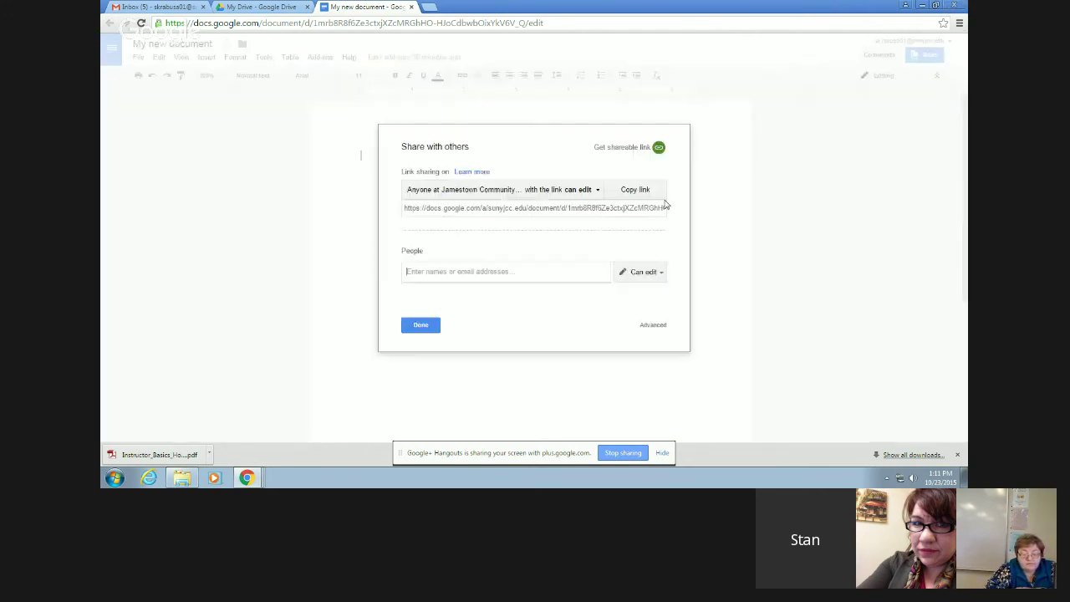
click(598, 191)
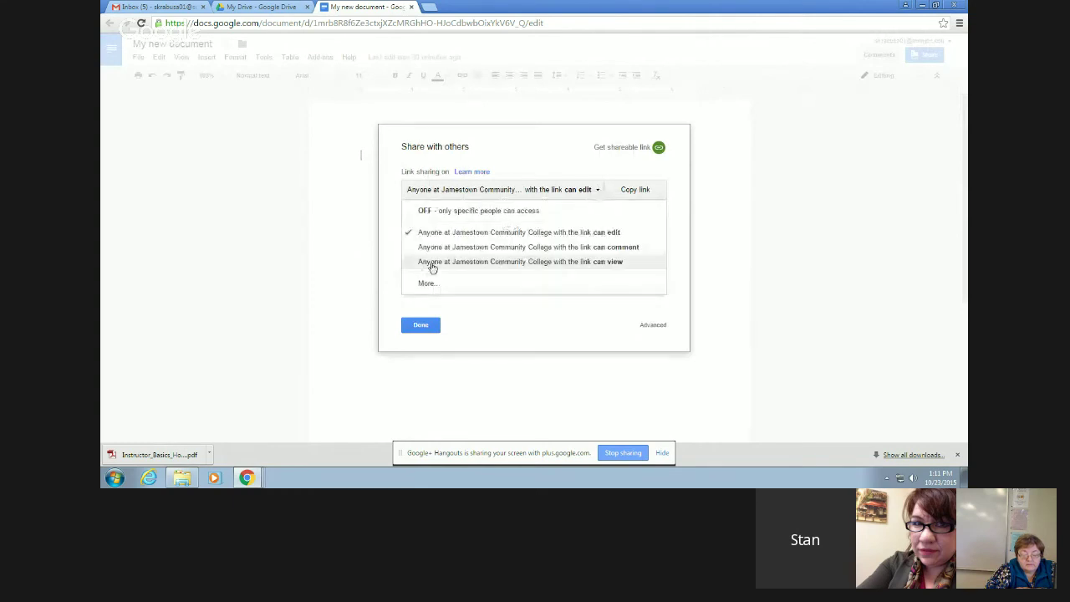
click(427, 284)
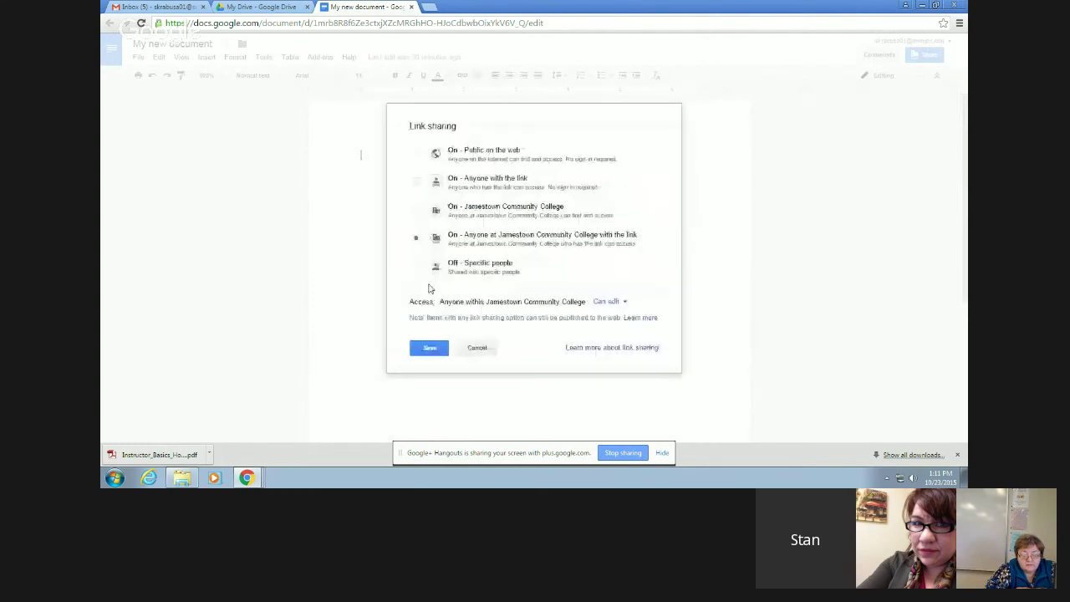
click(417, 211)
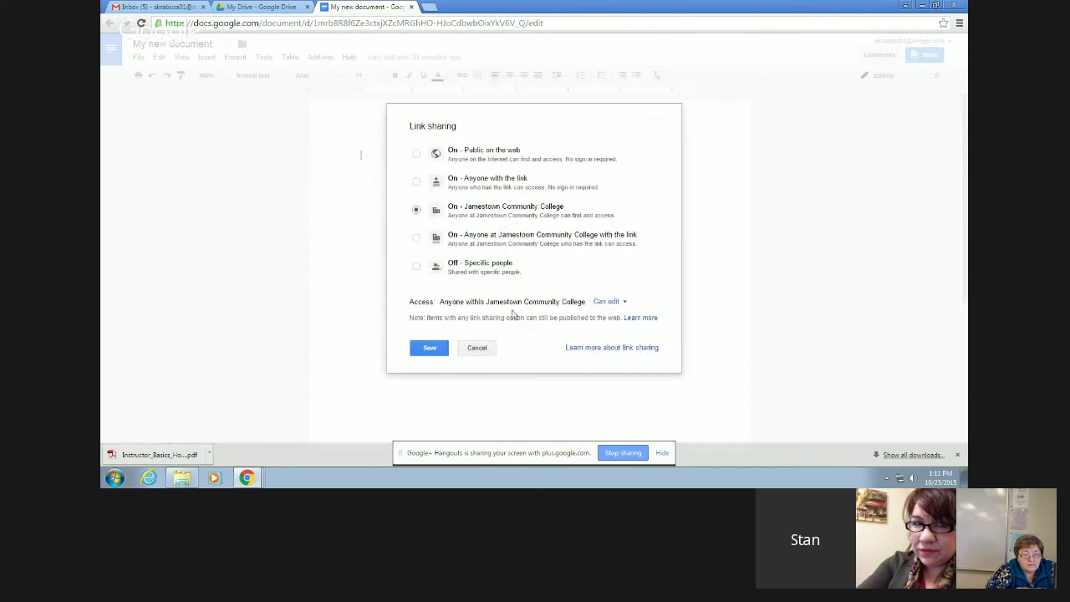
click(429, 349)
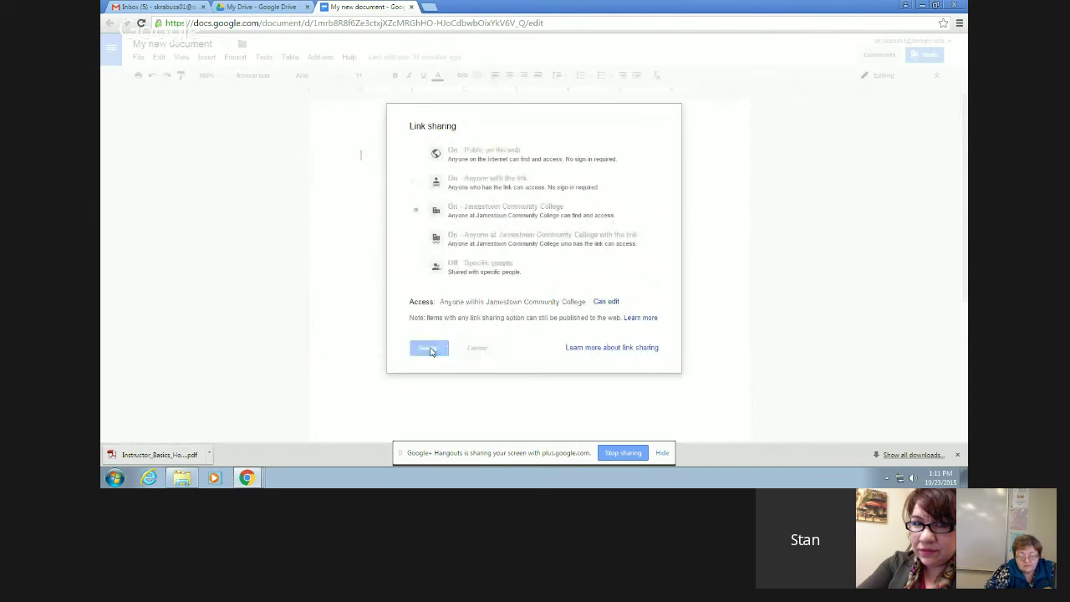
click(425, 327)
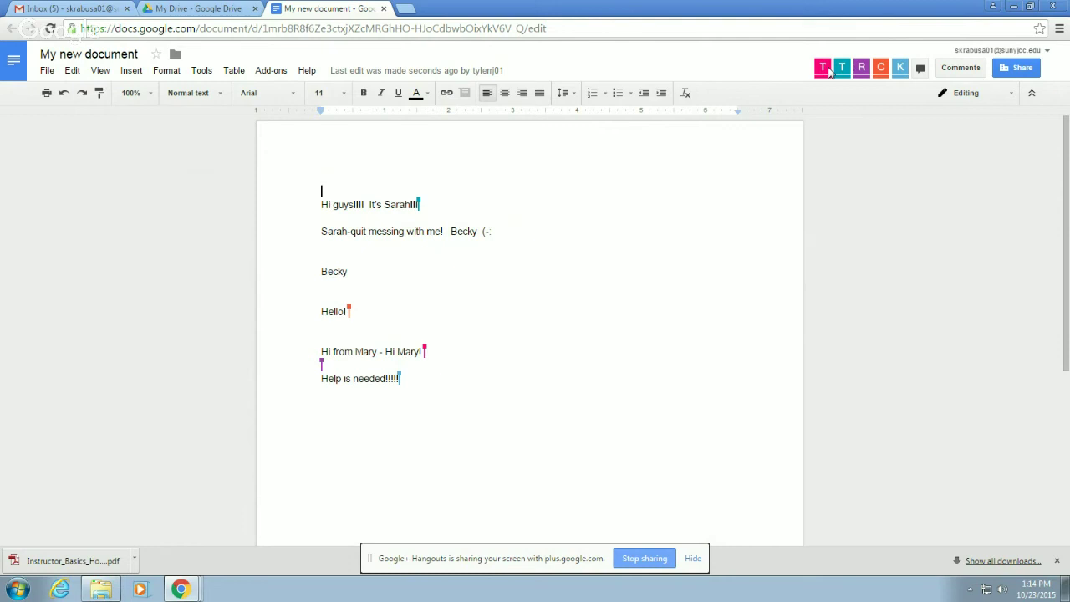
- Try 'Anyone with the link' in the document's link-sharing options, then cancel, keeping college-wide editing
click(1017, 67)
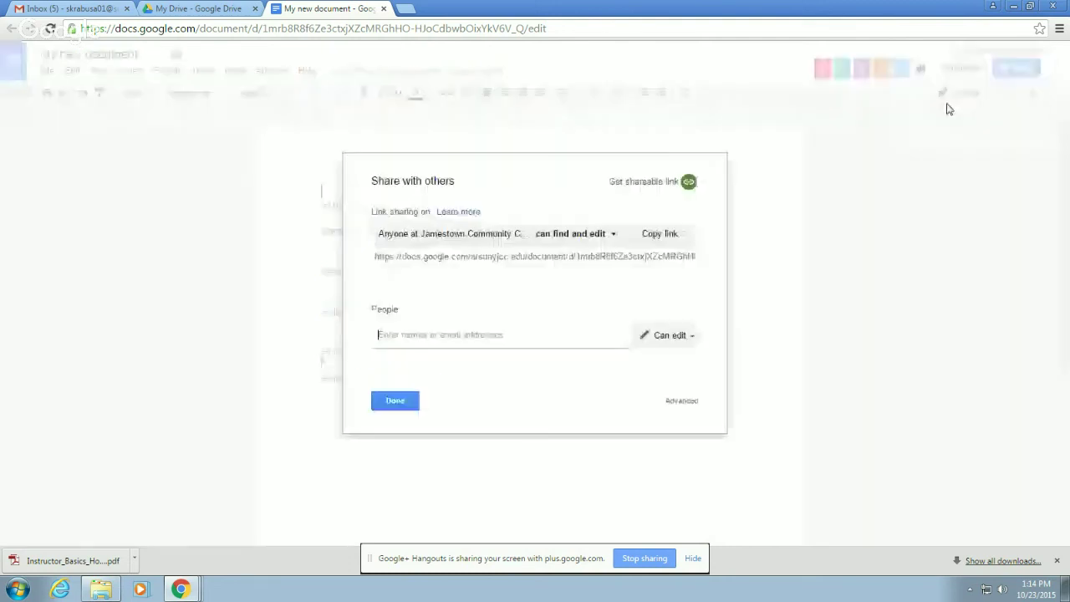
click(611, 235)
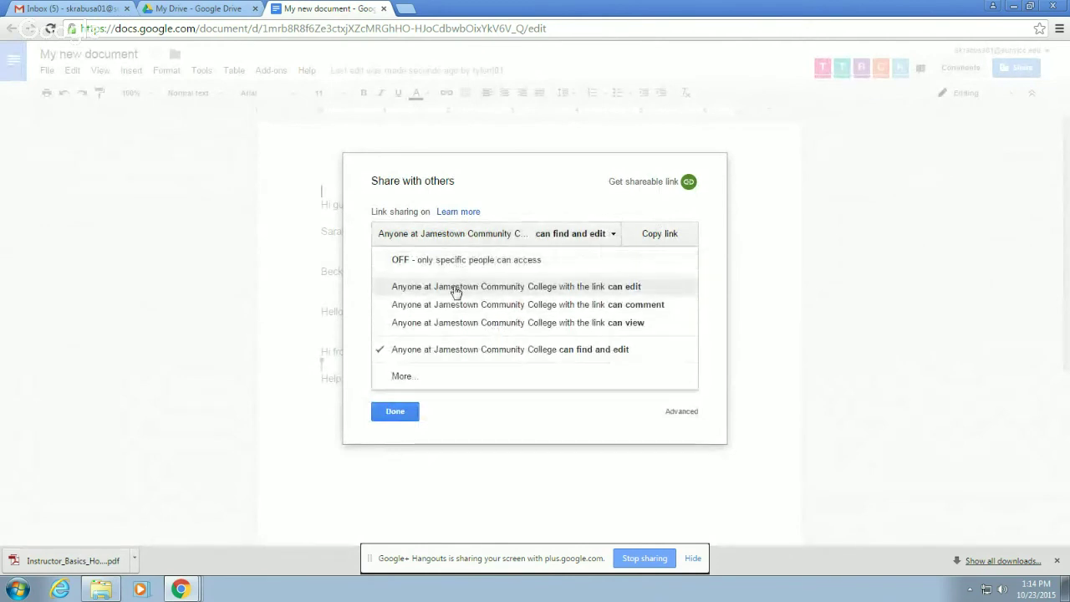
click(408, 380)
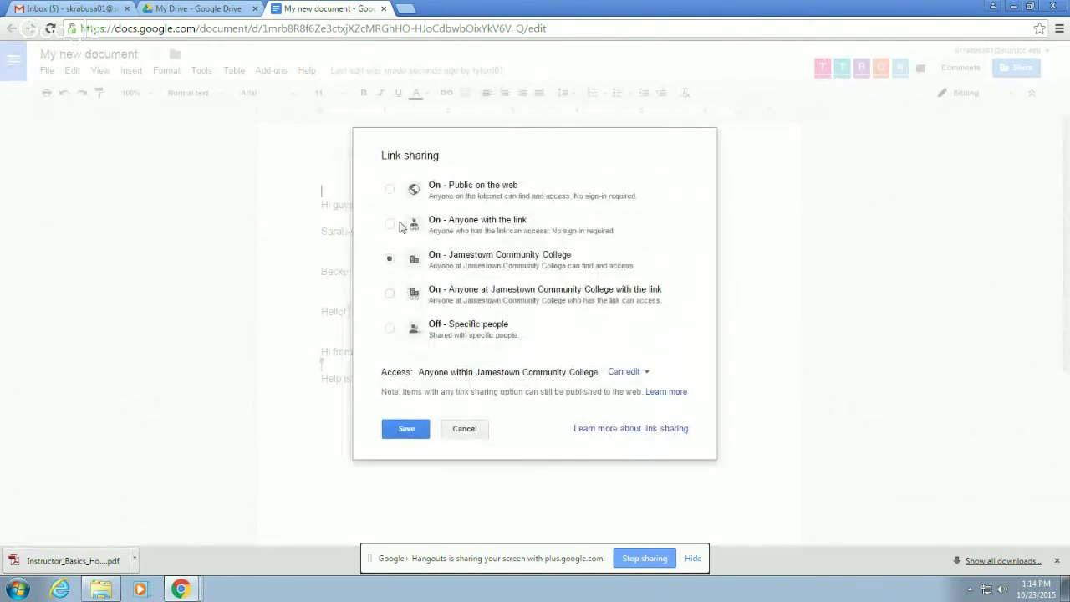
click(389, 224)
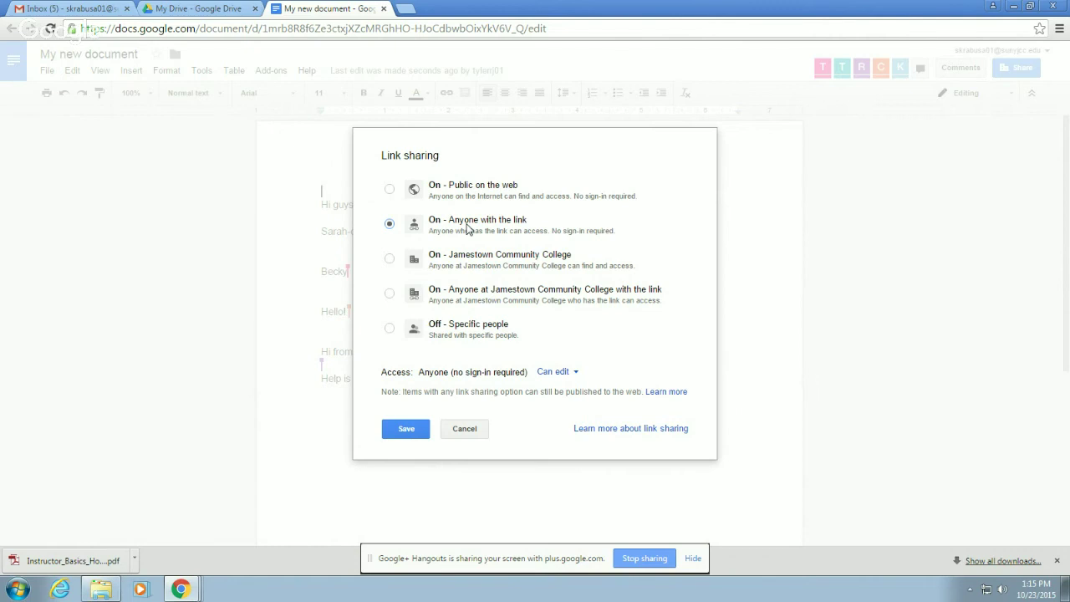
click(466, 430)
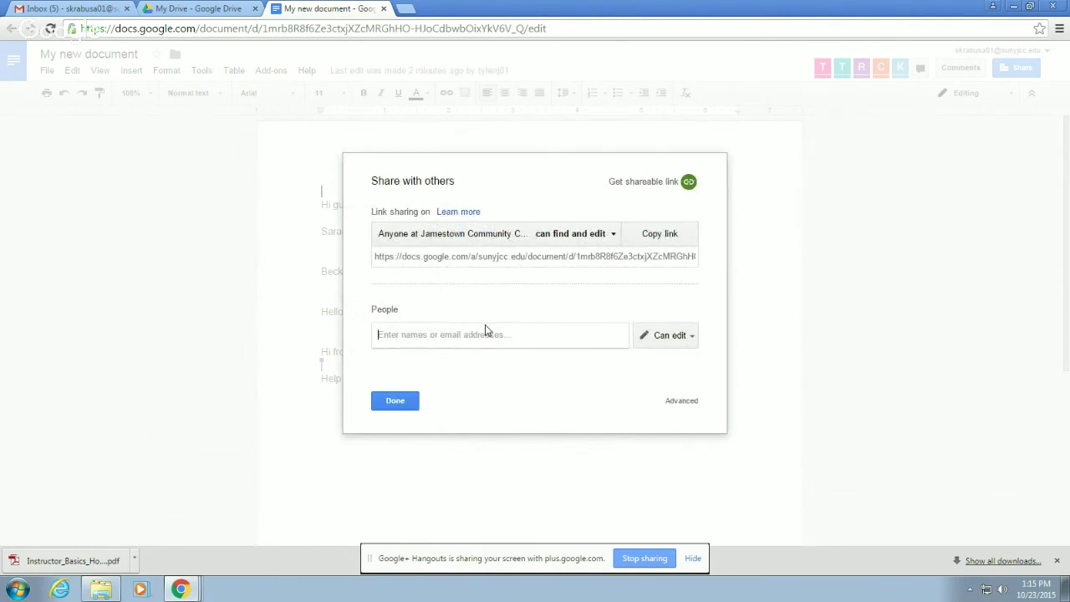
- Invite the suggested outside Gmail contact to edit, with the note 'Here is a doc', and send
text(stan)
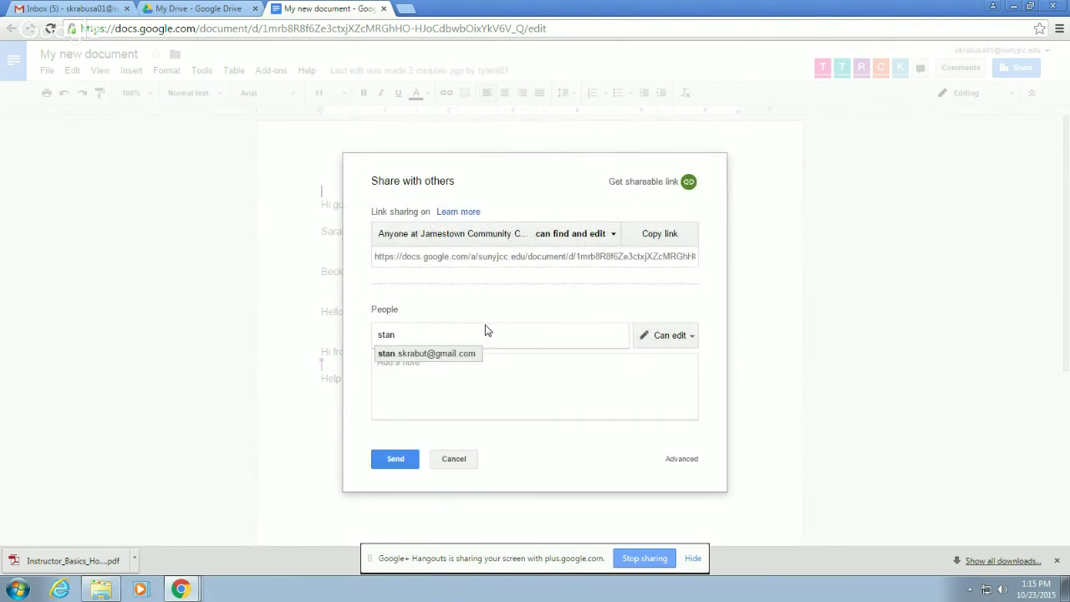
click(445, 356)
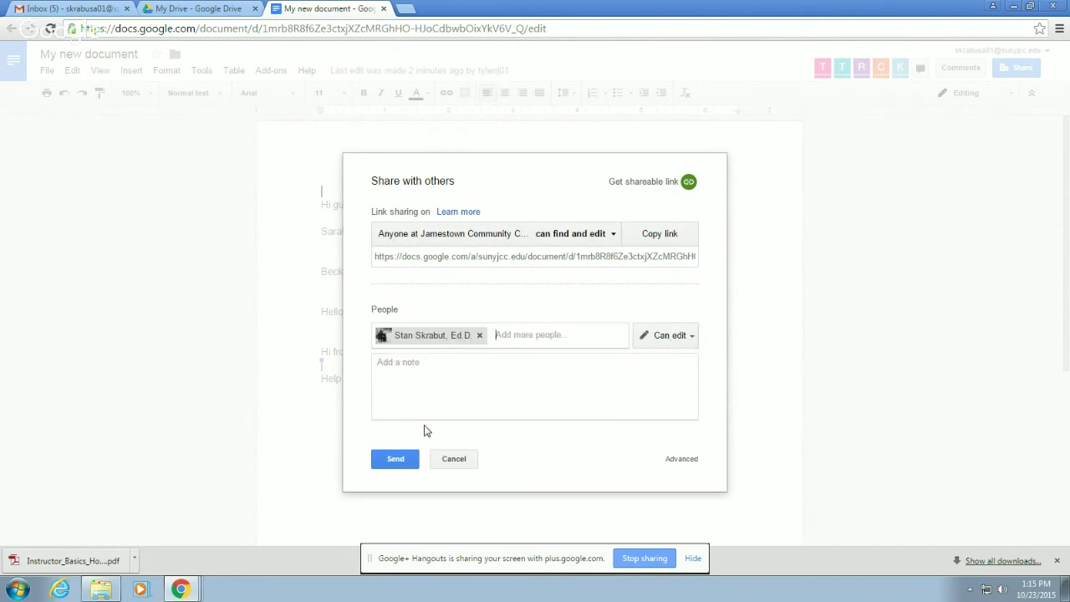
click(418, 388)
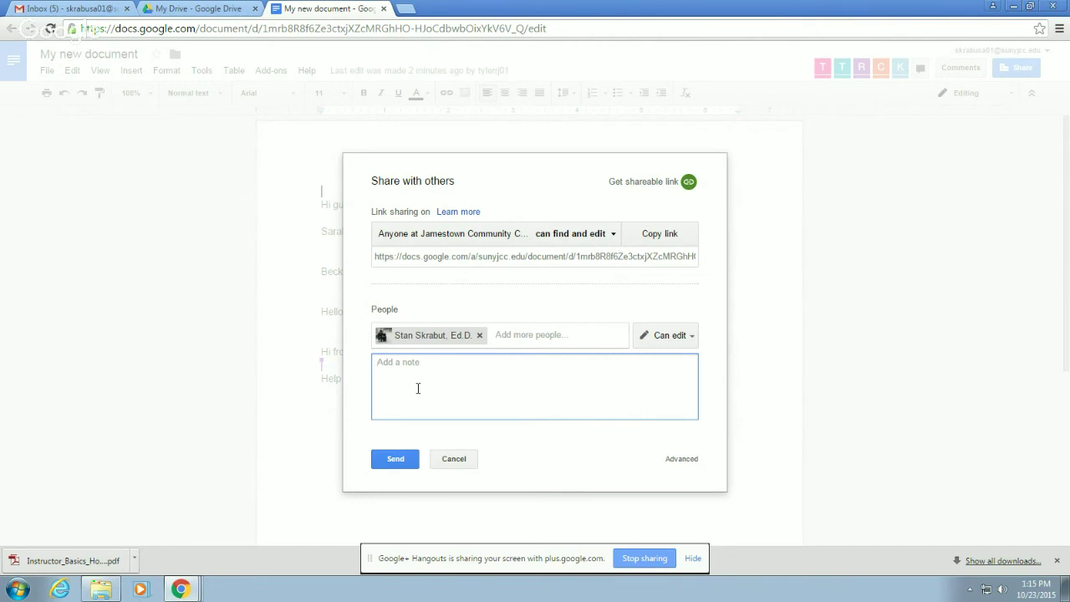
text(Here is a doc)
click(685, 461)
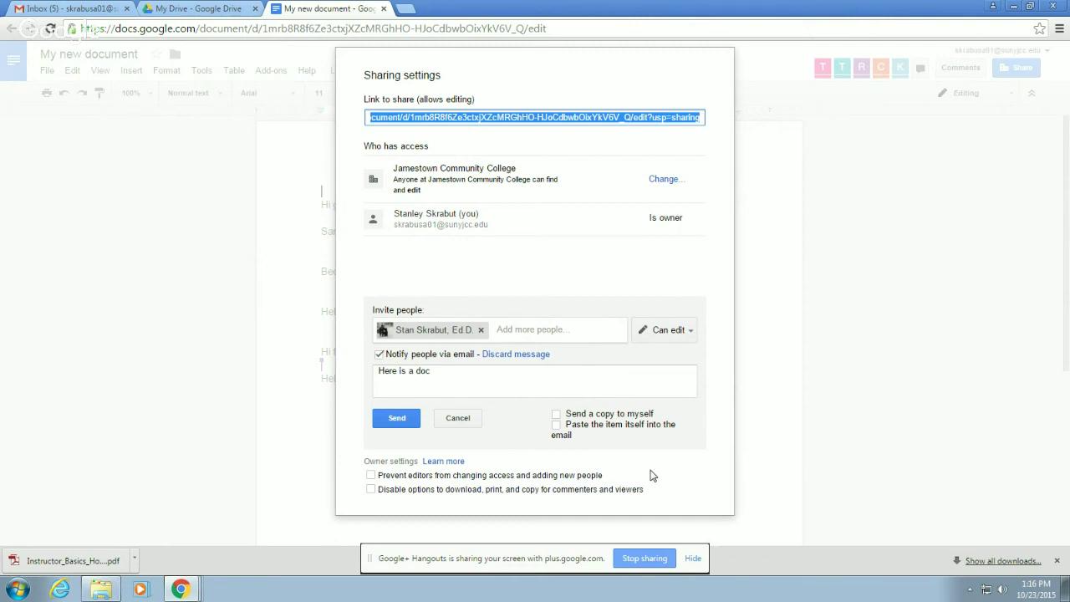
click(410, 422)
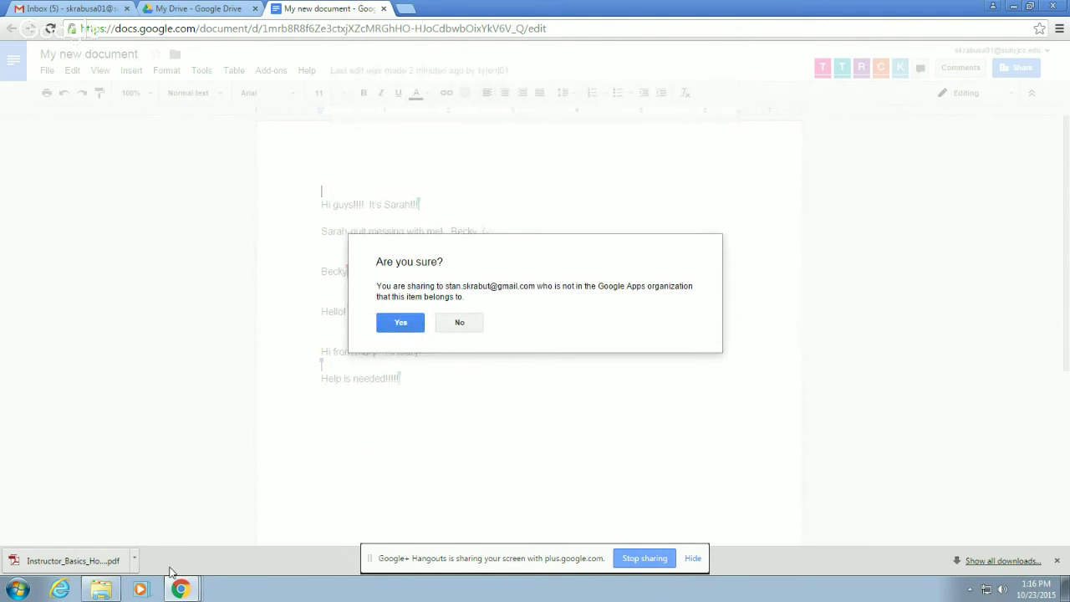
- Confirm sharing with the outside account and close the sharing settings
click(402, 324)
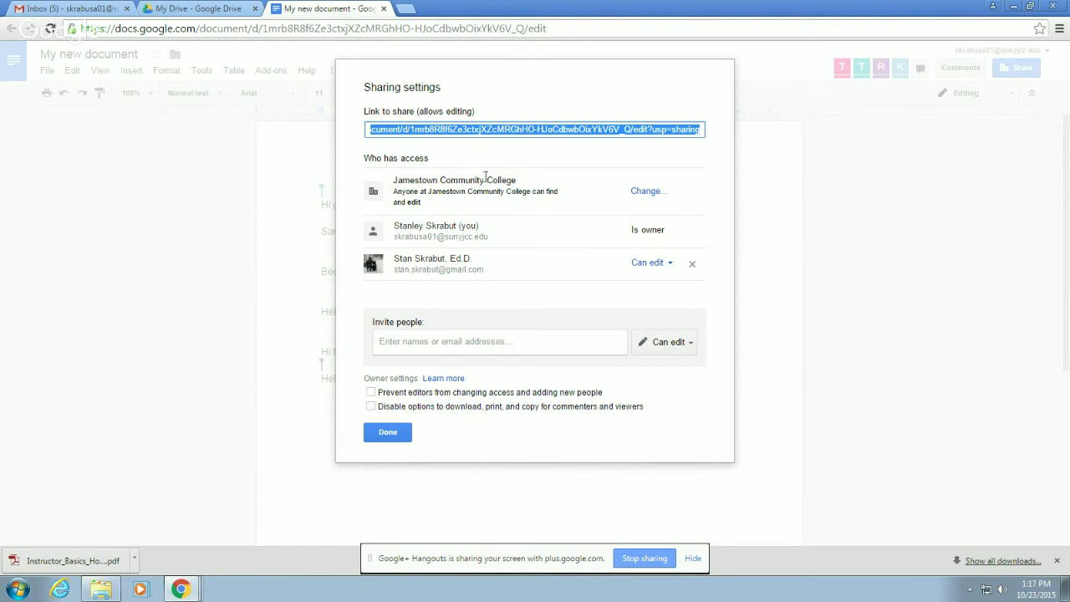
click(391, 437)
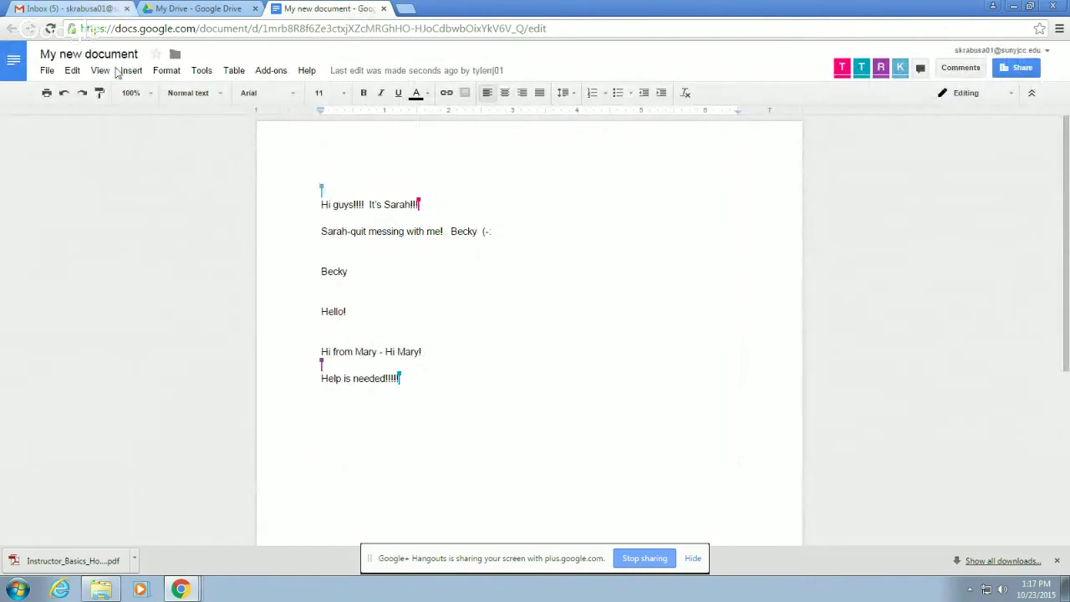
- Bring the incognito Chrome window showing The Basics of Google Drive to the front
mouse_move(181, 589)
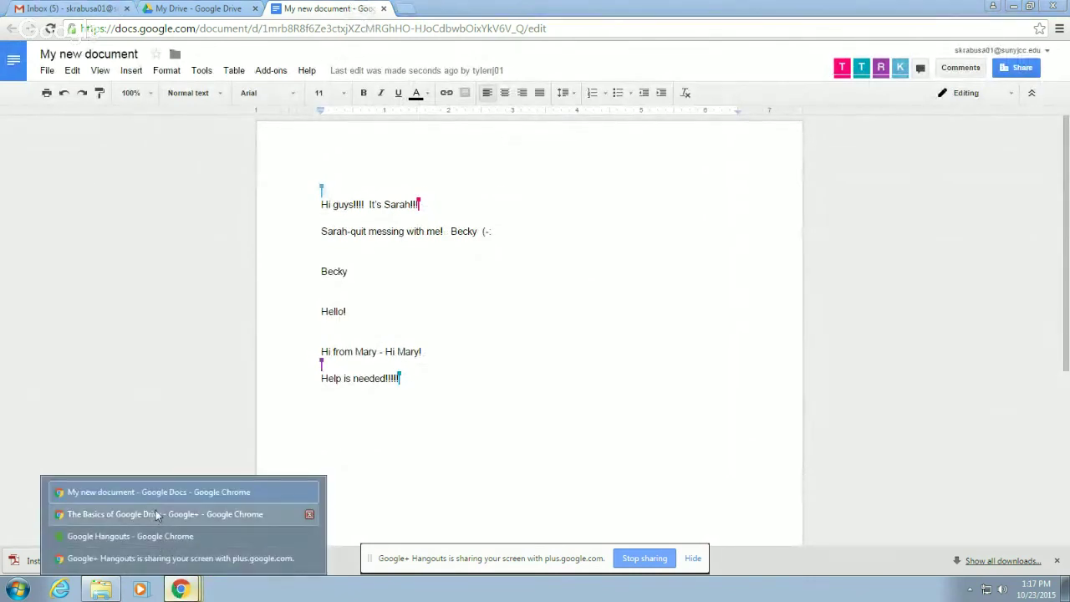
click(149, 557)
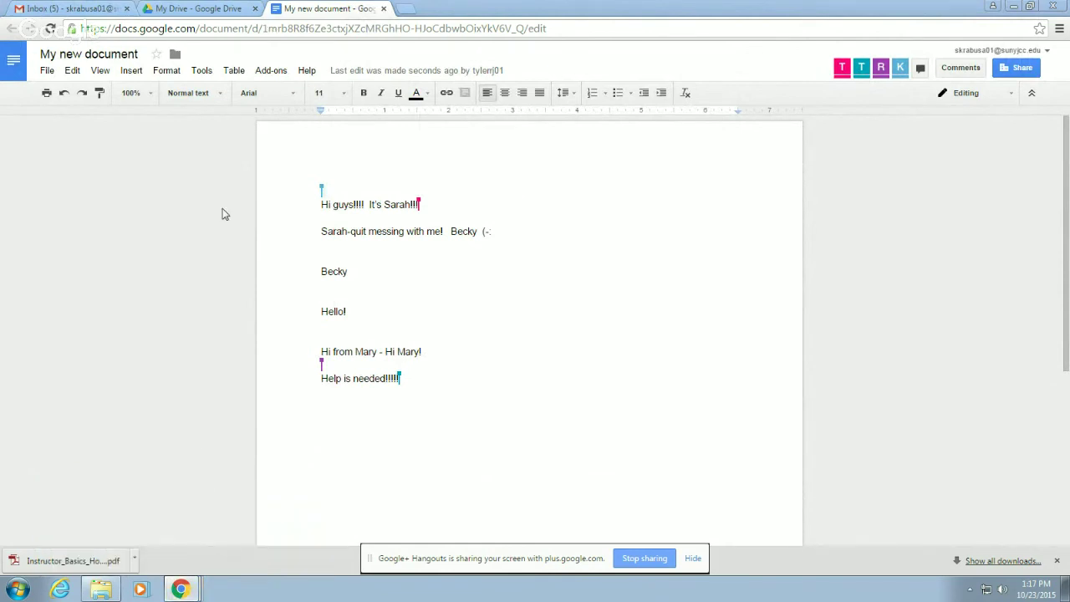
click(181, 589)
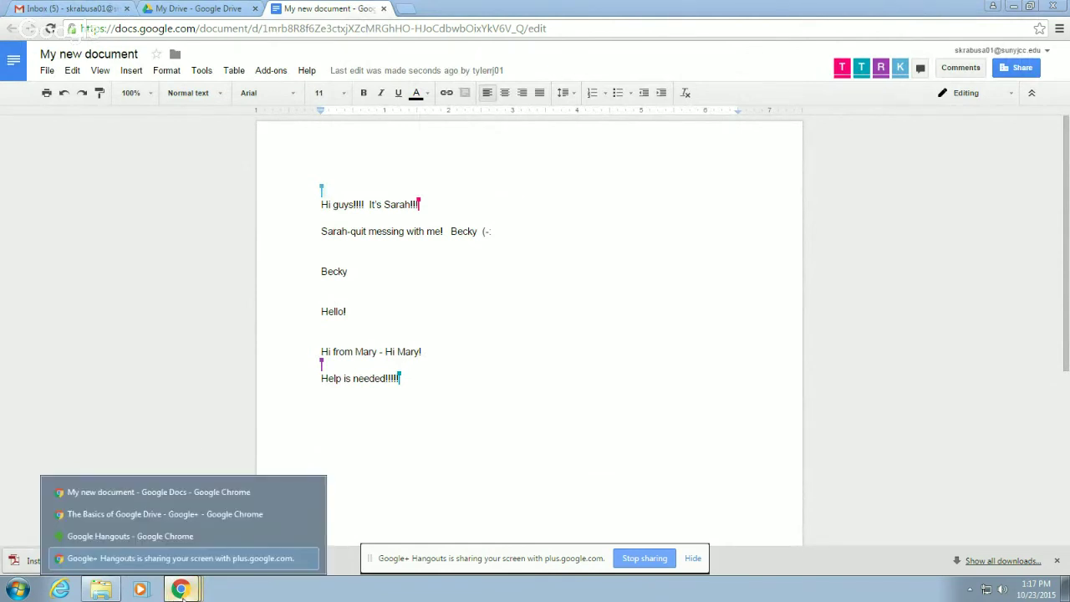
click(22, 7)
click(34, 10)
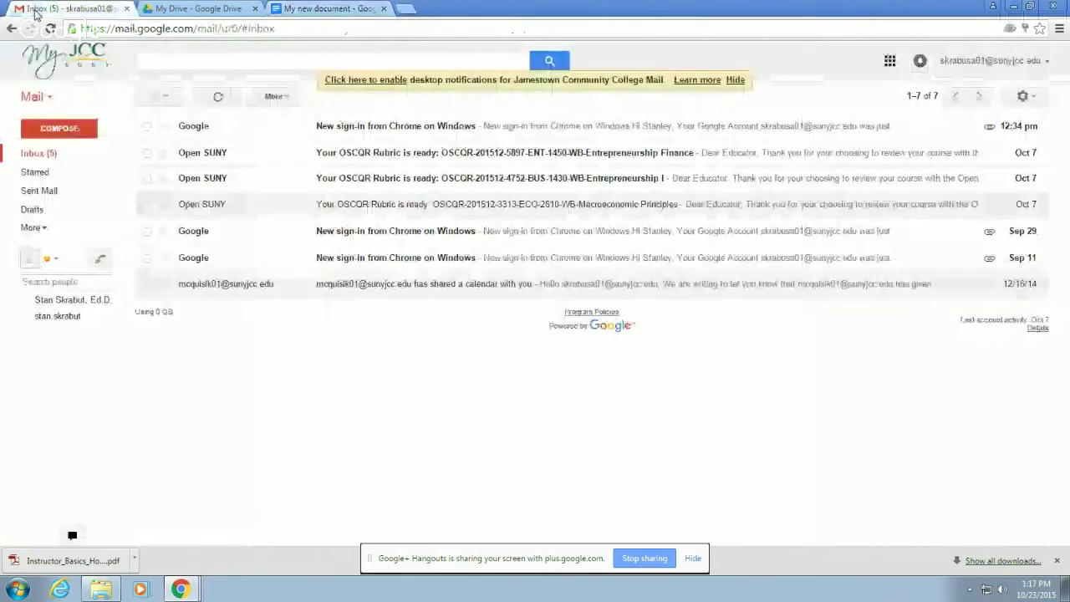
click(1012, 7)
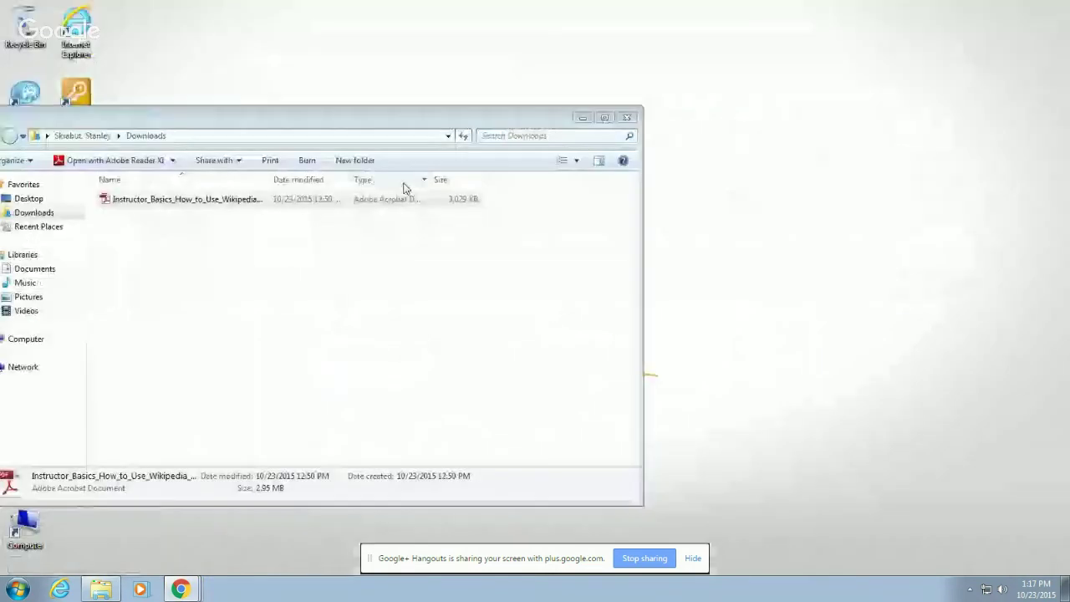
click(180, 589)
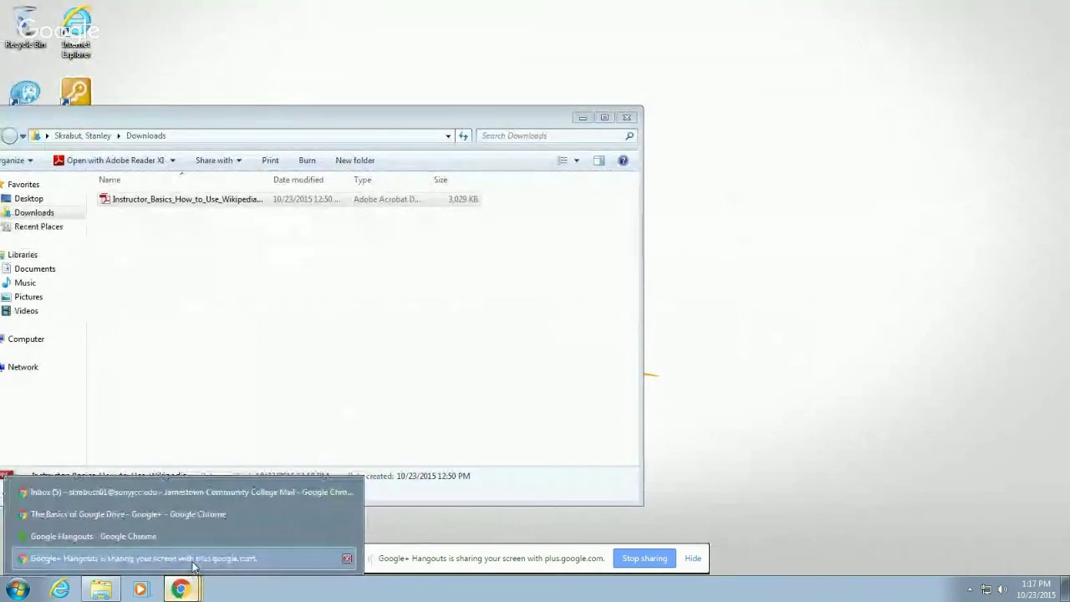
click(194, 559)
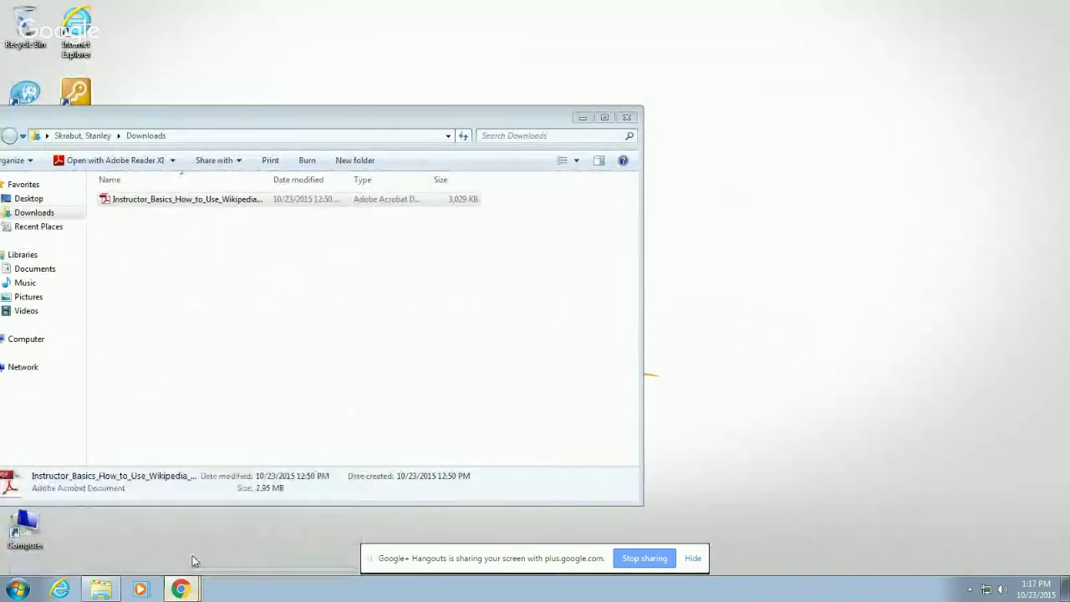
click(188, 584)
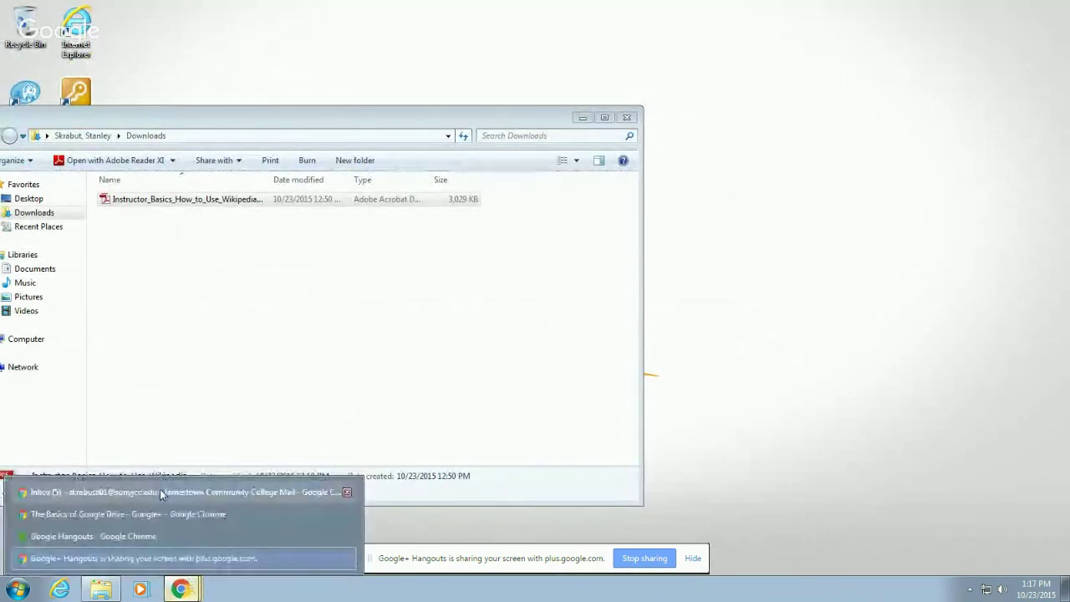
click(161, 515)
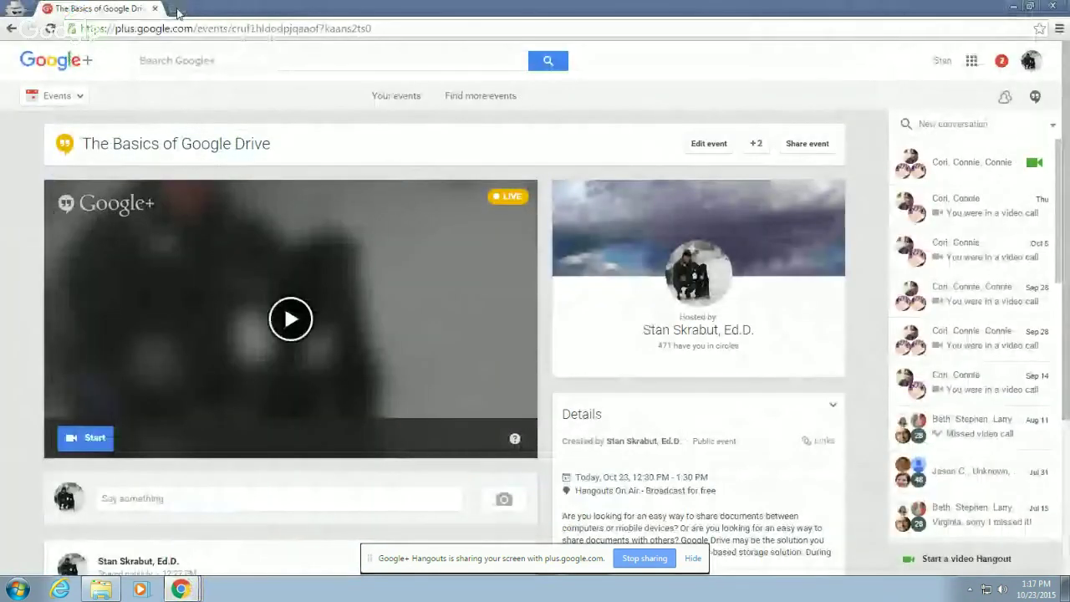
- Load gmail.google.com in a new incognito tab
click(176, 9)
text(gma)
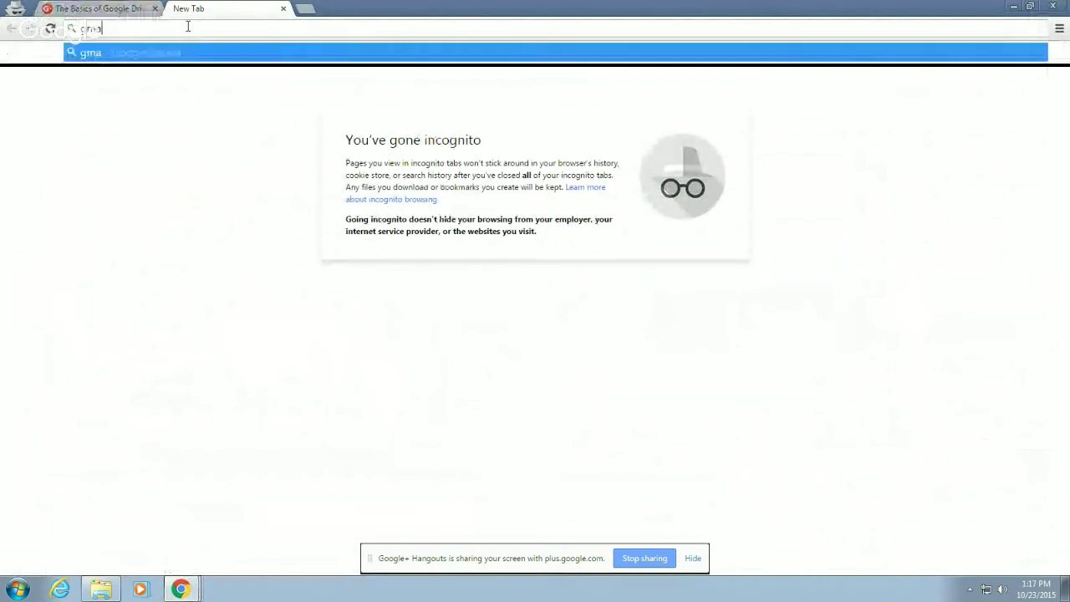
text(il)
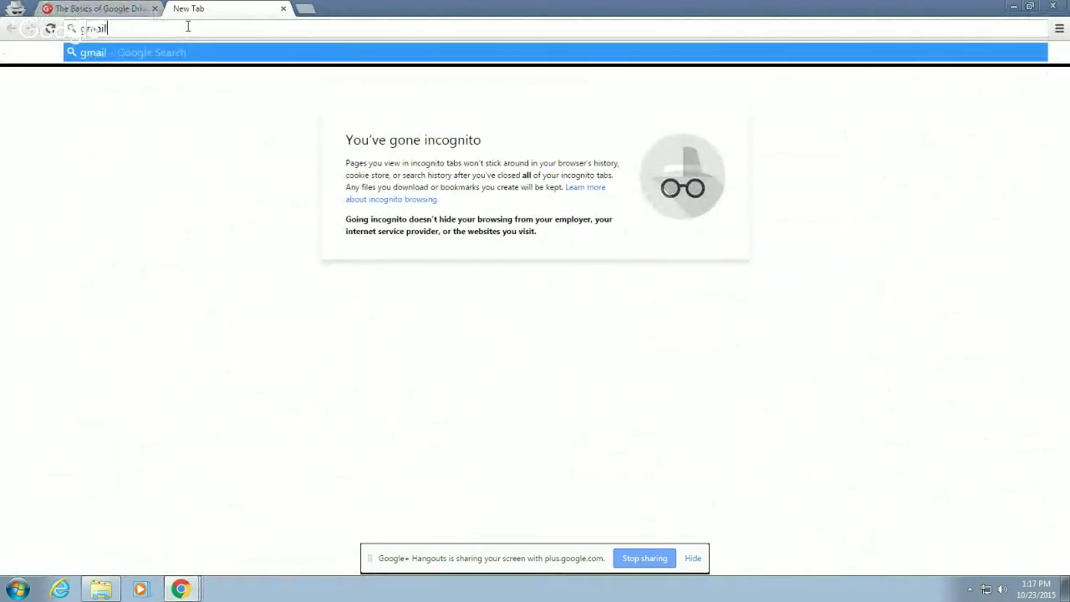
text(.google.com)
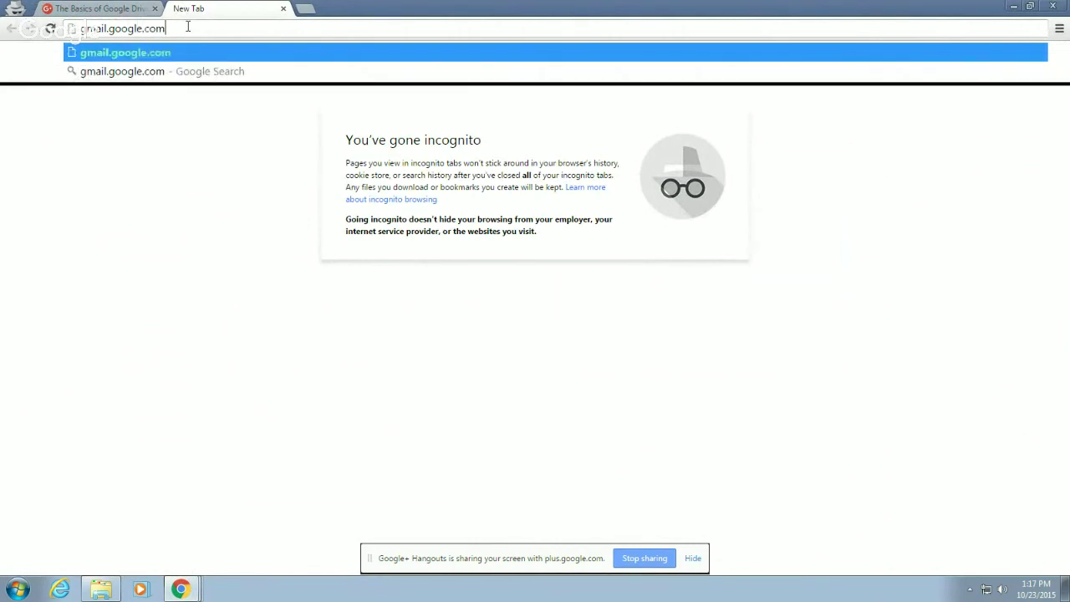
key(Return)
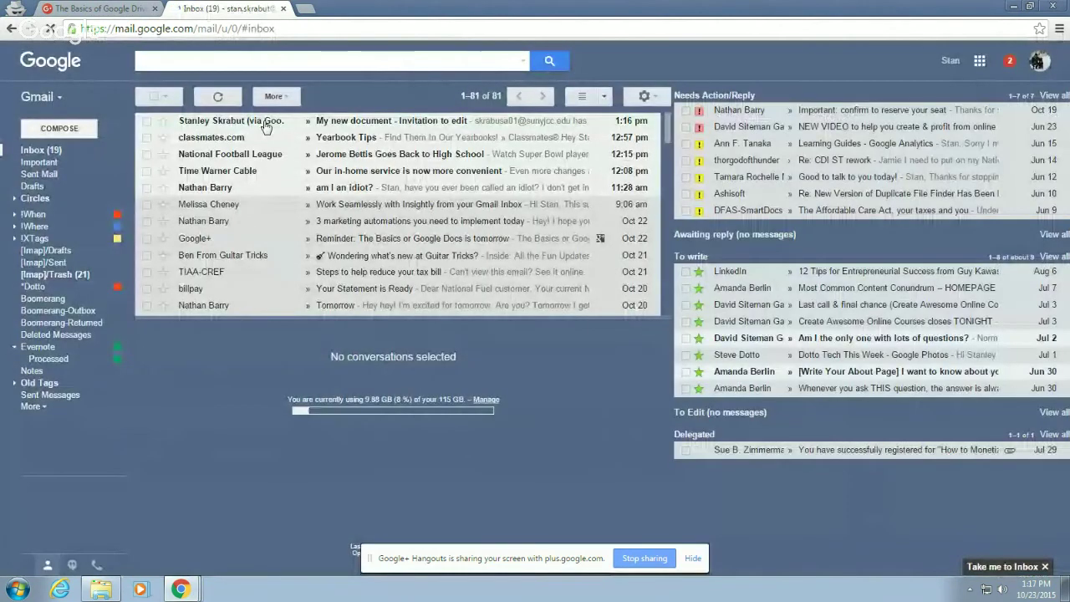
- Open My new document from the invitation email and insert a blank line above 'Help is needed!!!!!'
click(266, 123)
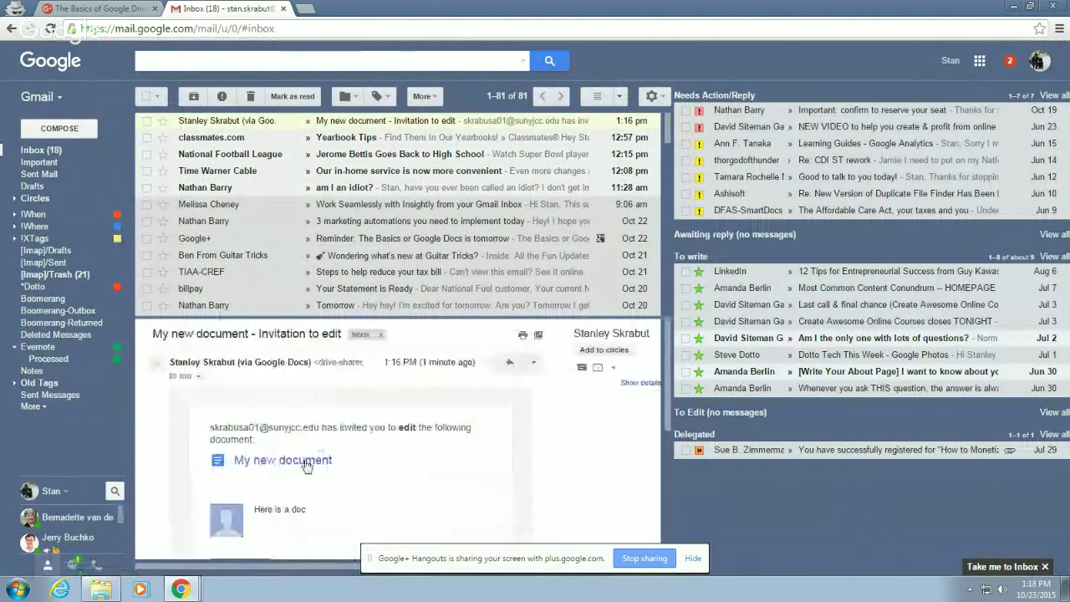
click(305, 462)
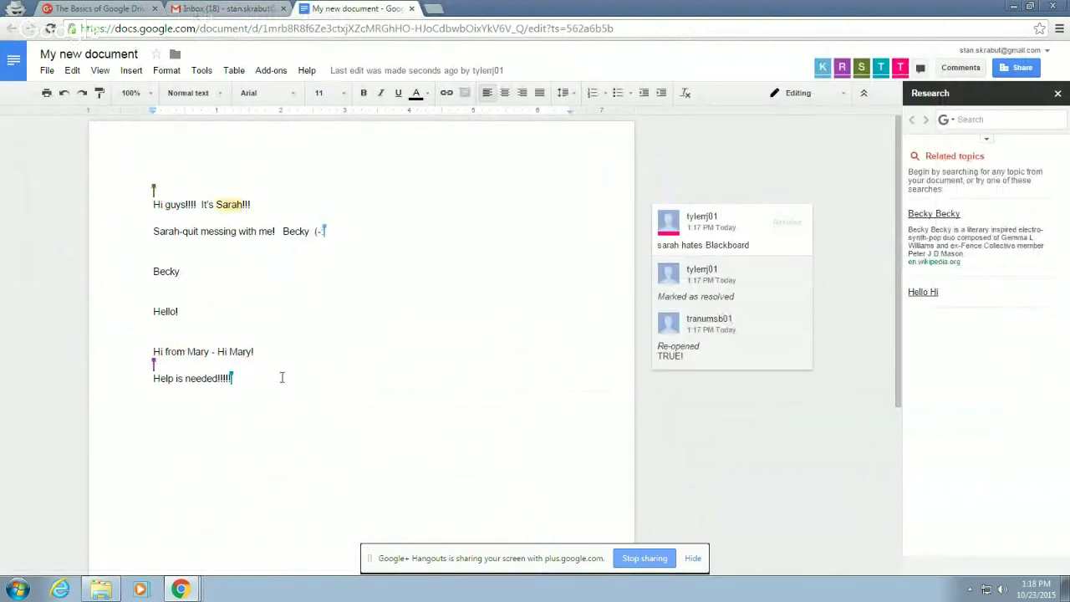
key(Return)
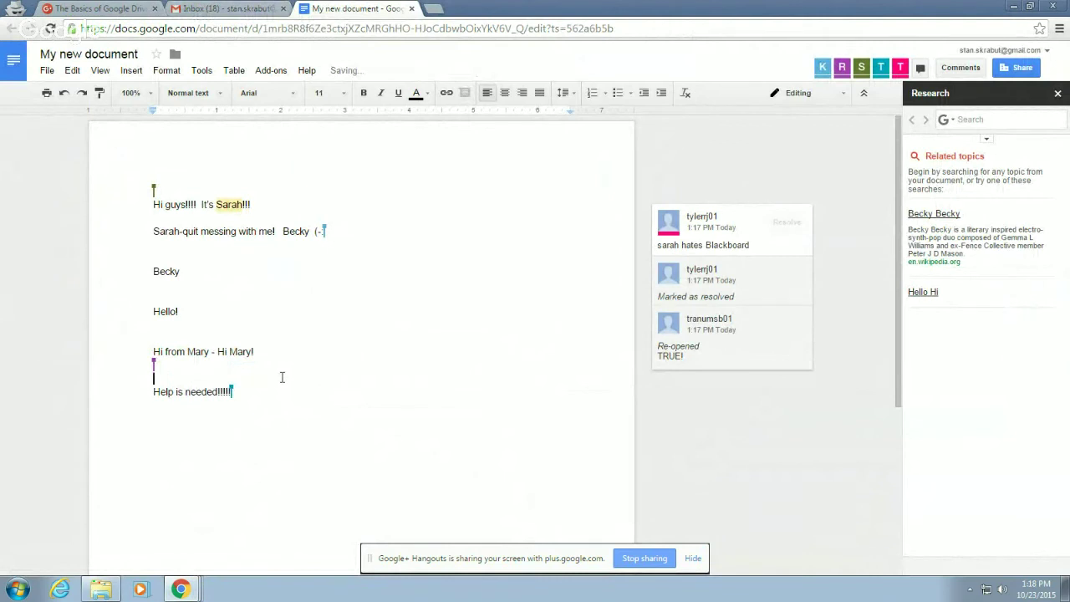
- Close the document tab, leaving anyway, and reopen My new document from the invitation
click(411, 9)
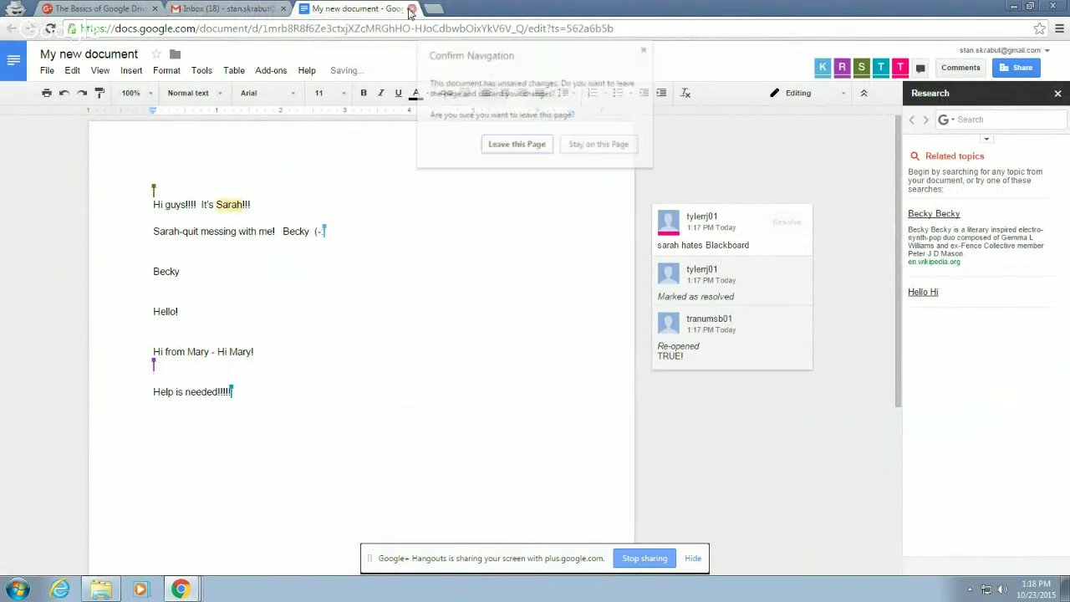
click(540, 149)
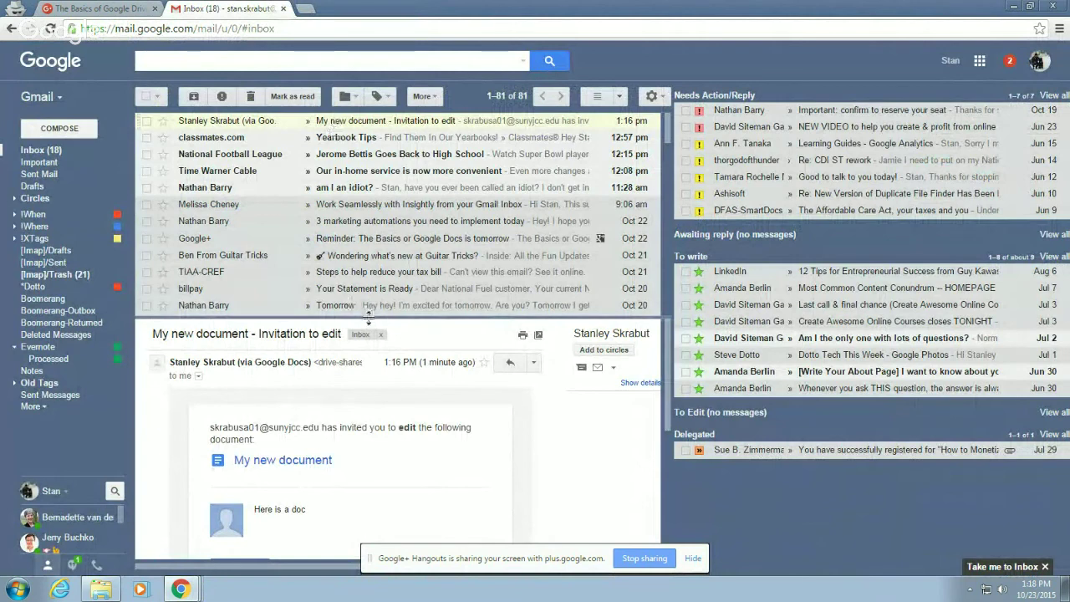
drag(368, 317, 372, 194)
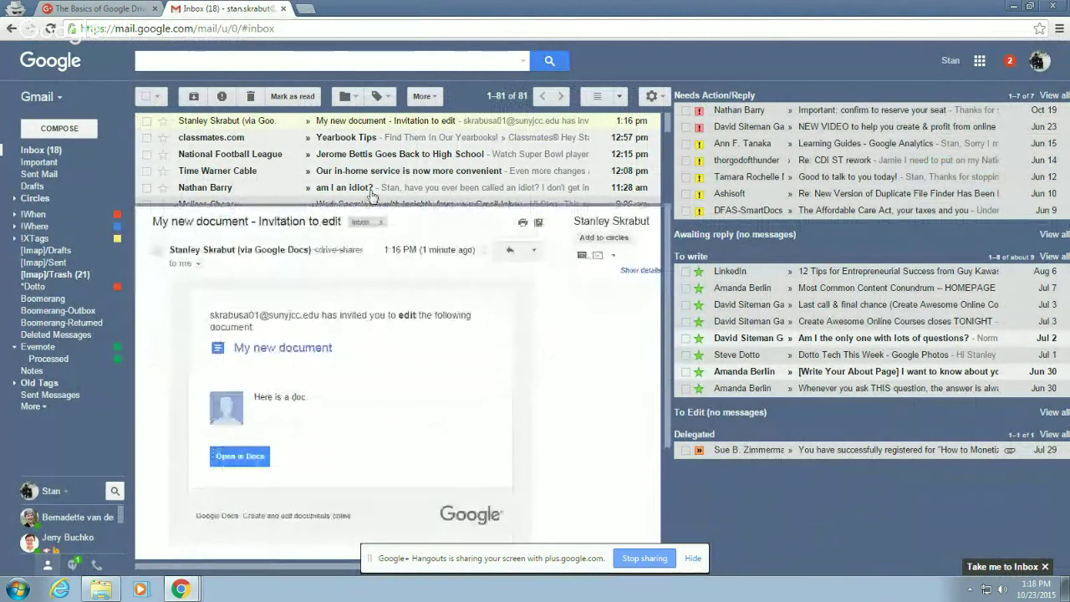
click(268, 351)
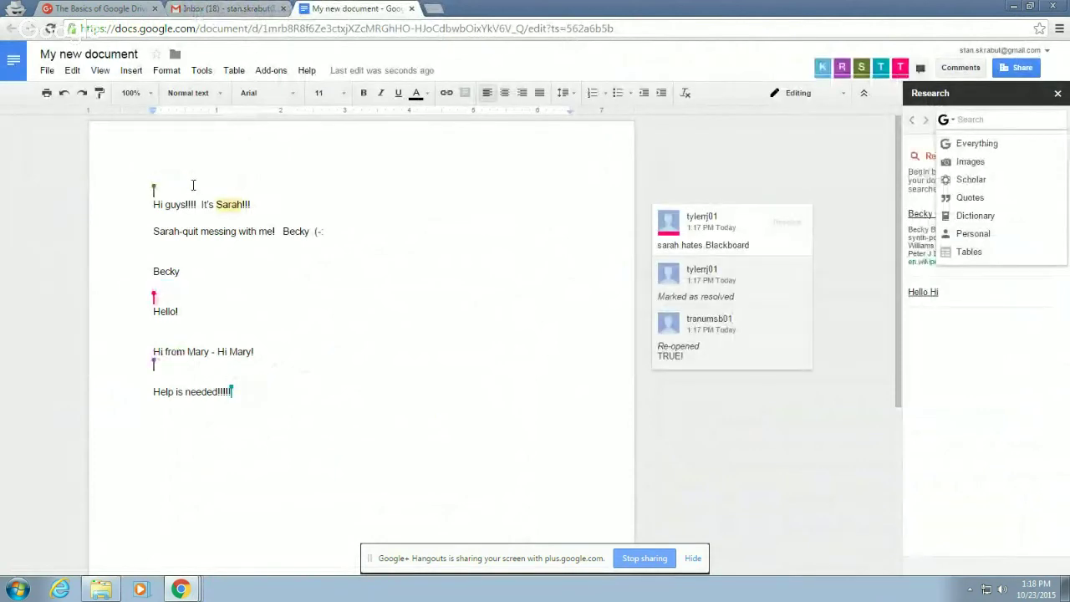
- Type 'Greetings!' on the first line, replacing the earlier attempts, and start a new line
text(Hel)
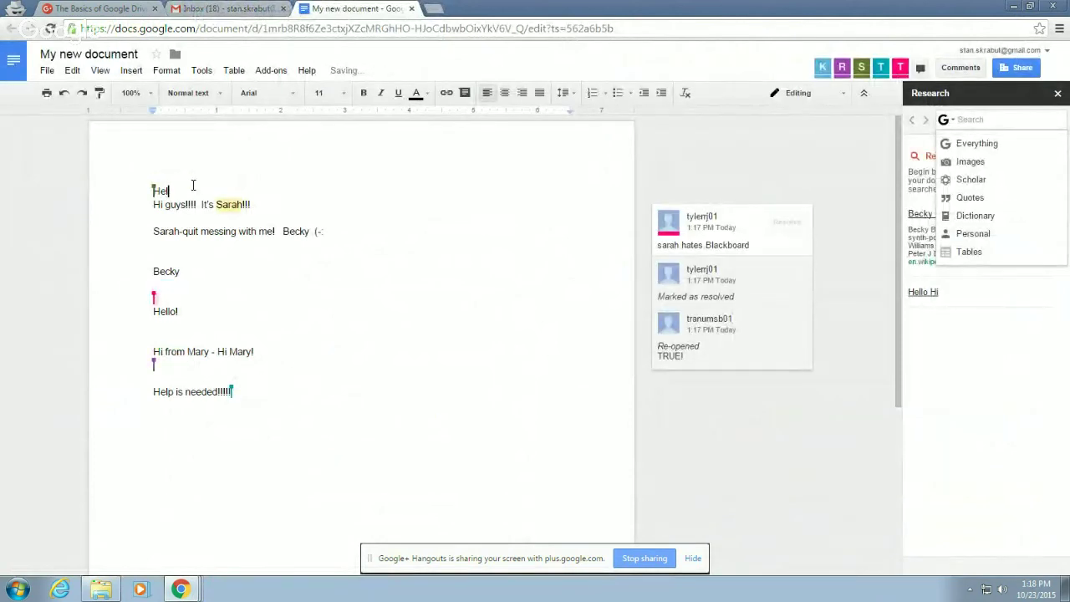
key(BackSpace)
key(BackSpace)
key(BackSpace)
text(GREETINGS)
key(BackSpace)
key(BackSpace)
key(BackSpace)
key(BackSpace)
key(BackSpace)
key(BackSpace)
key(BackSpace)
key(BackSpace)
key(BackSpace)
text(Greetings!)
key(Return)
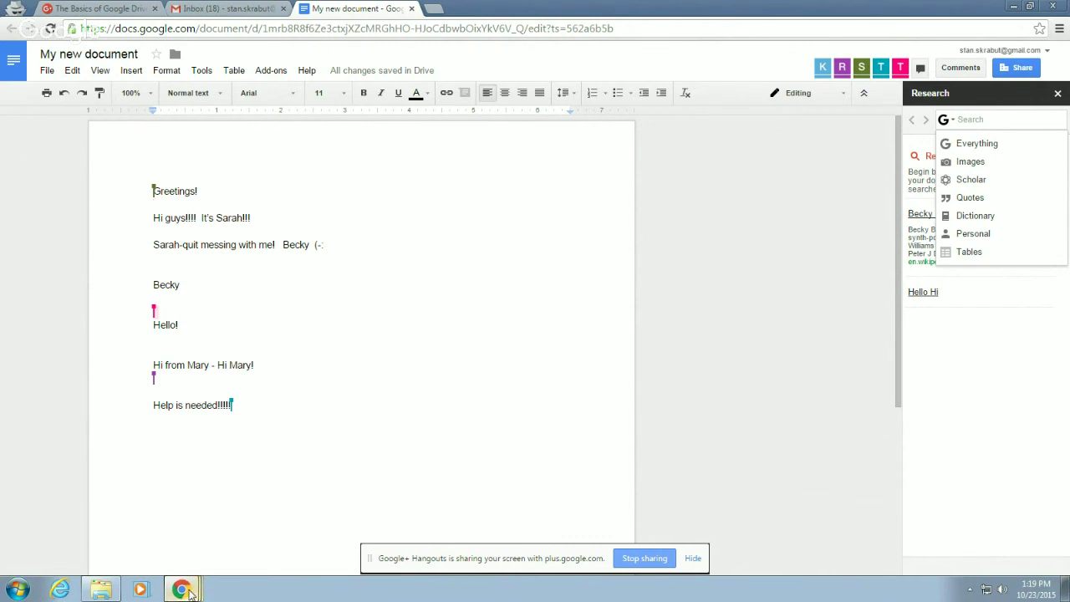
- Check the Greetings! edit in the college account's My new document tab, then close it
mouse_move(184, 590)
click(157, 492)
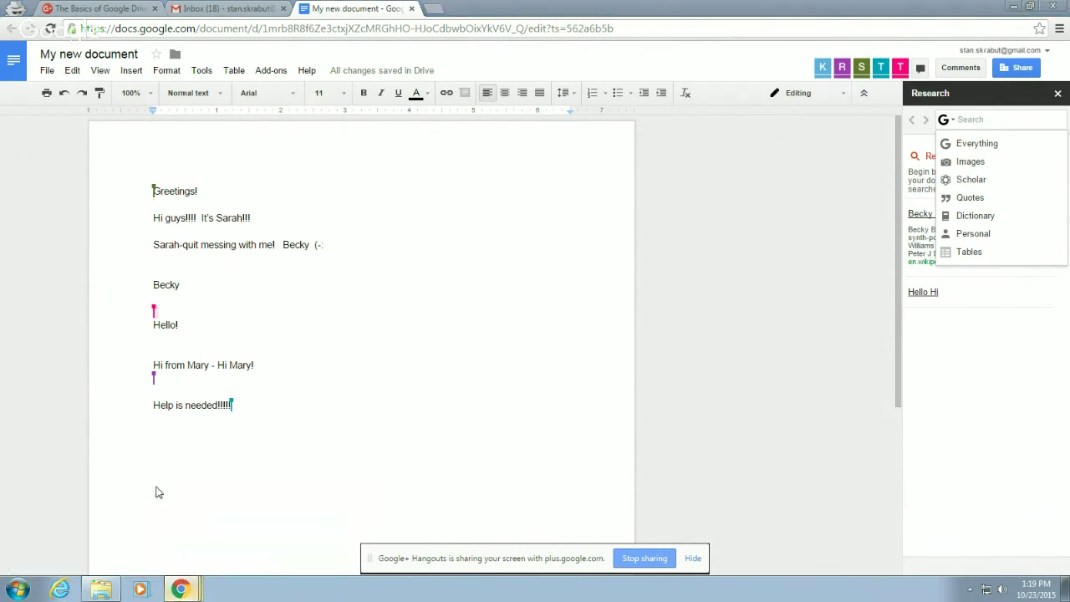
click(331, 9)
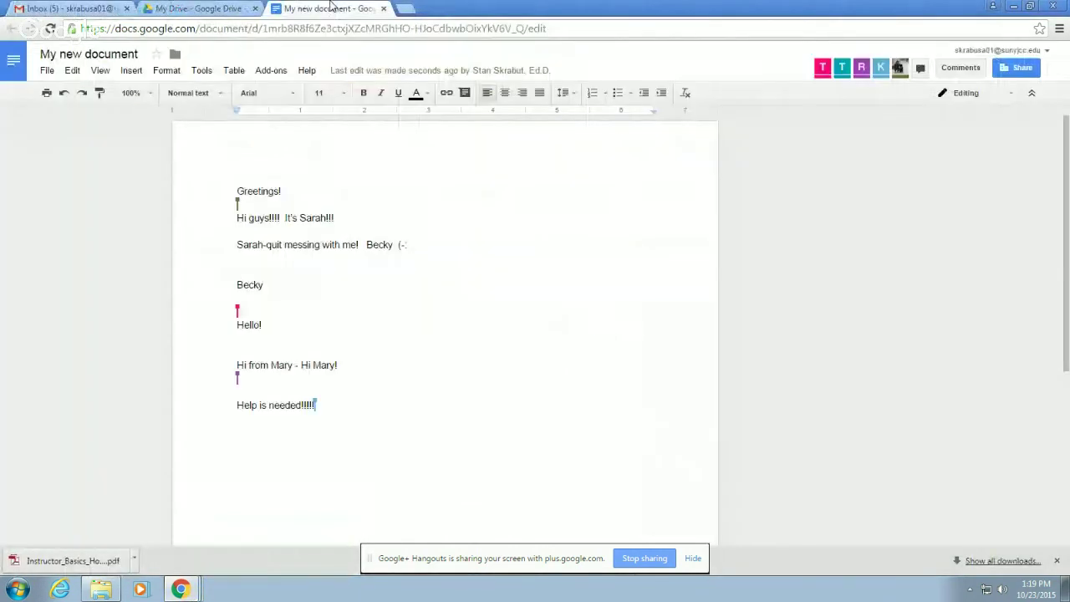
mouse_move(900, 72)
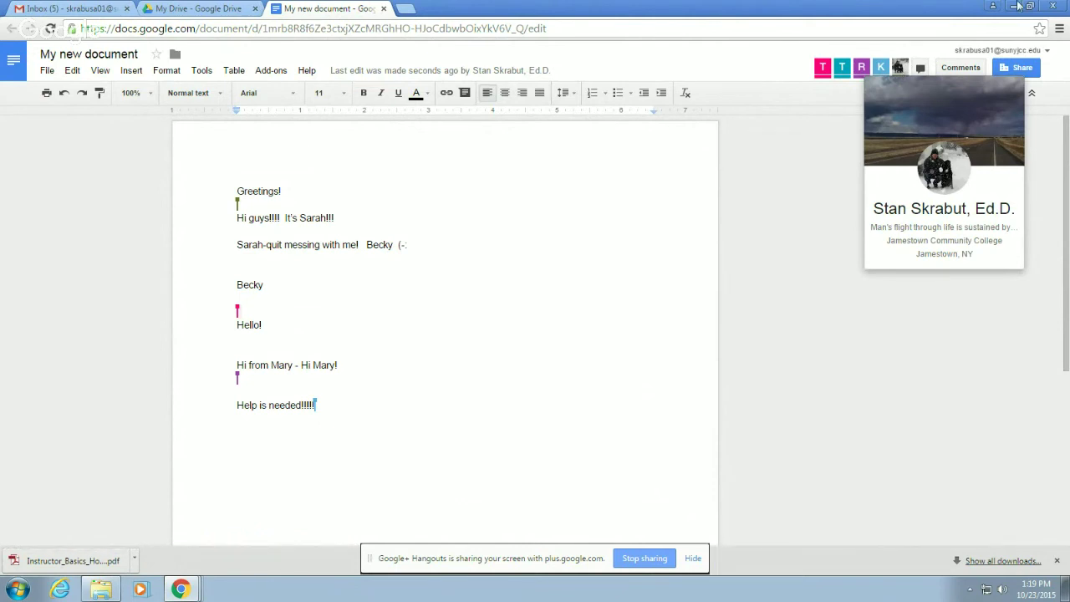
click(384, 10)
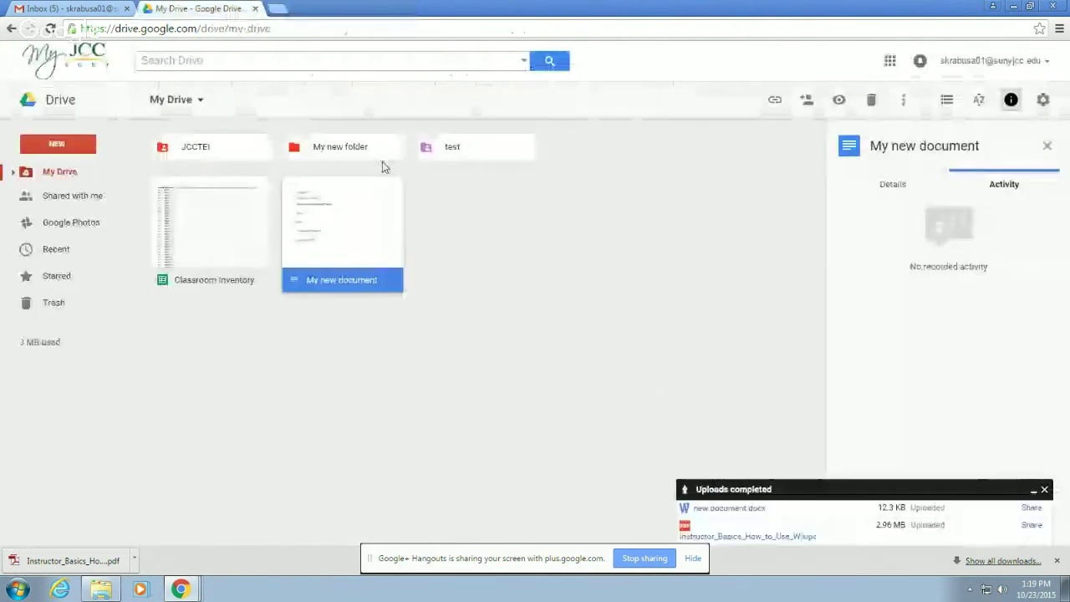
- Browse the files in Shared with me, then go back to My Drive
click(516, 311)
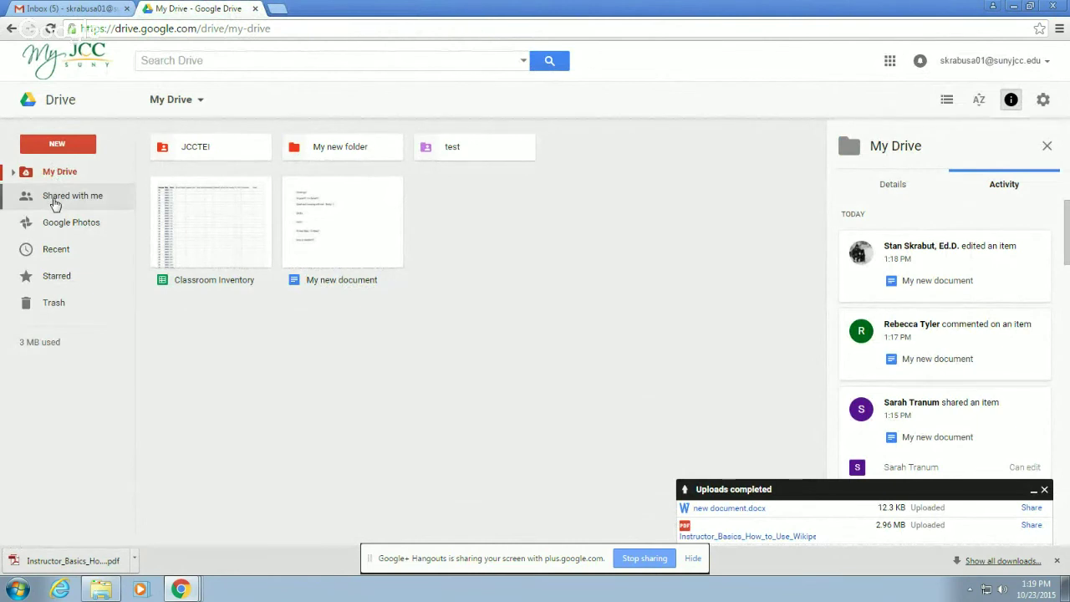
click(56, 199)
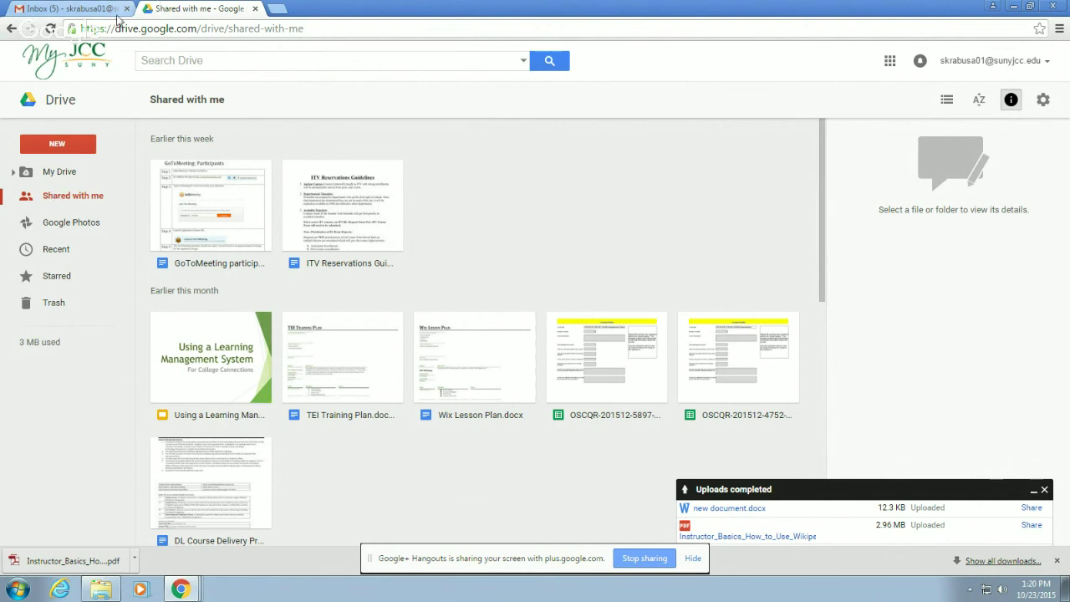
click(60, 171)
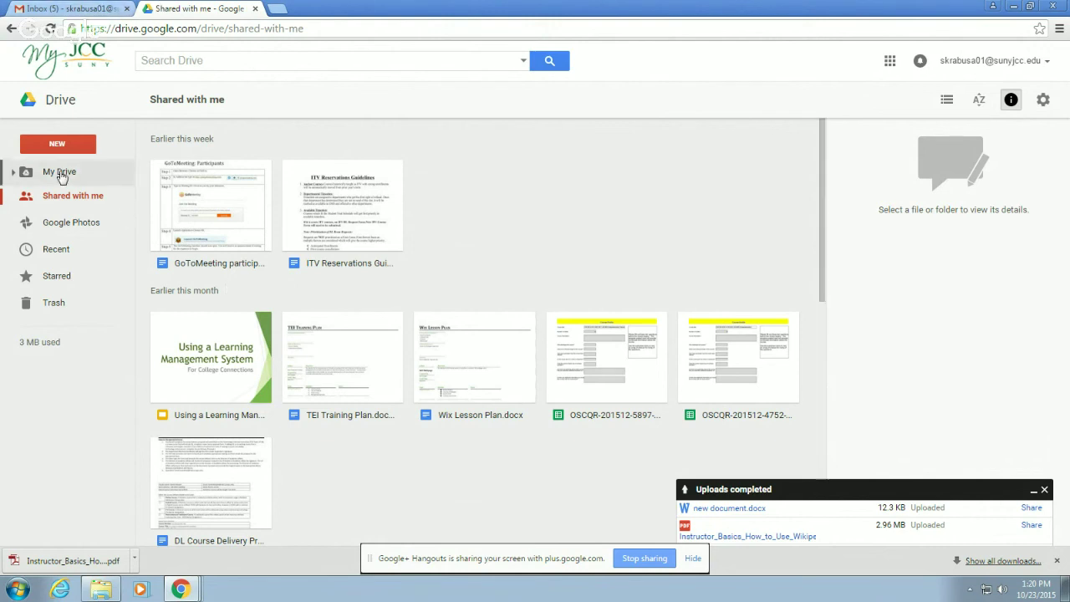
- Open My new document and send an edit invitation to the classmate's college e-mail address
double_click(340, 217)
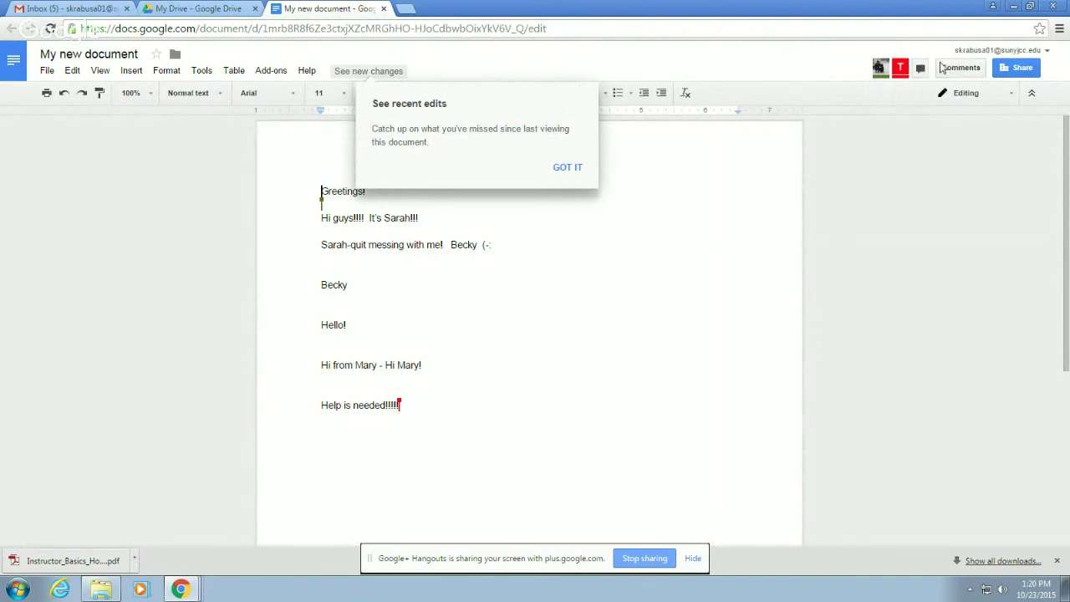
right_click(900, 70)
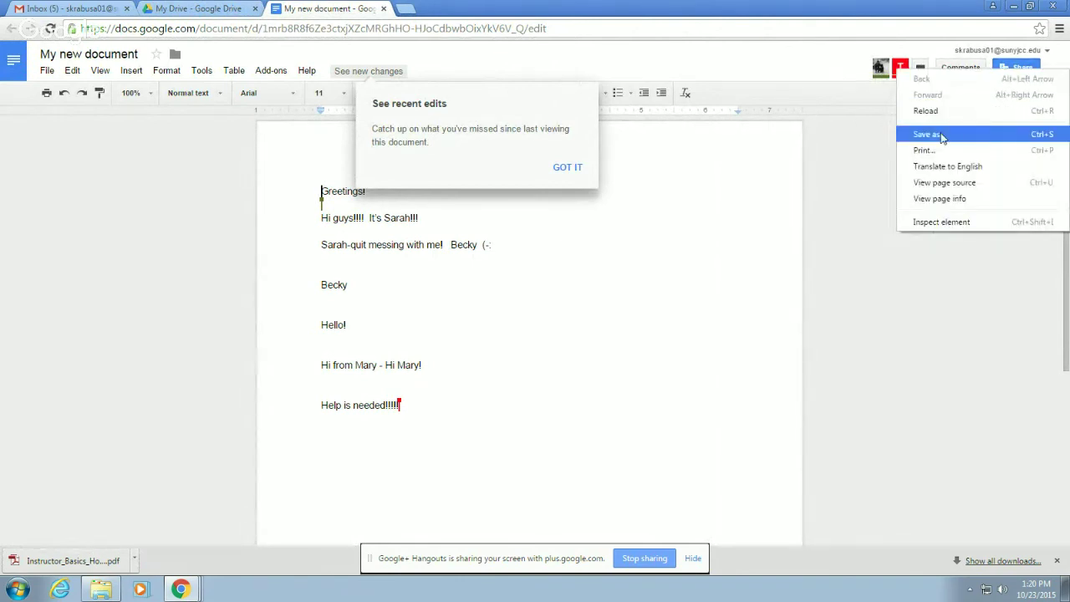
click(854, 135)
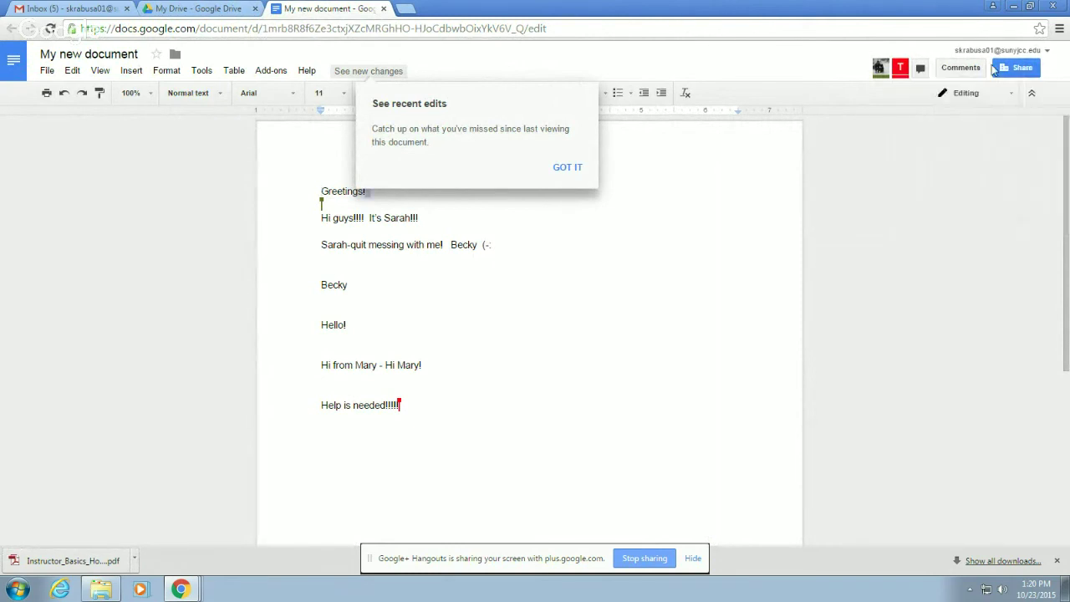
click(1020, 69)
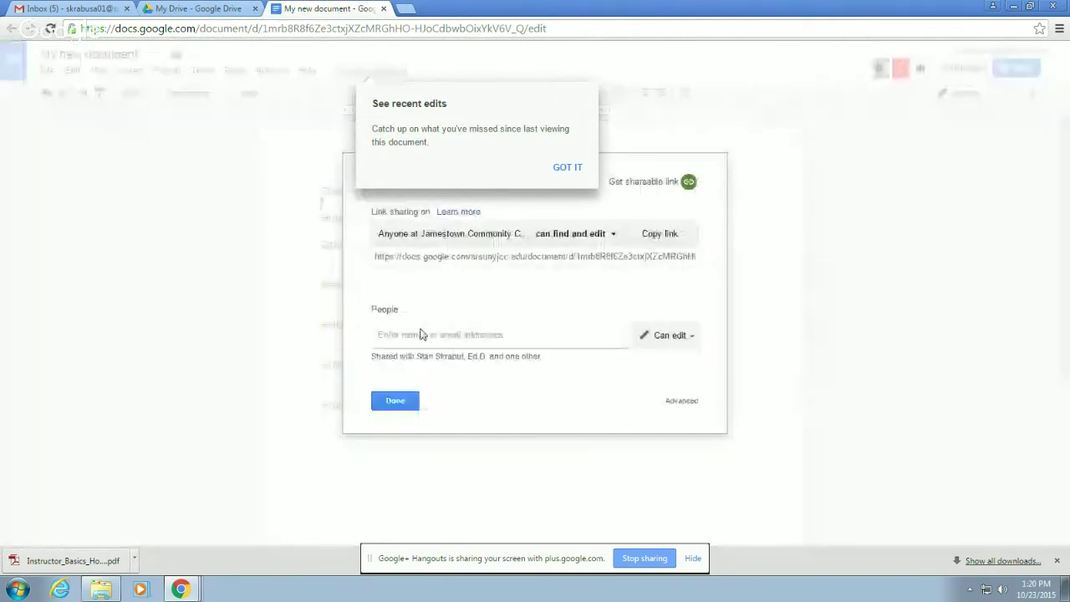
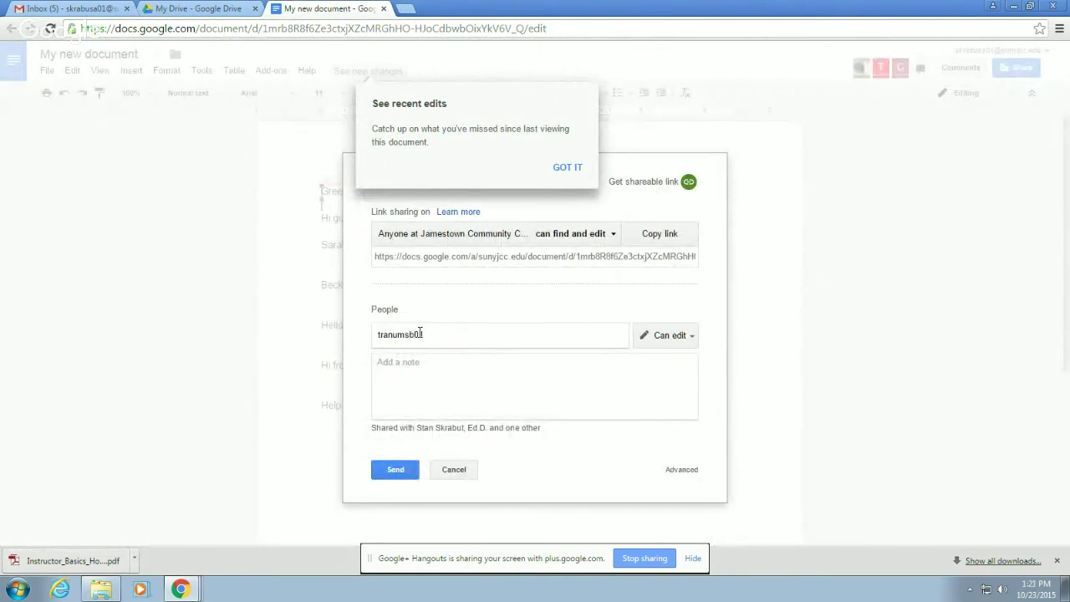
click(398, 472)
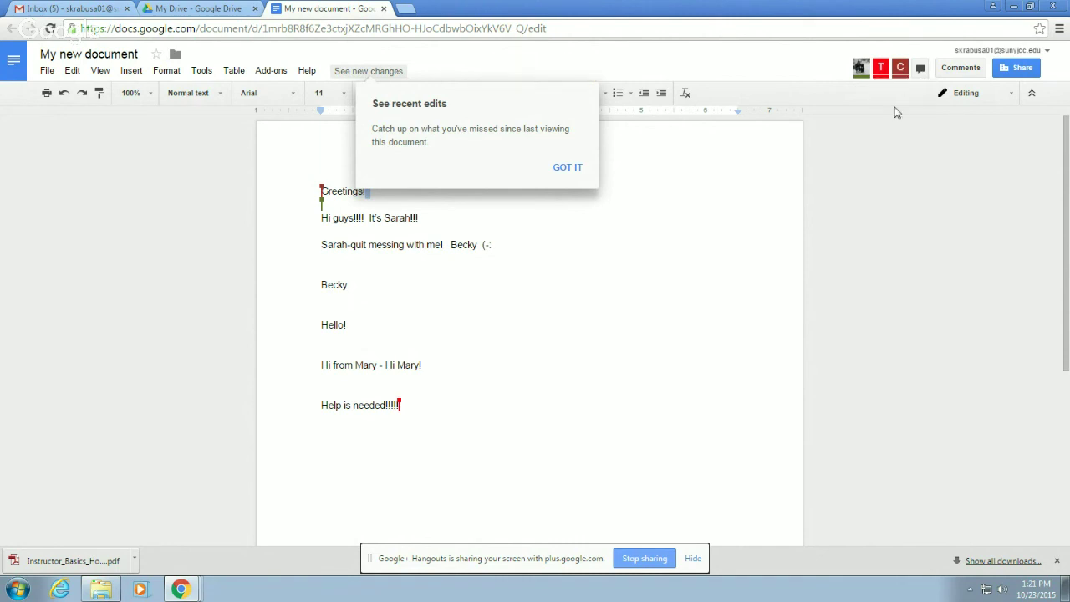
- Send an edit invitation to the second college e-mail address, then close the document
right_click(1016, 70)
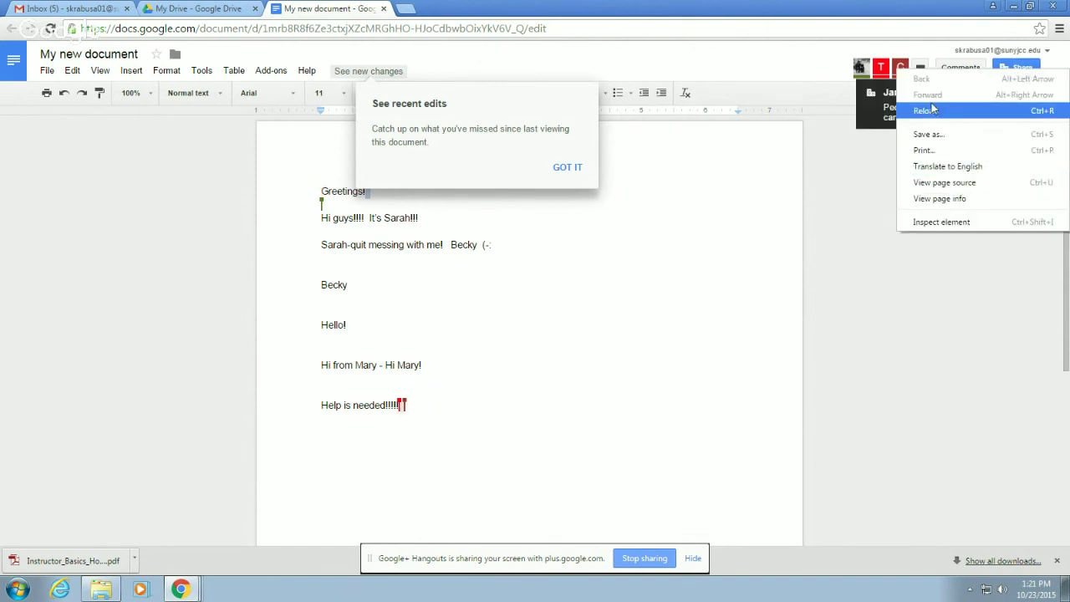
click(1018, 67)
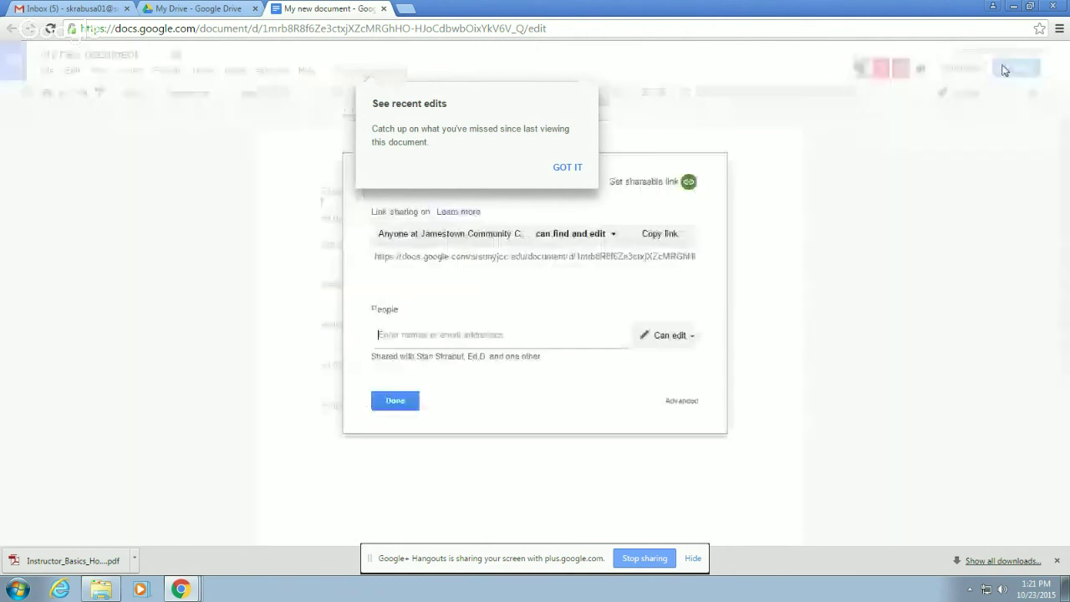
click(452, 332)
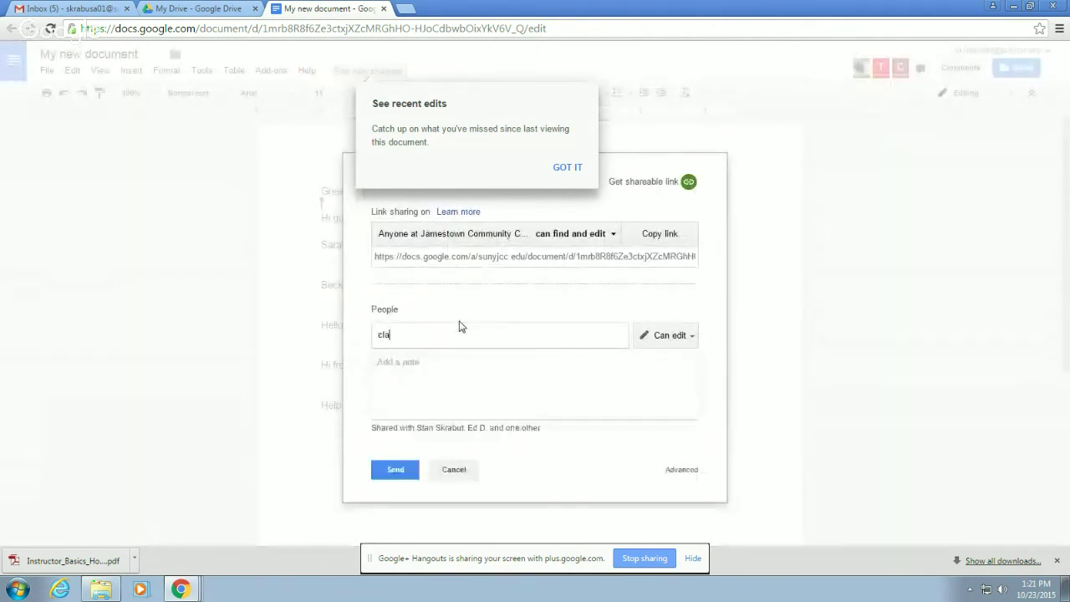
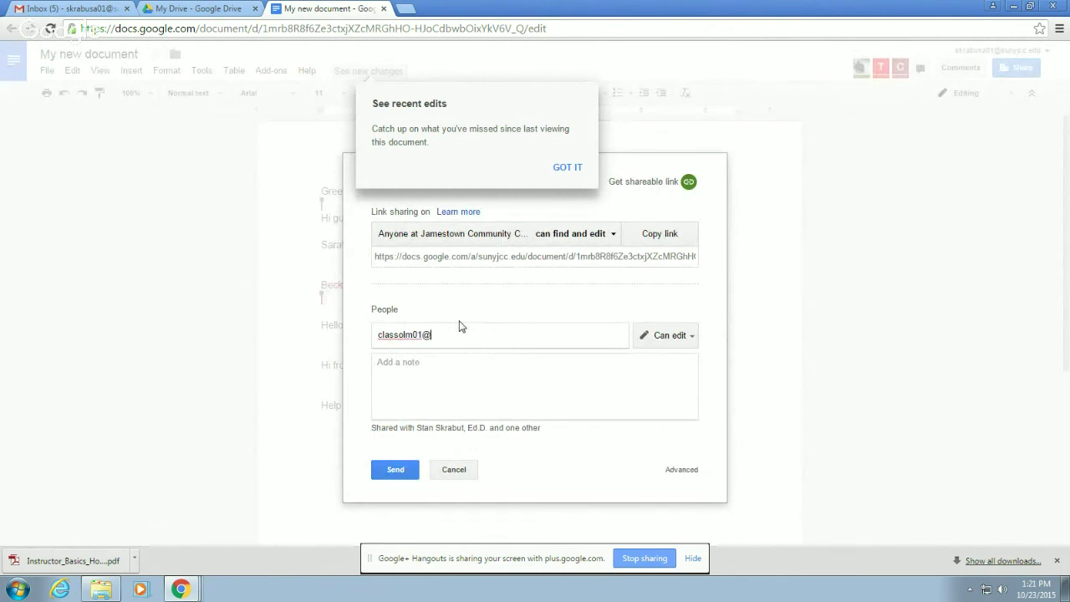
click(401, 473)
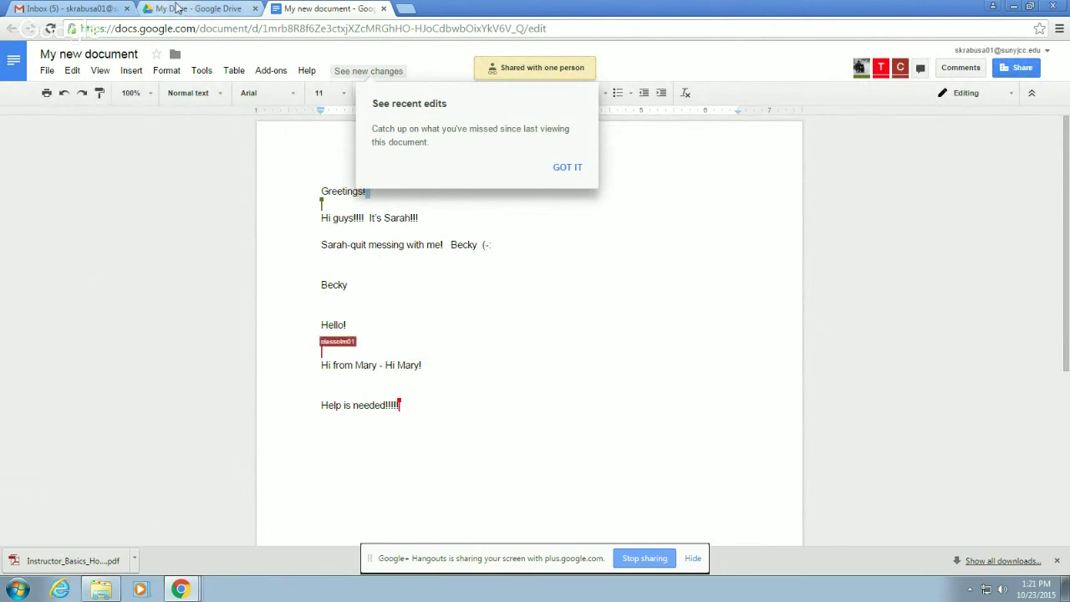
click(382, 10)
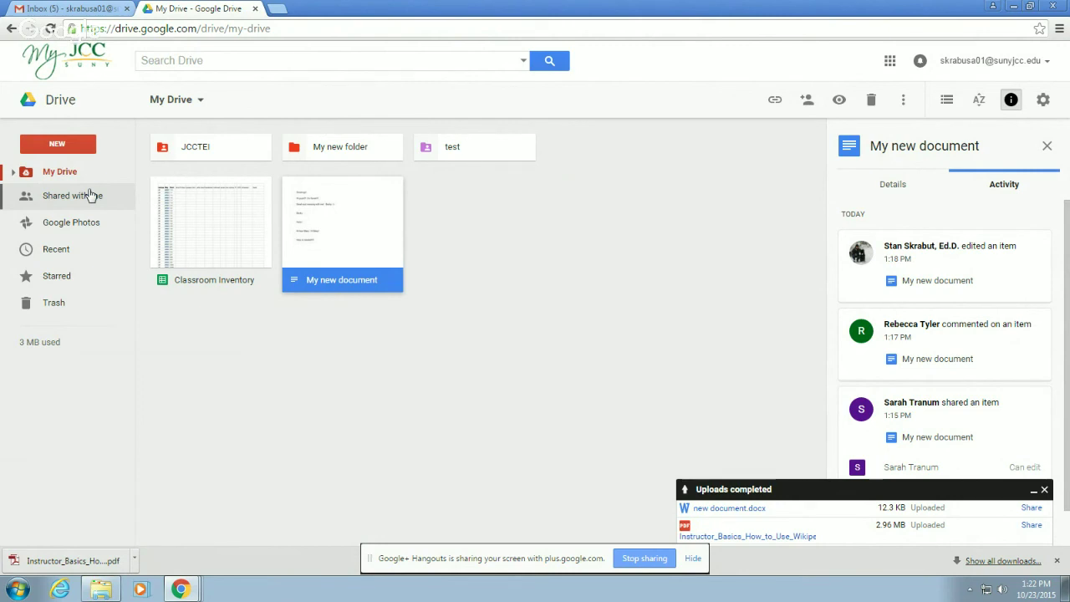
- Reopen My new document and invite the suggested college address to edit
double_click(338, 231)
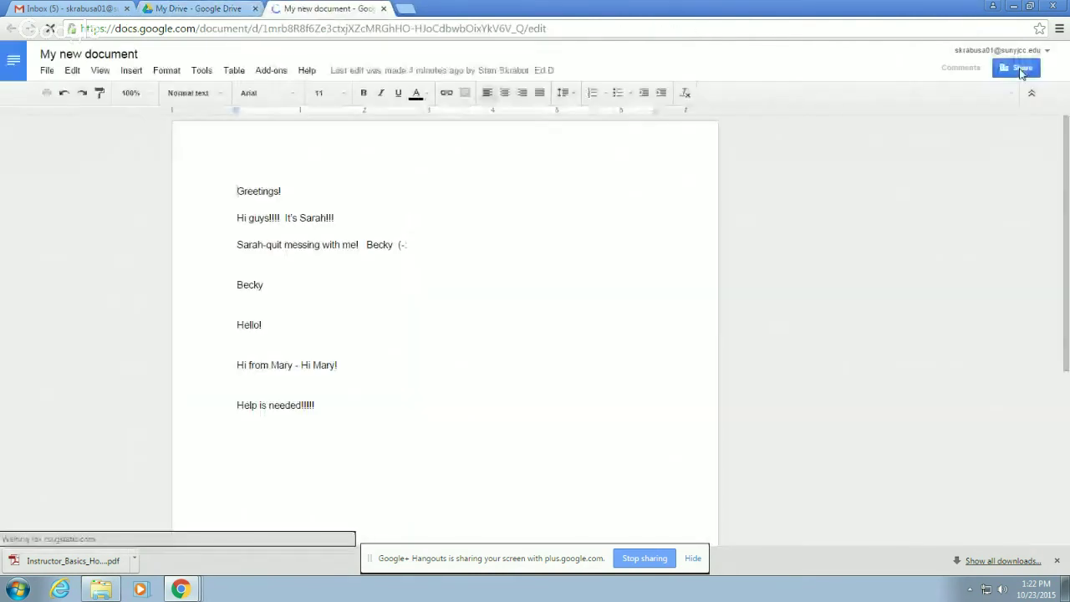
click(1018, 71)
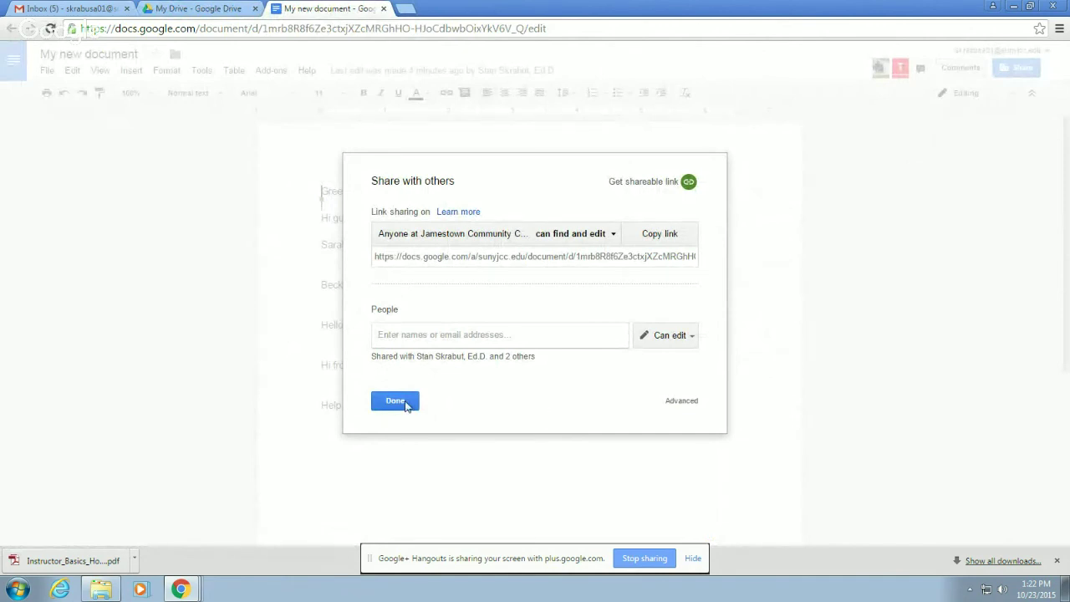
click(406, 401)
click(1020, 67)
text(tra)
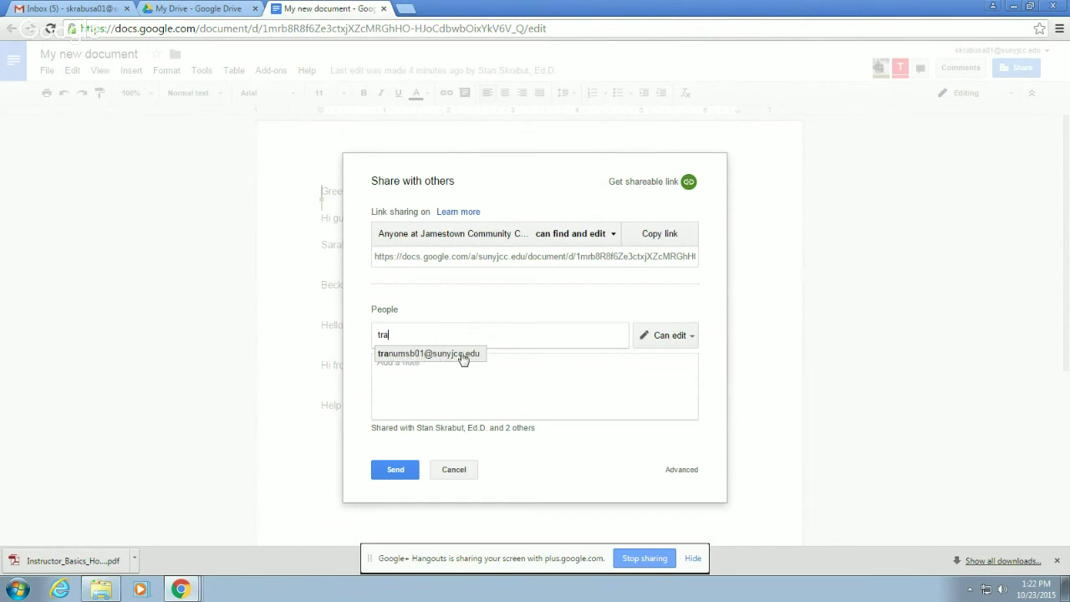
click(467, 356)
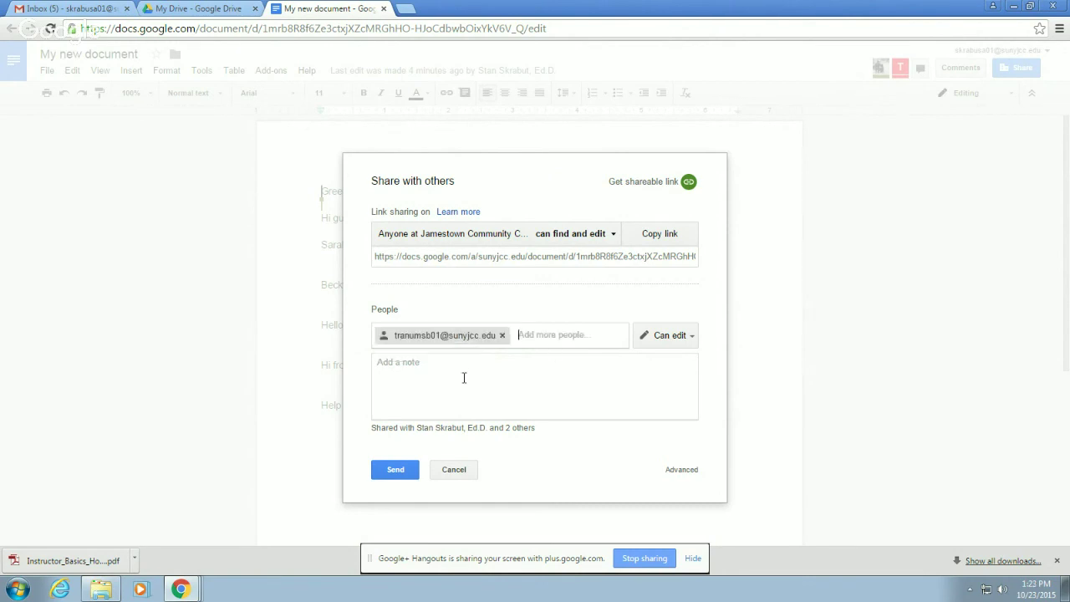
click(396, 472)
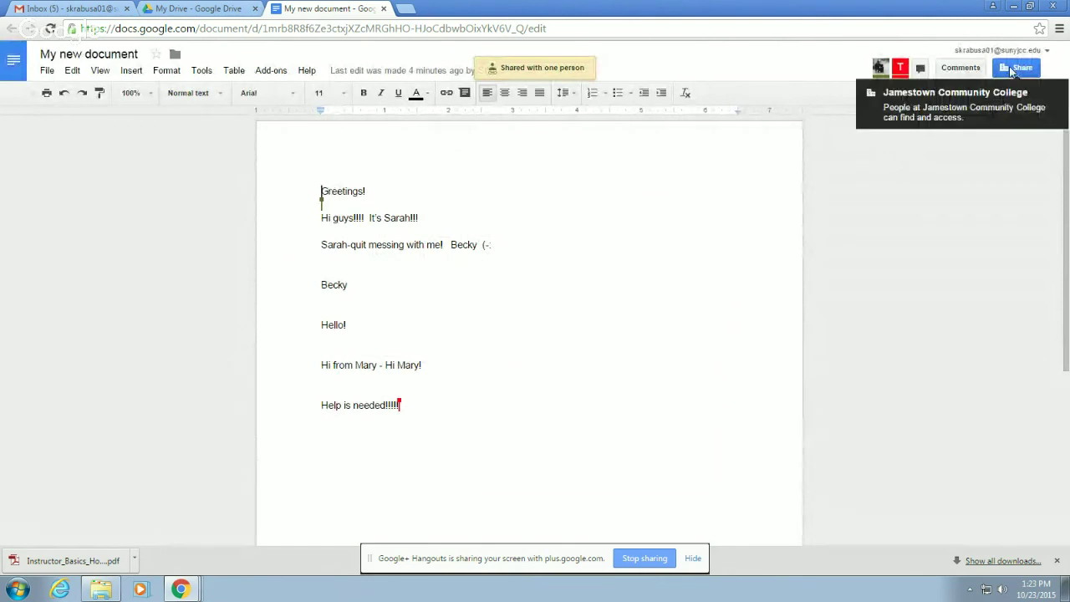
- Review the document's link-sharing access without changes, then return to the My Drive tab
click(1011, 71)
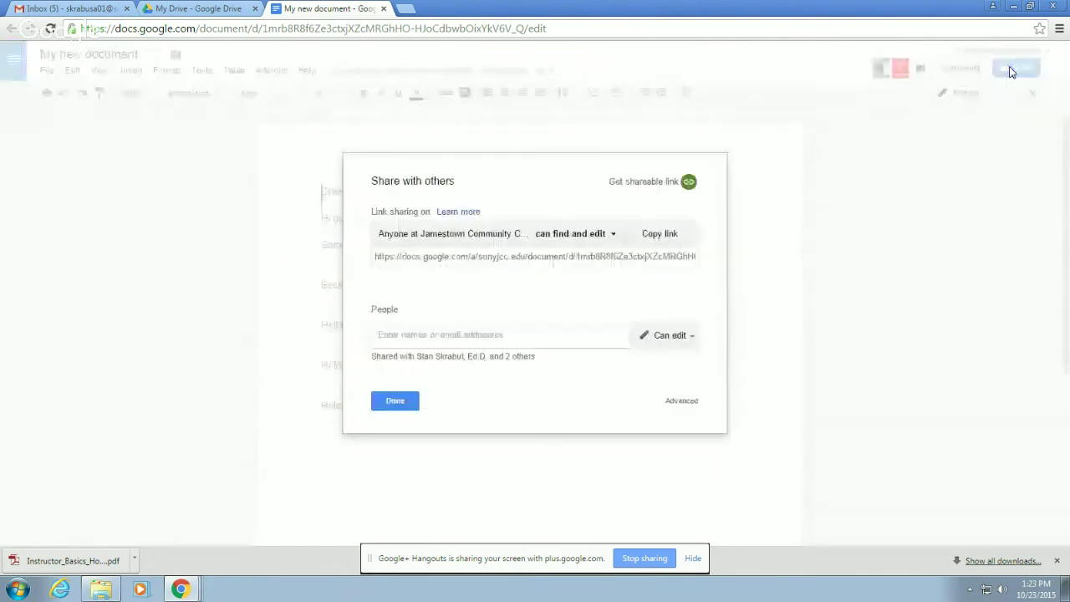
click(612, 239)
click(643, 206)
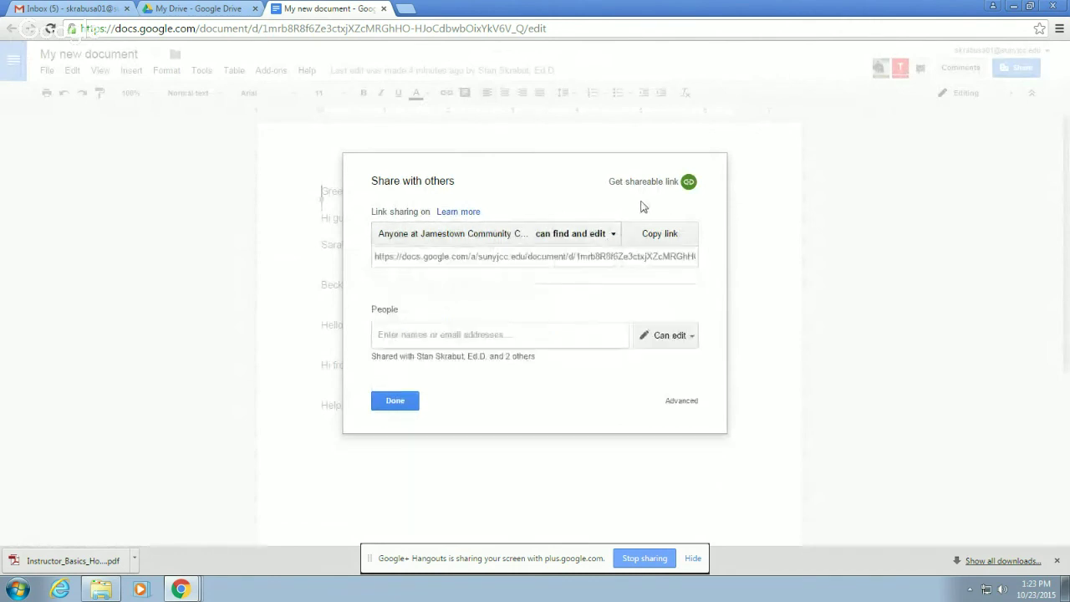
click(412, 403)
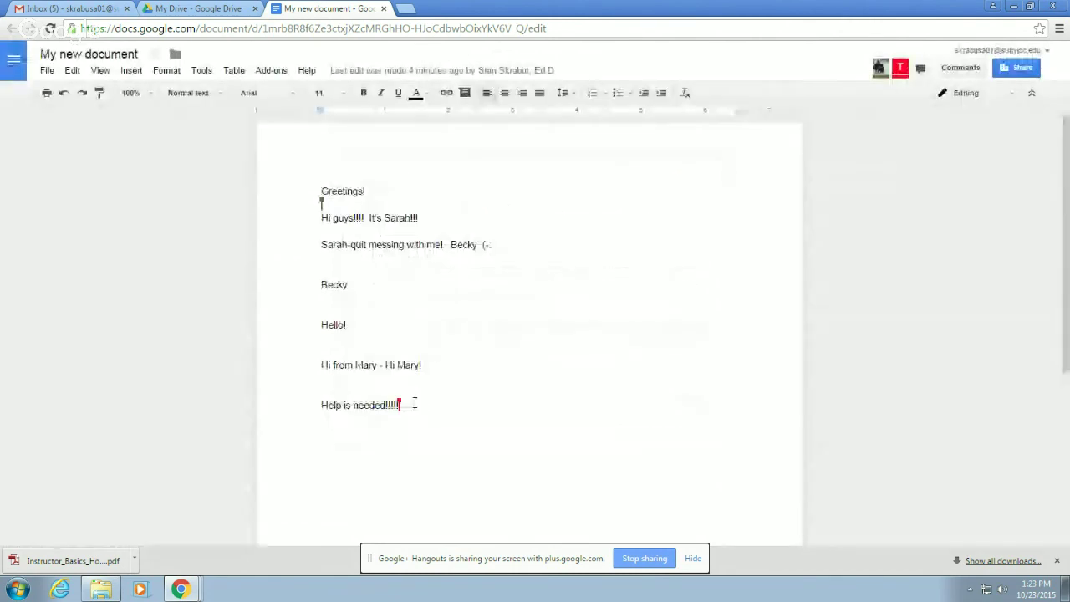
click(207, 14)
- From My Drive, list everyone with access to My new document, then close the settings
right_click(352, 243)
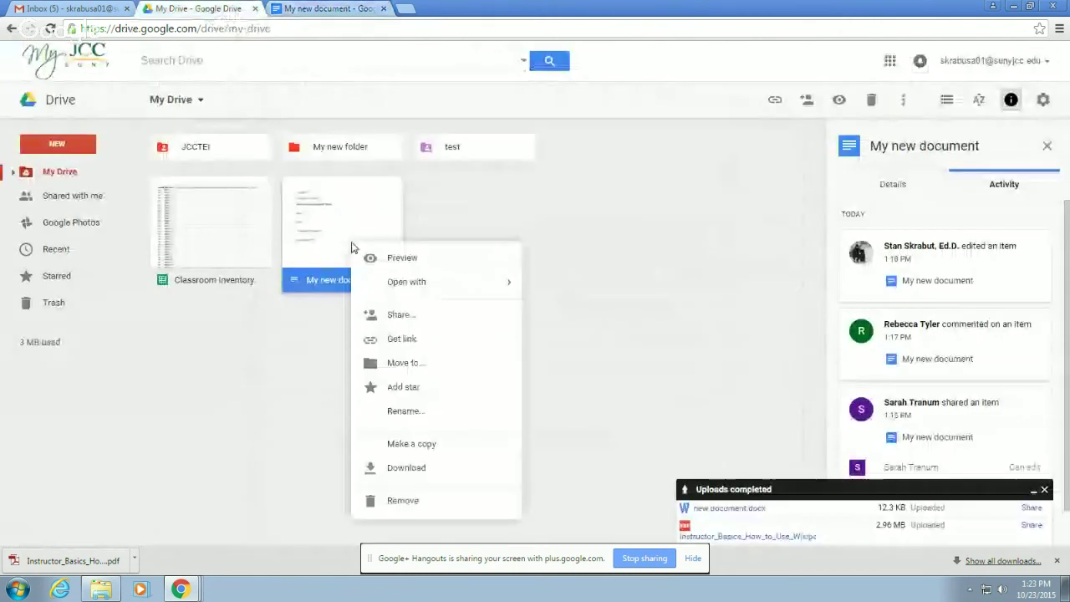
click(409, 316)
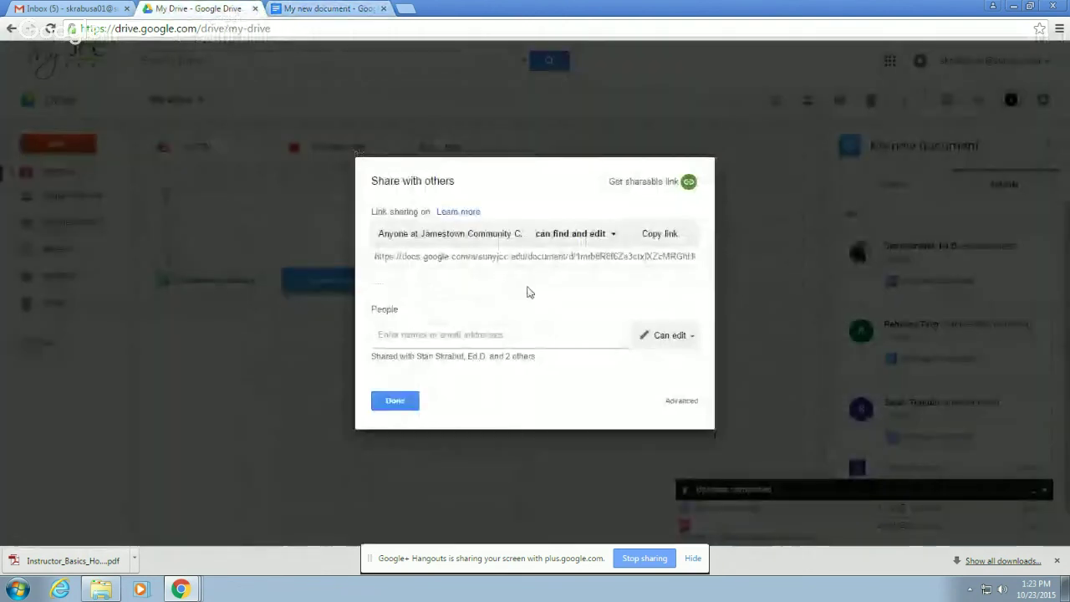
click(521, 357)
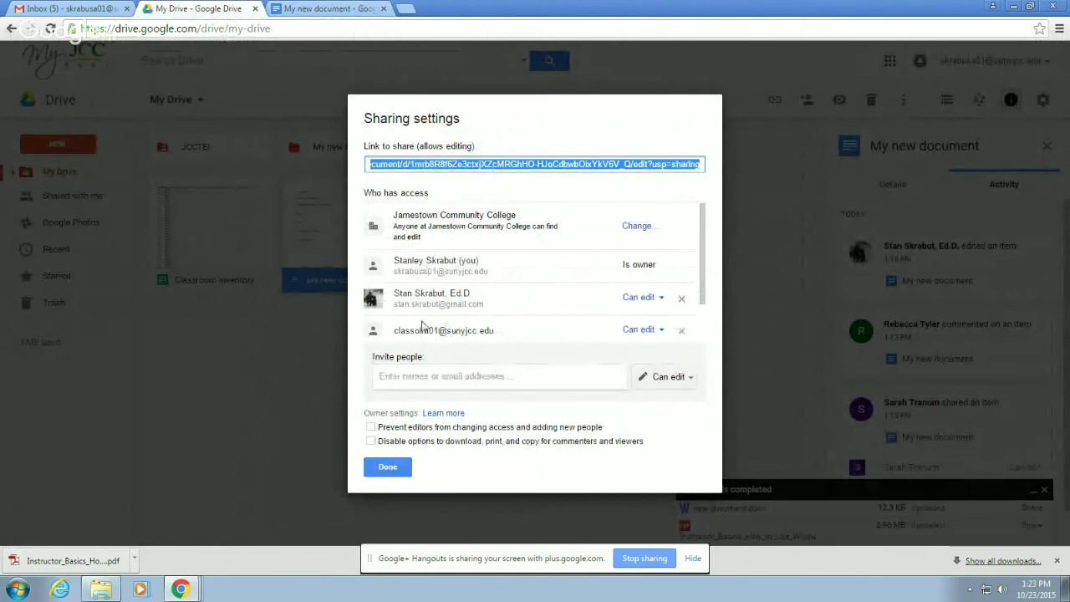
drag(707, 304, 705, 341)
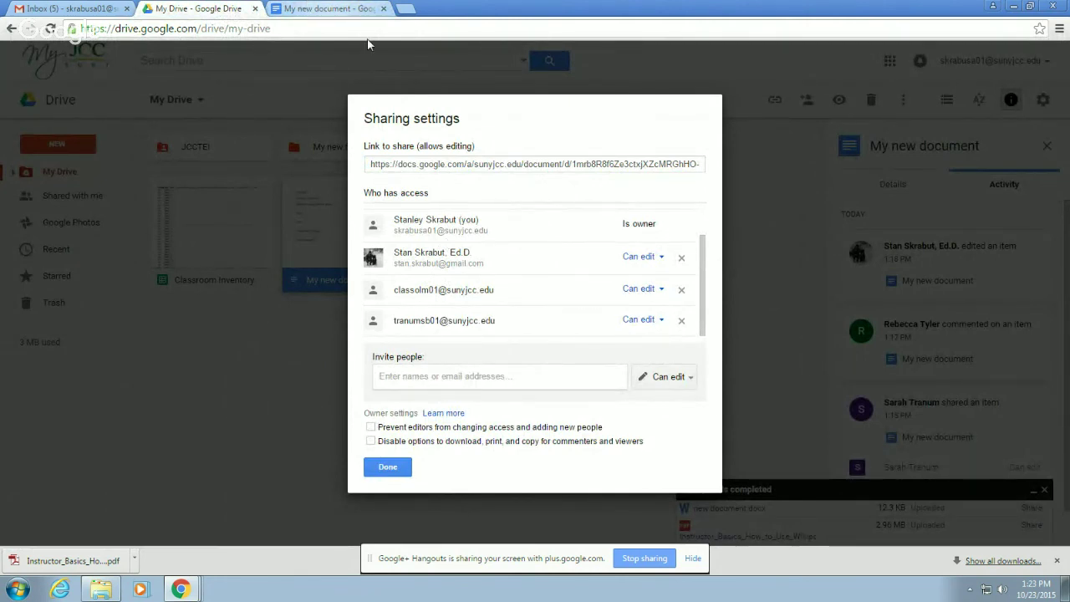
click(387, 468)
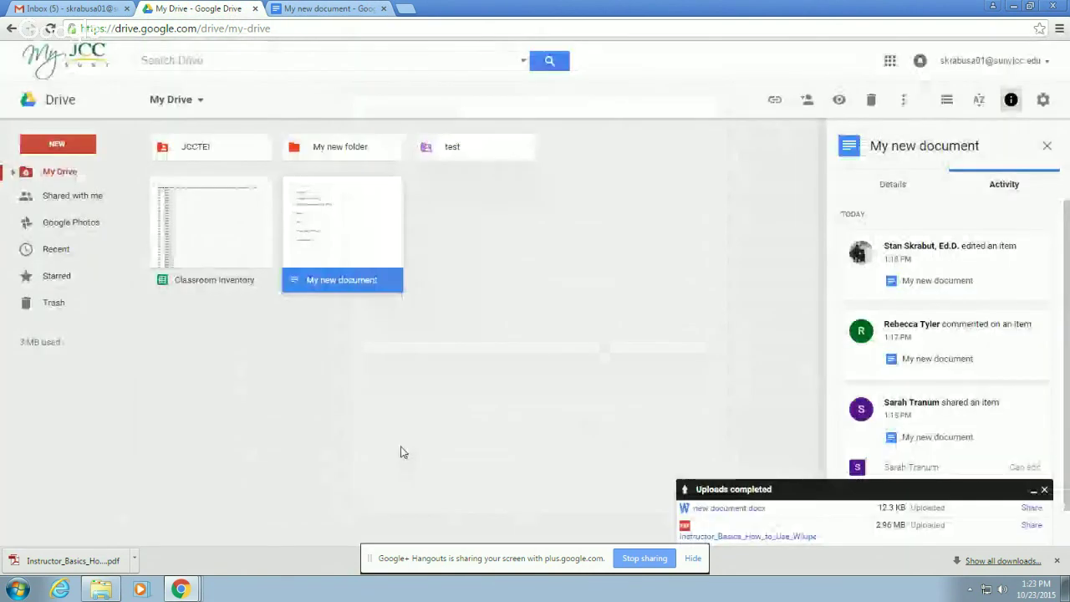
- Deselect My new document and view the still-empty Google Photos section
click(453, 302)
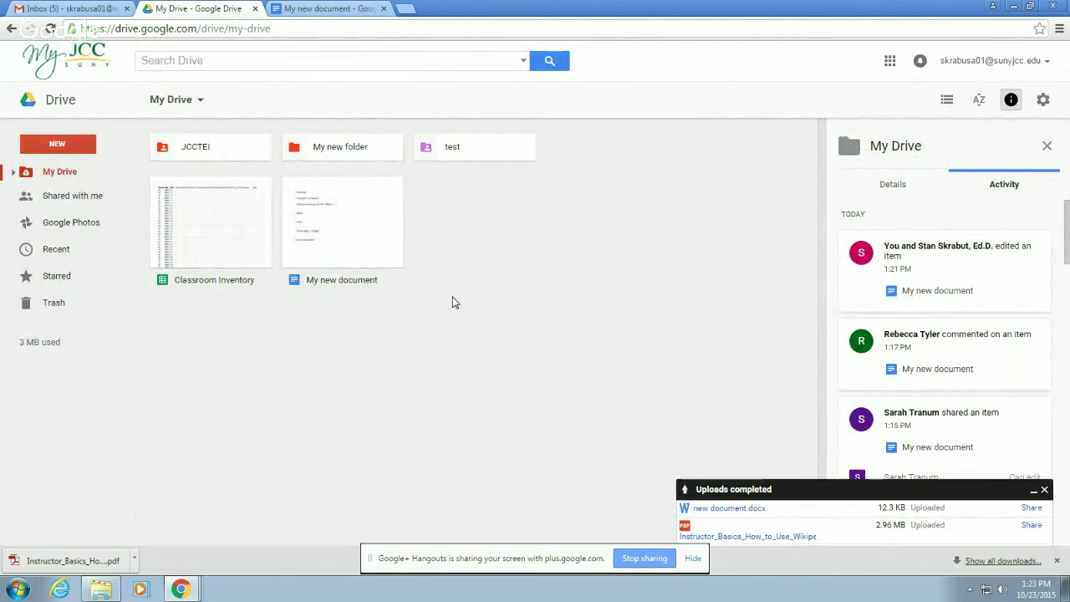
click(81, 226)
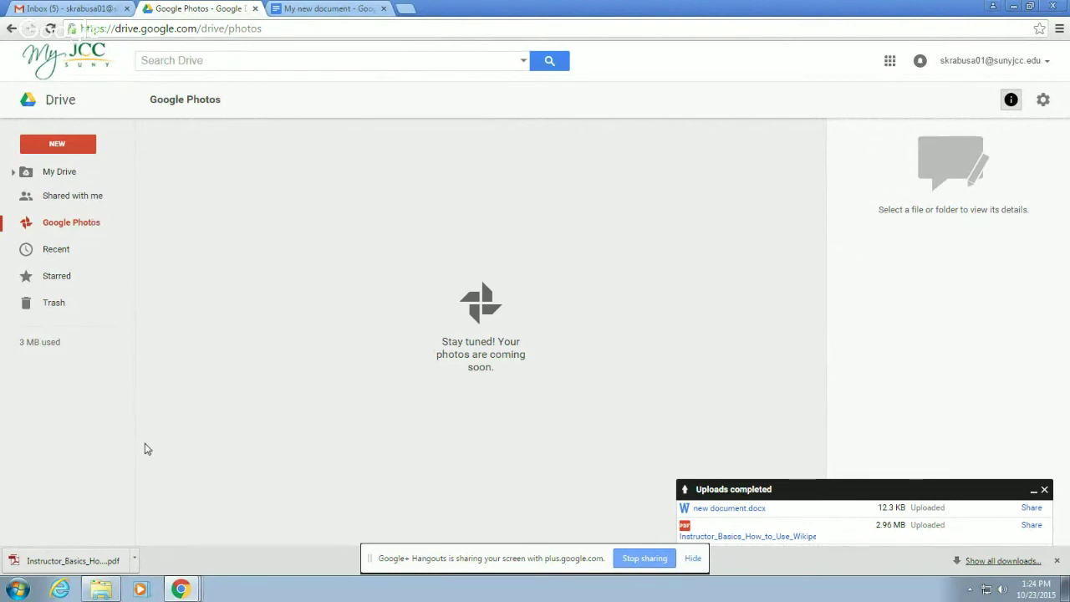
click(185, 590)
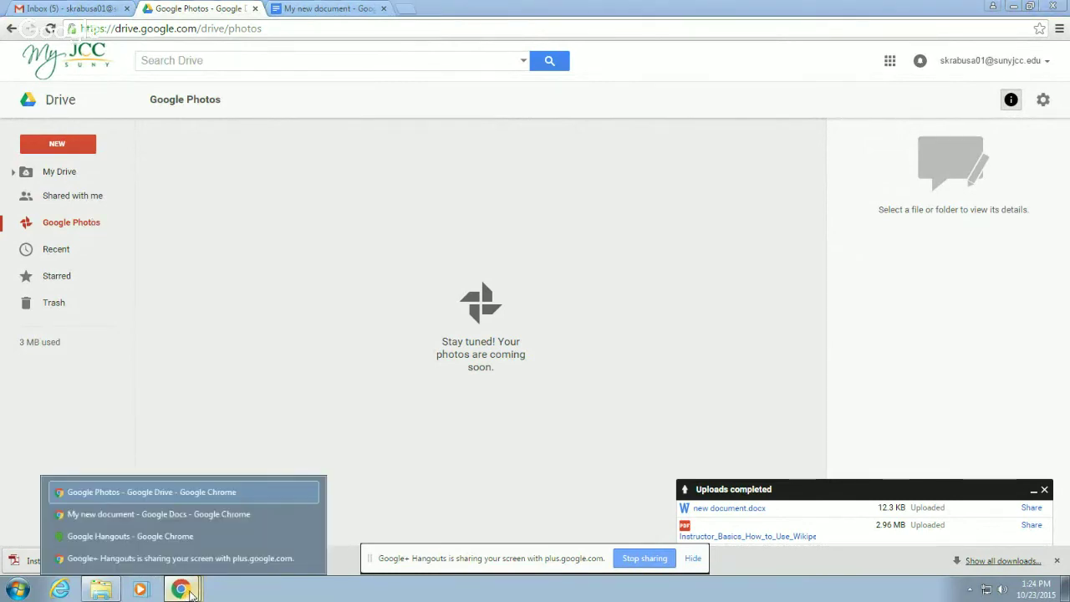
click(164, 515)
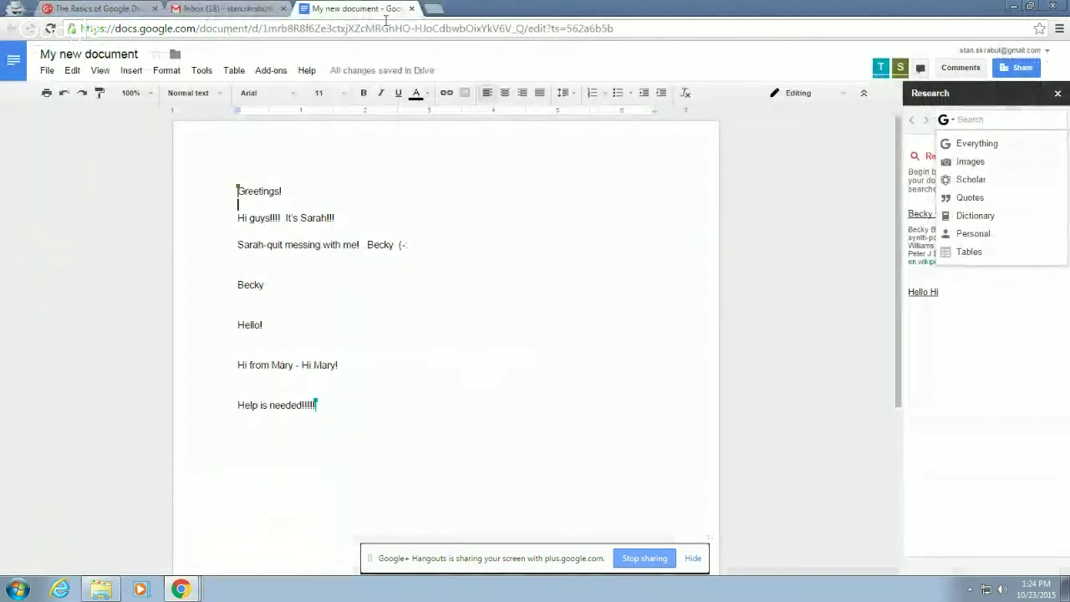
click(411, 9)
click(340, 10)
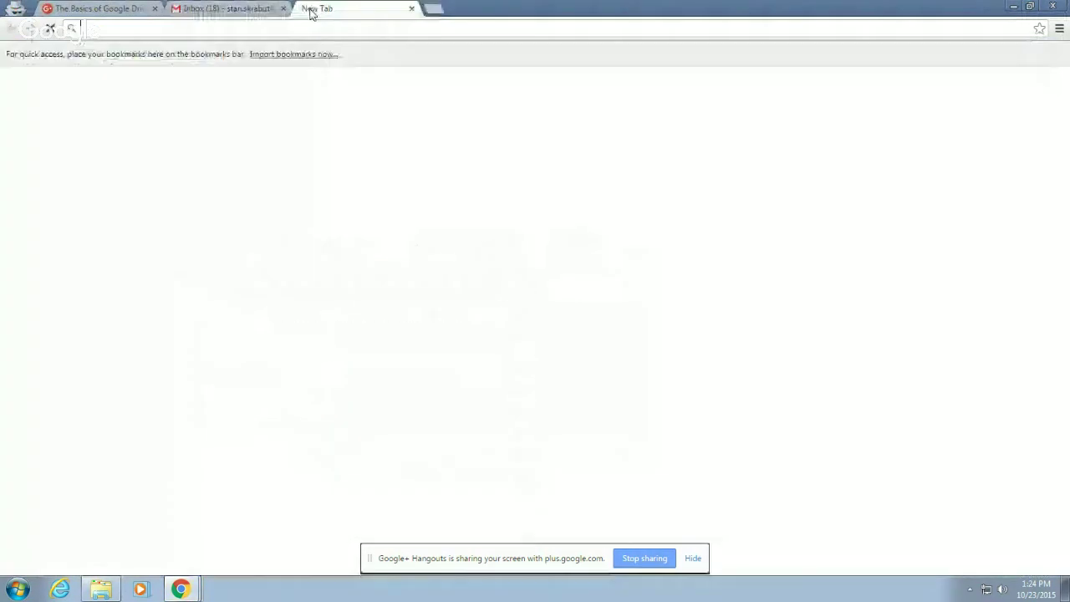
text(d)
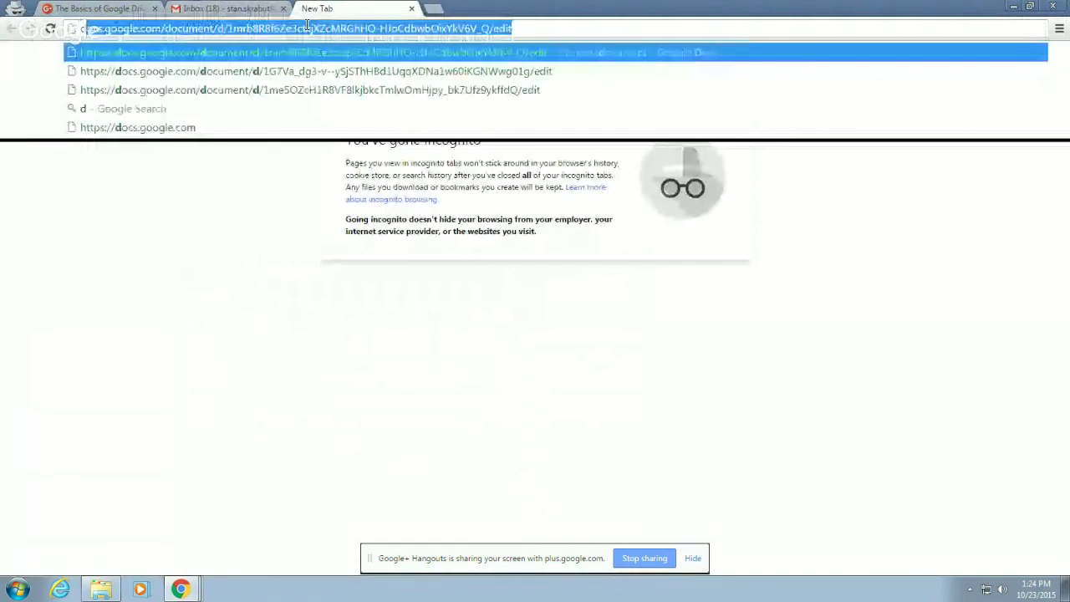
text(rive.)
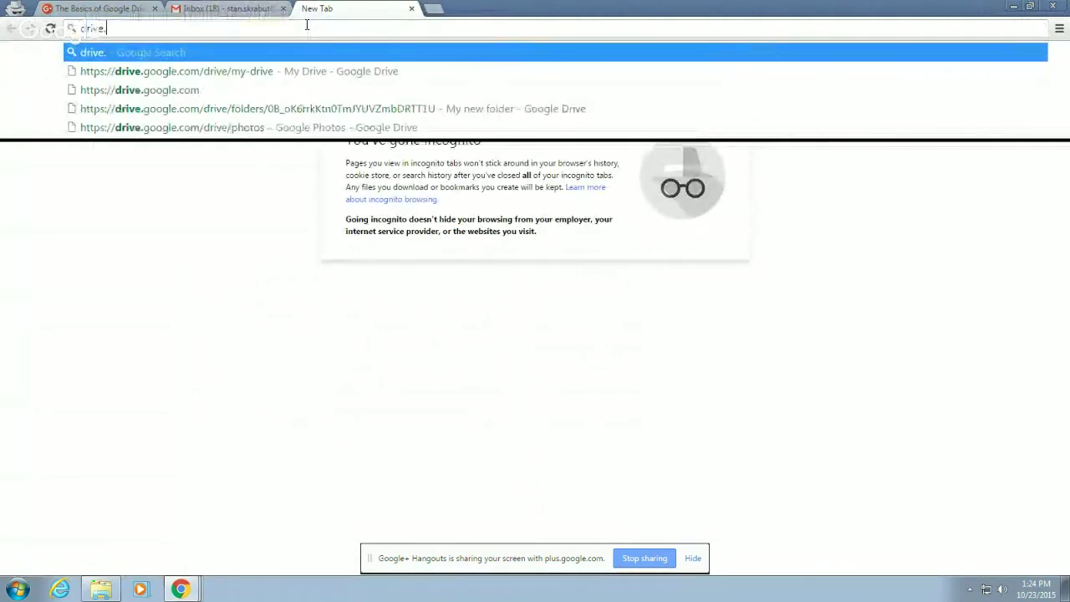
text(google.com)
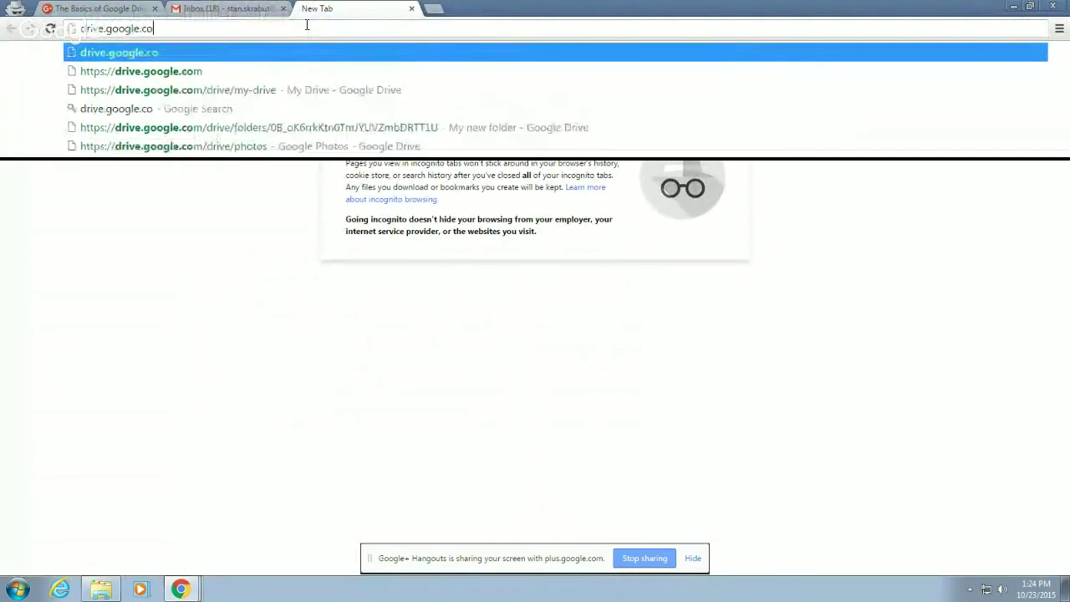
key(Return)
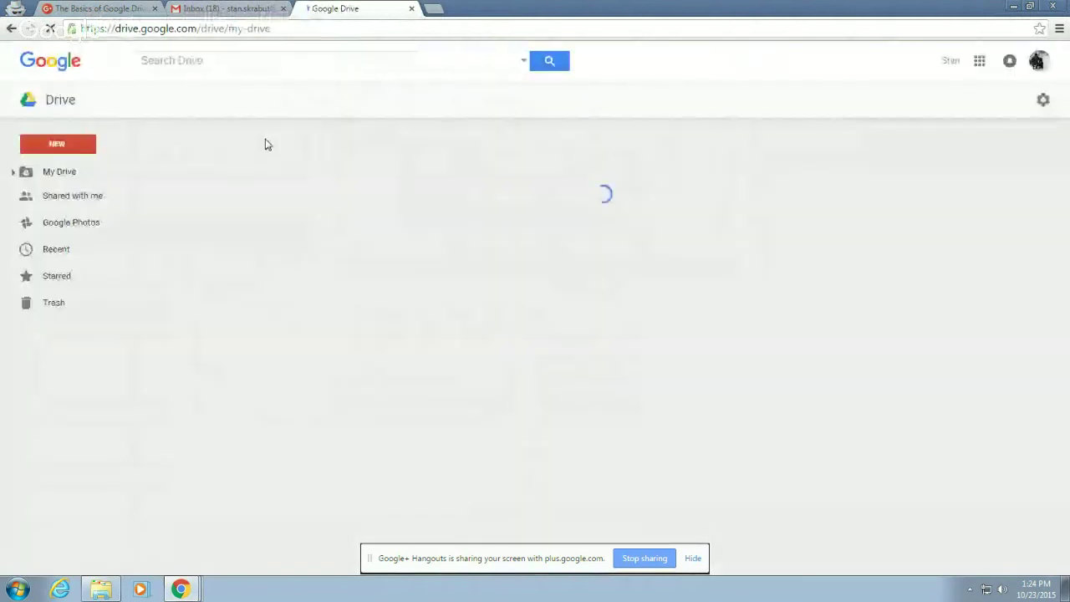
click(56, 226)
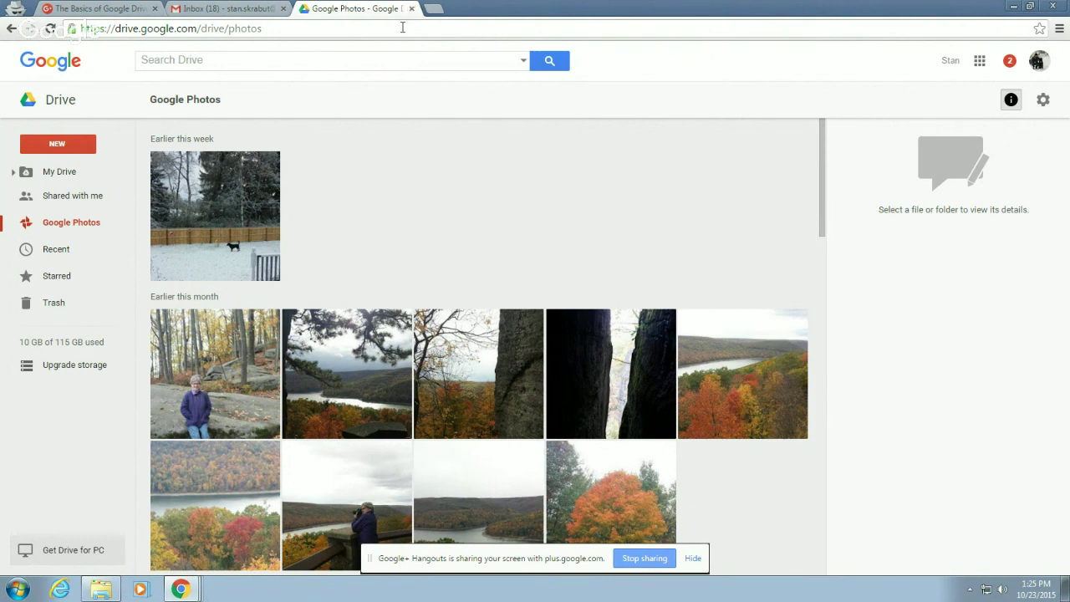
click(1011, 5)
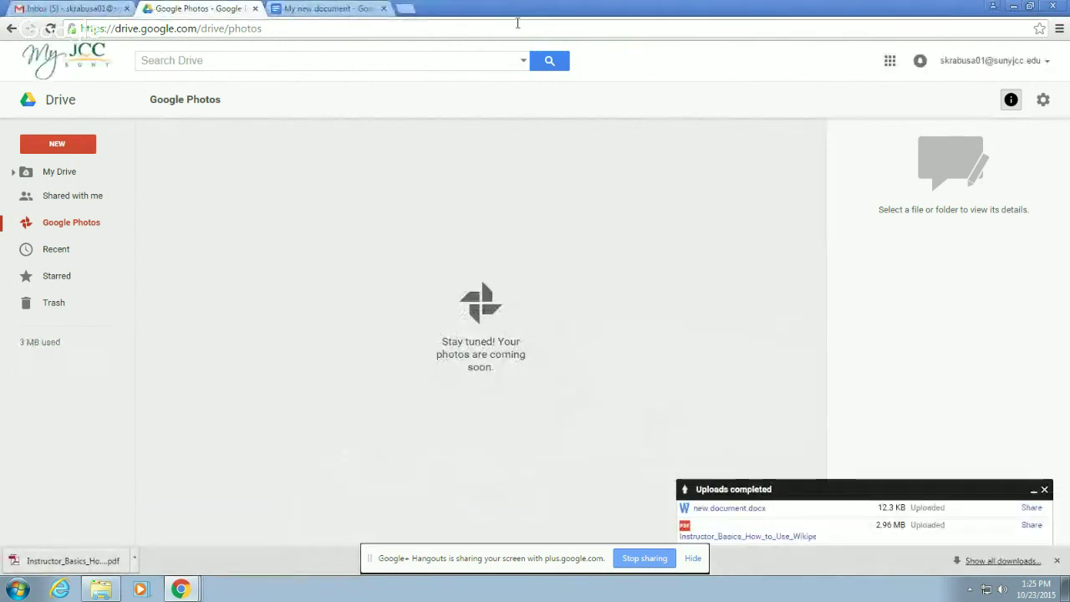
- Return to My Drive, listing JCCTEI, My new folder, test, Classroom Inventory and My new document
click(320, 29)
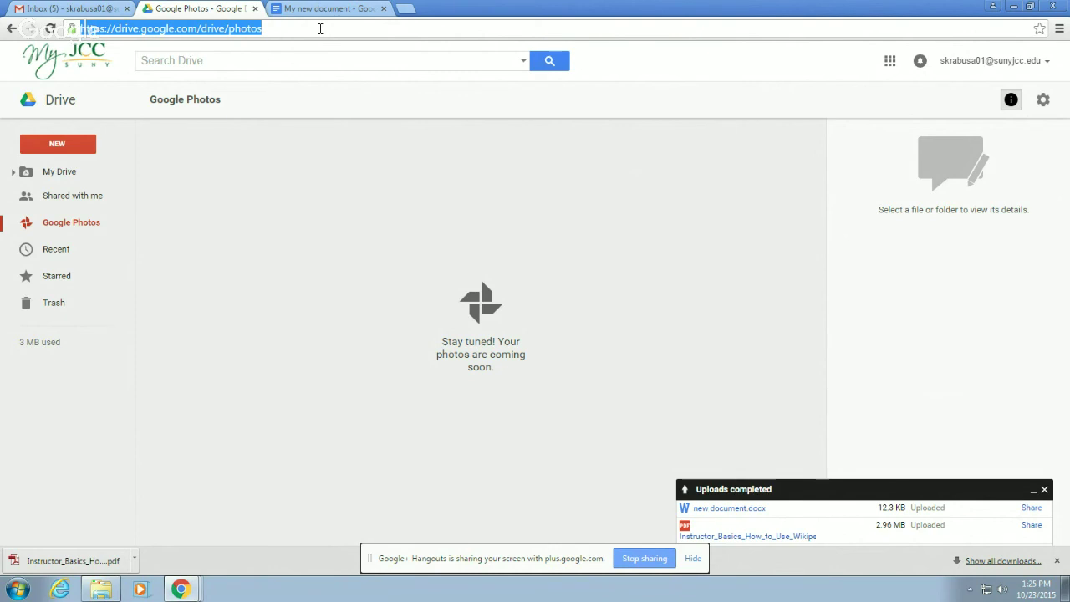
click(60, 177)
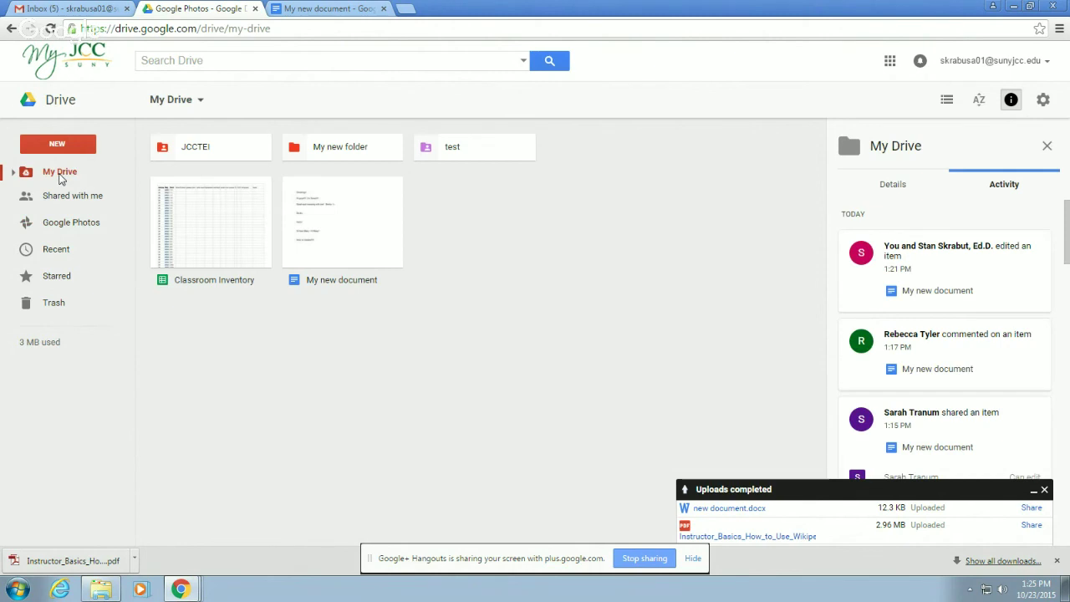
- Bring up the context menu of actions for the My new document file
right_click(351, 228)
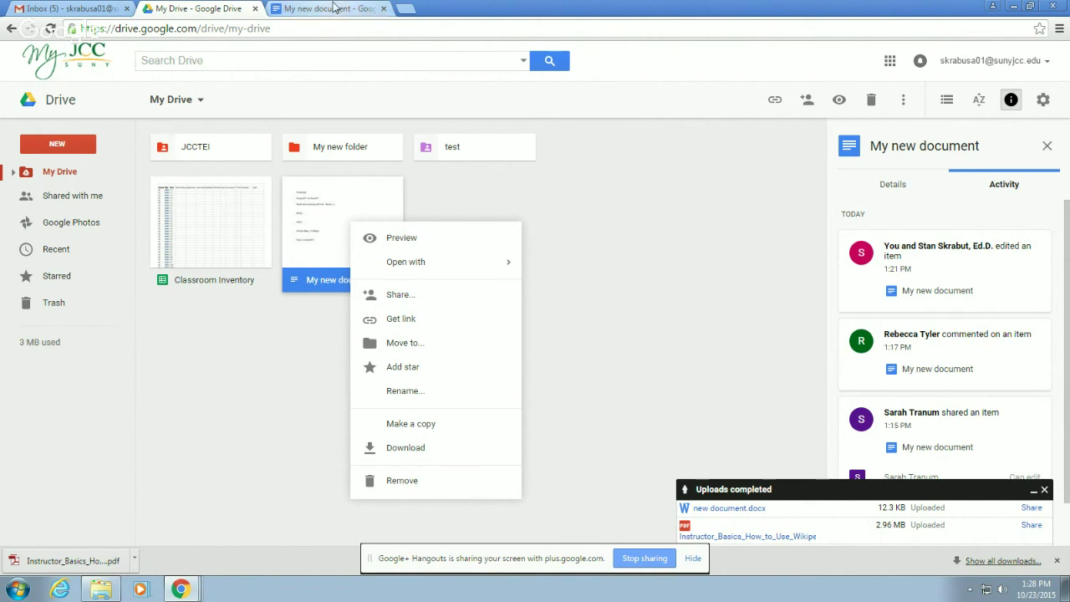
- Open the Google Drive doc in JCCTEI › Workshops › Google Drive and select its driveforoffice link
click(332, 8)
click(199, 9)
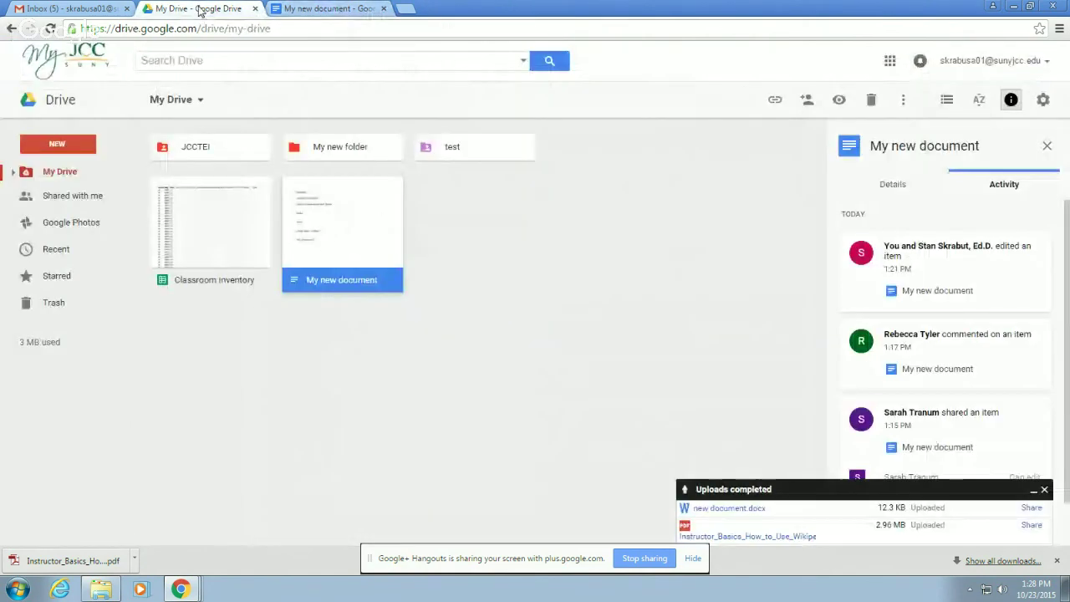
double_click(239, 148)
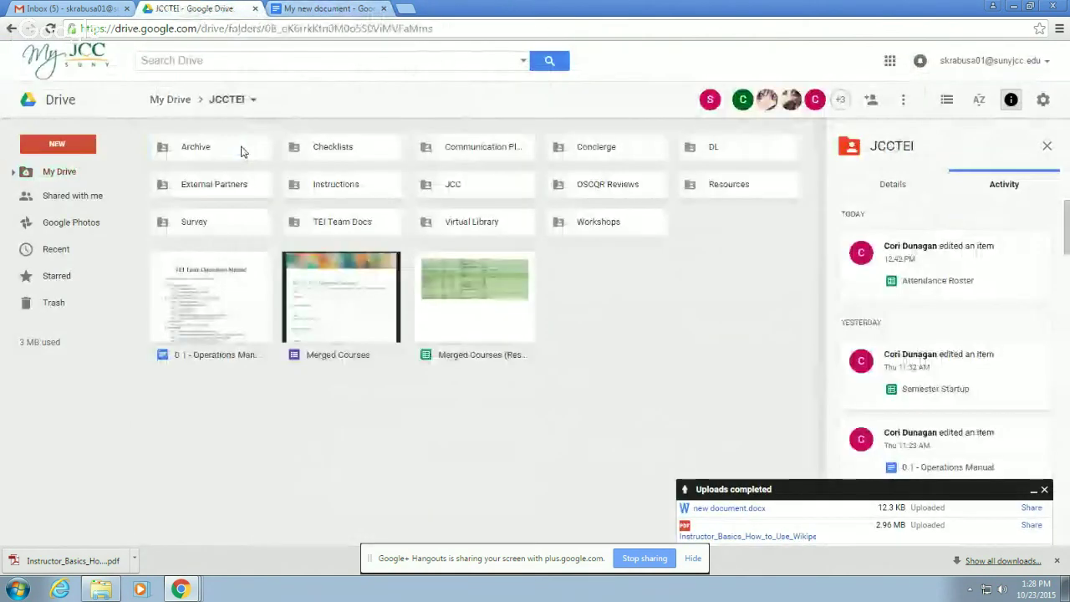
click(611, 222)
double_click(611, 222)
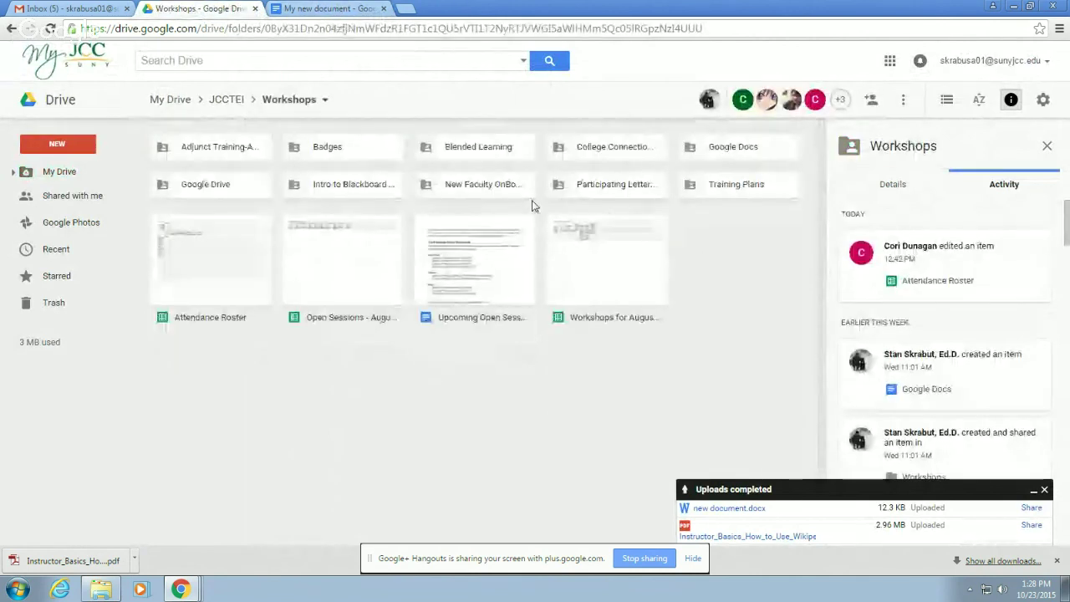
double_click(235, 188)
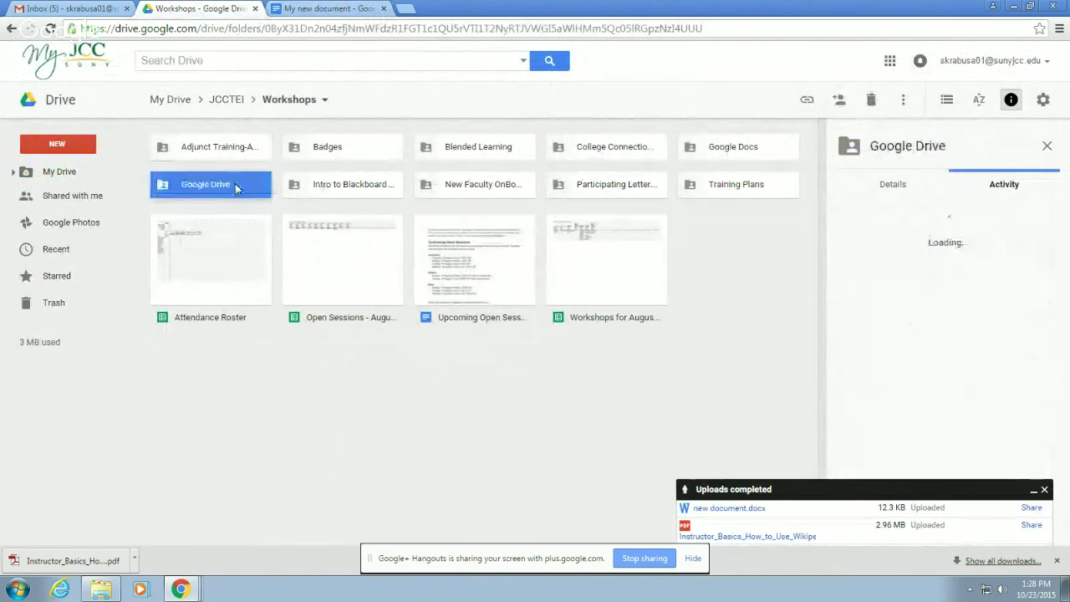
double_click(210, 209)
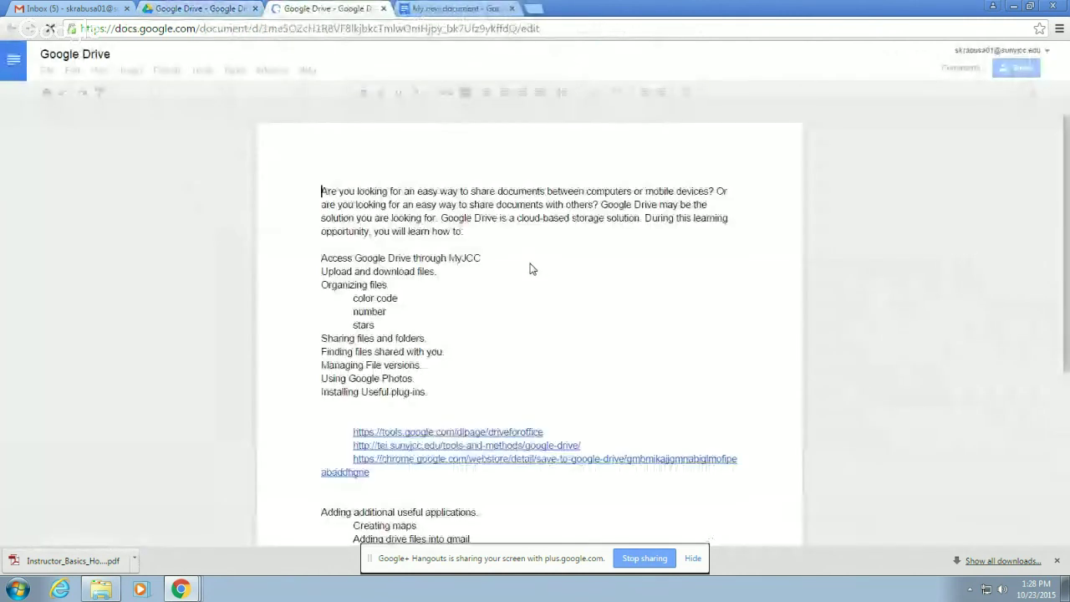
click(477, 431)
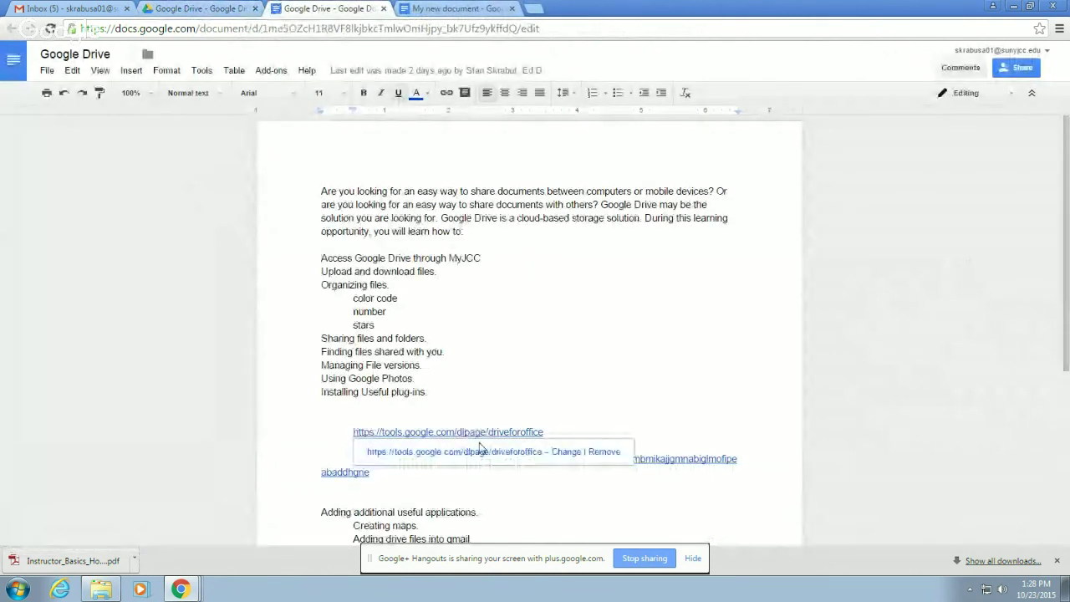
- Download the Drive plug-in for Microsoft Office, accepting the terms, and run driveforoffice.exe
click(482, 455)
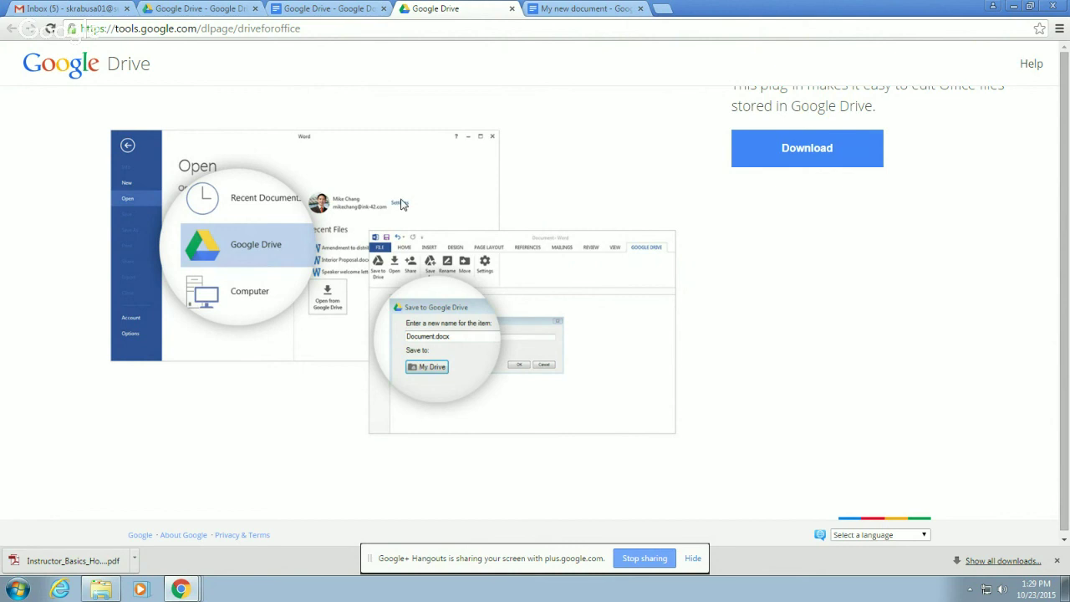
click(800, 161)
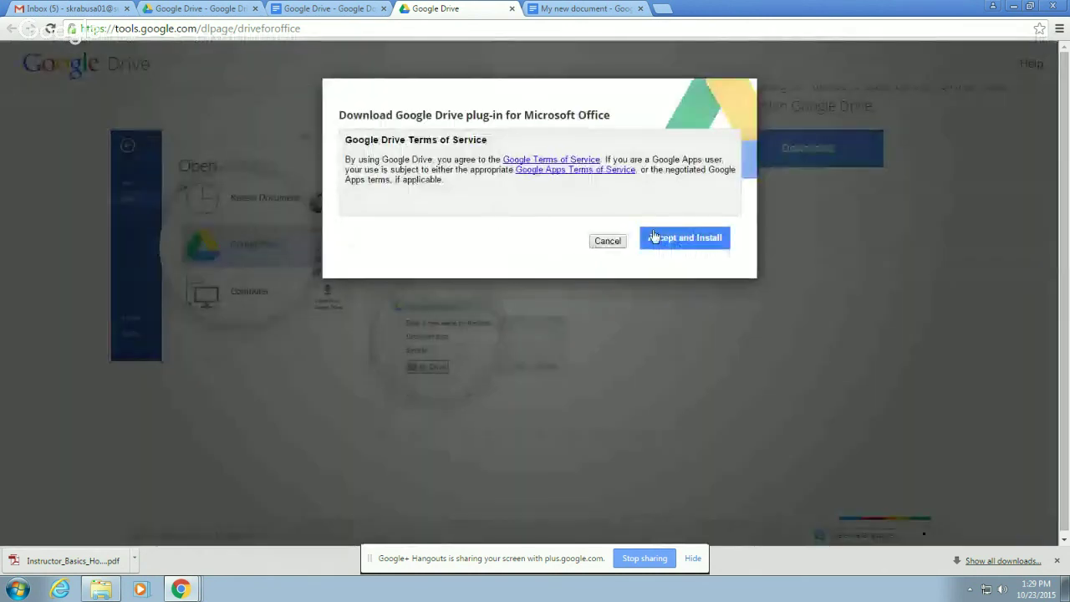
click(667, 239)
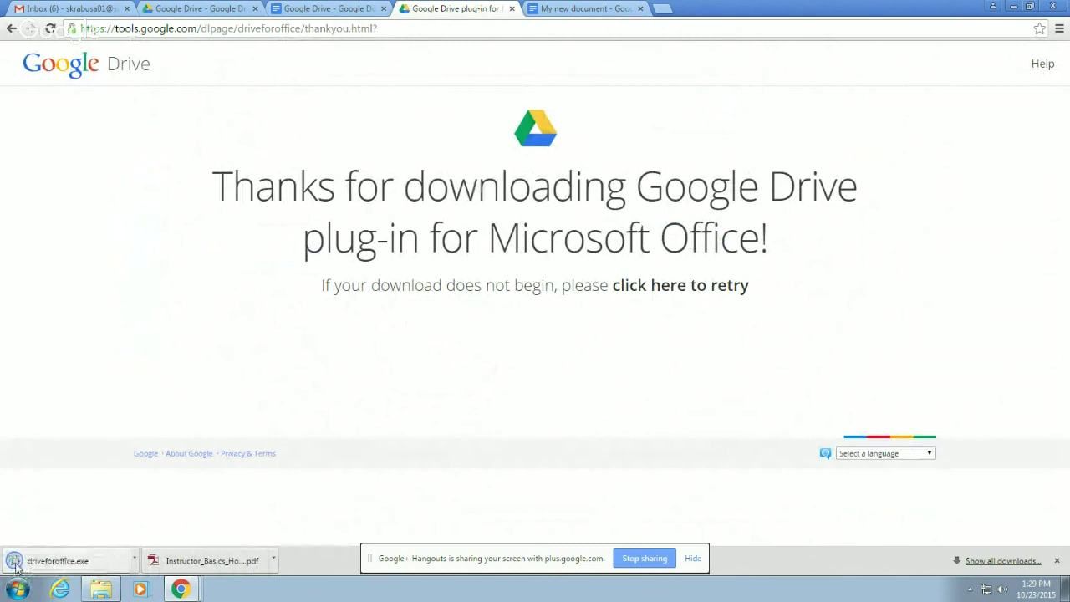
click(16, 566)
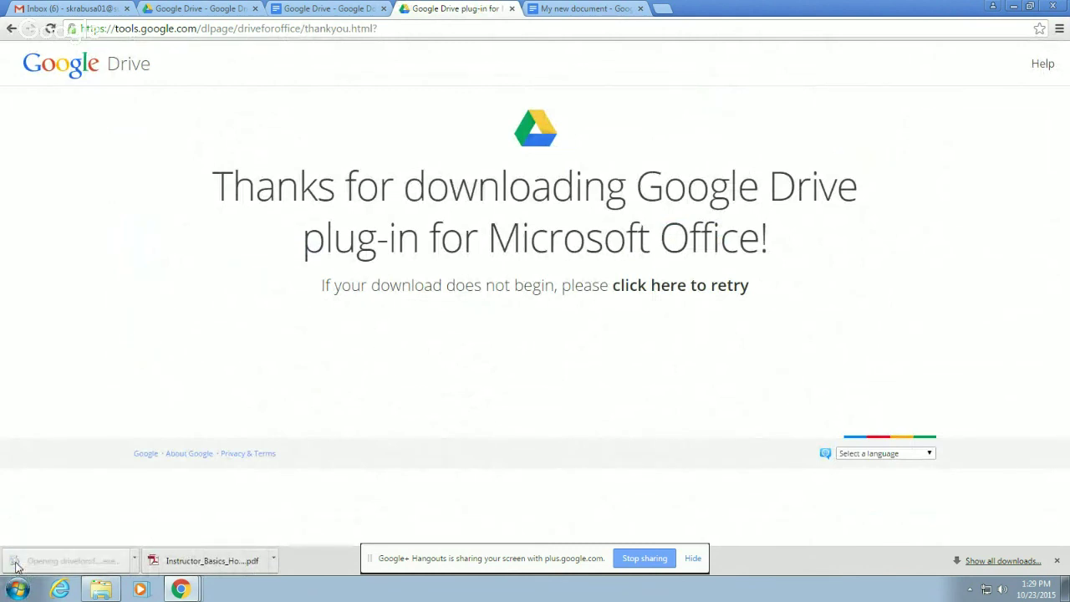
click(575, 309)
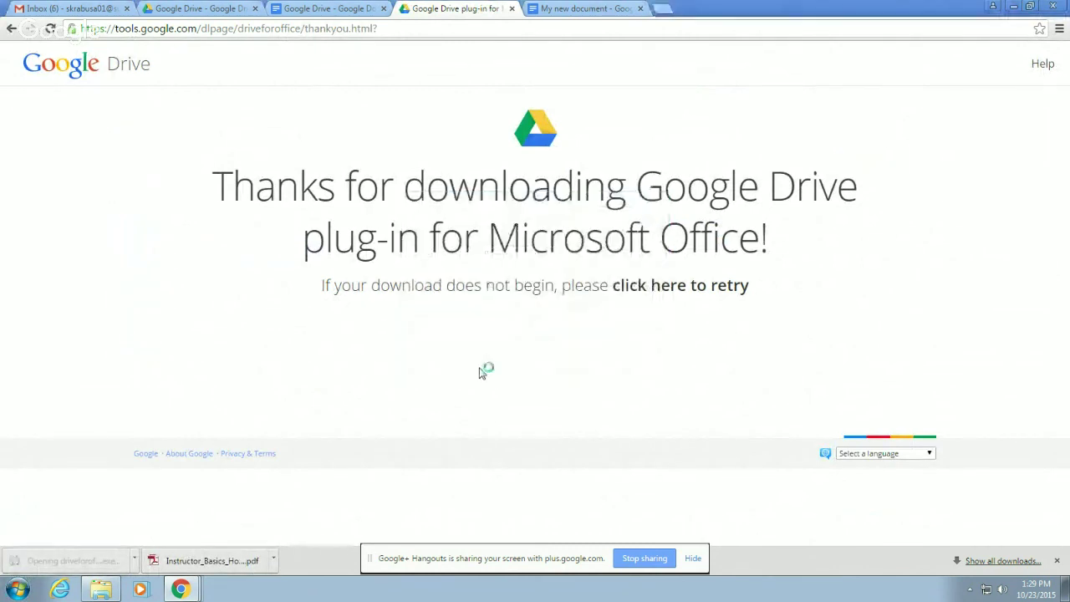